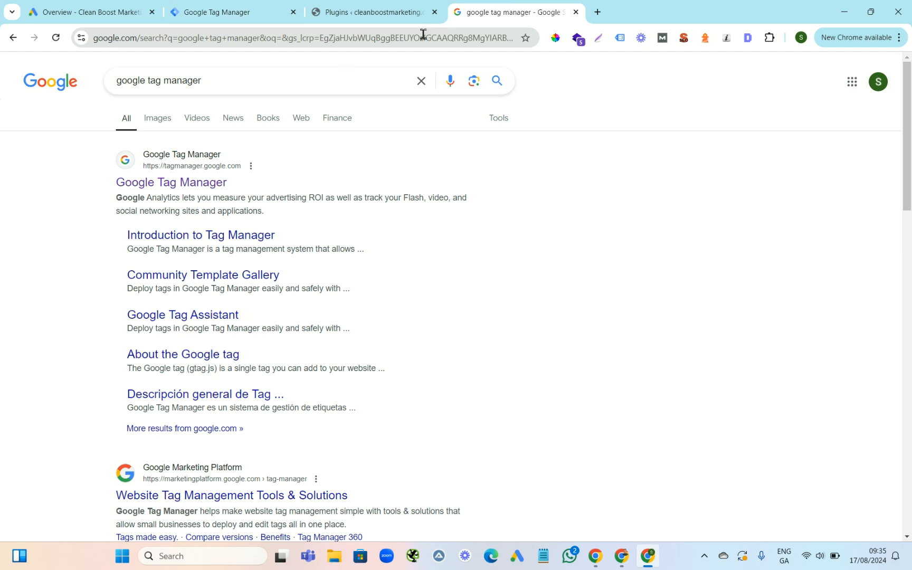
Open Google Tag Manager from the search results and start creating a new account.
left_click(103, 19)
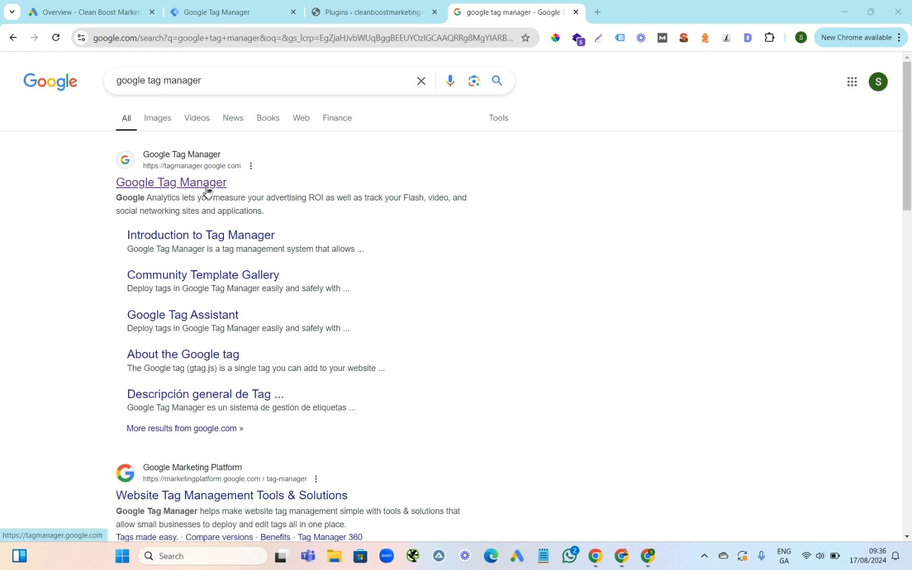
left_click(191, 189)
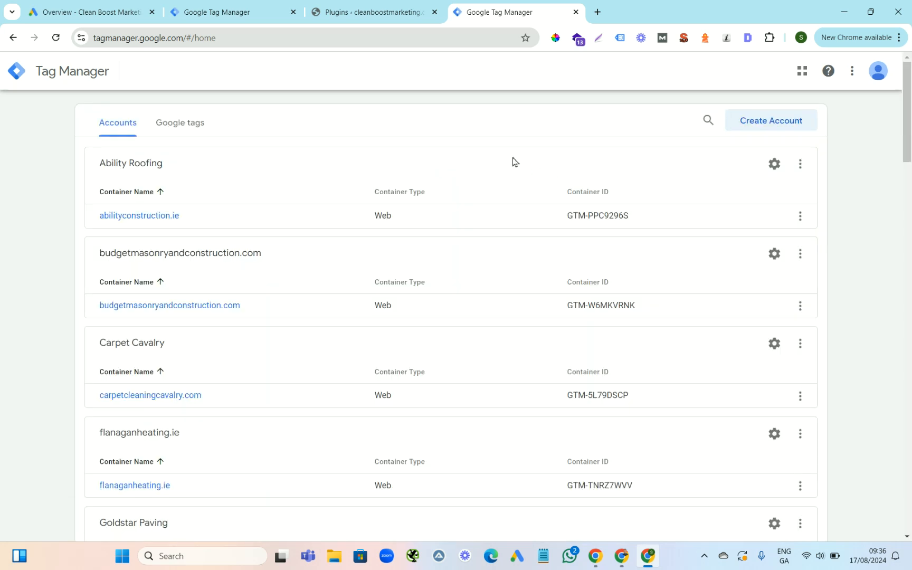
left_click(759, 122)
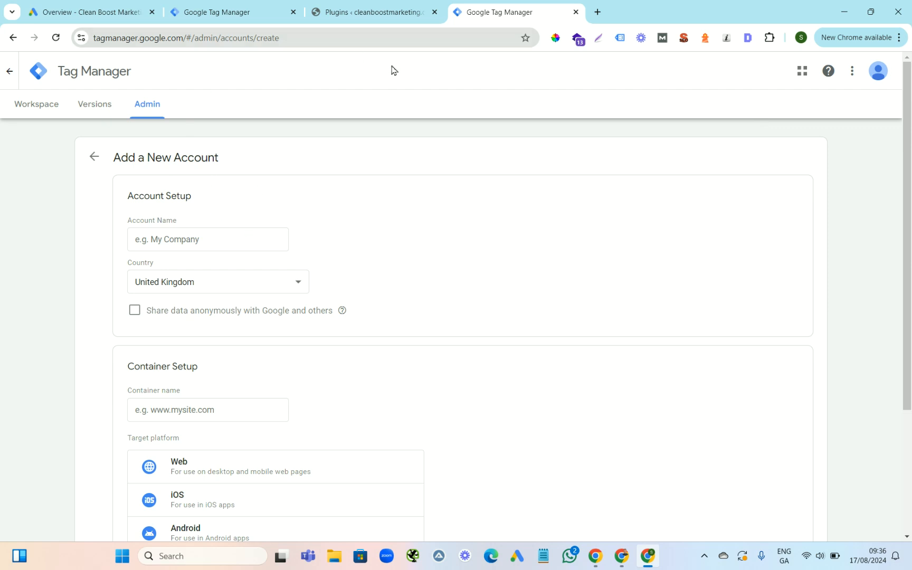
Copy the domain cleanboostmarketing.com from the WordPress admin address and enter it as the new Tag Manager account name.
left_click(348, 11)
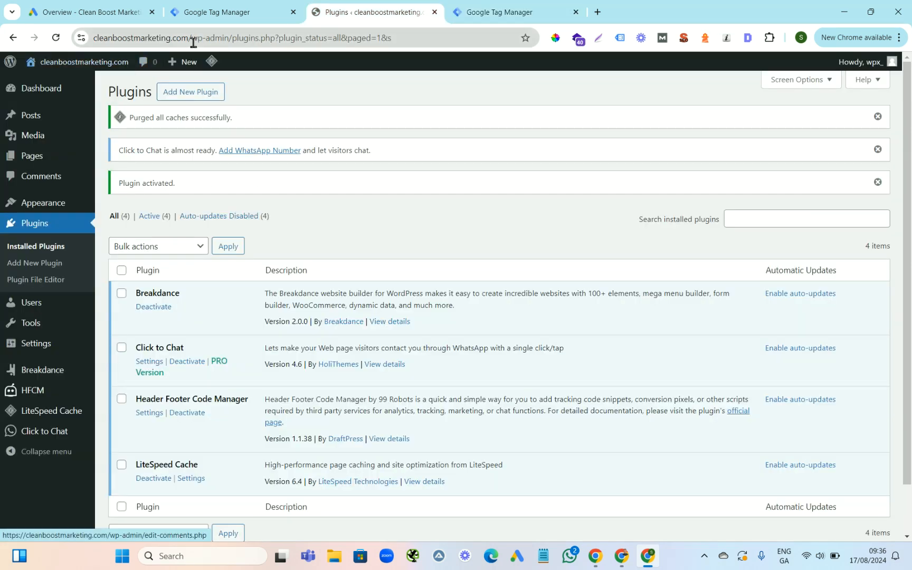
left_click_drag(191, 42, 215, 39)
left_click(141, 39)
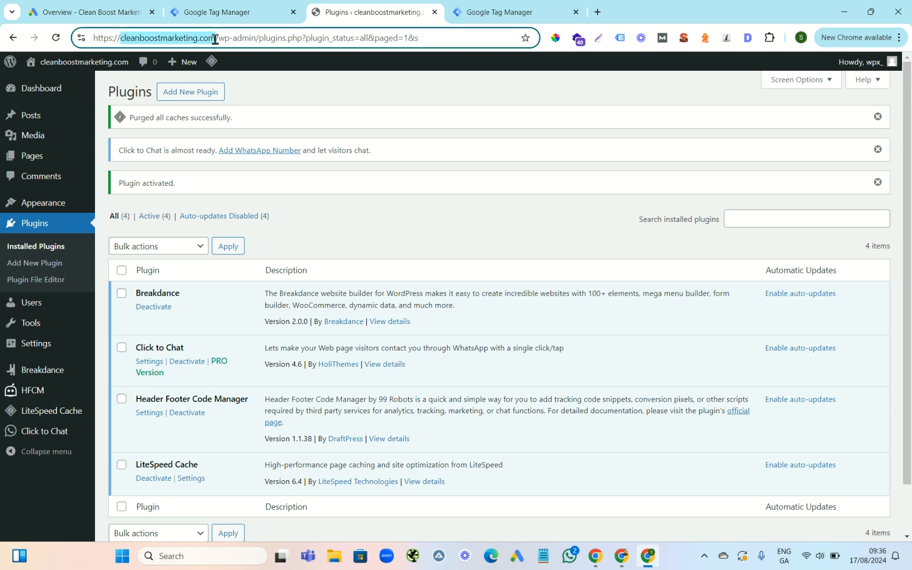
right_click(205, 42)
left_click(243, 146)
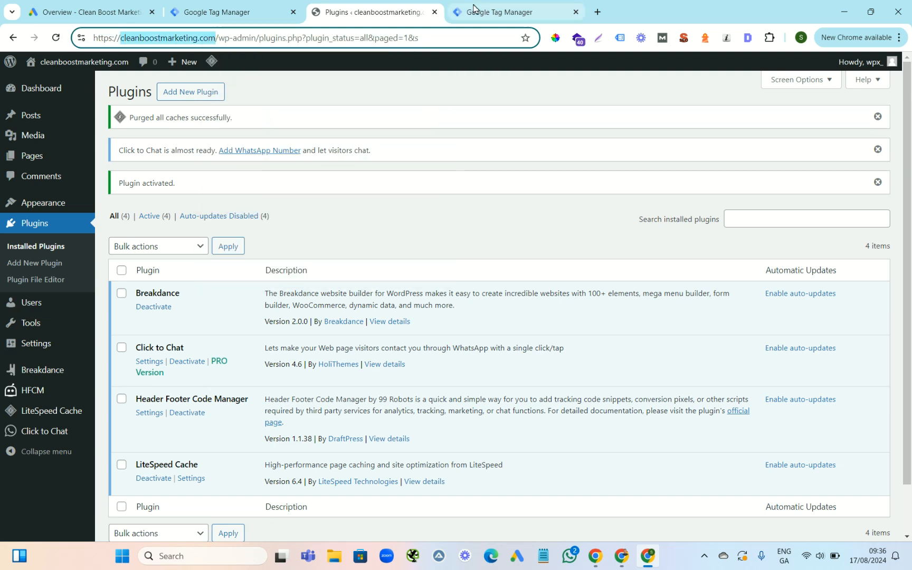
left_click(461, 13)
left_click(179, 240)
key("ctrl+v")
Set the account's country to Ireland and name the container cleanboostmarketing.com.
left_click(251, 281)
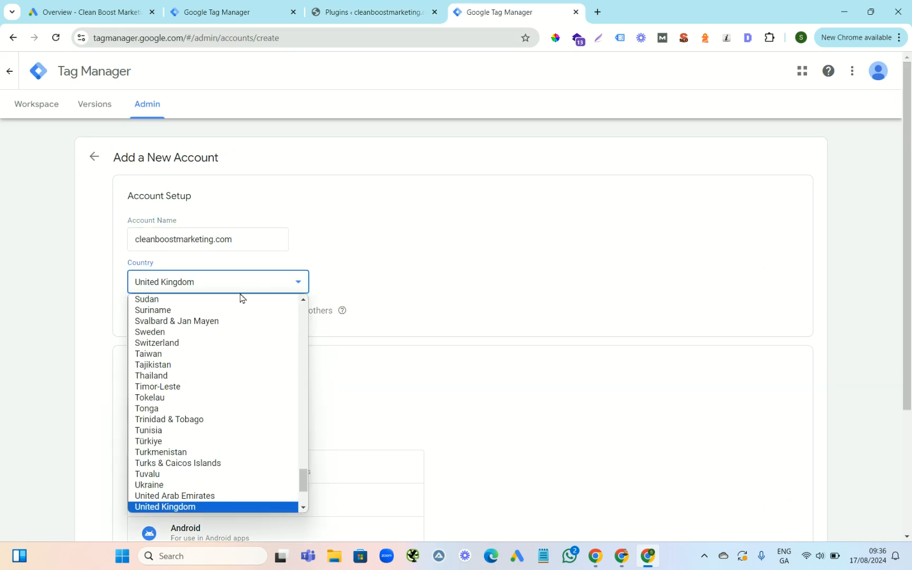
type("ire")
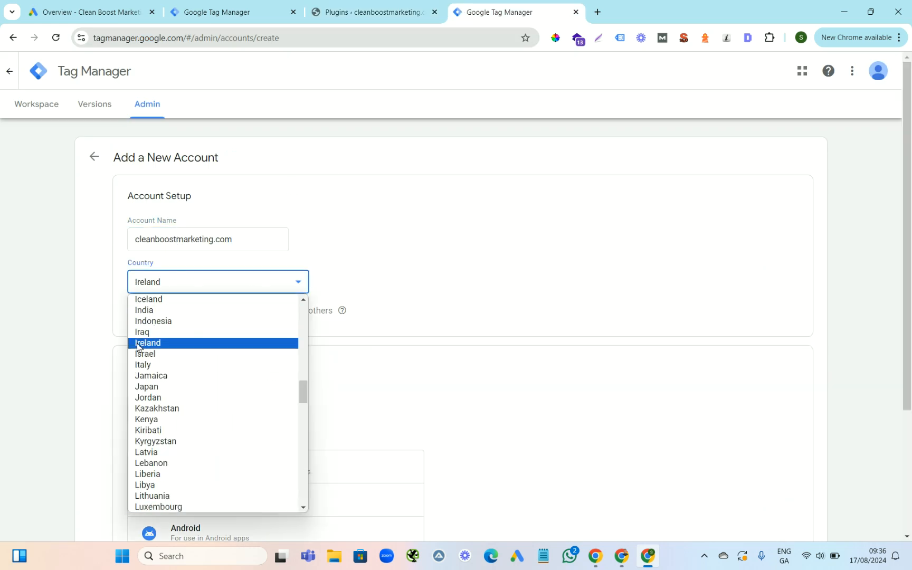
left_click(152, 344)
left_click(173, 414)
key("ctrl+v")
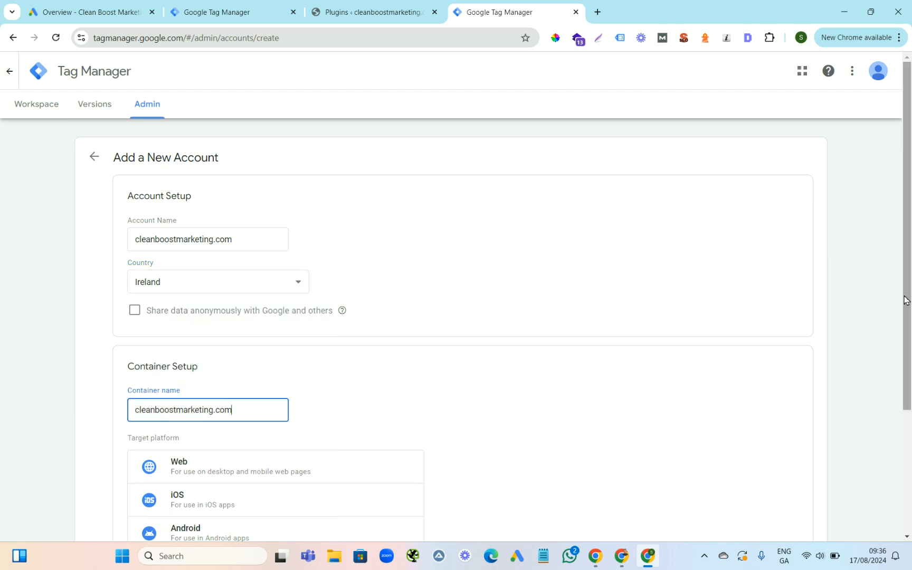
Choose Web as the container's target platform and submit the new account for creation.
left_click_drag(910, 279, 909, 344)
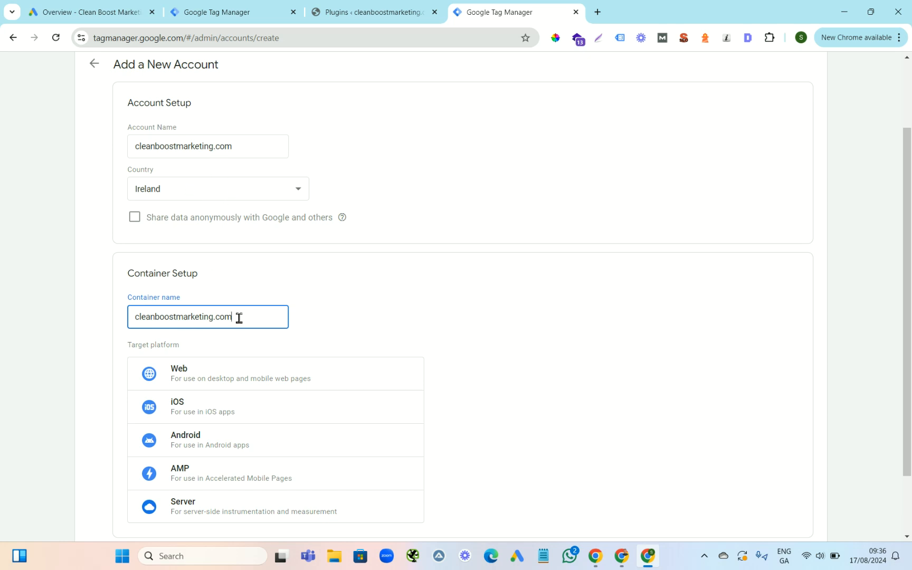
left_click(230, 381)
scroll(275, 422, "down", 2)
left_click(138, 489)
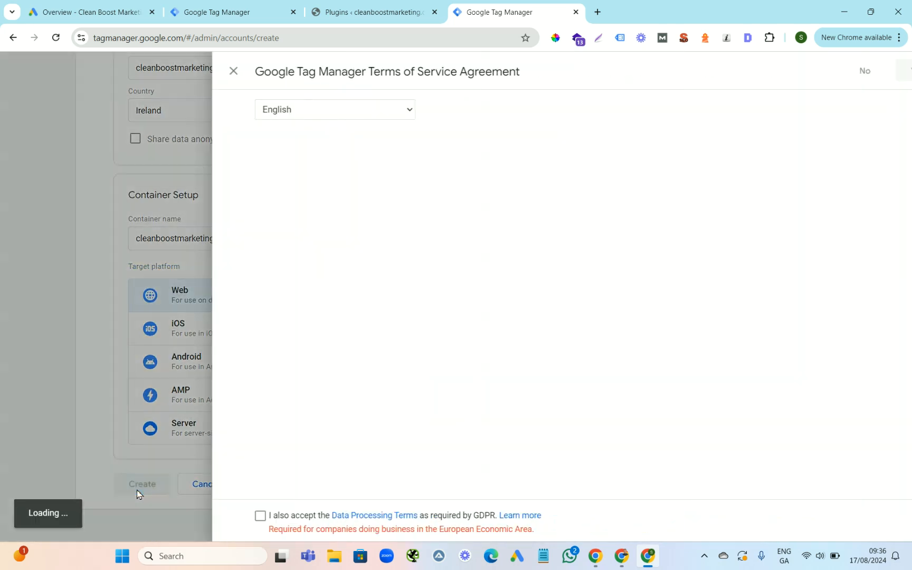
Accept the Tag Manager Terms of Service Agreement, including the GDPR Data Processing Terms.
scroll(549, 195, "down", 5)
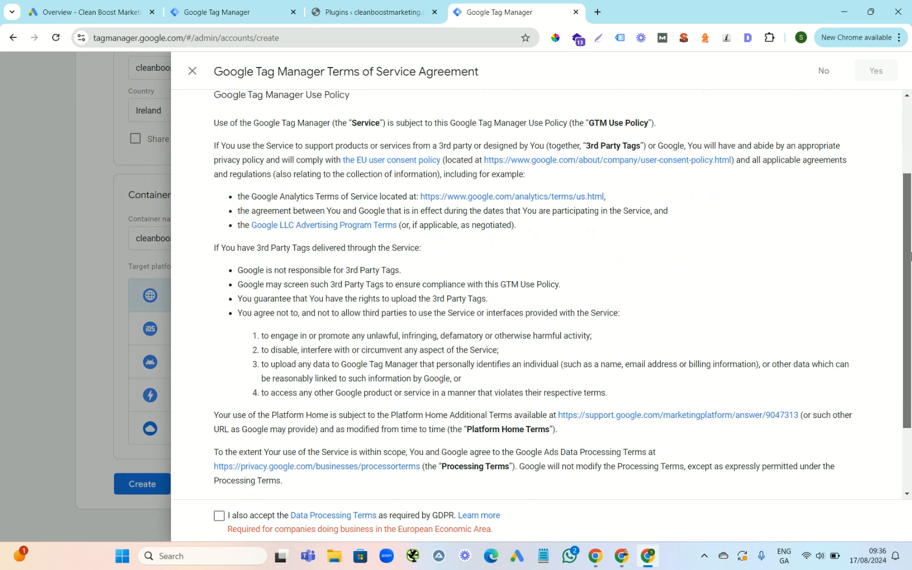
left_click(219, 516)
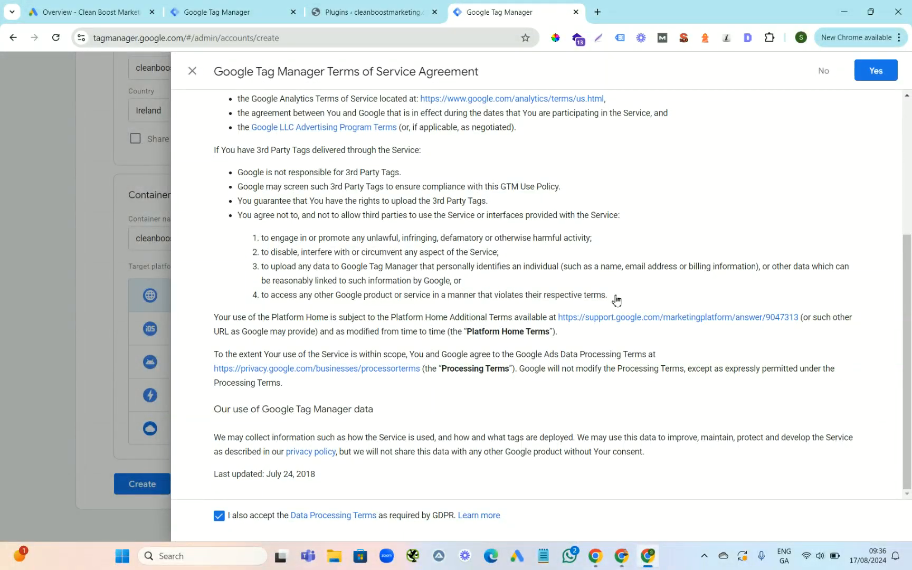
left_click(875, 72)
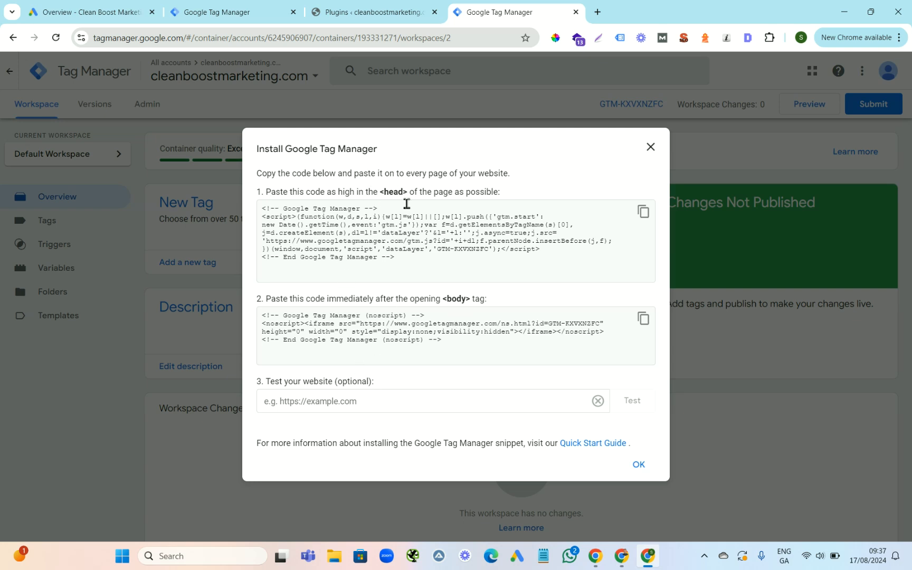
Copy the Tag Manager head snippet and paste it as the Header Code in Breakdance's Custom Code settings in WordPress.
left_click(644, 213)
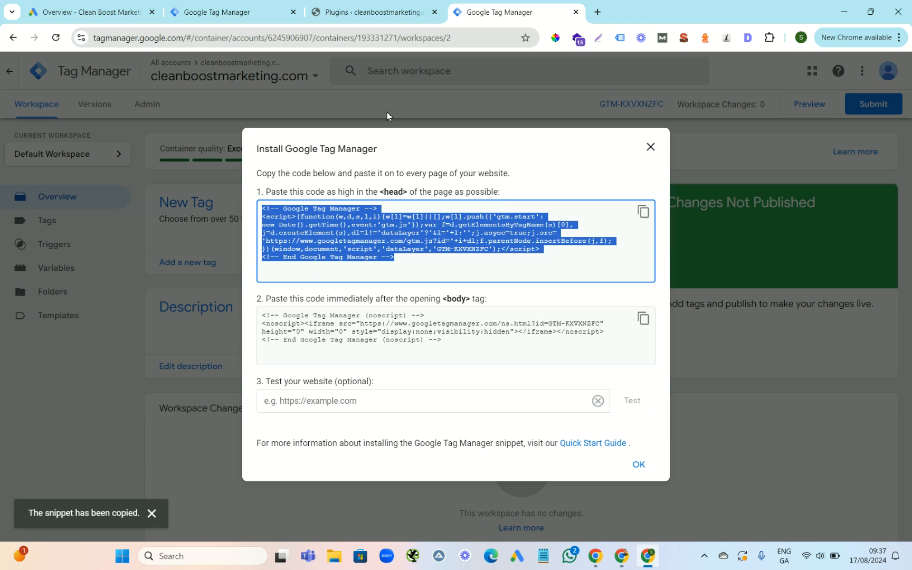
left_click(378, 13)
mouse_move(58, 372)
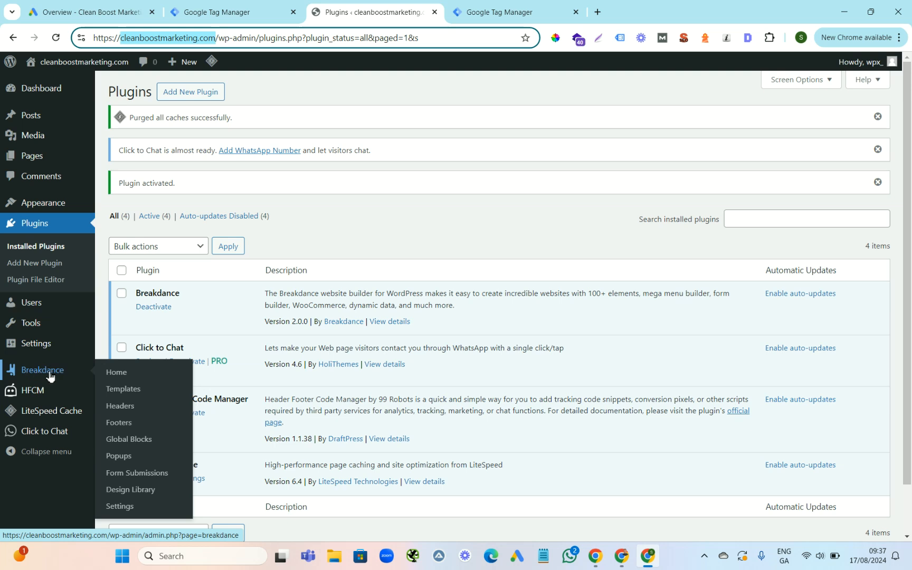
left_click(39, 374)
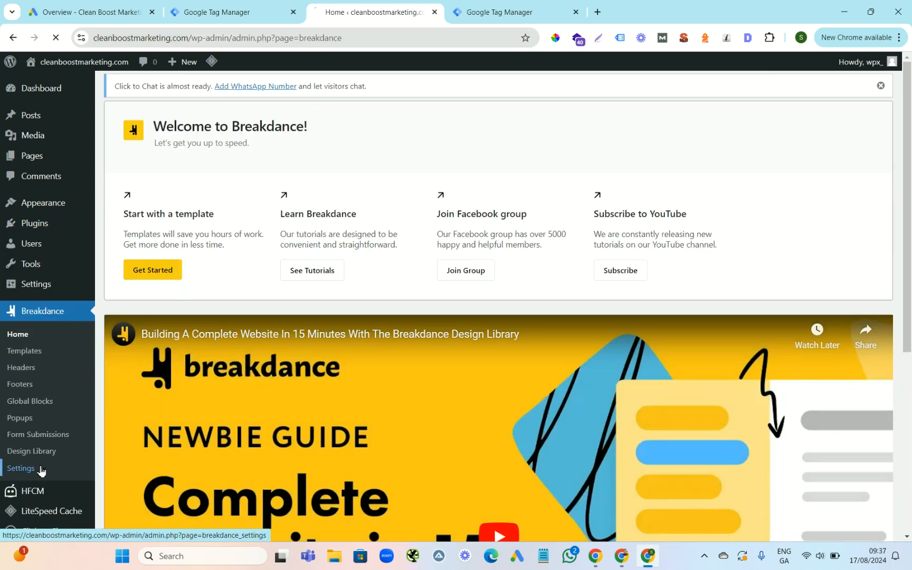
left_click(41, 469)
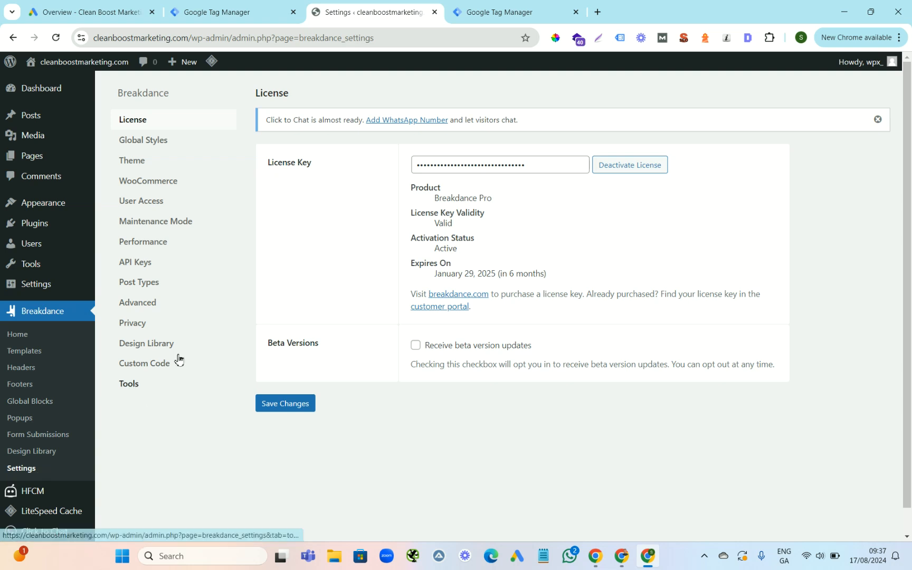
left_click(156, 368)
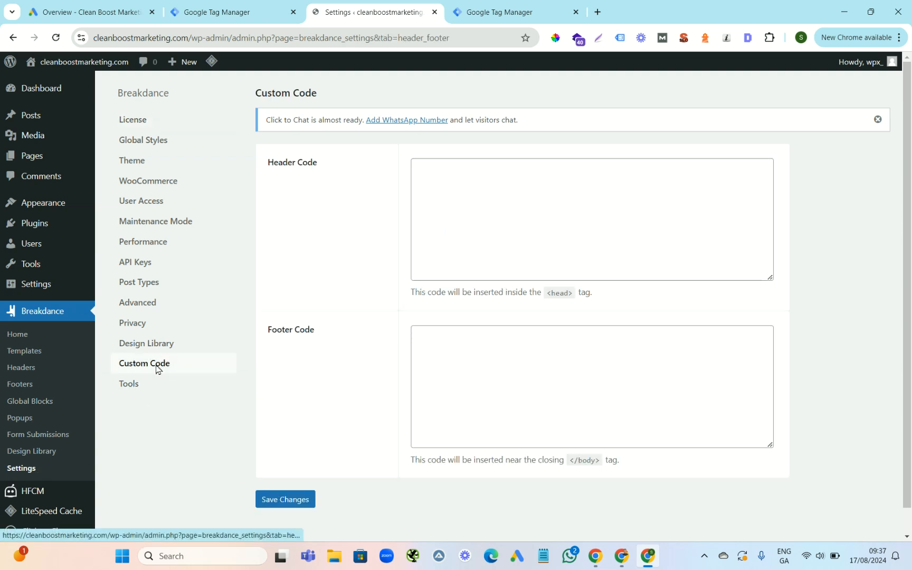
left_click(443, 184)
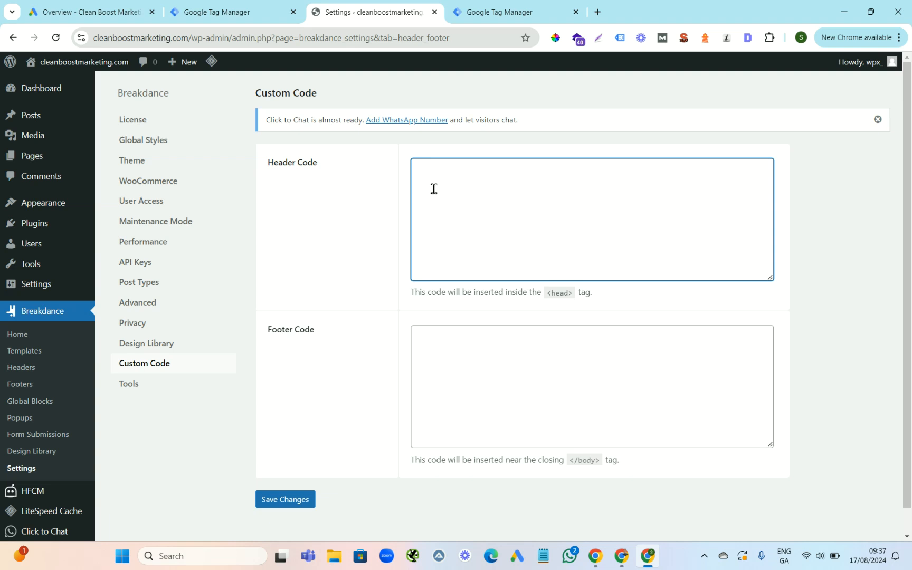
key("ctrl+v")
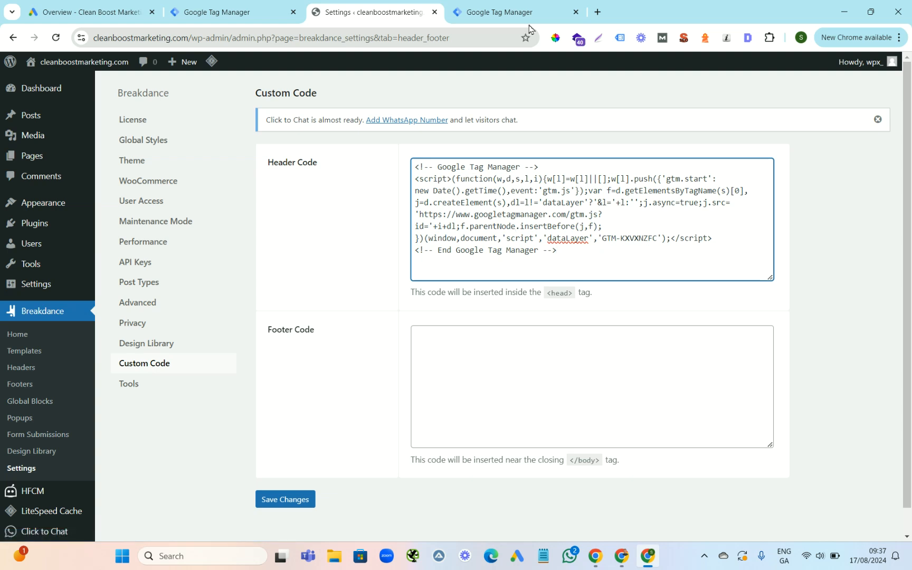
Copy the Tag Manager noscript body snippet and paste it as the Footer Code in Breakdance's Custom Code settings.
left_click(496, 12)
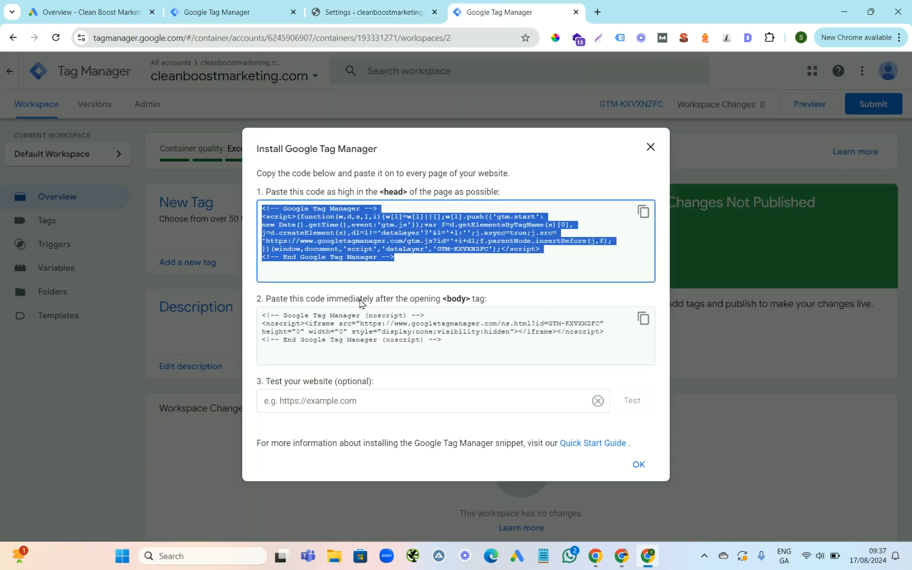
left_click(643, 319)
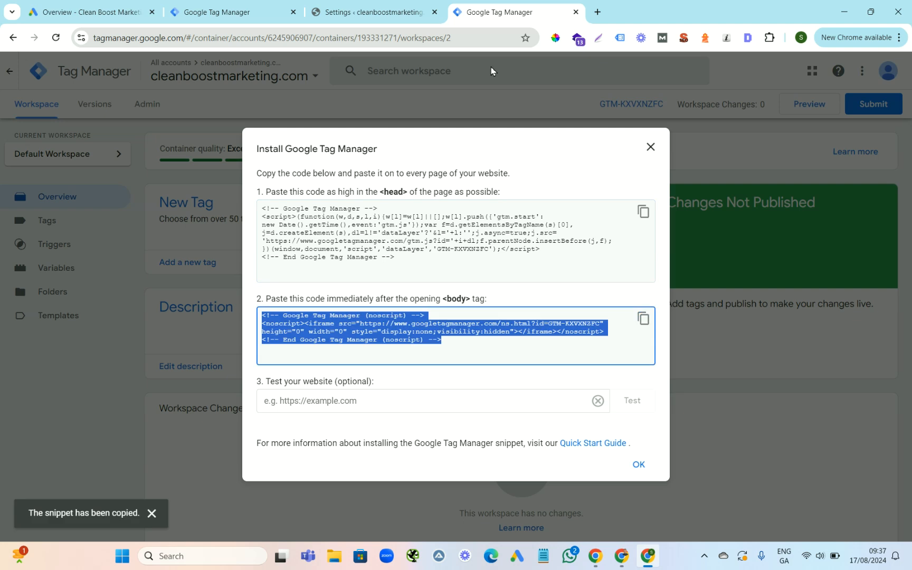
left_click(372, 12)
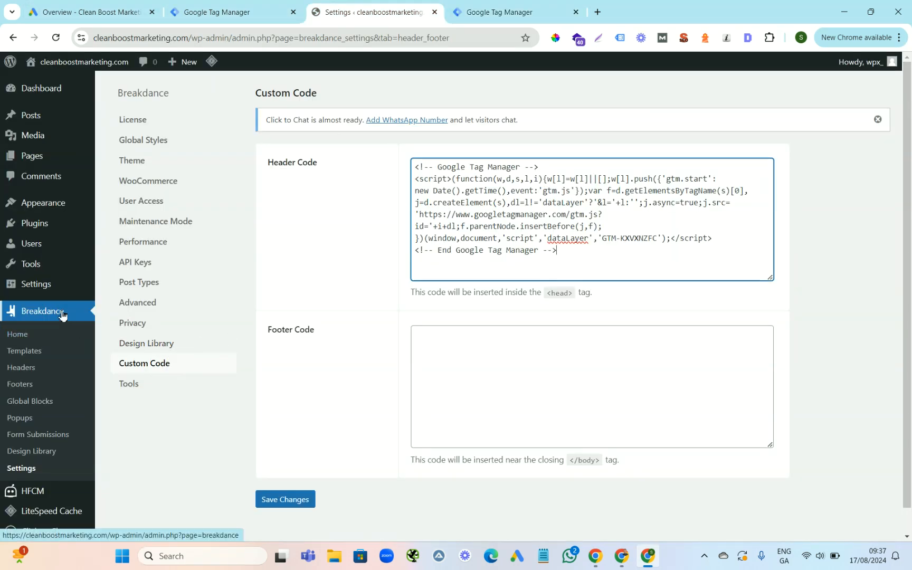
left_click(431, 350)
key("ctrl+v")
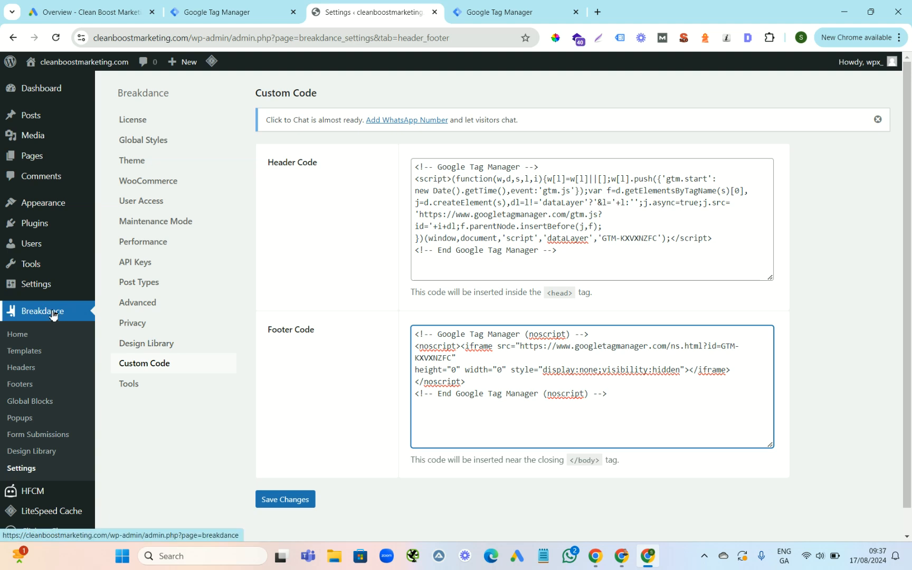
Find Header Footer Code Manager among the installed WordPress plugins and open its snippets list.
mouse_move(52, 229)
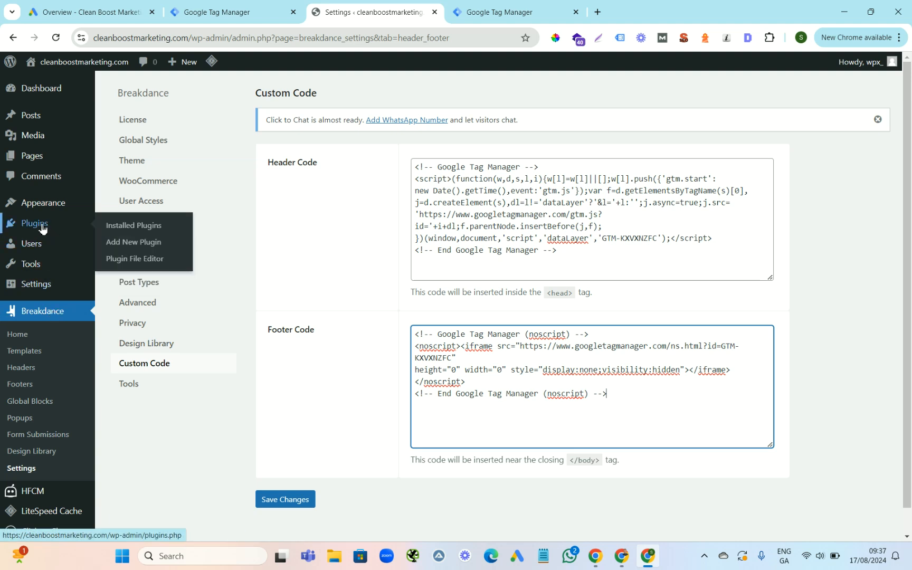
left_click(42, 228)
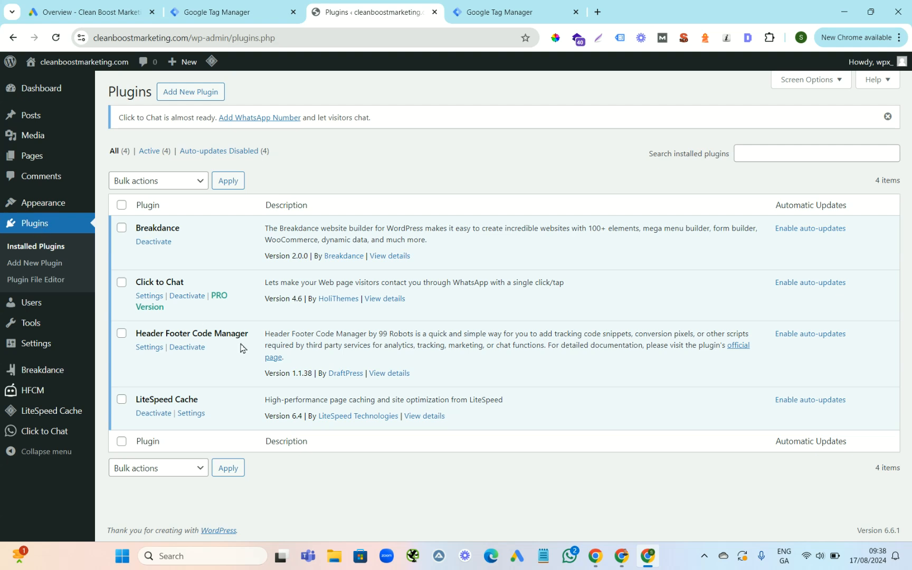
left_click_drag(249, 335, 139, 332)
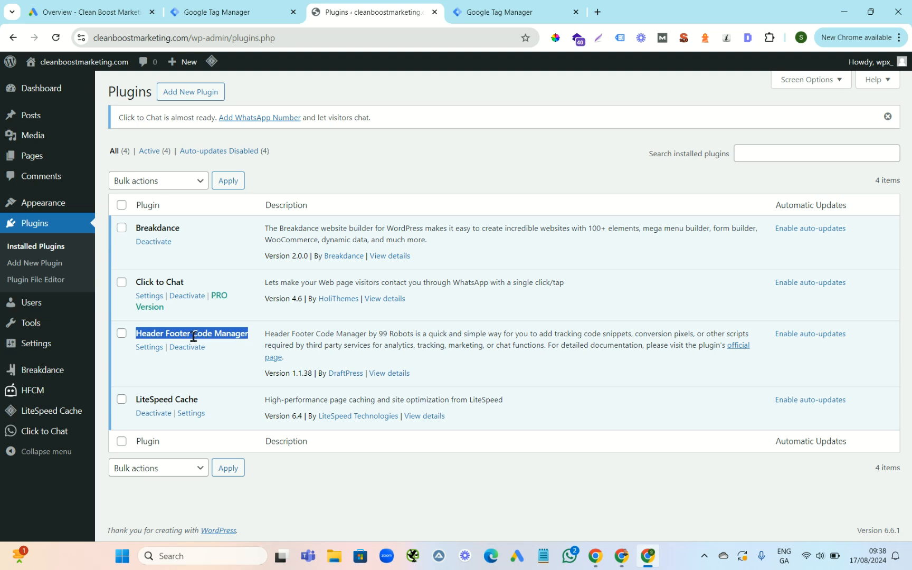
mouse_move(7, 396)
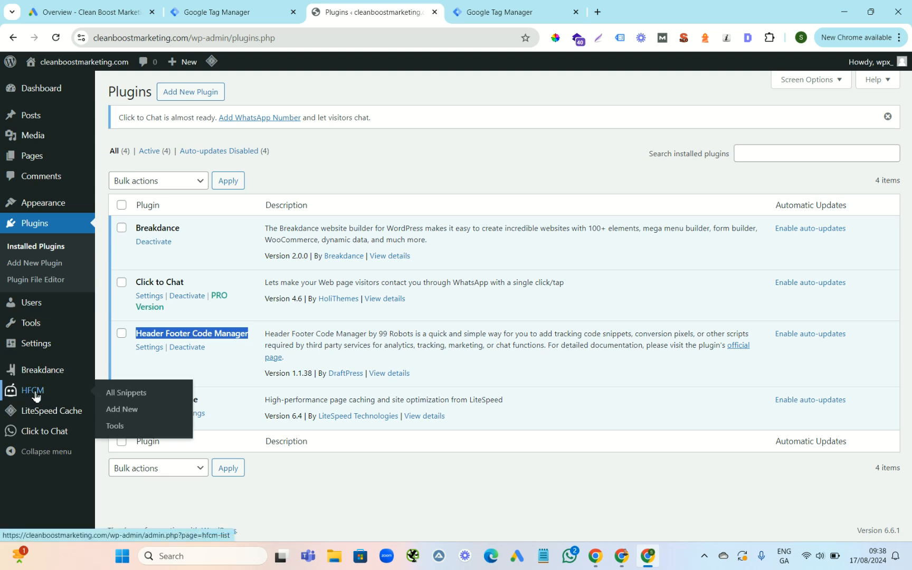
left_click(151, 348)
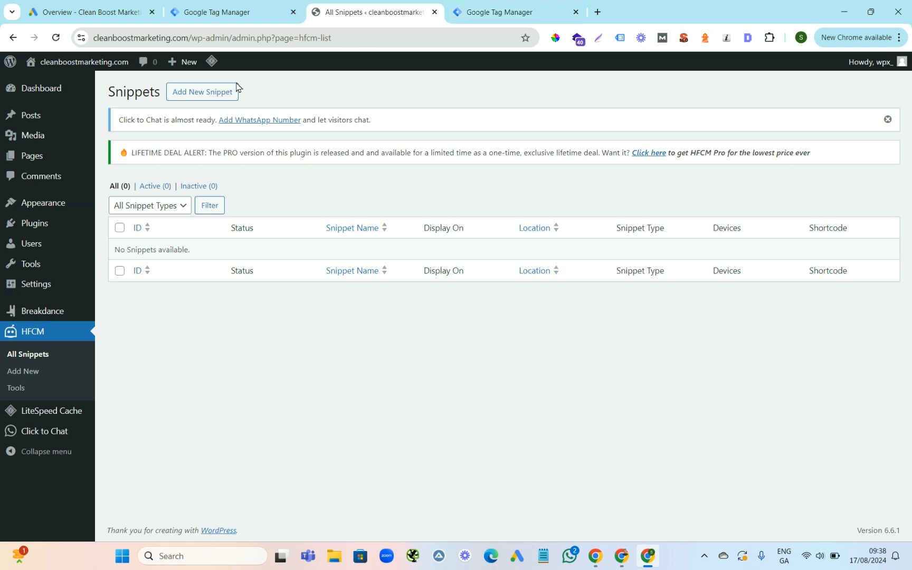
Start a new snippet in Header Footer Code Manager and name it Google Tag Head.
left_click(210, 94)
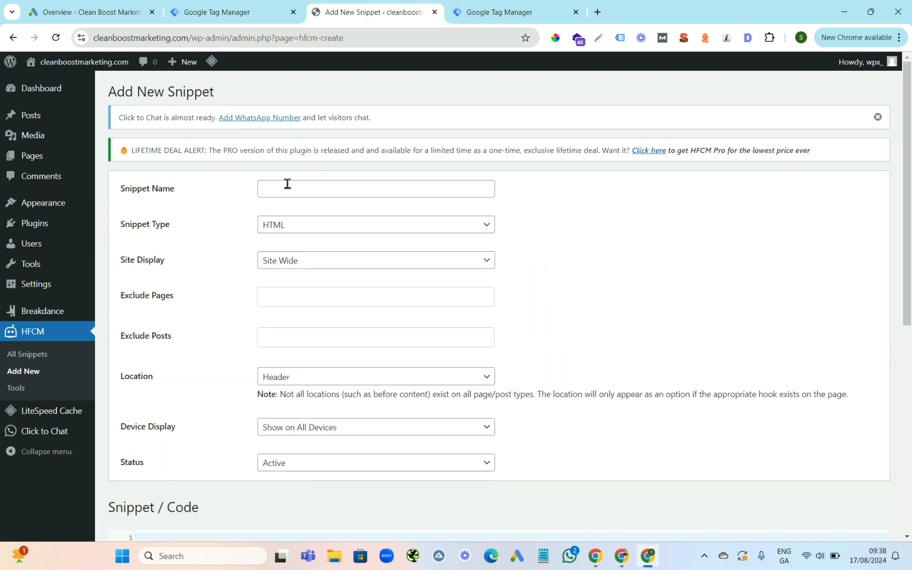
left_click(269, 191)
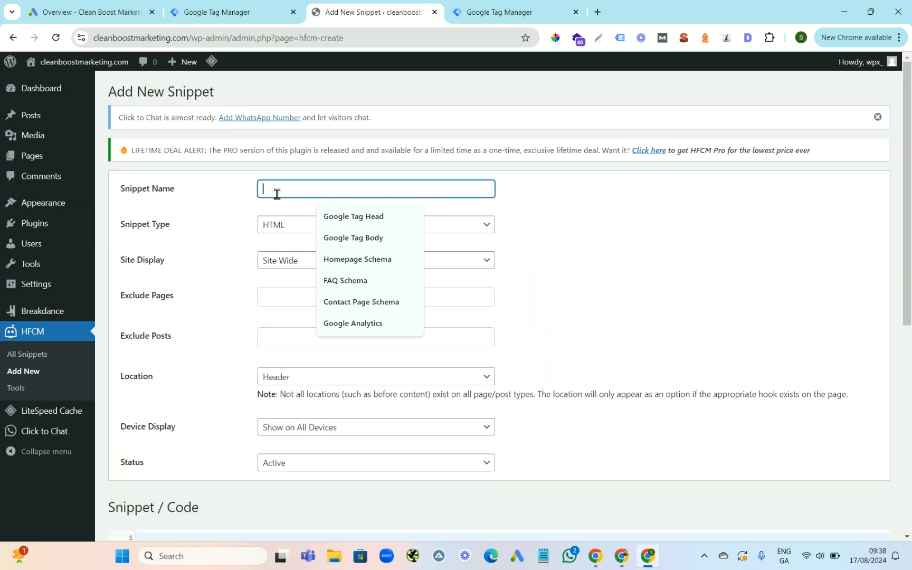
left_click(373, 227)
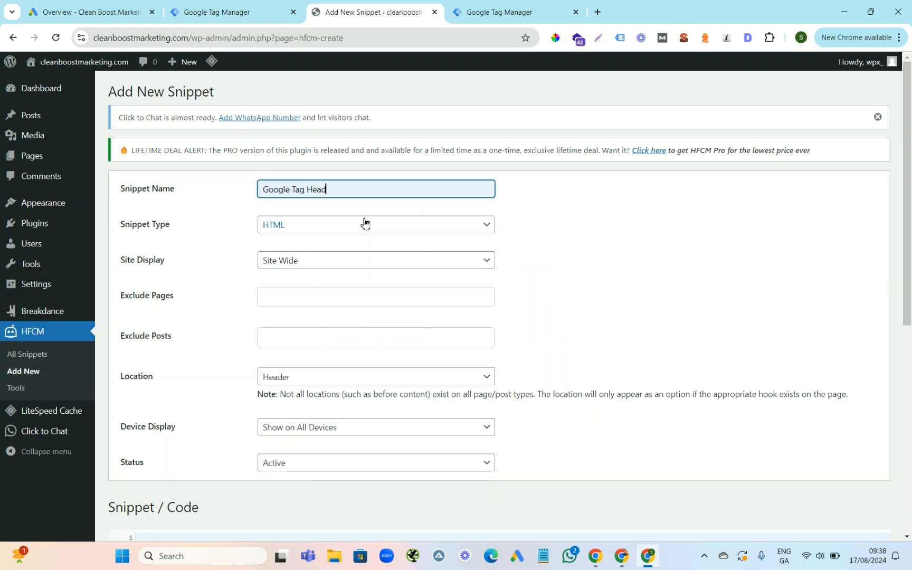
Copy the Tag Manager head snippet into the code of the Google Tag Head snippet in WordPress and save it.
left_click(504, 11)
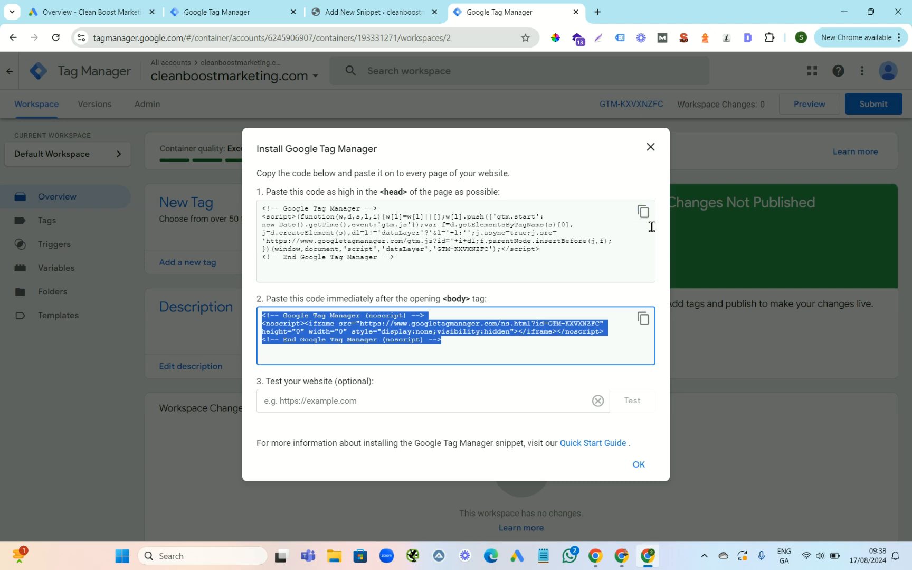
left_click(642, 212)
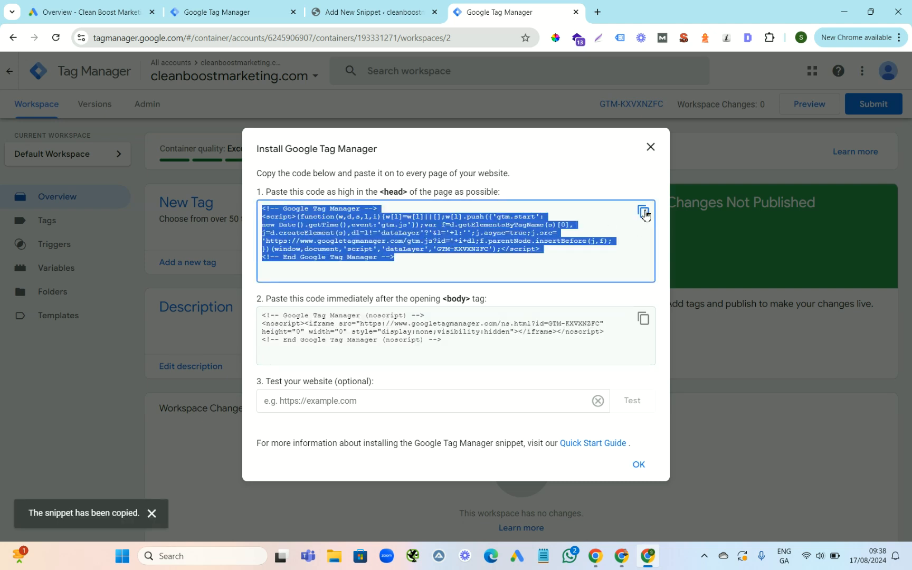
left_click(367, 13)
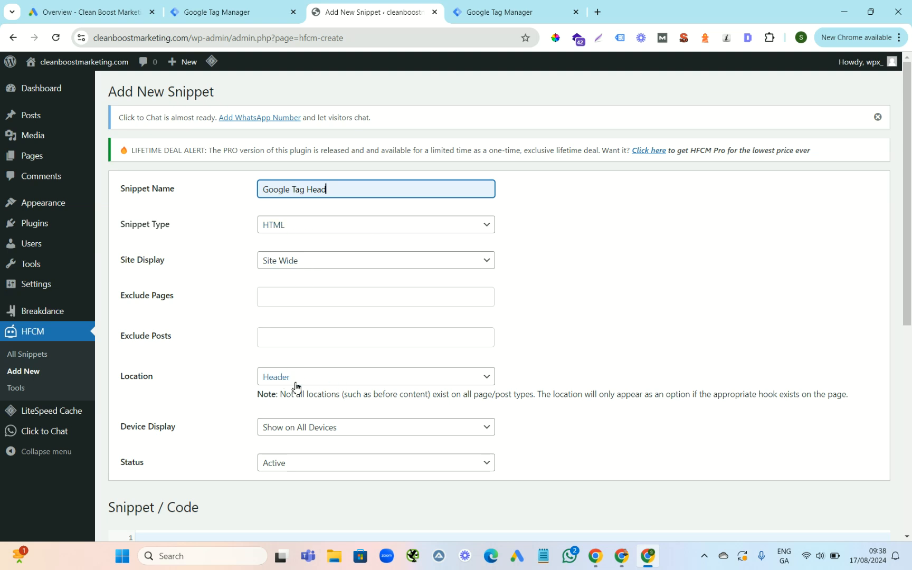
left_click_drag(908, 229, 904, 303)
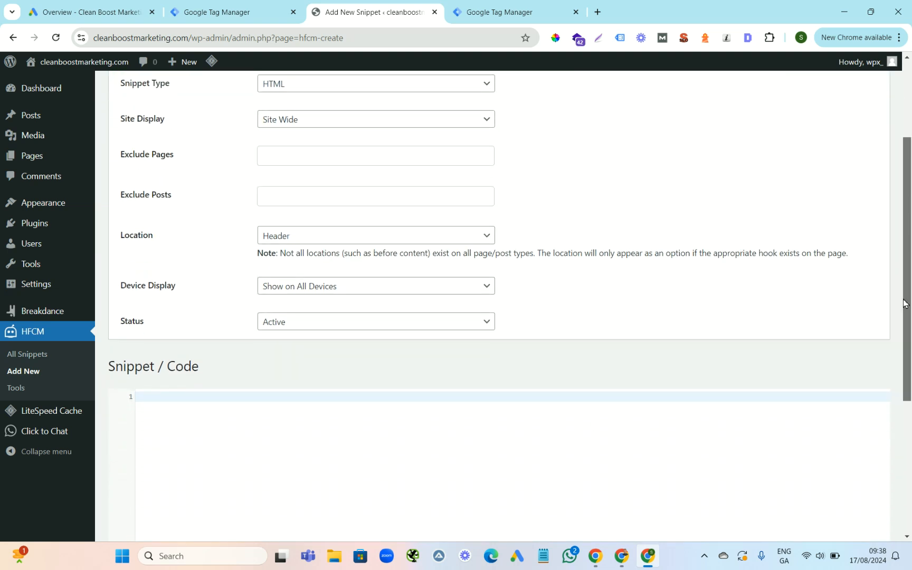
key("ctrl+v")
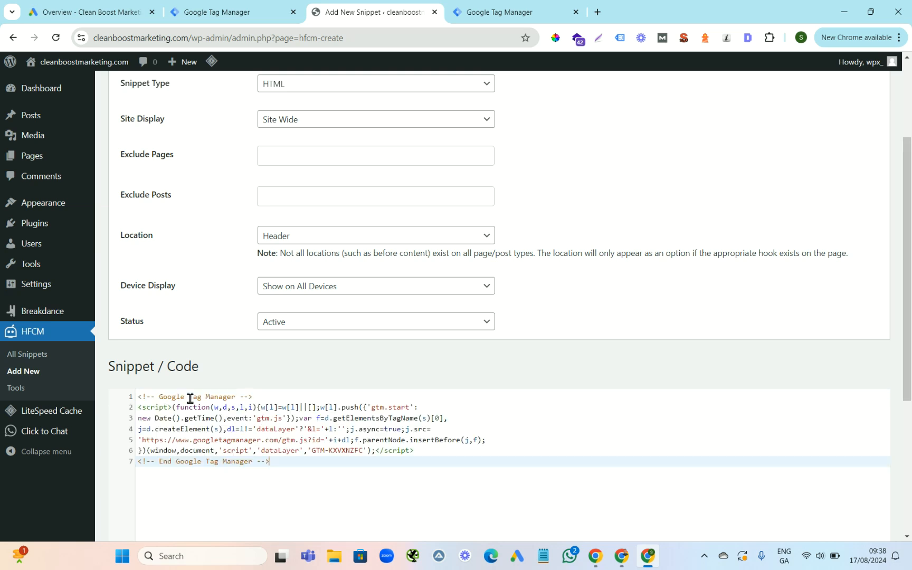
left_click_drag(909, 283, 900, 422)
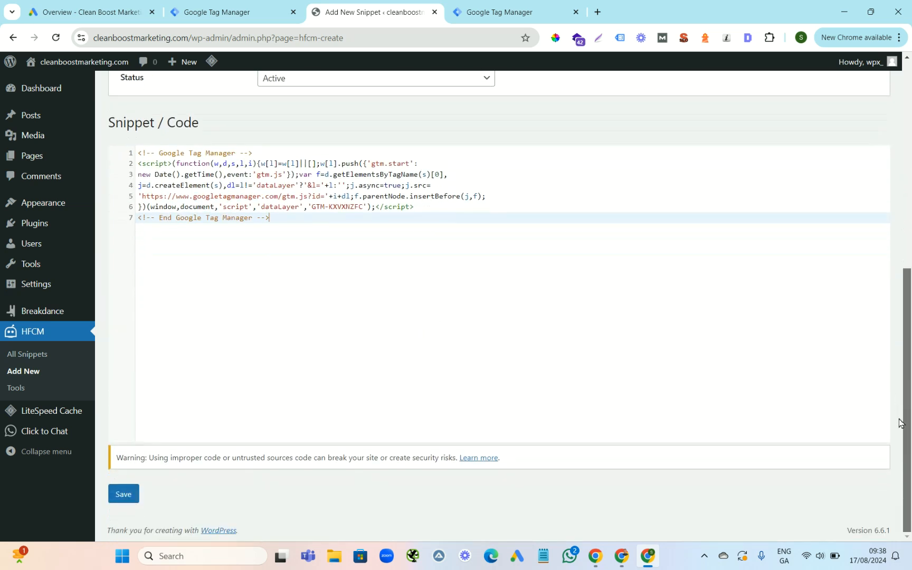
left_click(118, 494)
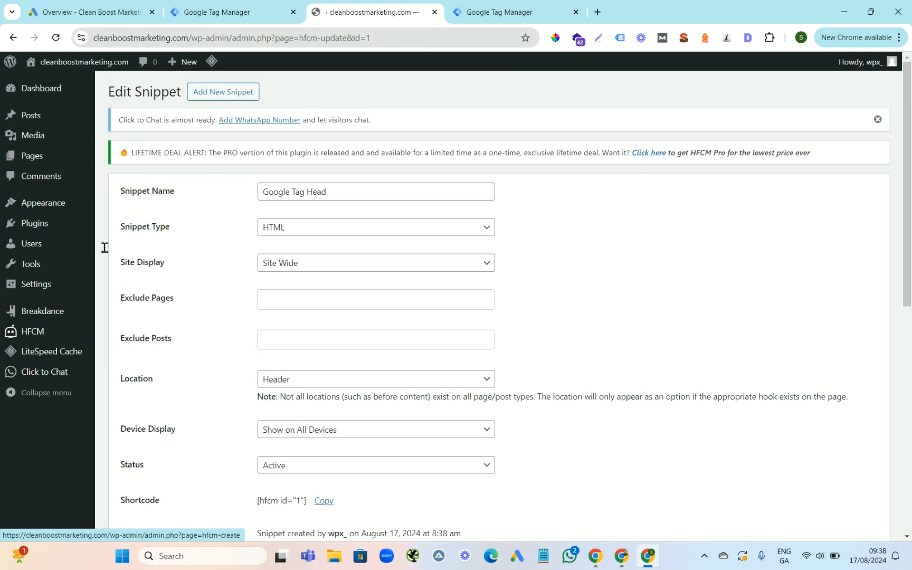
Start another snippet in Header Footer Code Manager and name it Google Tag Body.
left_click(229, 95)
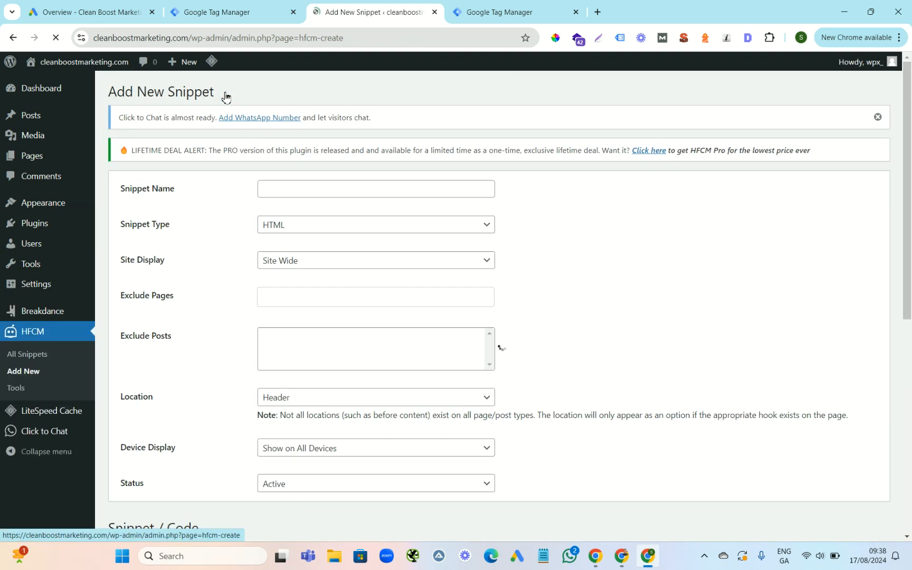
left_click(293, 186)
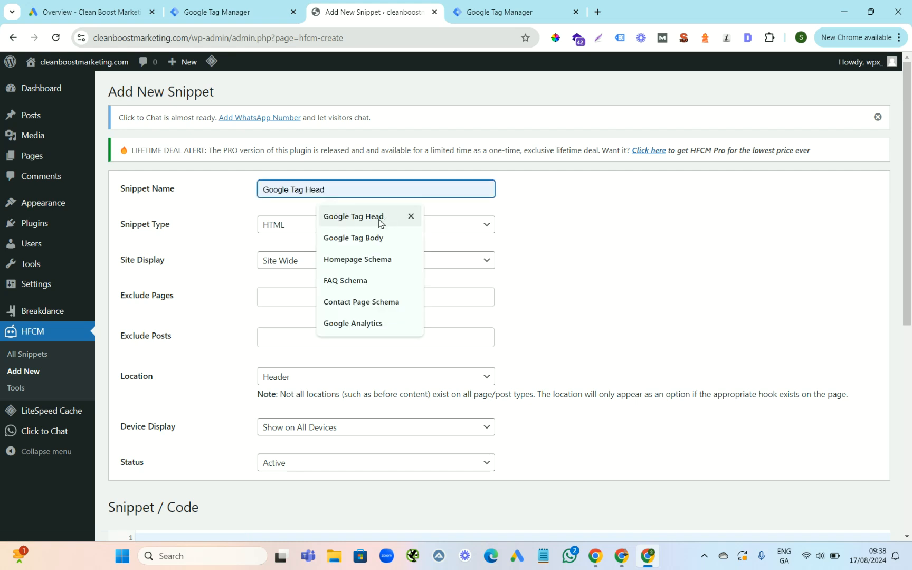
left_click(364, 238)
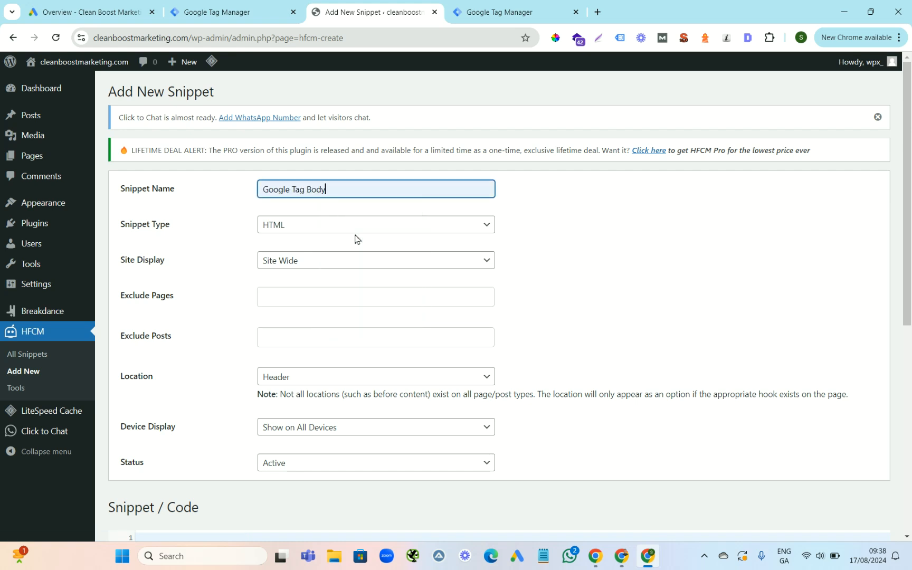
Copy the Tag Manager noscript body snippet into Google Tag Body's code, with its location set to Footer, and save it.
left_click(499, 11)
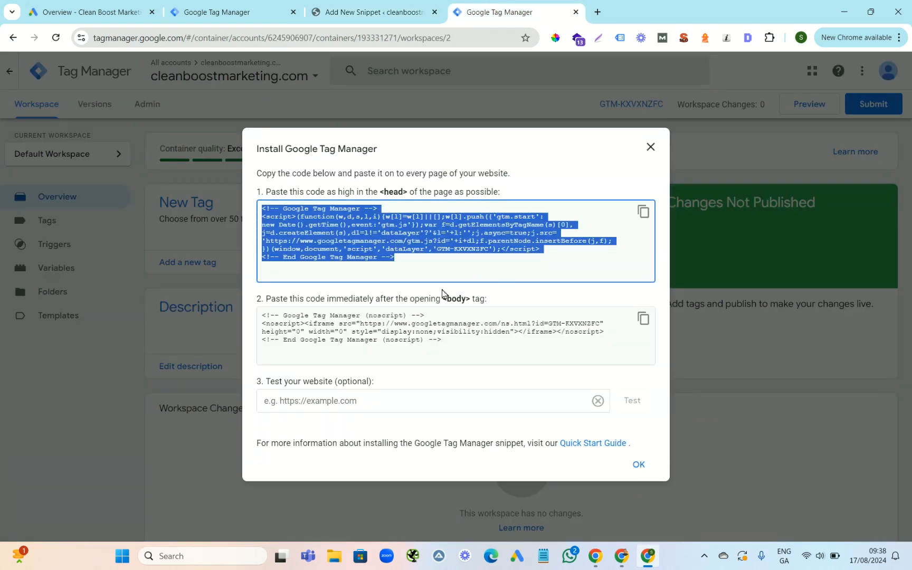
left_click(643, 318)
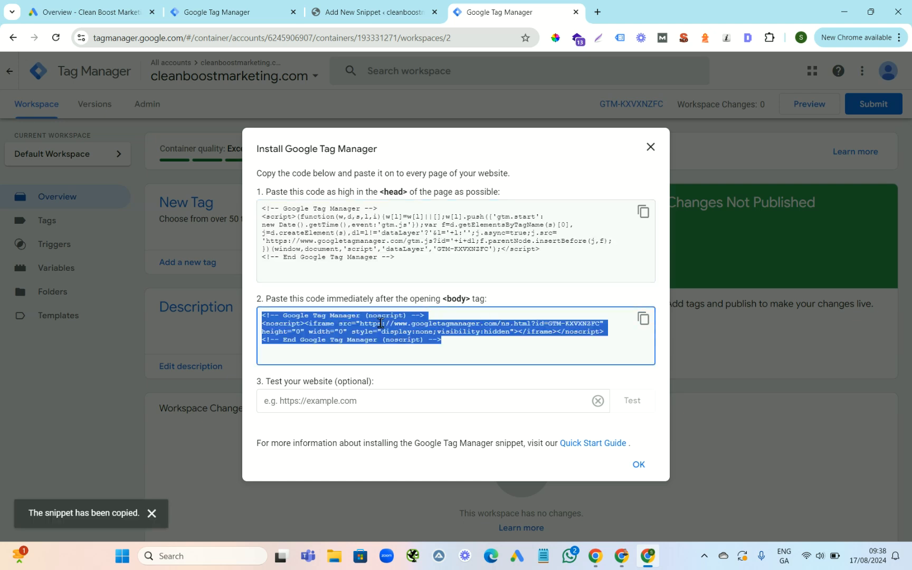
left_click(351, 11)
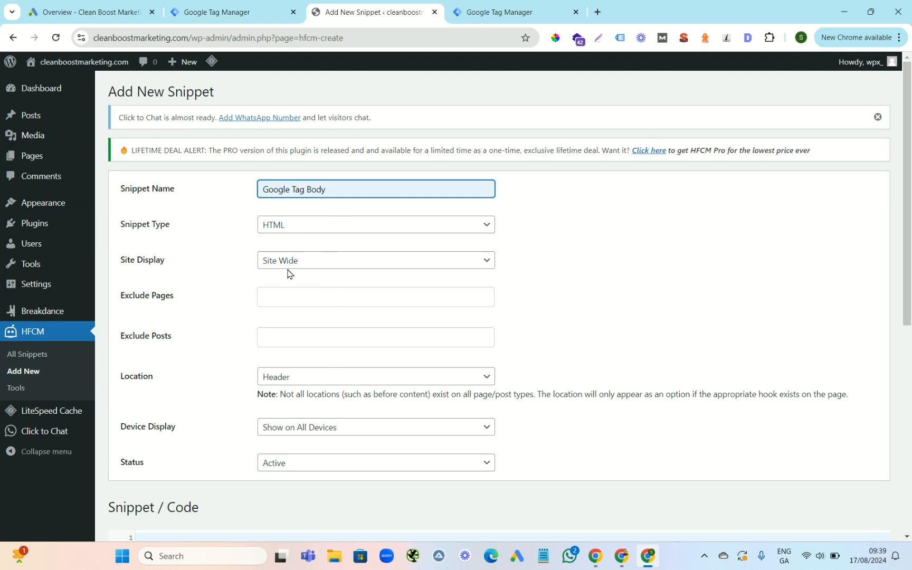
left_click(323, 377)
left_click(289, 403)
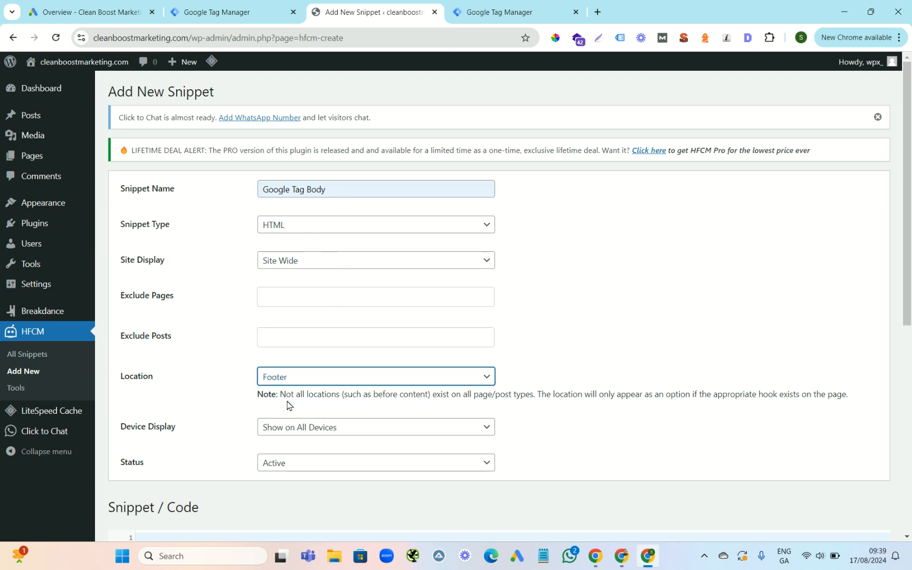
left_click_drag(905, 202, 904, 335)
left_click(210, 287)
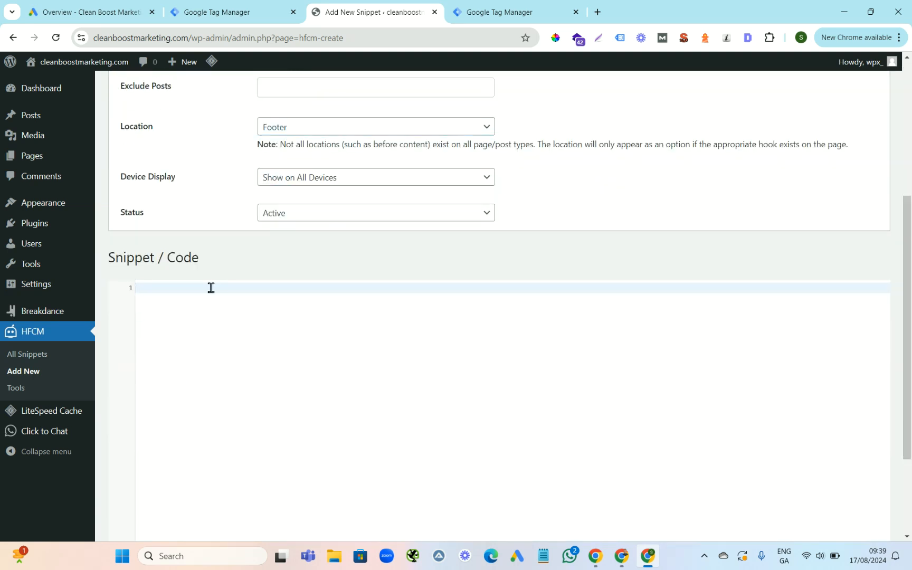
key("ctrl+v")
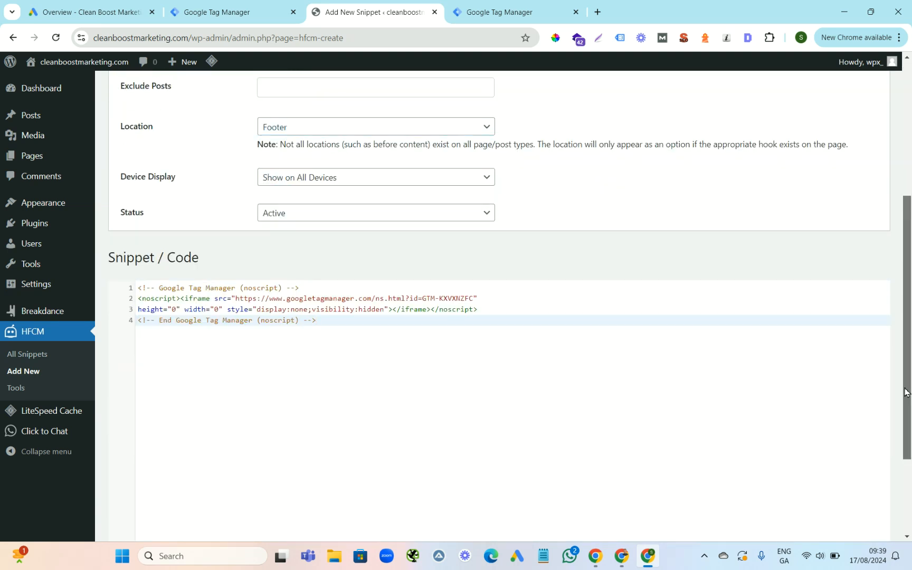
left_click_drag(902, 392, 902, 465)
left_click(121, 495)
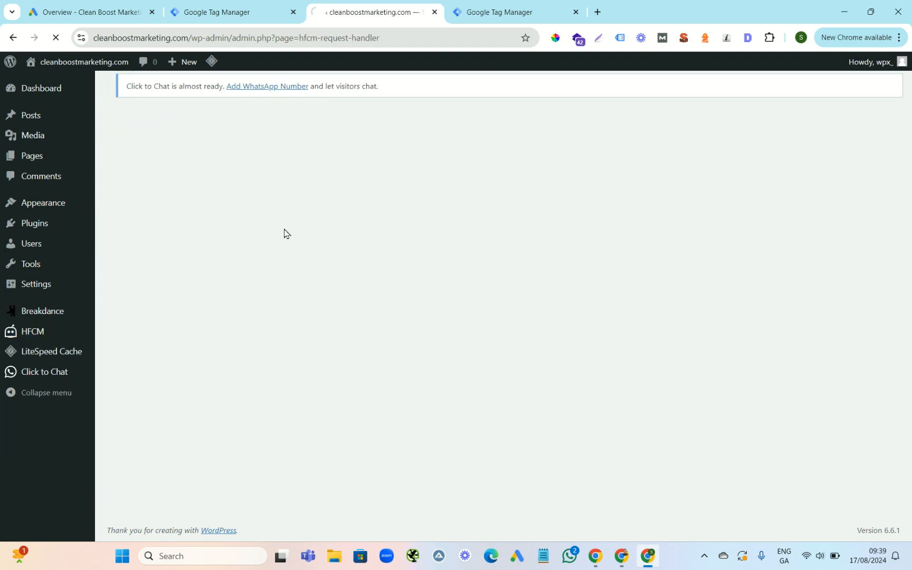
Copy the site's root address from the WordPress admin URL and open the live cleanboostmarketing.com homepage.
left_click_drag(190, 41, 87, 41)
right_click(111, 42)
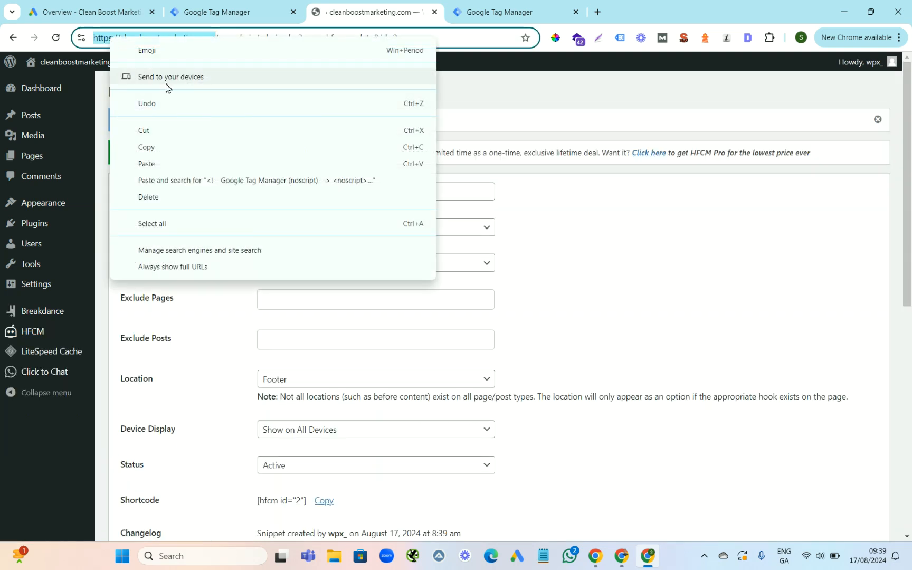
left_click(164, 145)
left_click(42, 82)
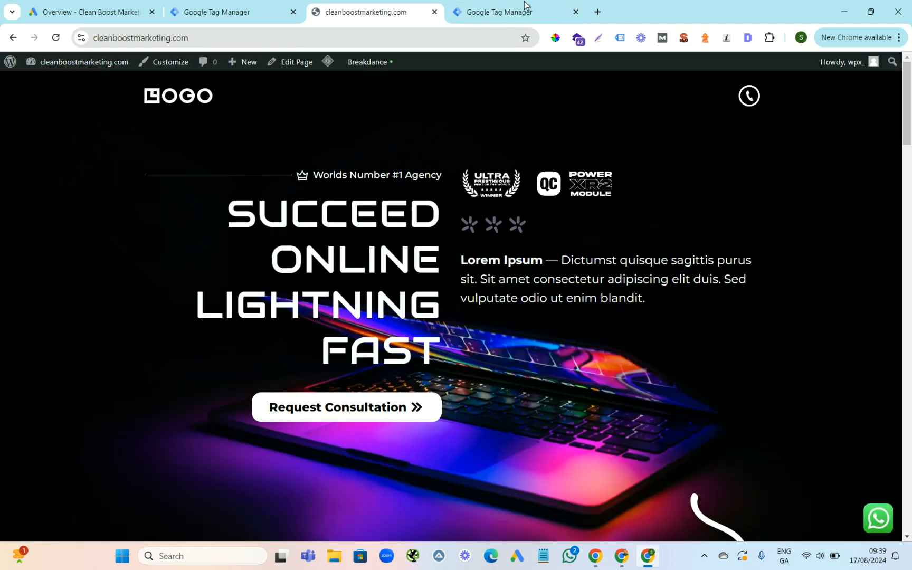
left_click(496, 9)
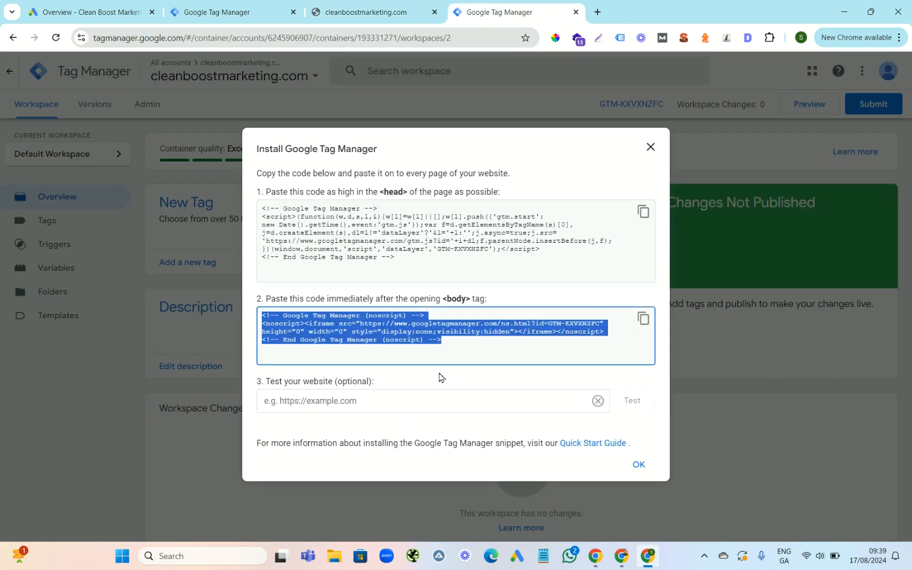
left_click(348, 401)
key("ctrl+v")
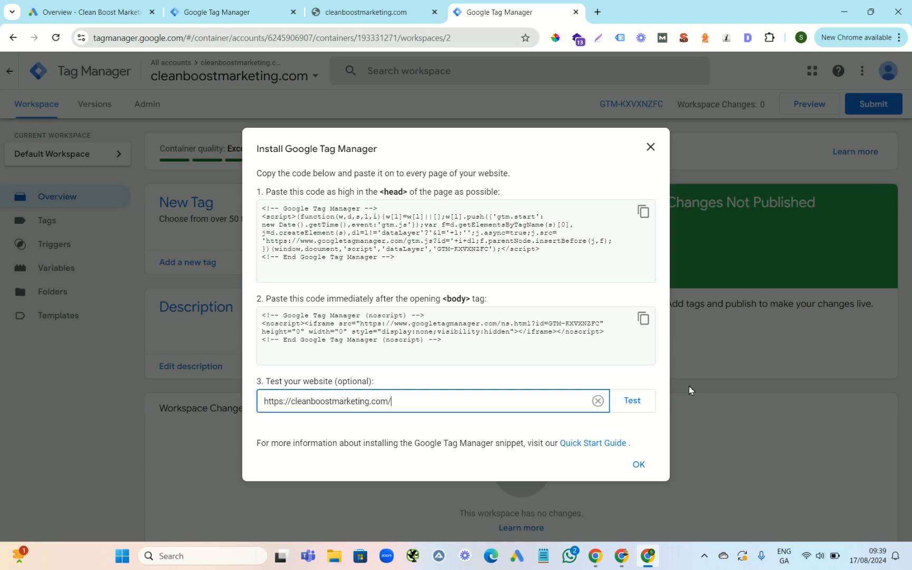
left_click(637, 404)
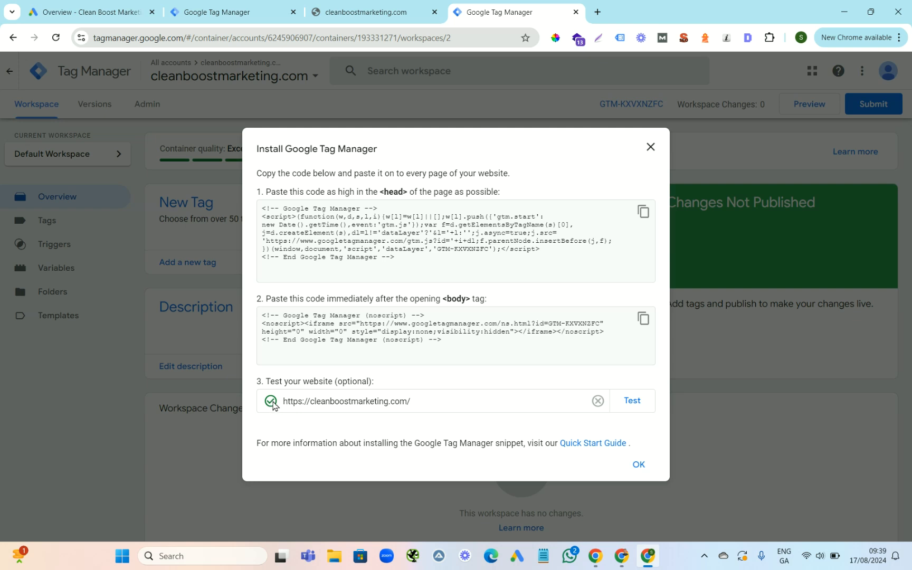
left_click(639, 465)
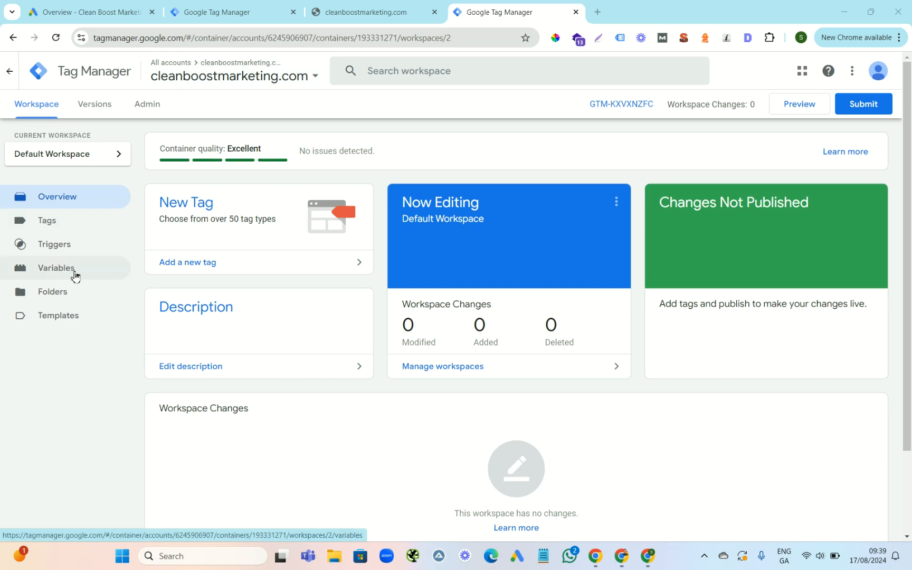
Enable the built-in variables Click Element, Click Classes, Click ID, Click Target, Click URL and Click Text, and open the tags list.
left_click(58, 271)
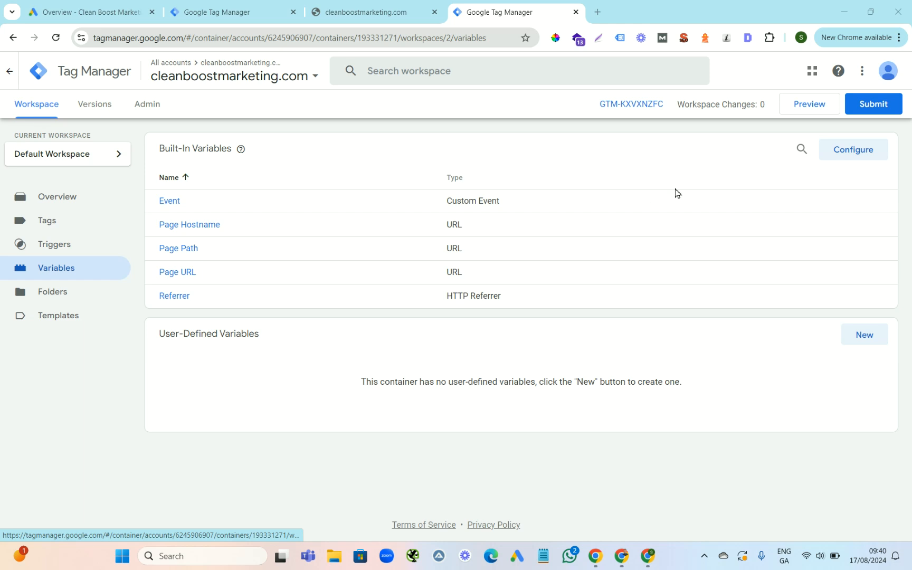
left_click(836, 153)
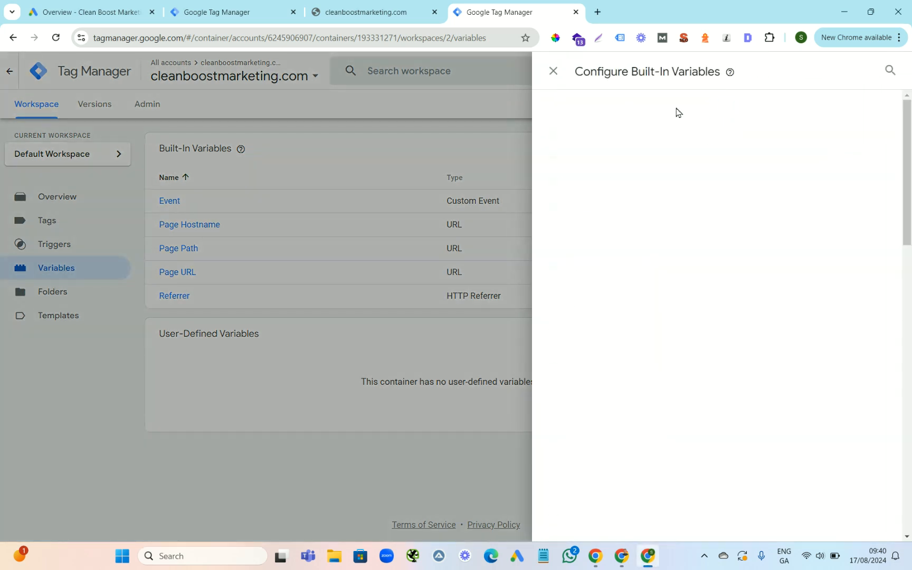
left_click(549, 72)
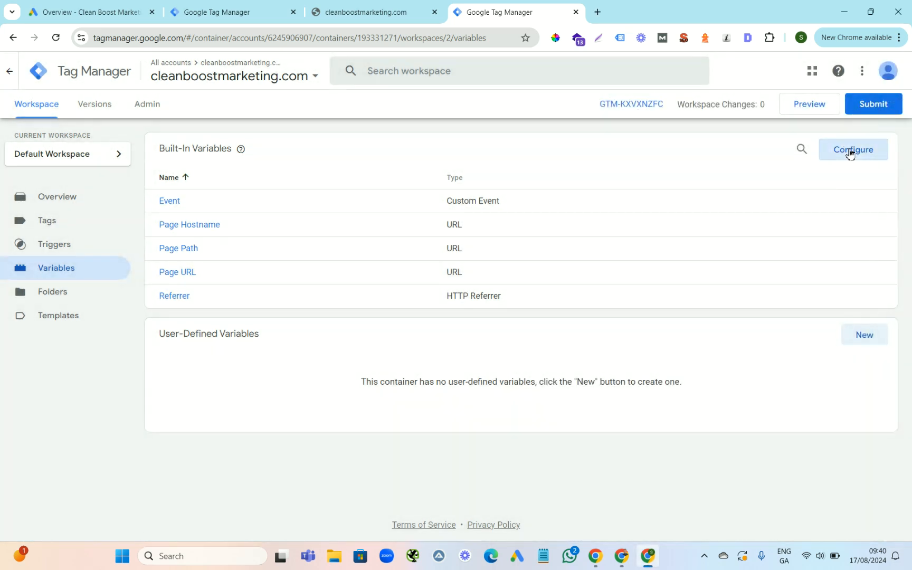
left_click(850, 155)
left_click_drag(908, 169, 907, 275)
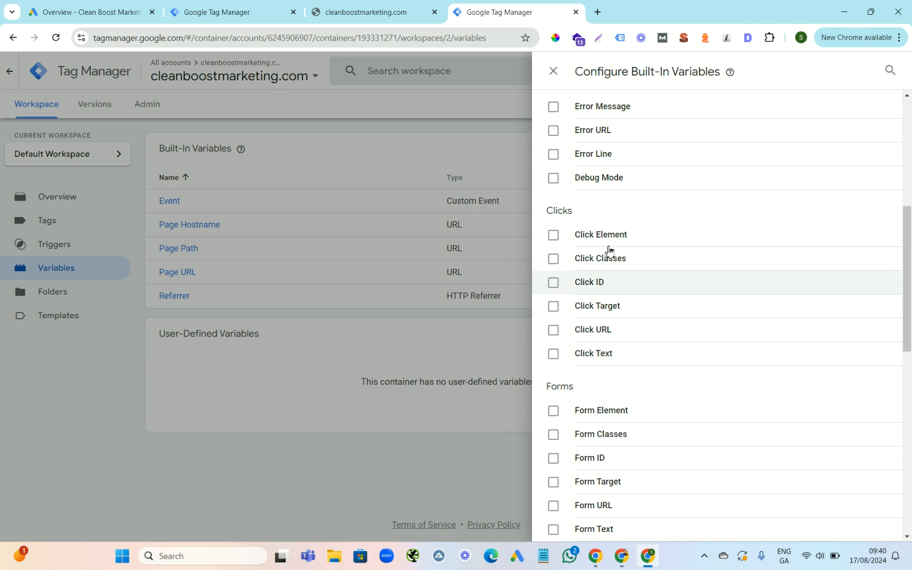
left_click(553, 236)
left_click(554, 260)
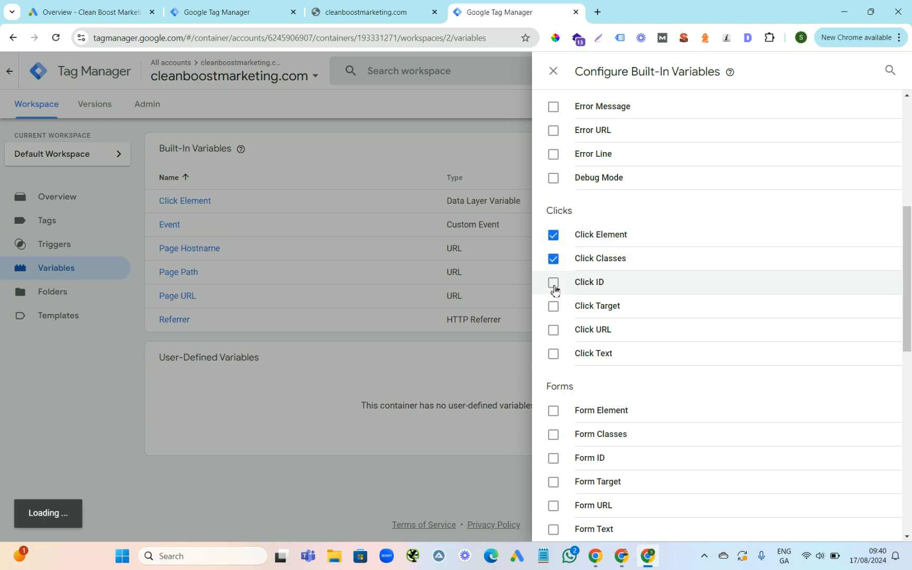
left_click(553, 283)
left_click(553, 307)
left_click(554, 330)
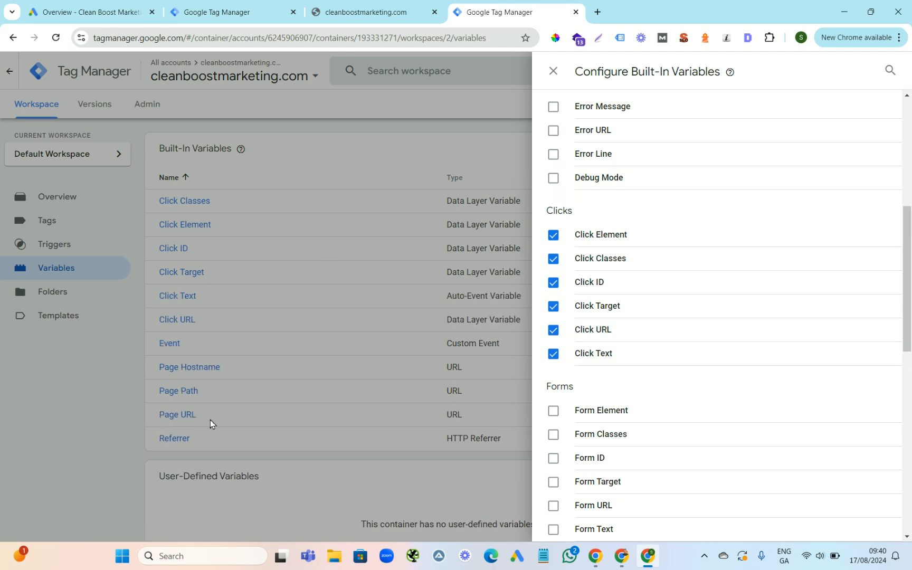
left_click(466, 115)
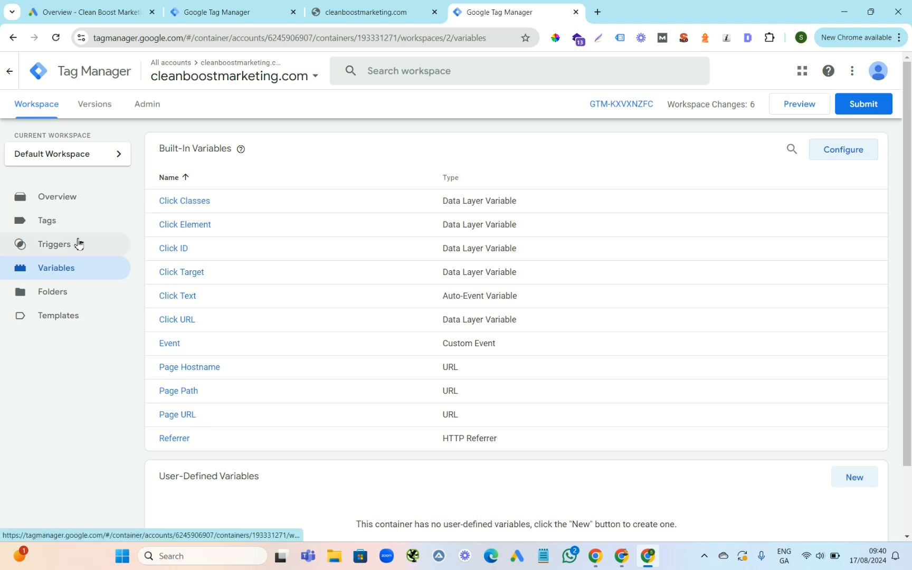
left_click(55, 223)
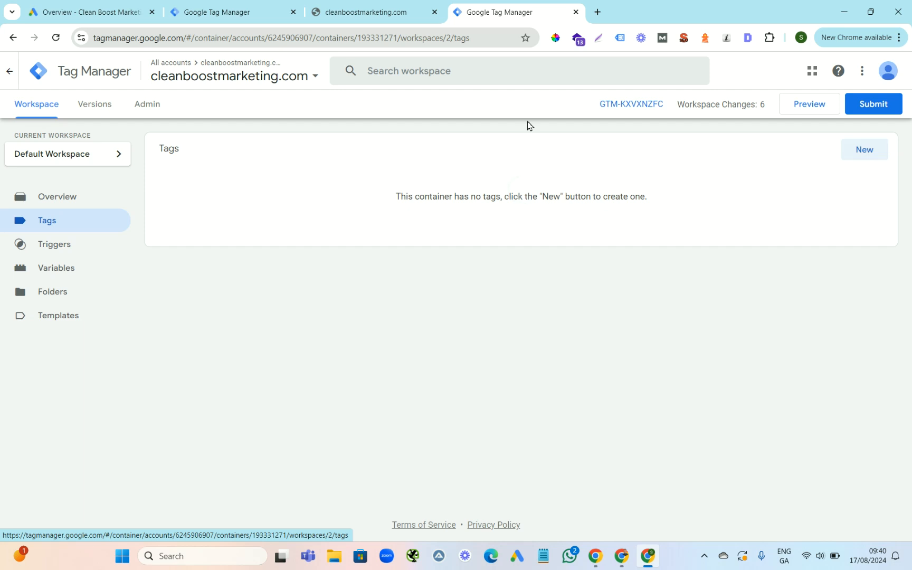
left_click(865, 154)
triple_click(261, 71)
left_click(192, 71)
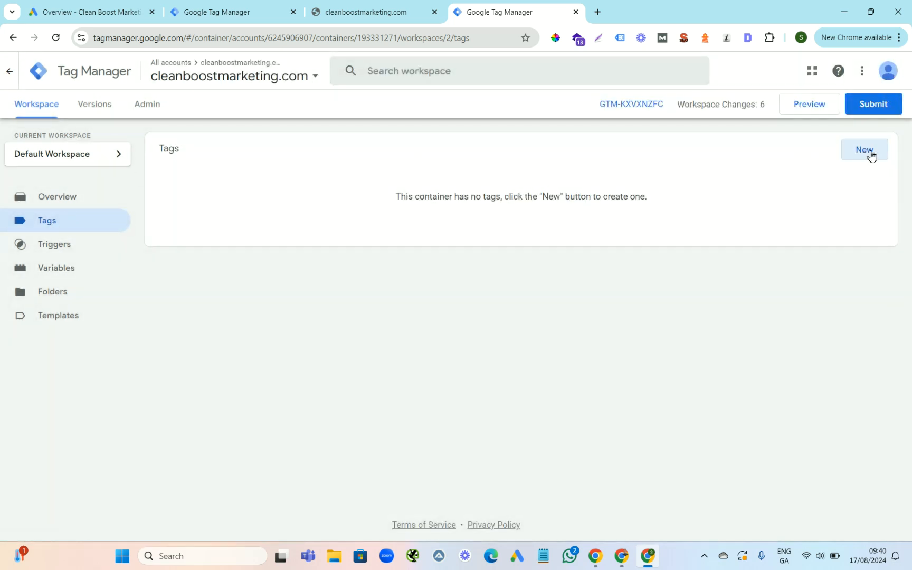
Create a new tag in the container and name it Conversion Linker.
left_click(864, 152)
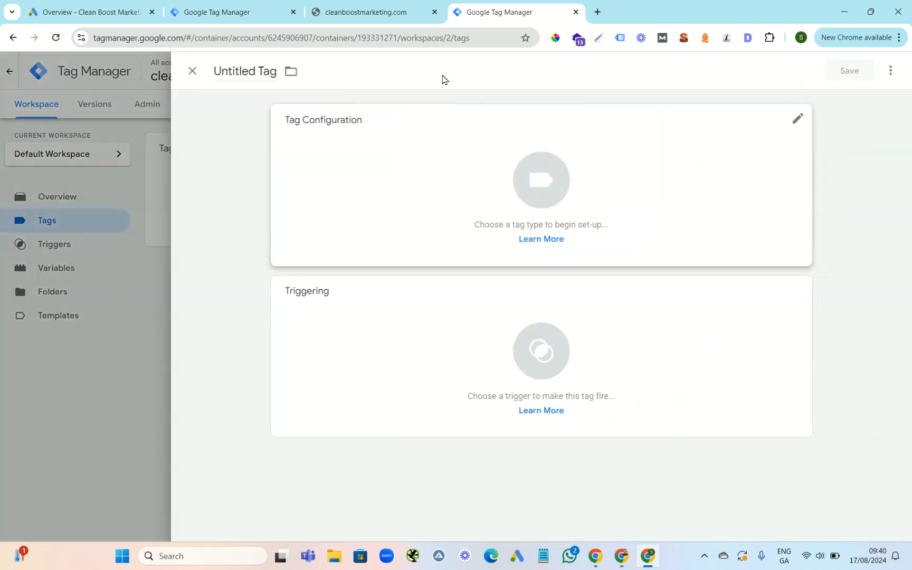
left_click(242, 70)
type("Co")
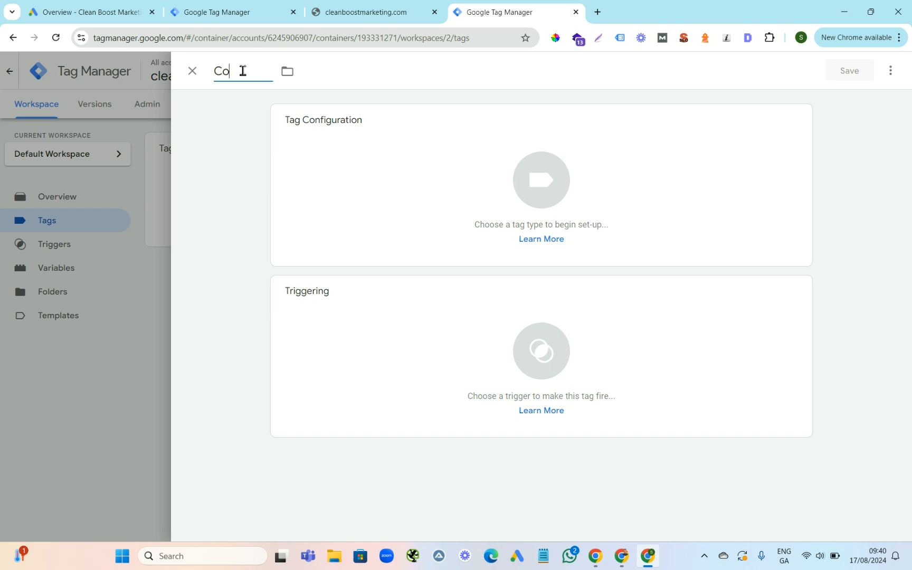
type("nversion Linker")
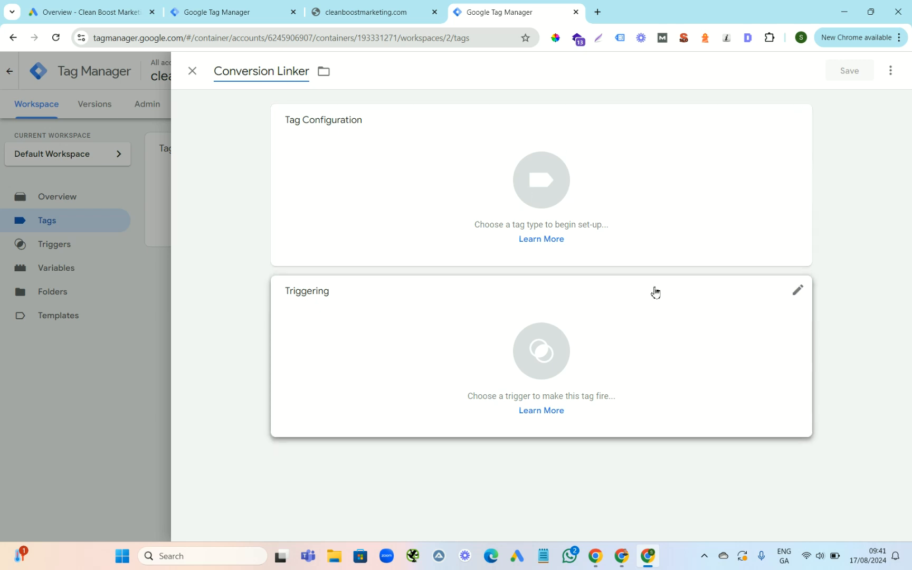
Set the new tag's type to Conversion Linker from the Google Ads tag types.
left_click(799, 121)
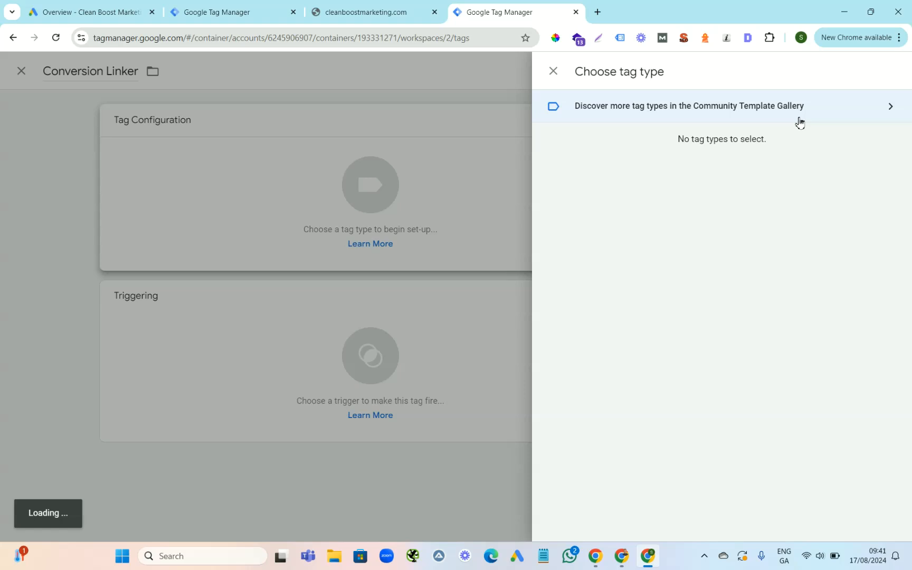
left_click(553, 71)
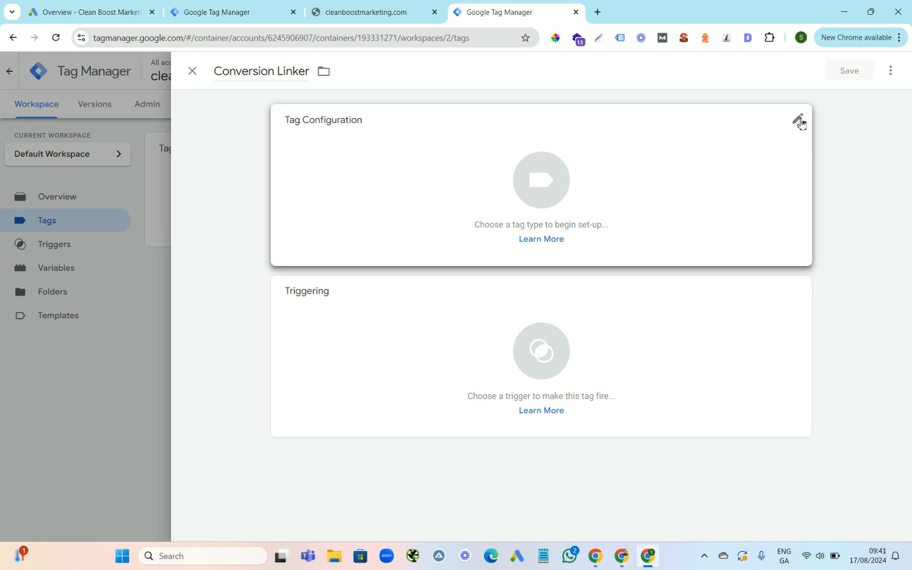
left_click(797, 124)
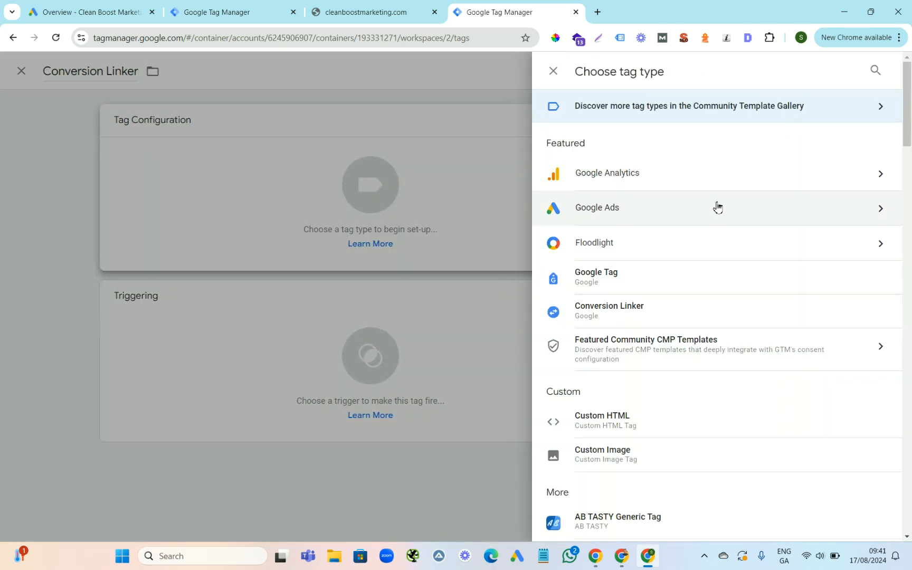
left_click(875, 211)
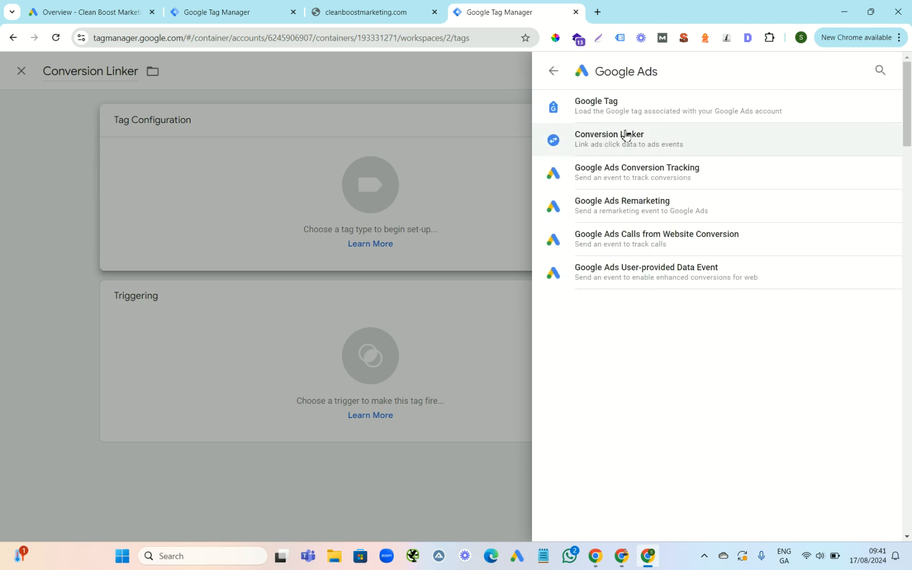
left_click(592, 148)
Set the Conversion Linker tag to fire on the All Pages trigger and save the tag.
scroll(910, 242, "down", 1)
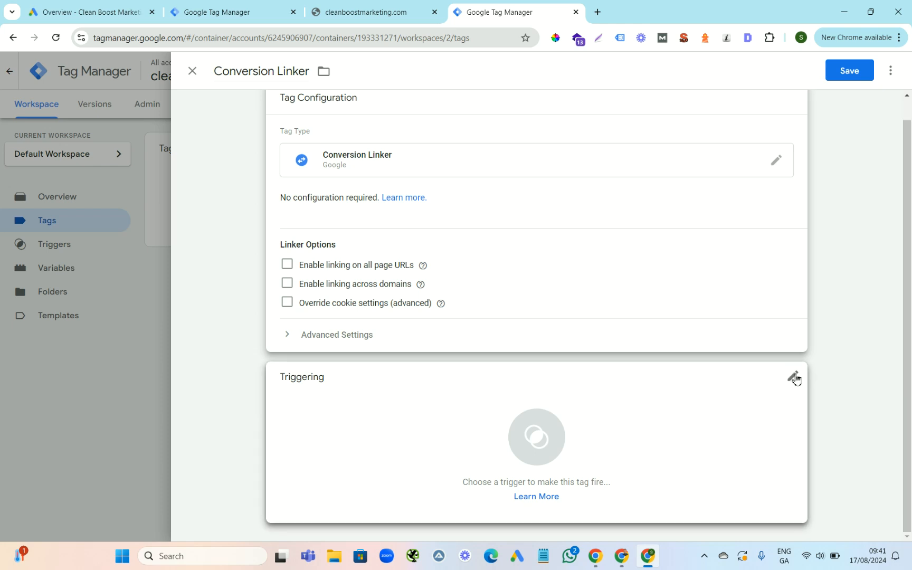
left_click(793, 378)
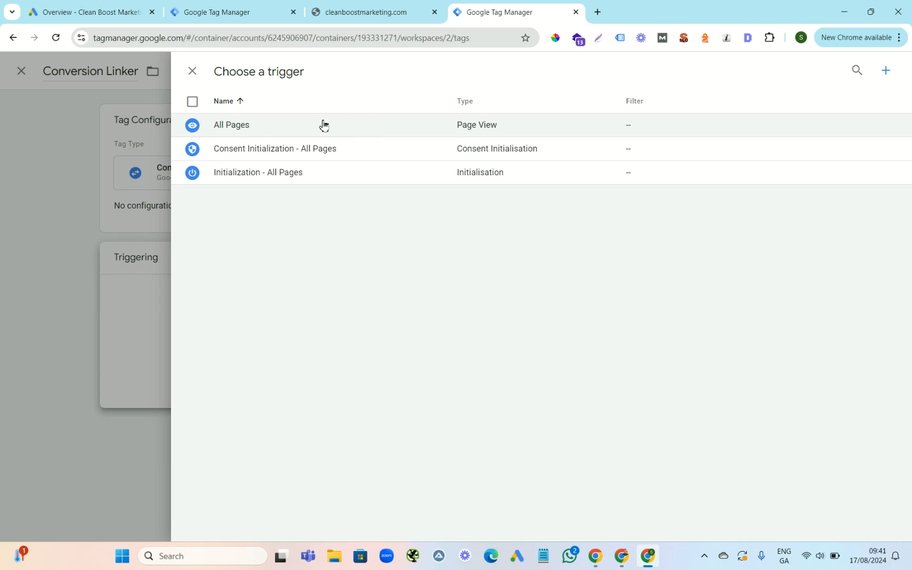
left_click(267, 125)
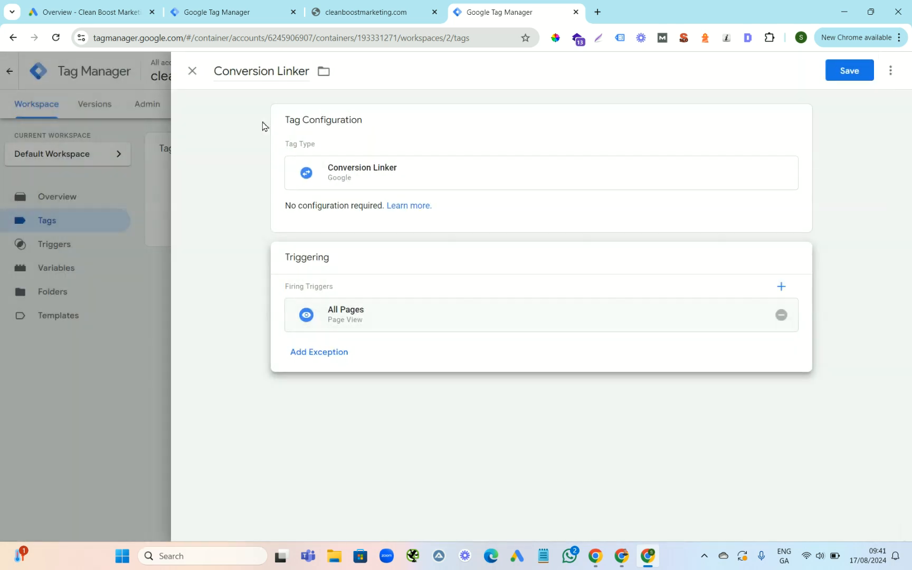
left_click(850, 72)
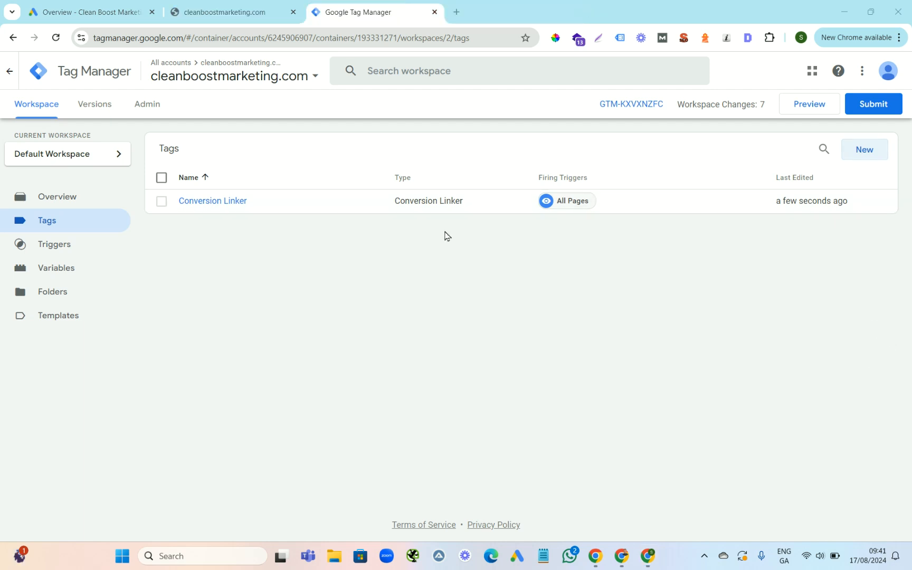
Review the campaigns list in Google Ads, the live cleanboostmarketing.com homepage and the tags list in Tag Manager.
left_click(94, 10)
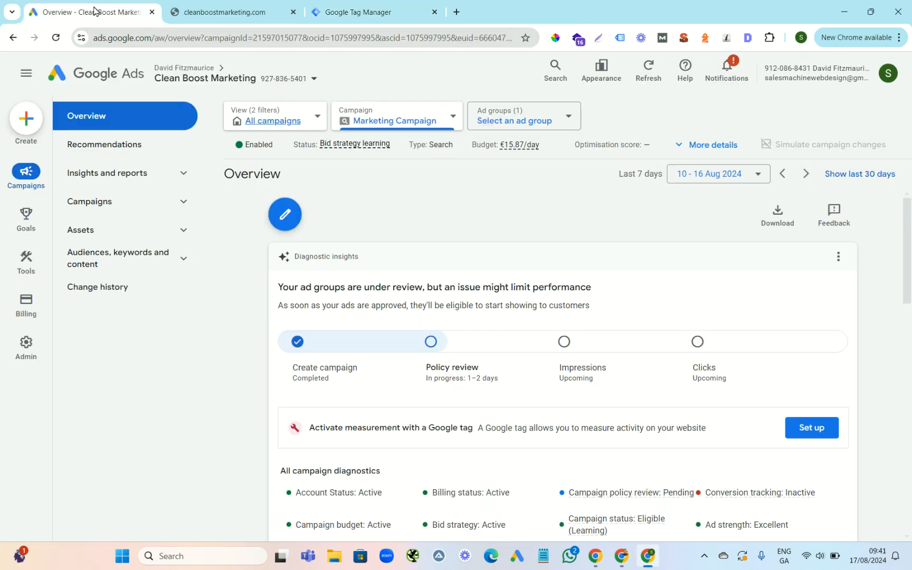
left_click(176, 210)
left_click(128, 233)
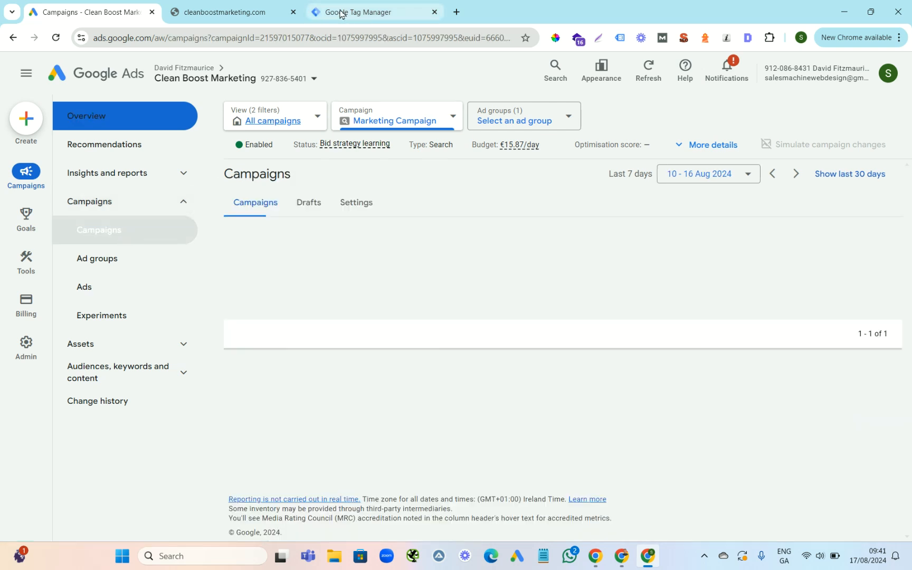
left_click(221, 11)
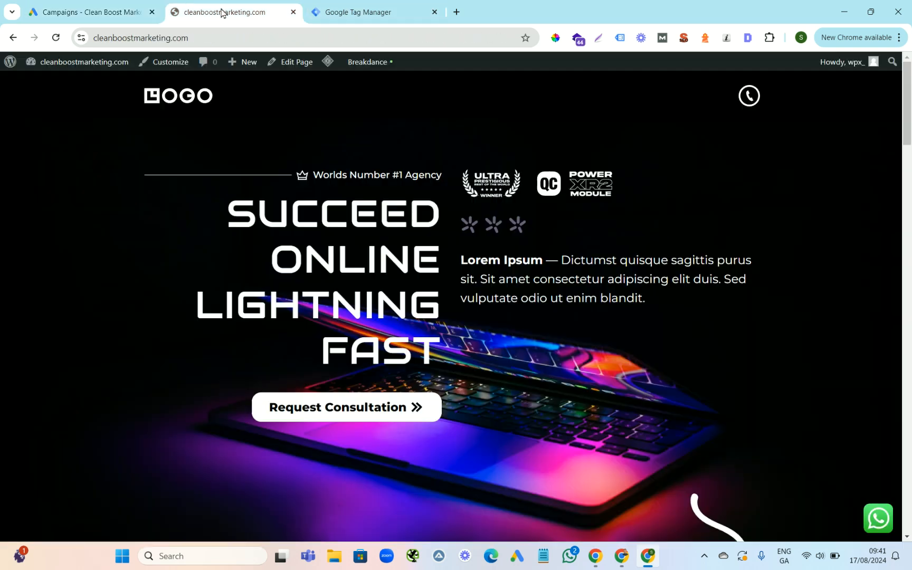
left_click(357, 13)
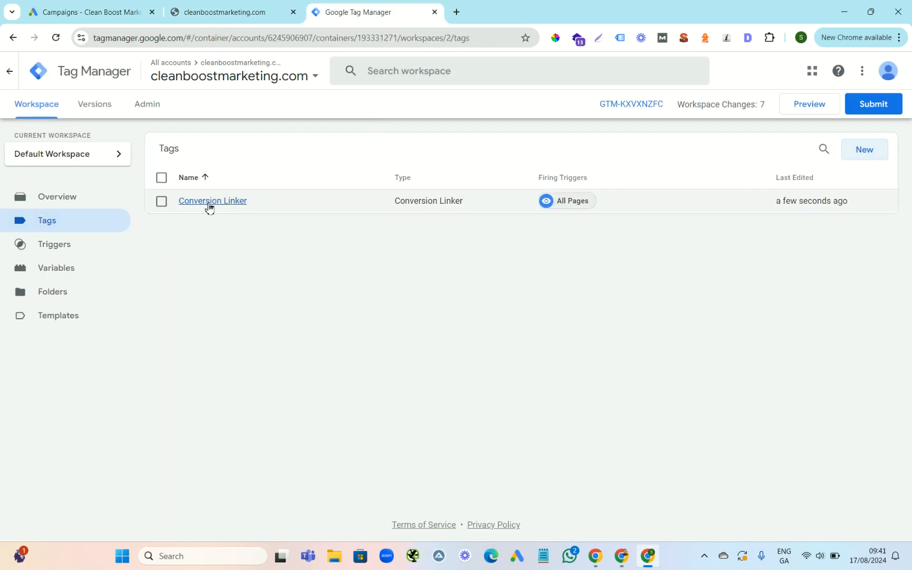
left_click(77, 11)
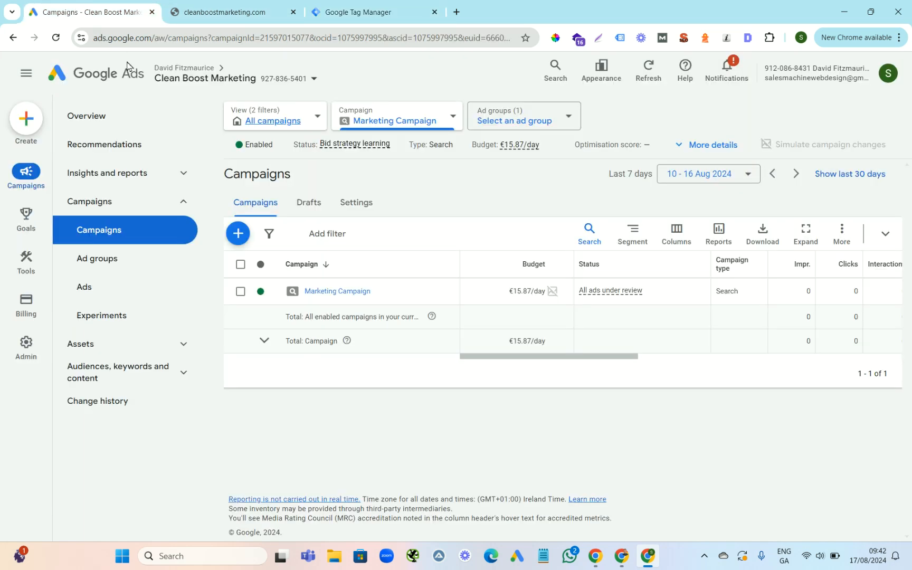
left_click(215, 11)
left_click(341, 13)
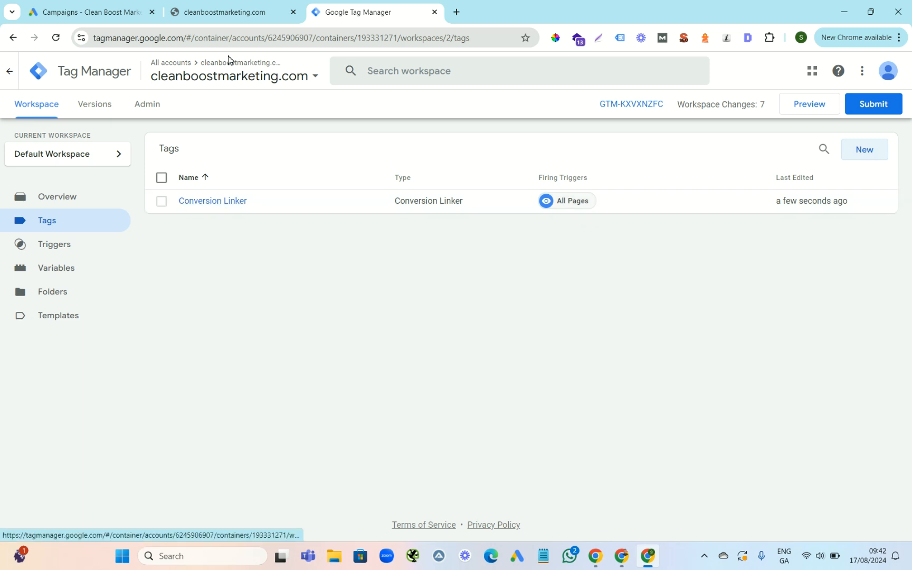
left_click(882, 370)
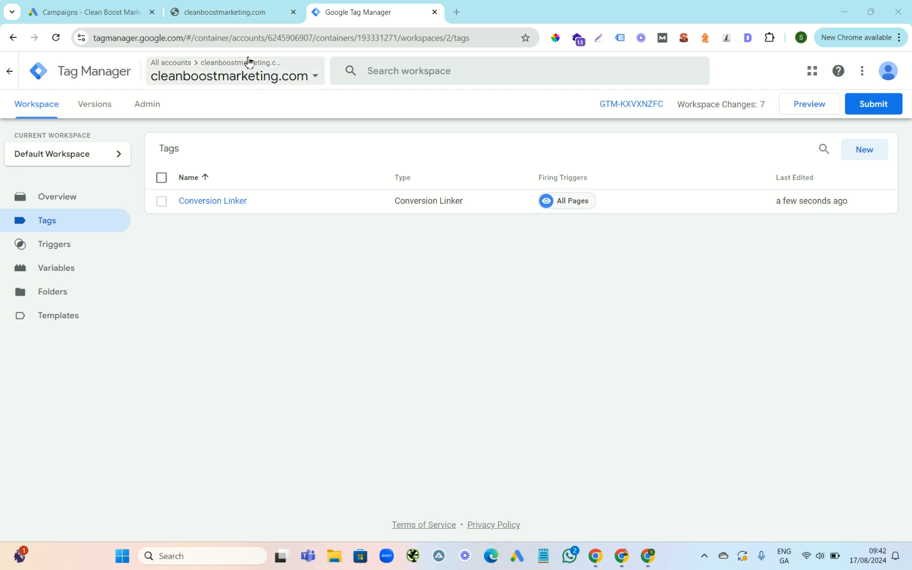
Switch to the cleanboostmarketing.com site, open its WordPress dashboard and go to the page for adding new plugins.
left_click(225, 13)
mouse_move(81, 62)
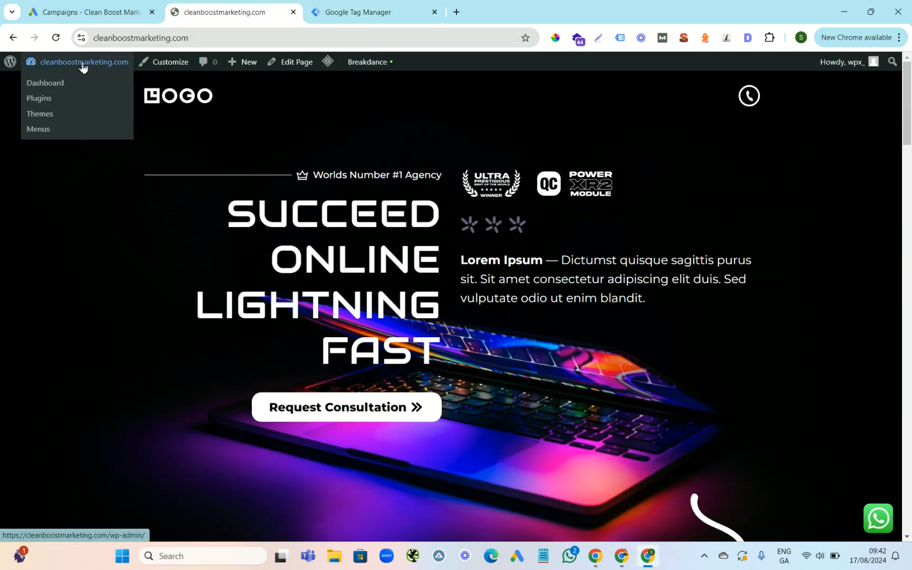
left_click(60, 85)
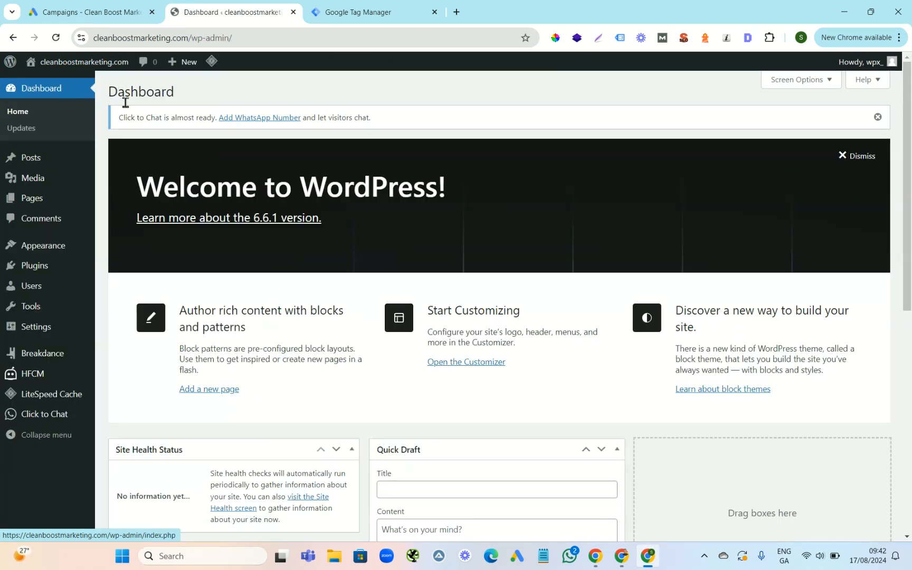
mouse_move(57, 257)
mouse_move(37, 271)
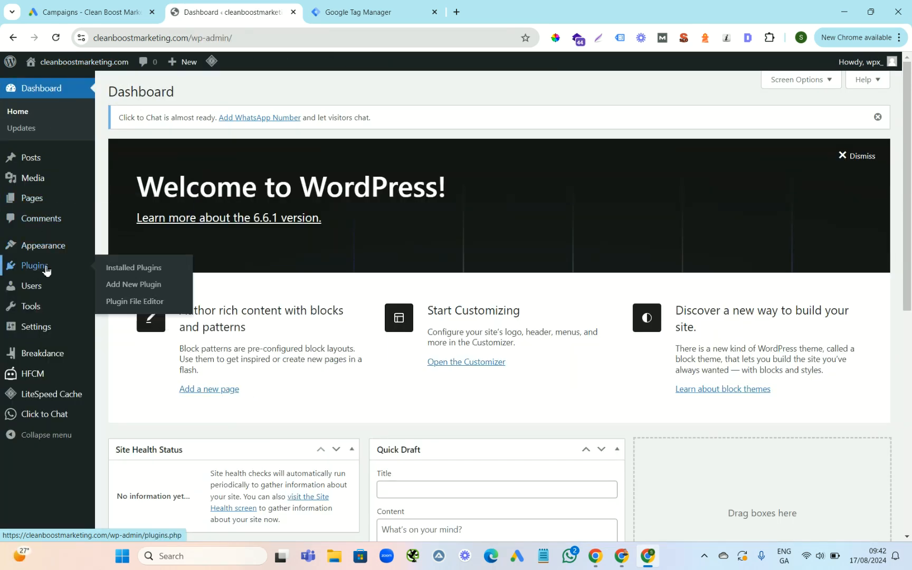
left_click(38, 270)
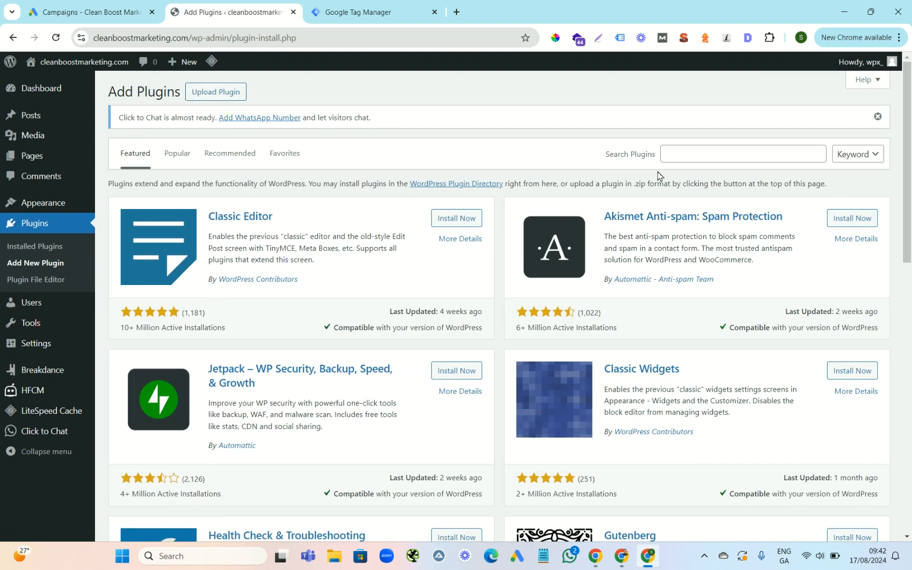
Search the plugin directory for "yes cookie", then install and activate the CookieYes cookie banner plugin.
left_click(691, 156)
type("yes cookie")
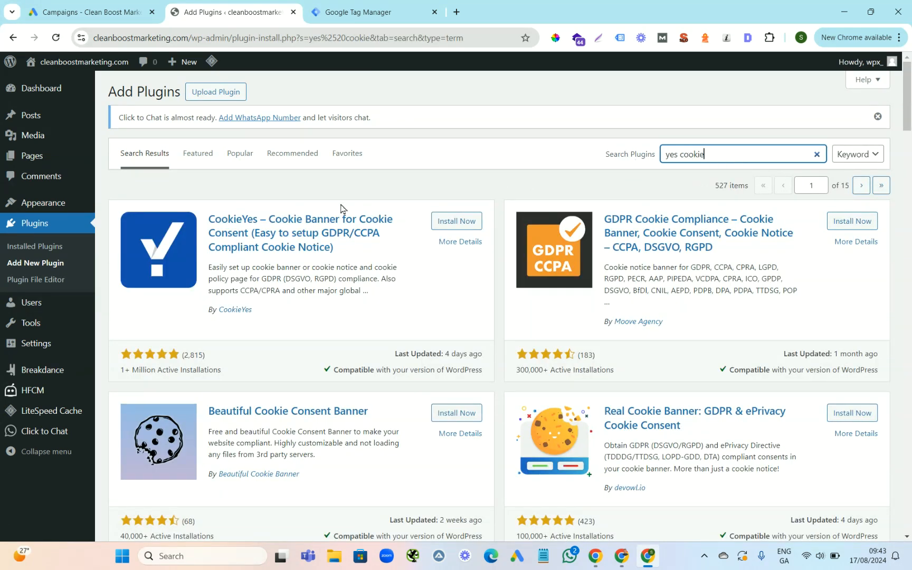
left_click(456, 226)
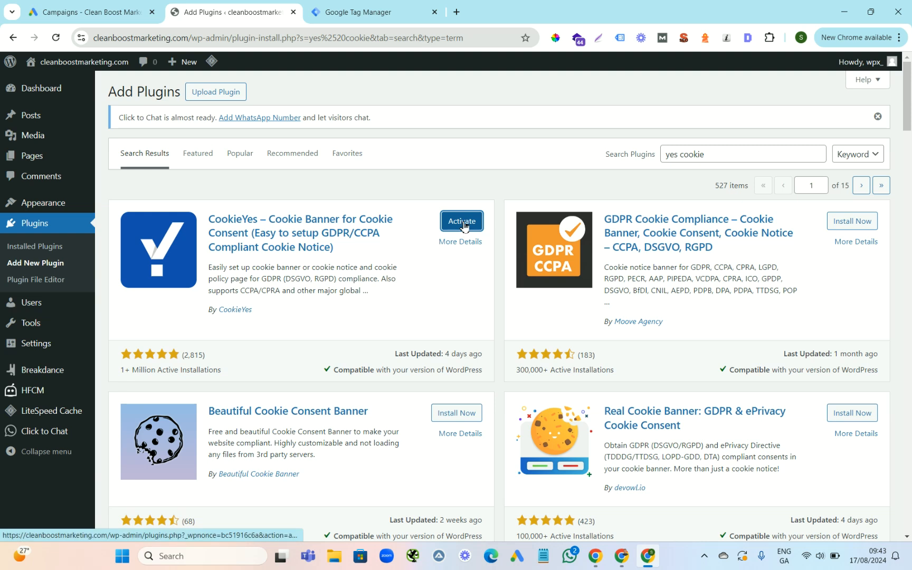
left_click(463, 222)
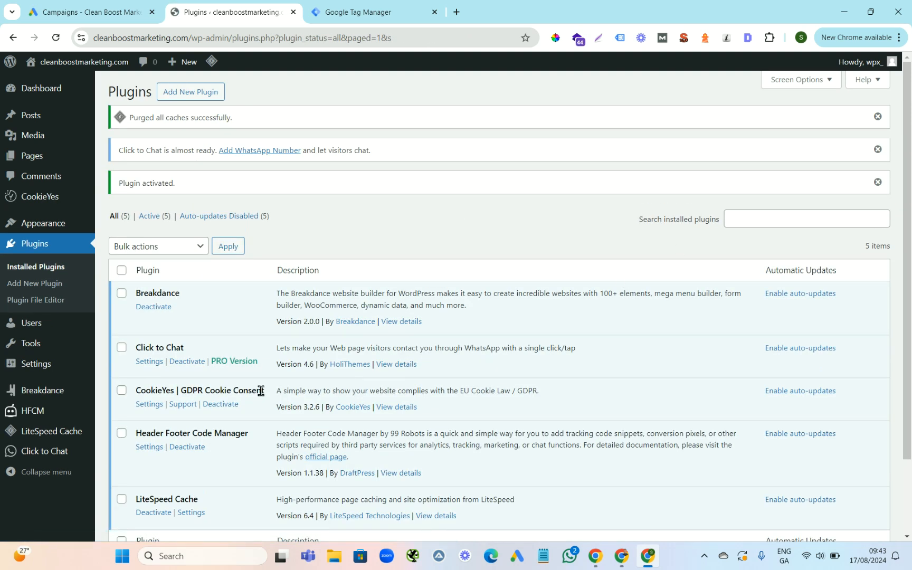
Connect the website to CookieYes on the Free plan from the plugin's settings, and open the web app's Cookie Banner page.
left_click(149, 405)
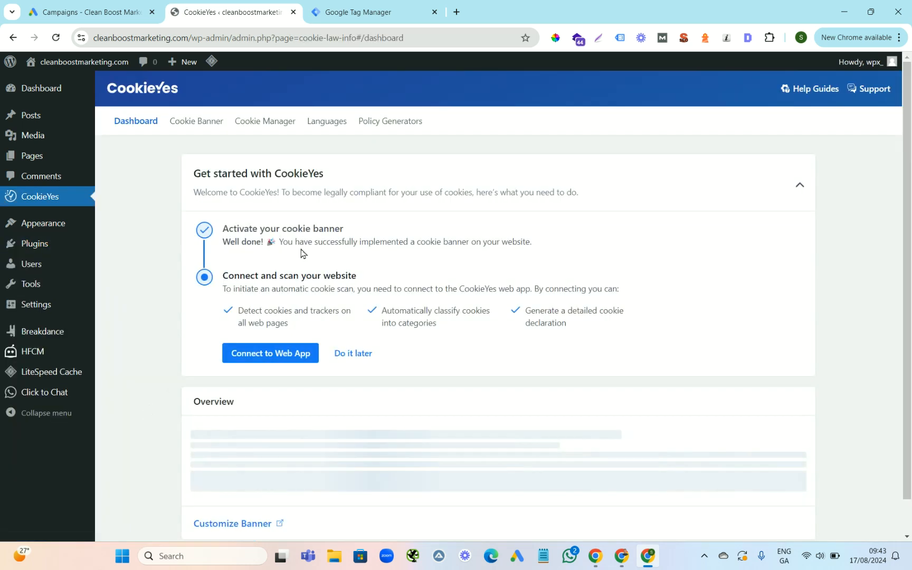
left_click(265, 355)
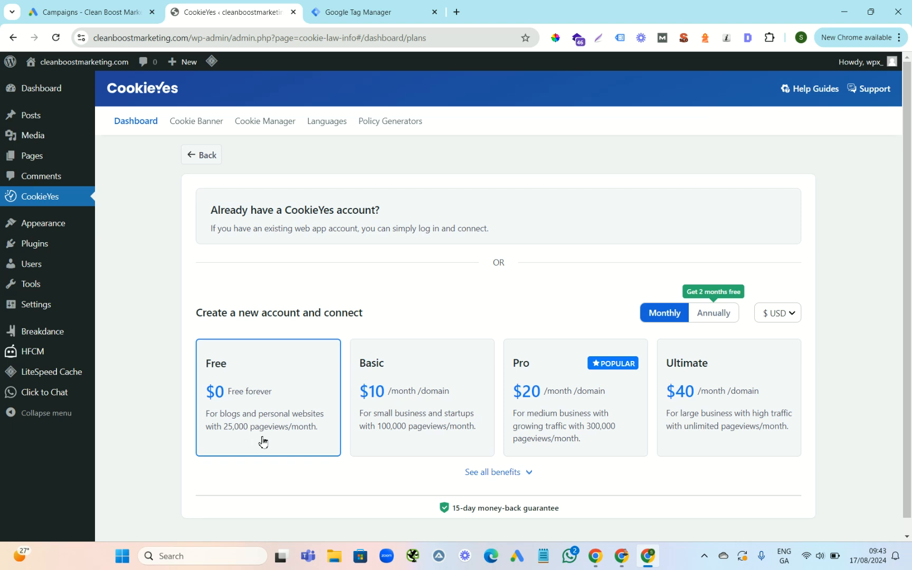
left_click(257, 375)
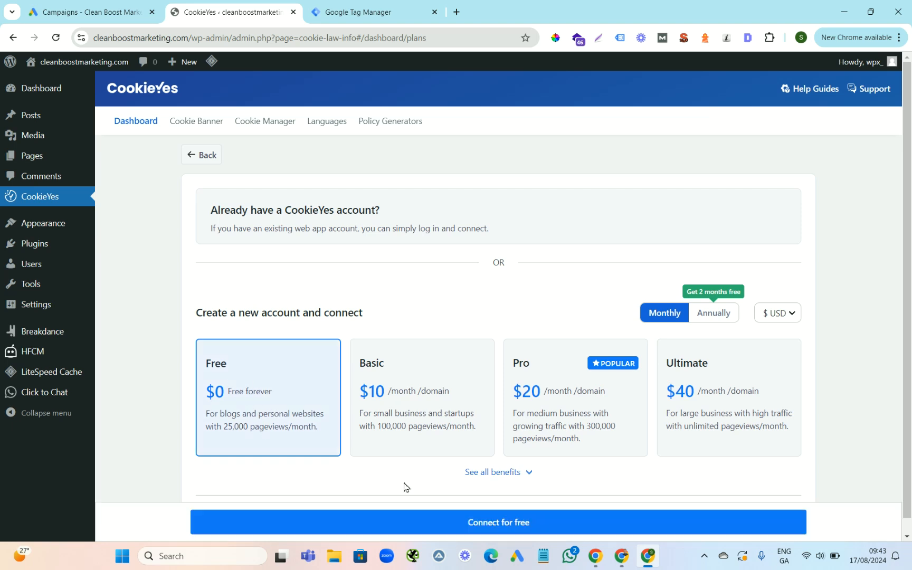
left_click(456, 525)
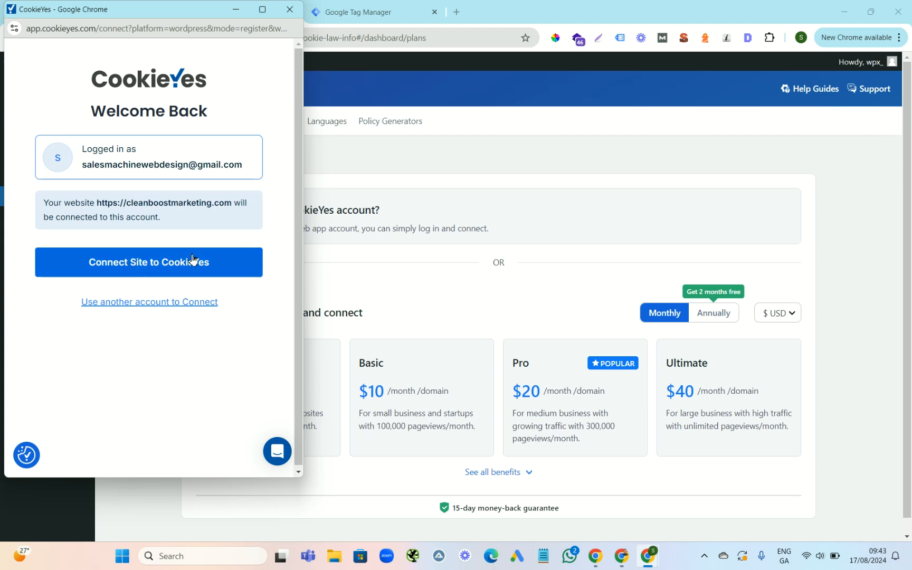
left_click(148, 267)
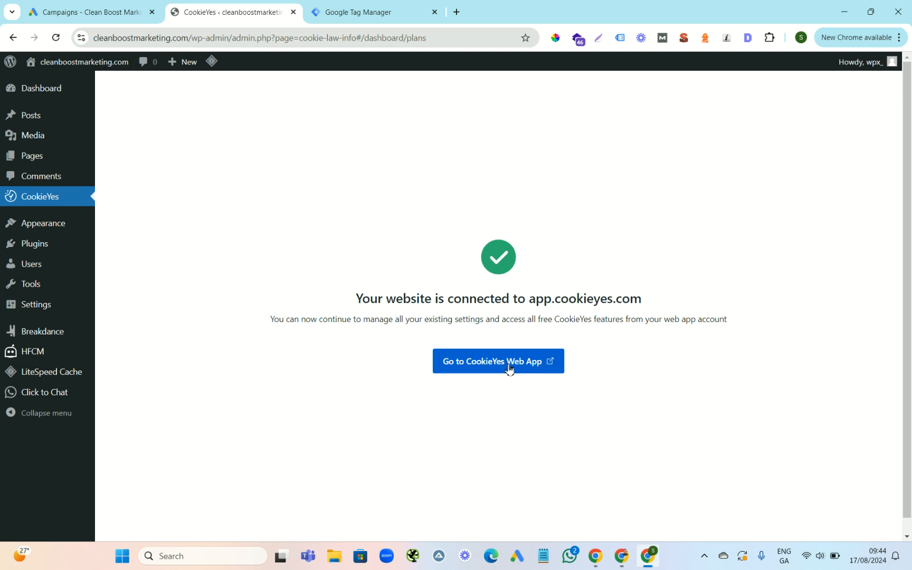
left_click(495, 365)
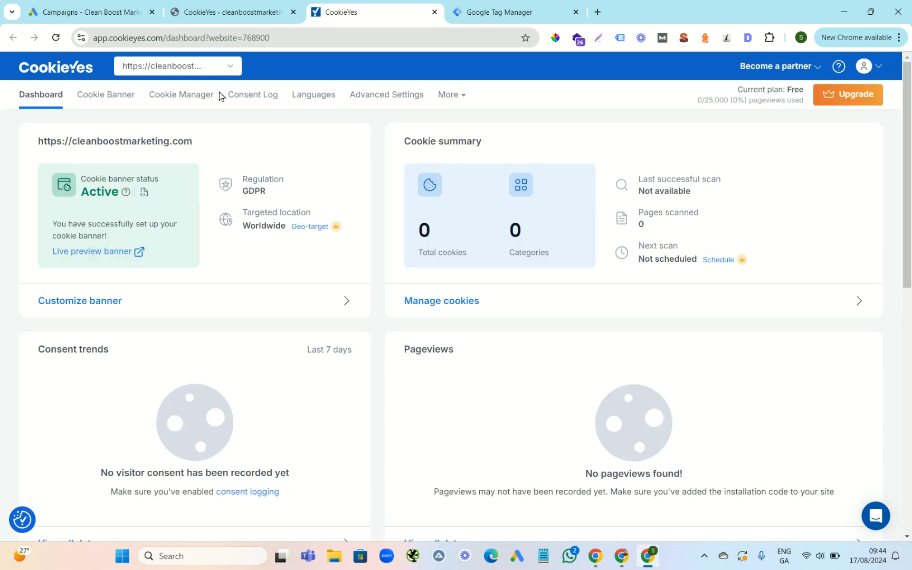
left_click(98, 102)
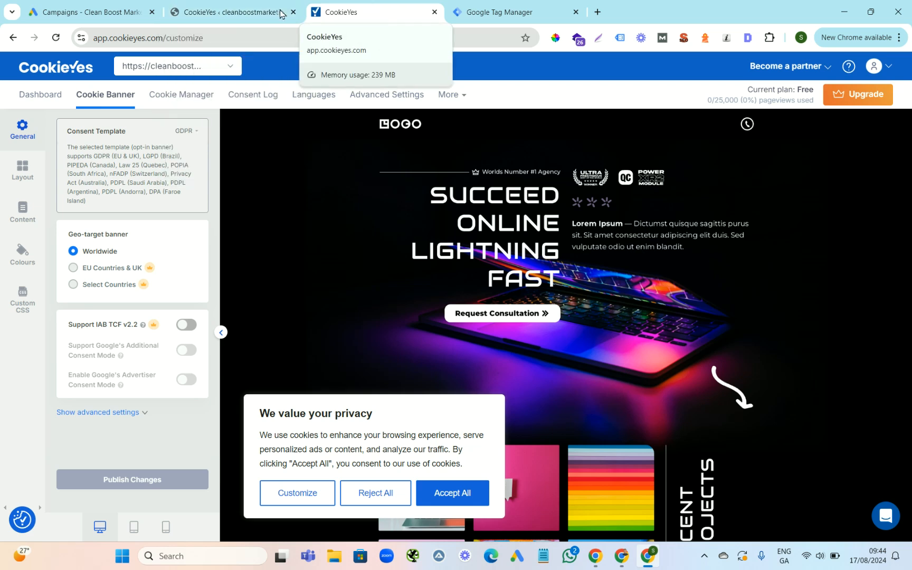
Return to WordPress and copy the site key from the CookieYes plugin's Site Settings.
left_click(238, 14)
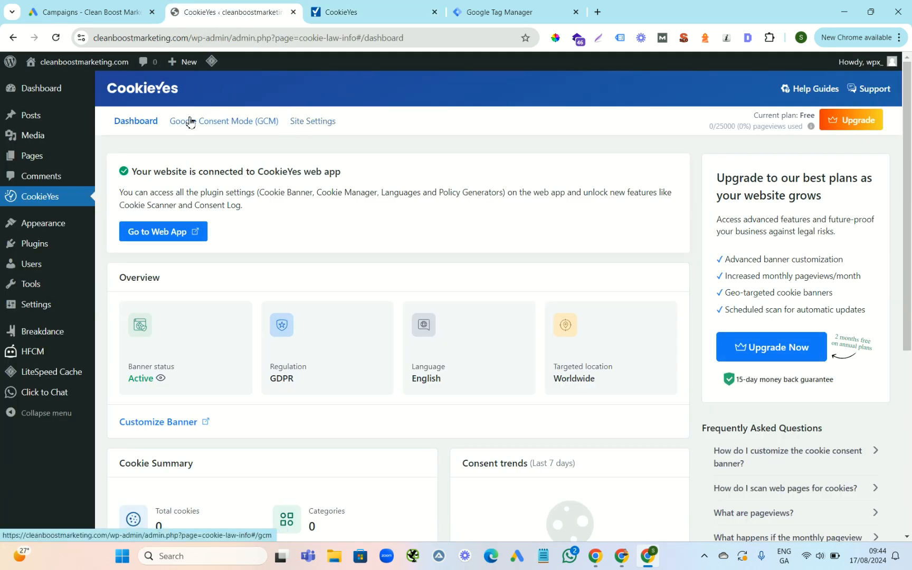
left_click(311, 125)
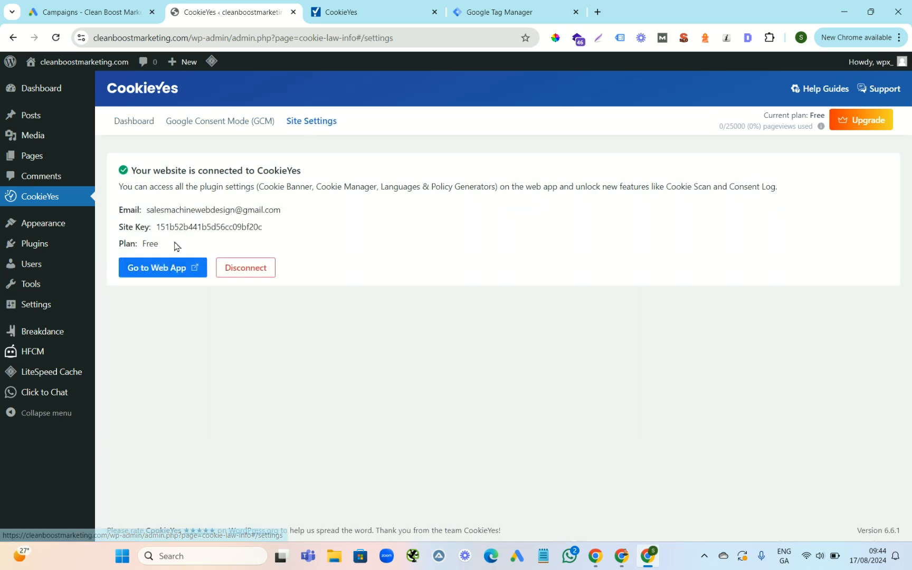
left_click_drag(261, 231, 156, 233)
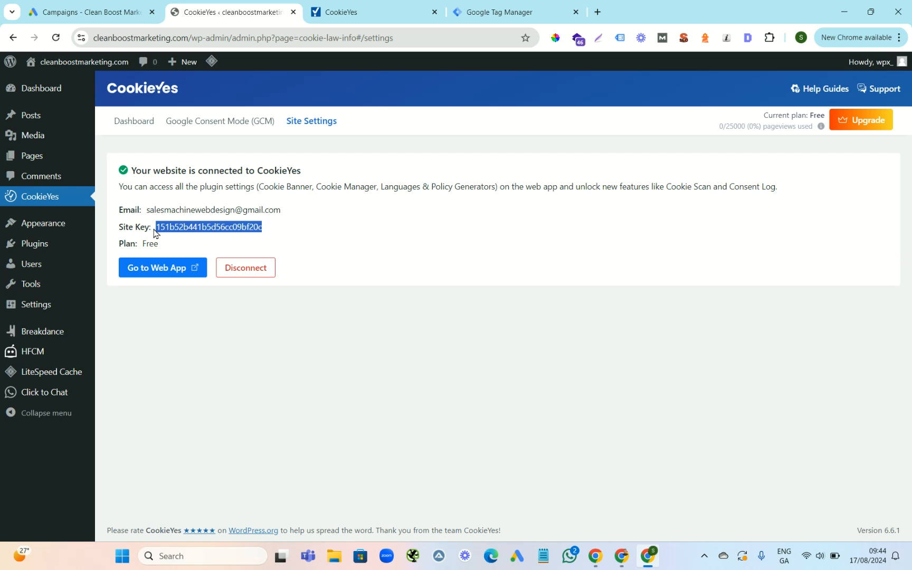
Switch to Google Tag Manager, create a new tag in the cleanboostmarketing.com workspace and name it "Cookies".
left_click(497, 14)
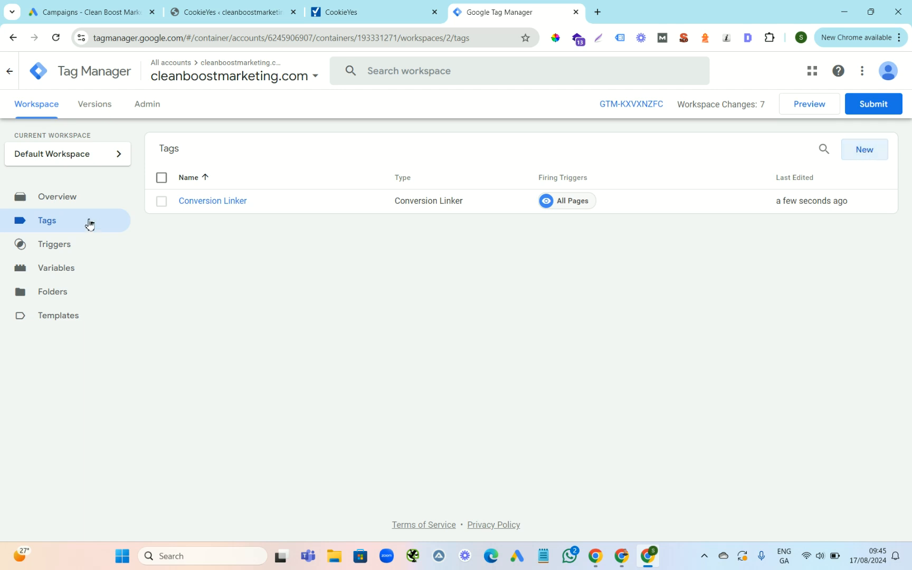
left_click(864, 151)
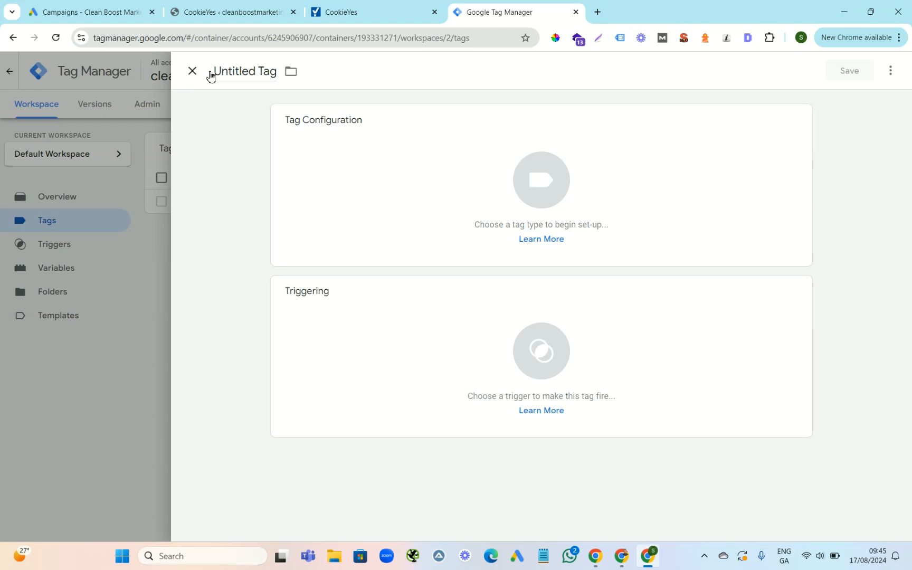
left_click(250, 71)
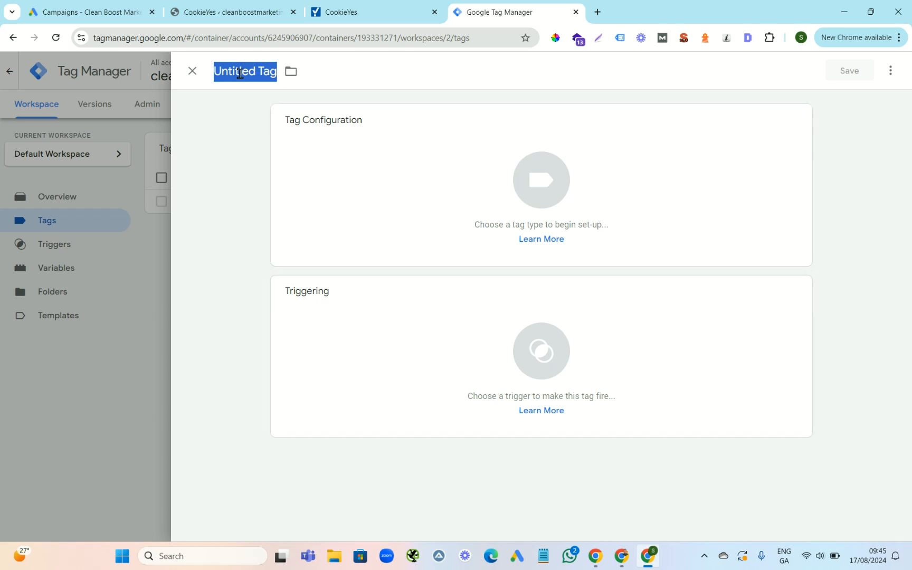
type("Cookies")
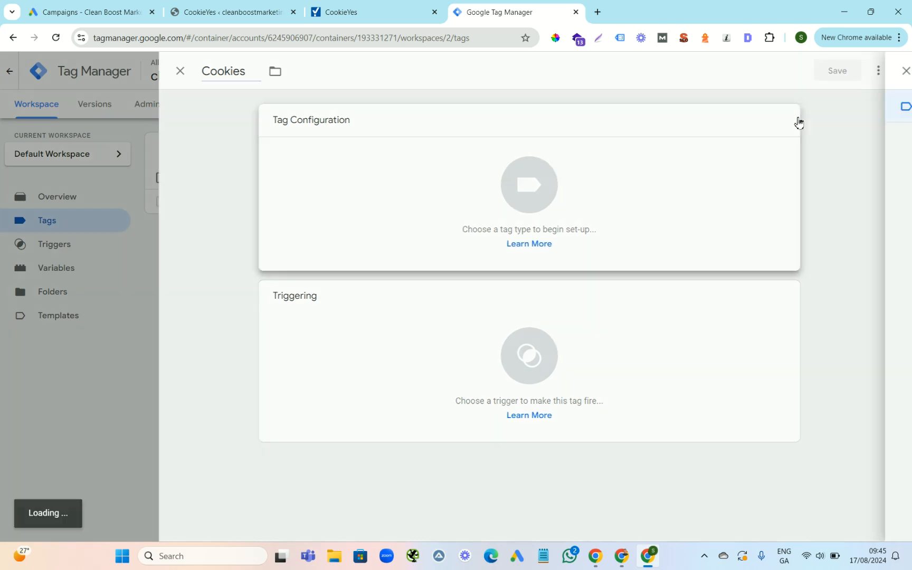
Search the Community Template Gallery for "cookieyes" and add the CookieYes CMP template to the workspace as the tag type.
left_click(797, 121)
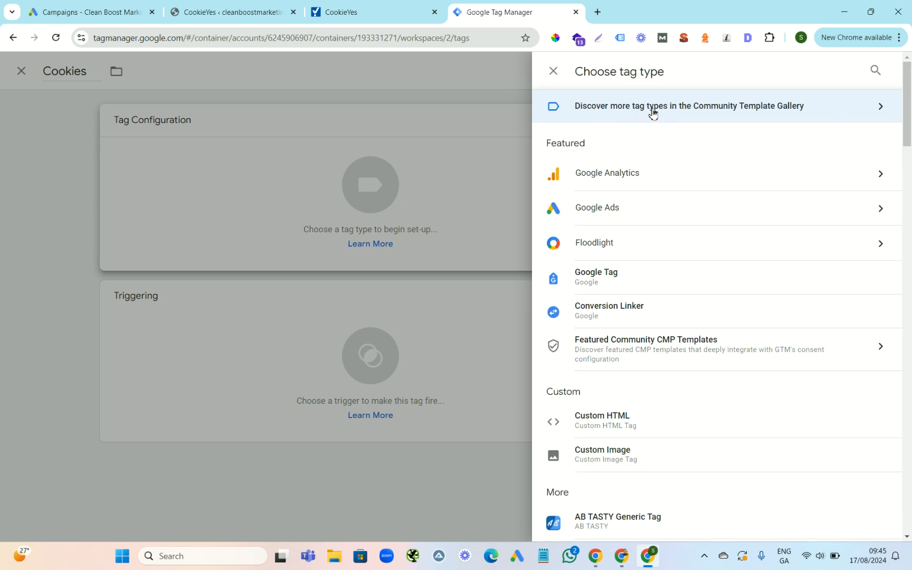
left_click(880, 108)
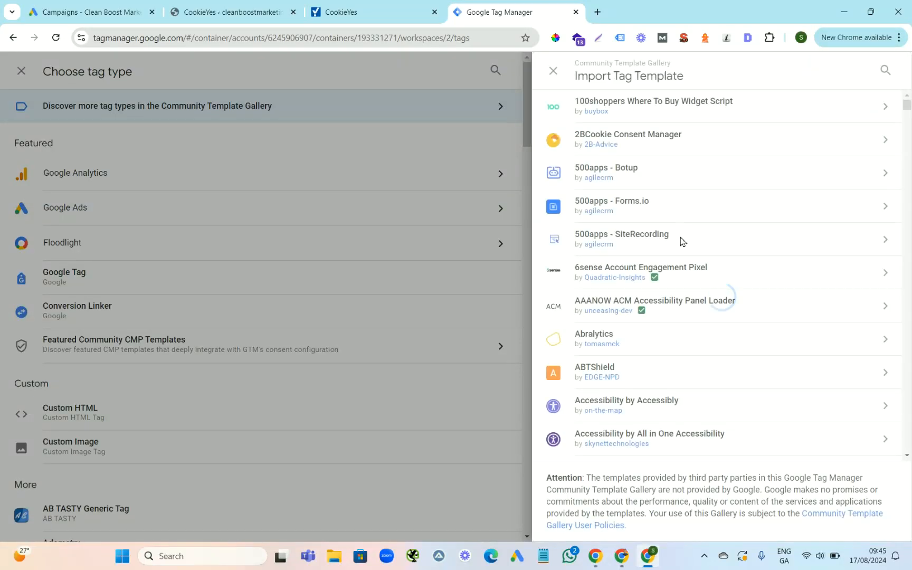
left_click(884, 73)
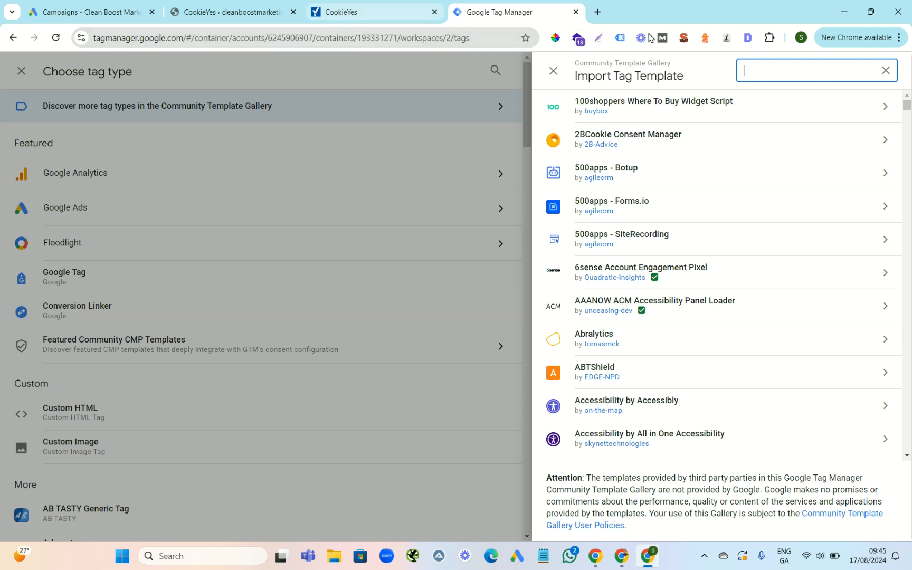
type("o")
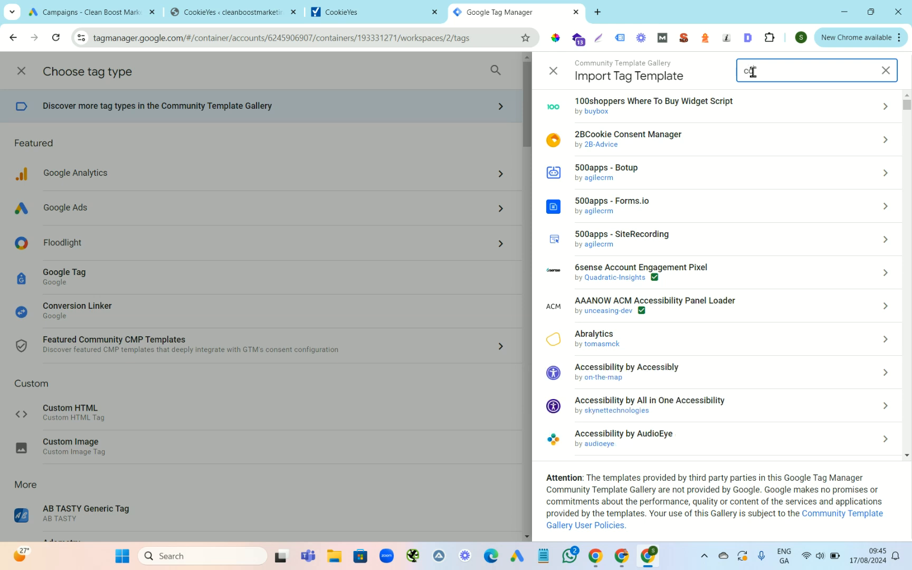
type("okiey")
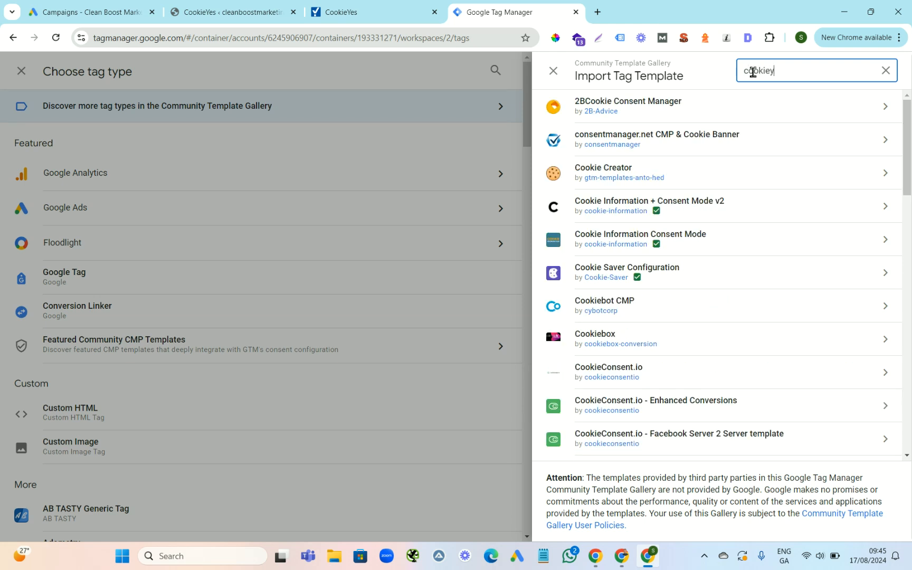
type("es")
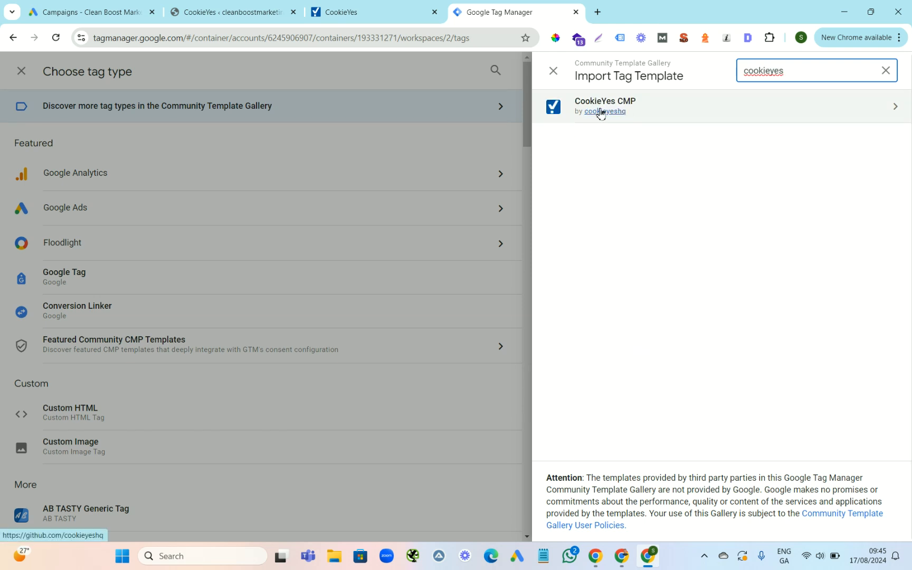
left_click(897, 117)
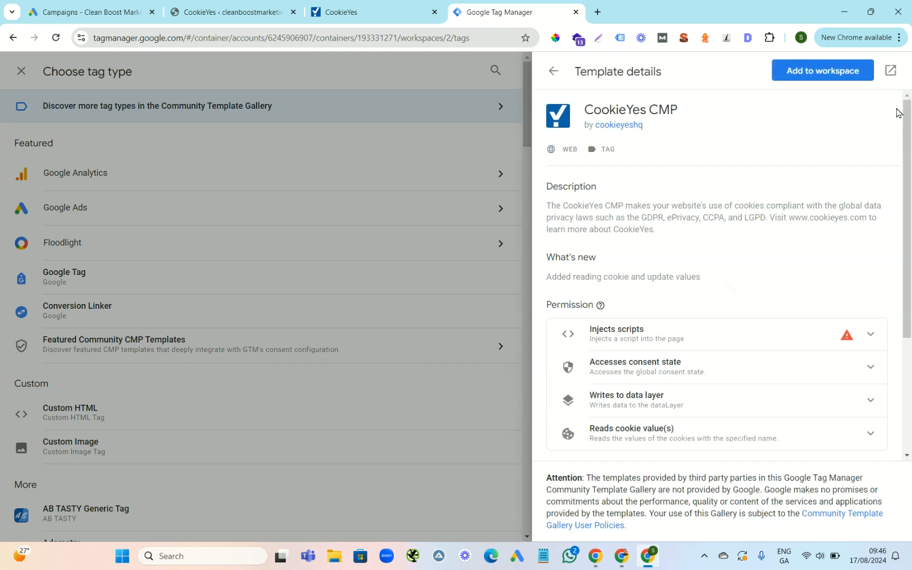
left_click(821, 76)
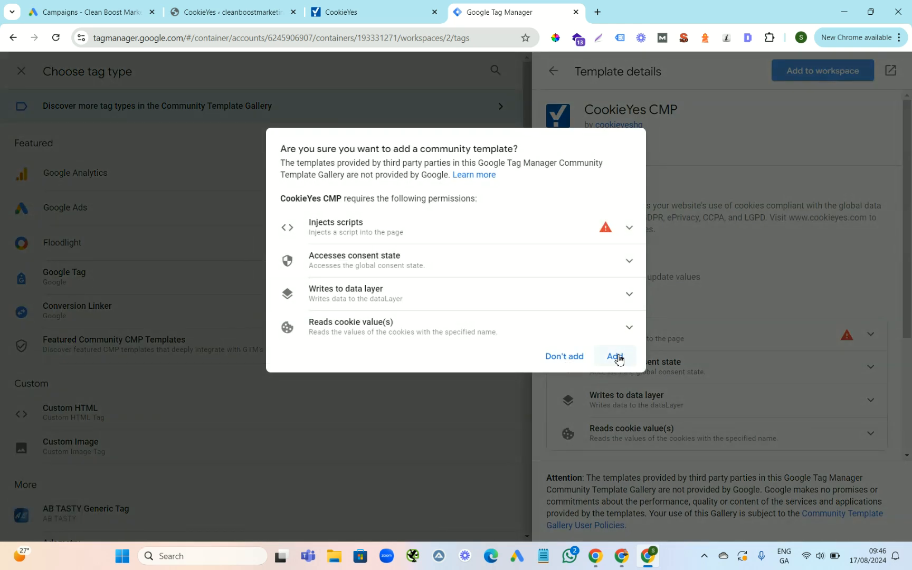
left_click(615, 357)
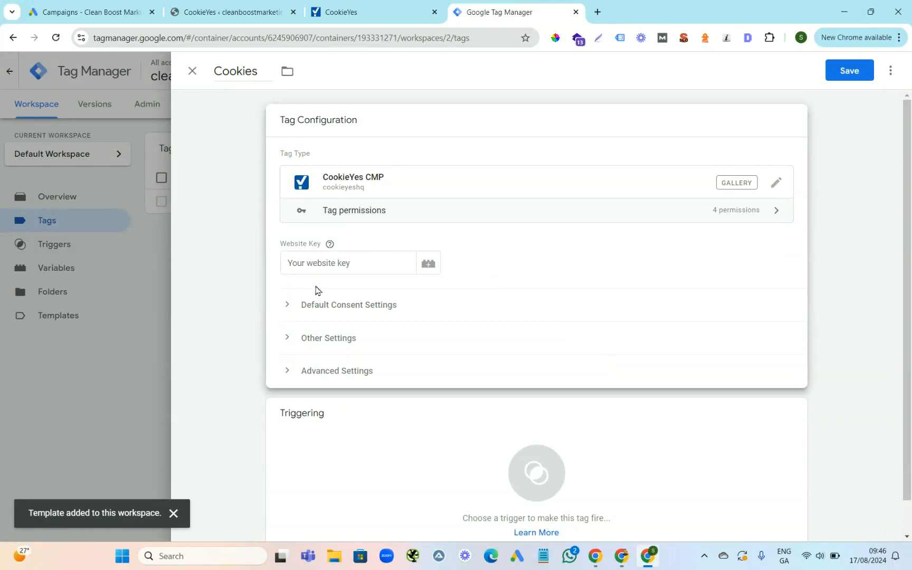
Copy the site key from the WordPress CookieYes settings and paste it into the Cookies tag's Website Key field.
left_click(231, 14)
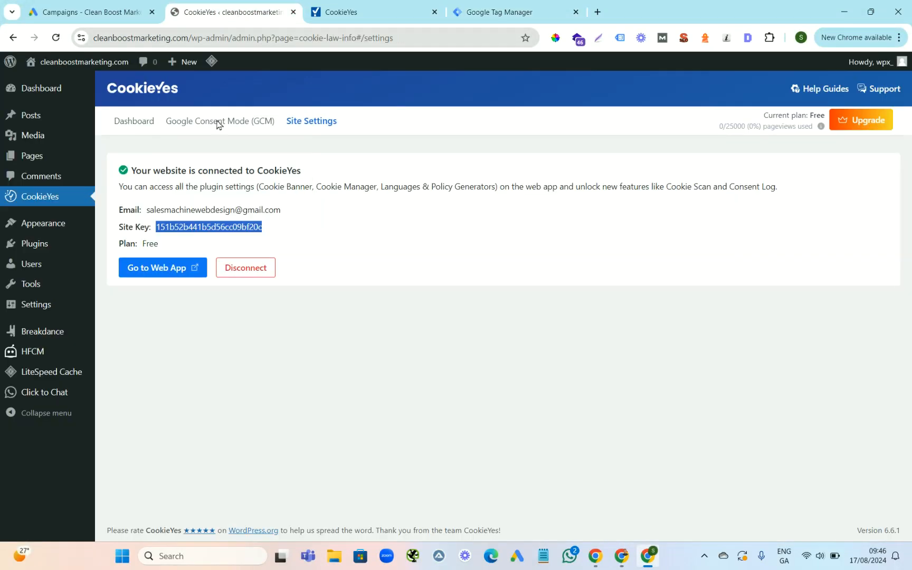
right_click(195, 231)
left_click(232, 241)
left_click(497, 11)
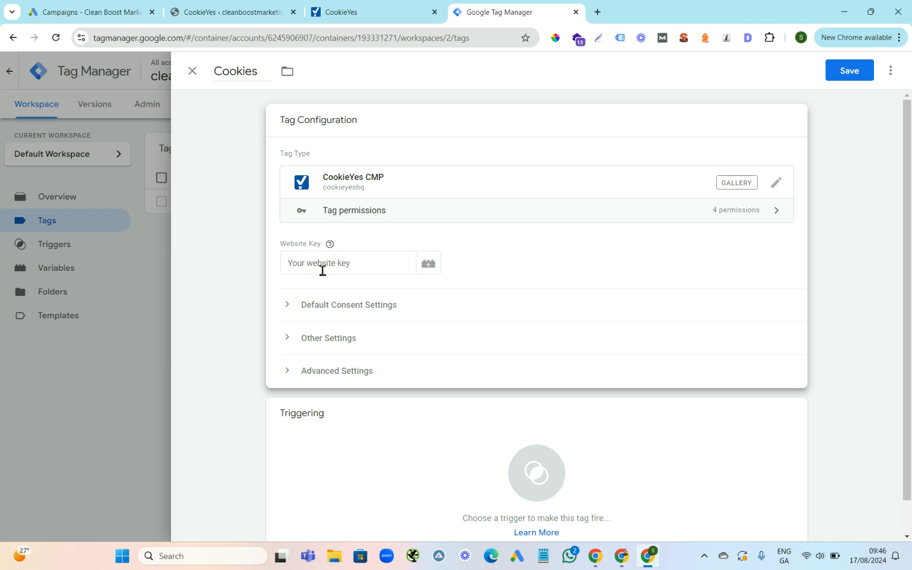
left_click(337, 265)
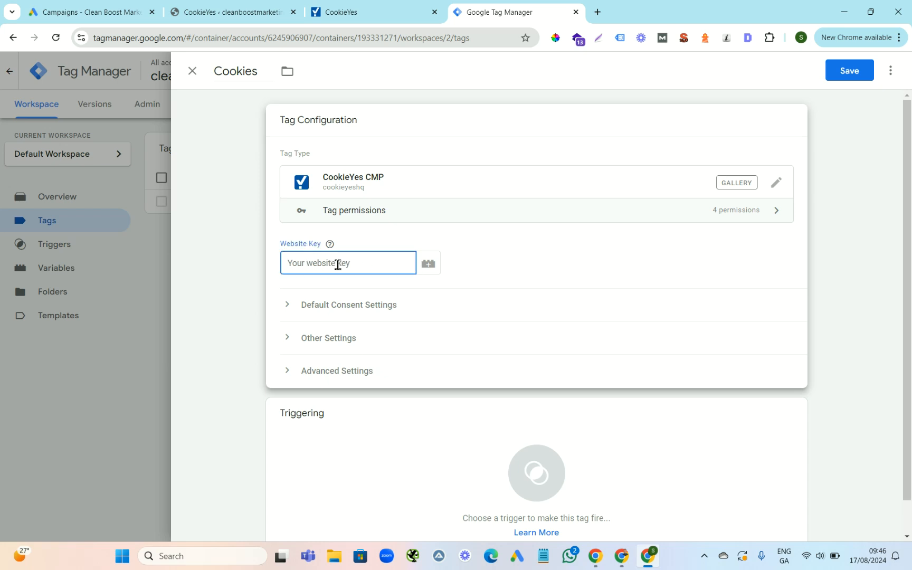
key("ctrl+v")
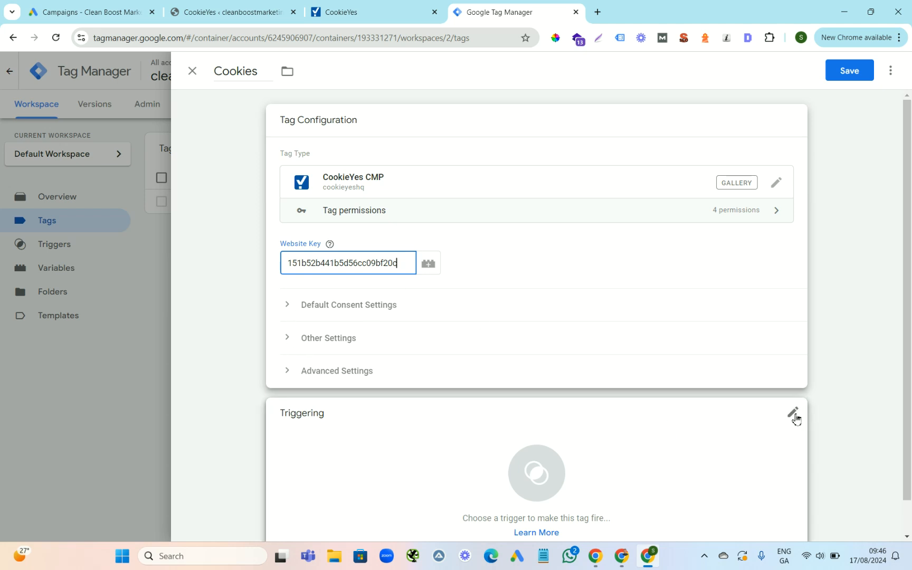
Assign the Consent Initialization - All Pages trigger to the Cookies tag and save the tag.
left_click(794, 417)
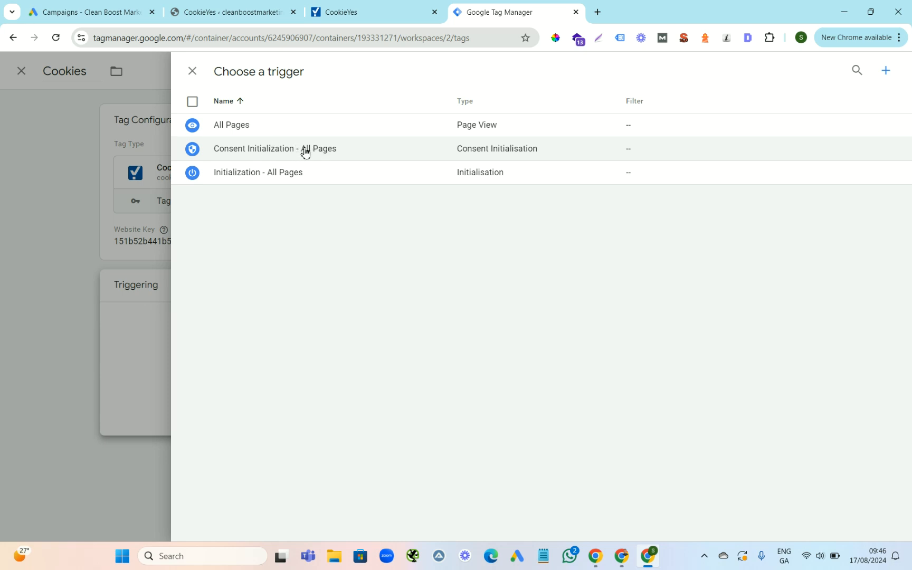
left_click(259, 152)
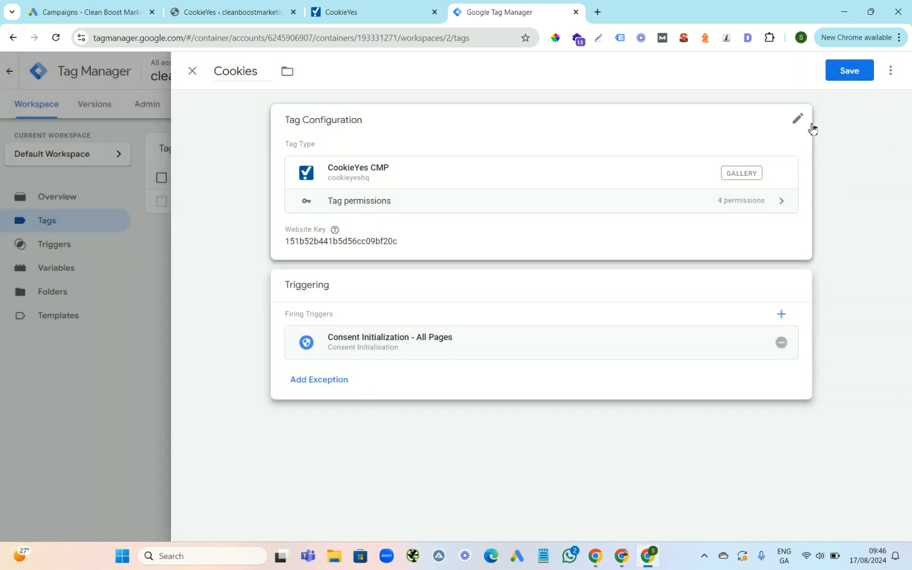
left_click(846, 75)
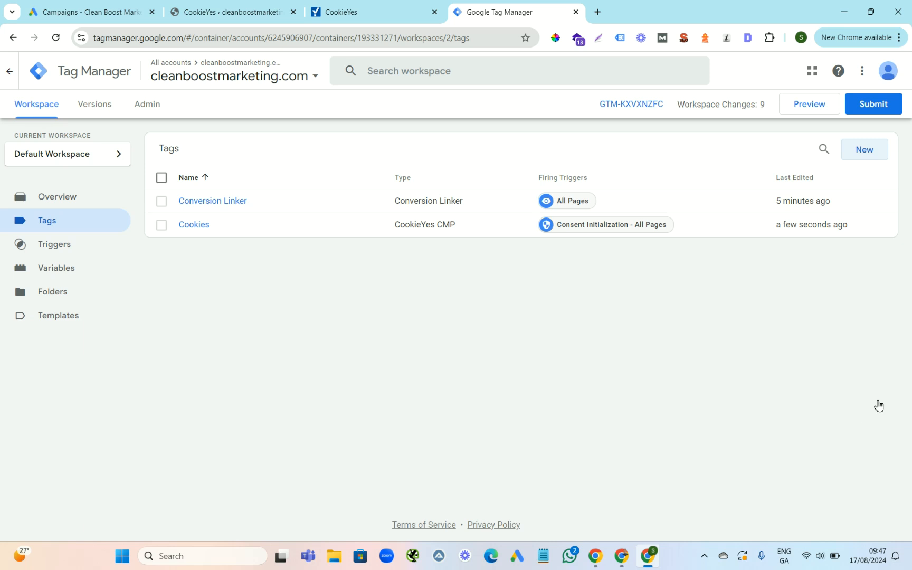
Visit the live cleanboostmarketing.com homepage from WordPress and accept all cookies in the consent banner.
left_click(230, 11)
left_click(99, 68)
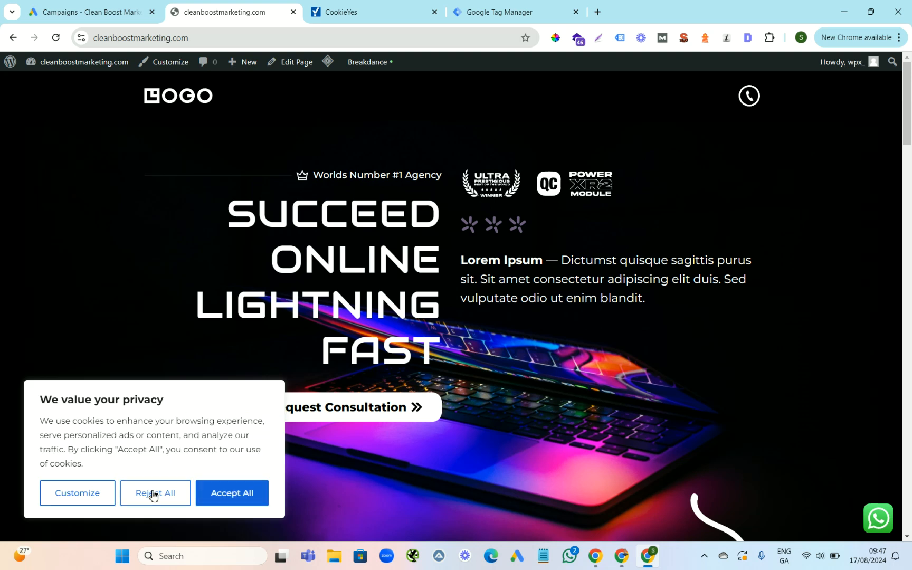
left_click(231, 494)
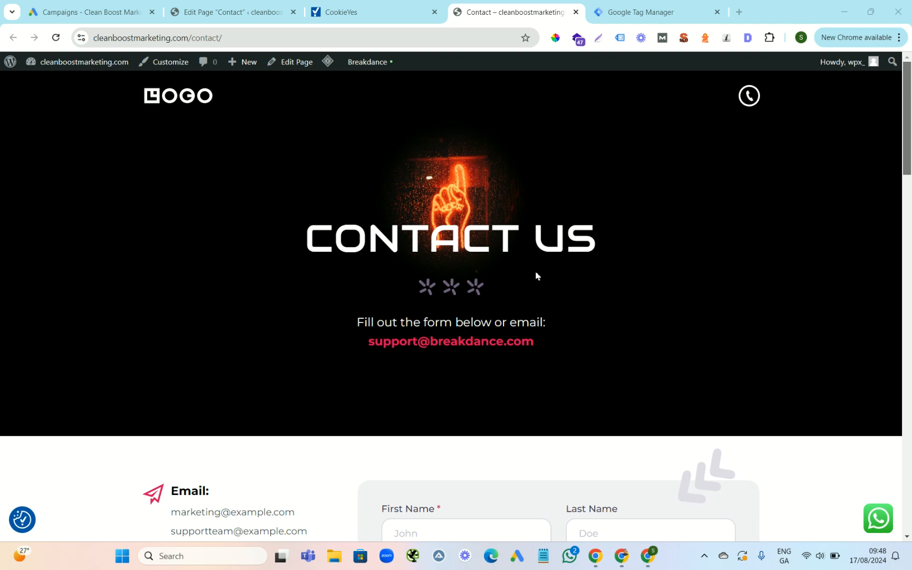
Examine the phone number and message form on the site's Contact page, and check the Triggers list in Tag Manager.
left_click_drag(909, 130, 895, 213)
scroll(896, 213, "up", 1)
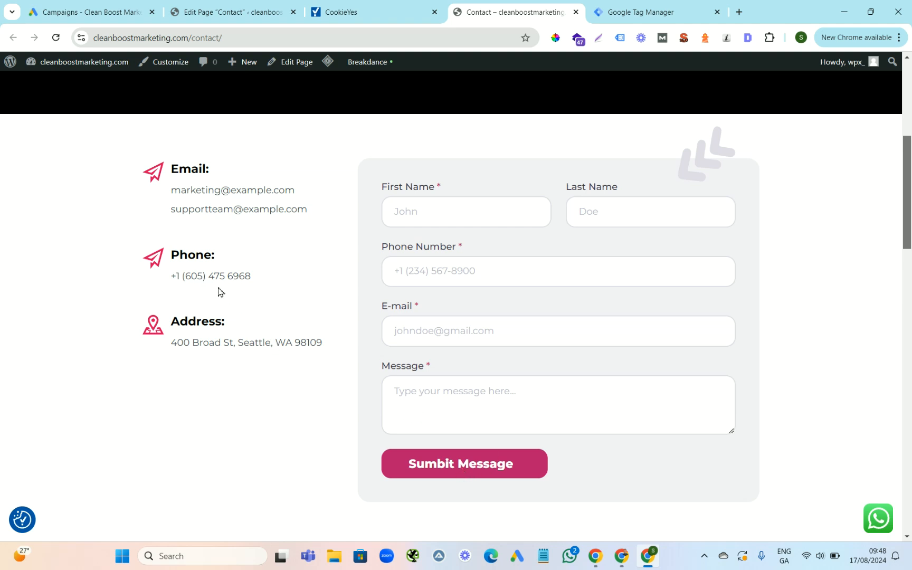
left_click(634, 12)
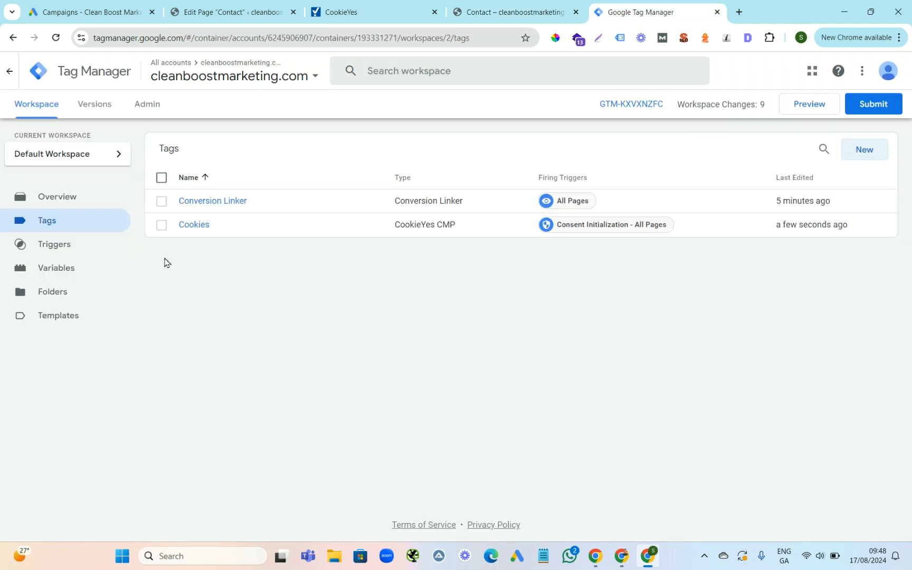
left_click(57, 248)
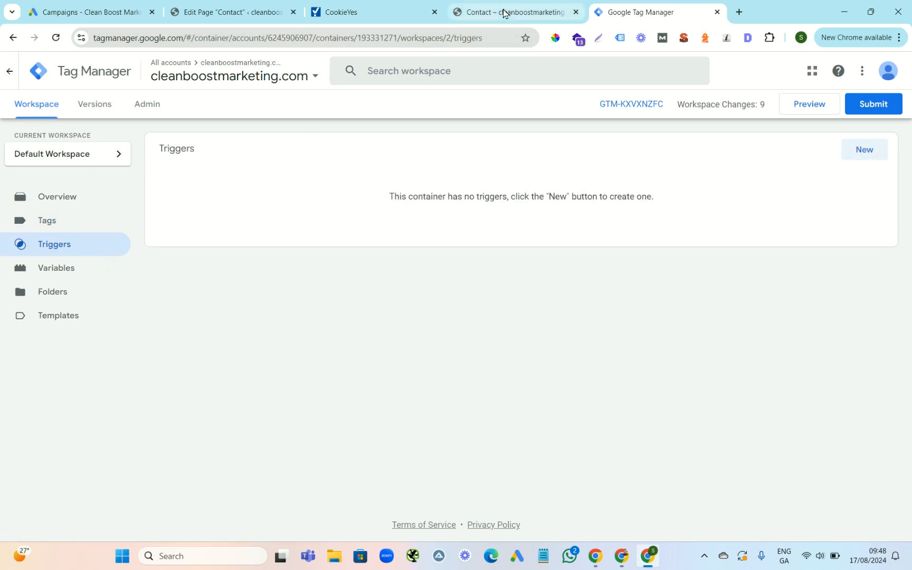
left_click(485, 12)
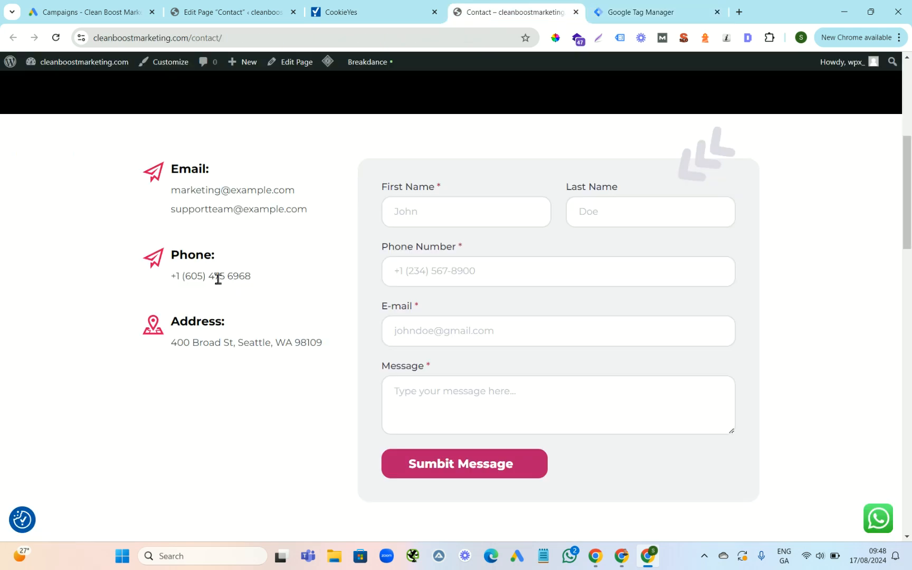
left_click_drag(253, 278, 171, 279)
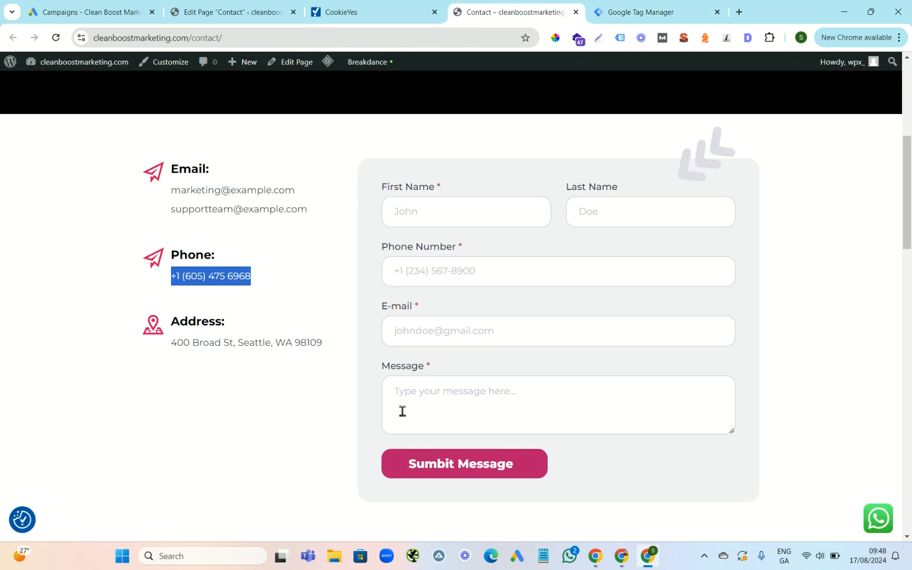
left_click(631, 13)
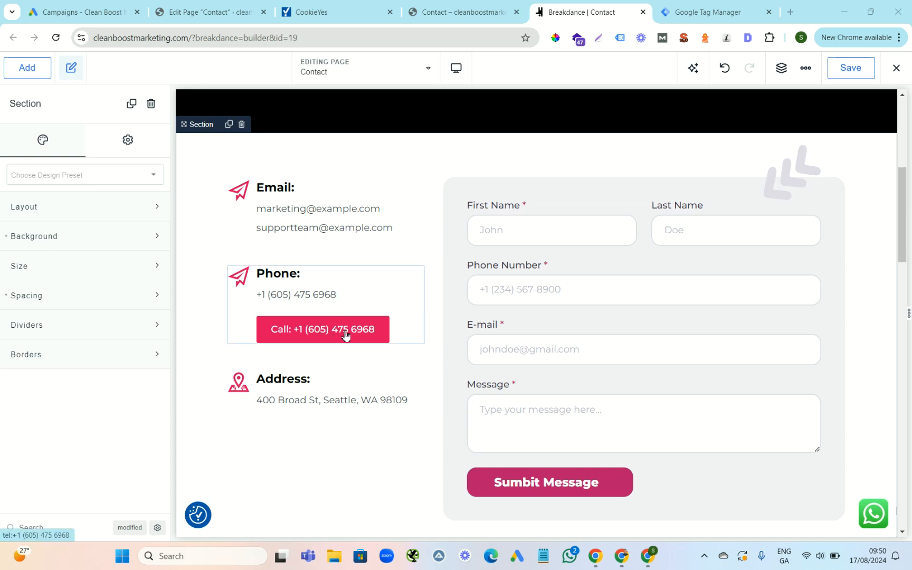
Open the button settings of the Phone icon box in the Breakdance editor to examine its call text and telephone link.
left_click(319, 322)
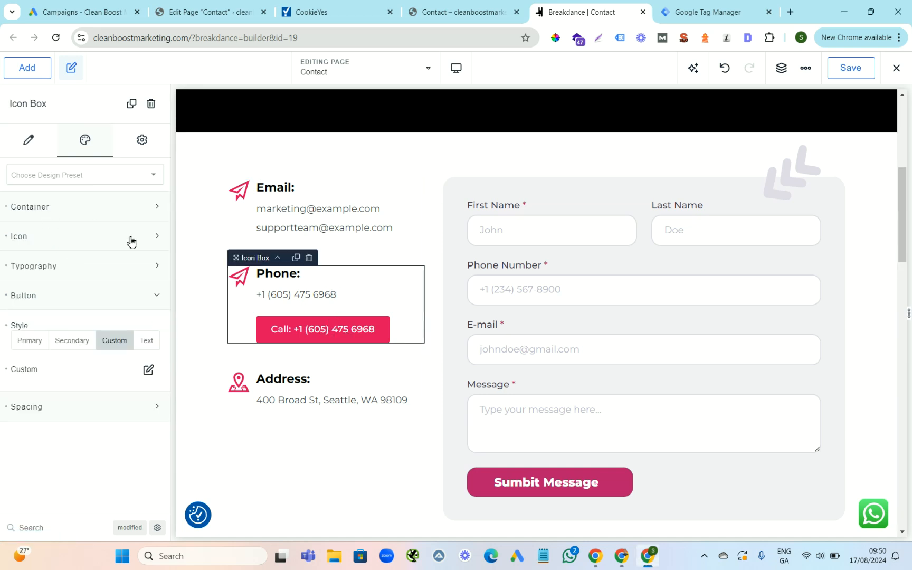
left_click(30, 143)
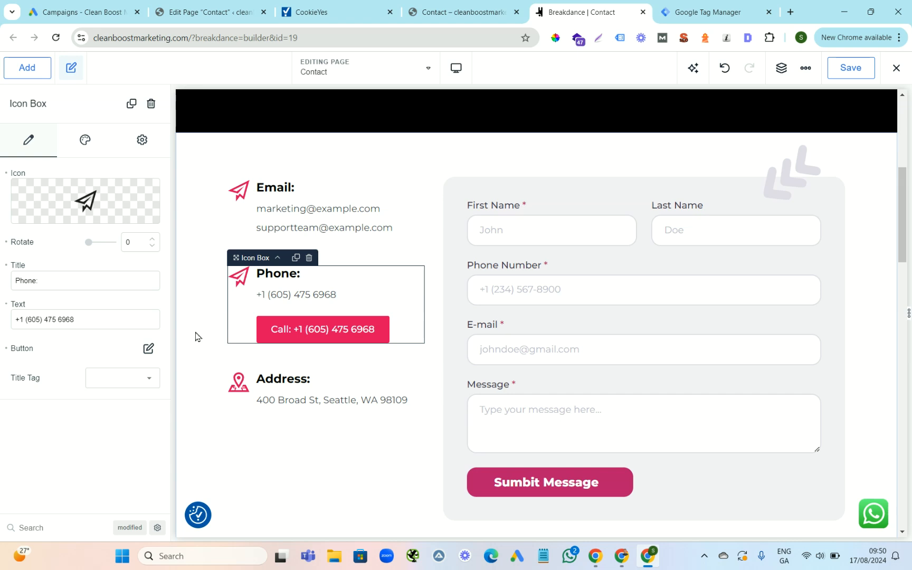
left_click(149, 350)
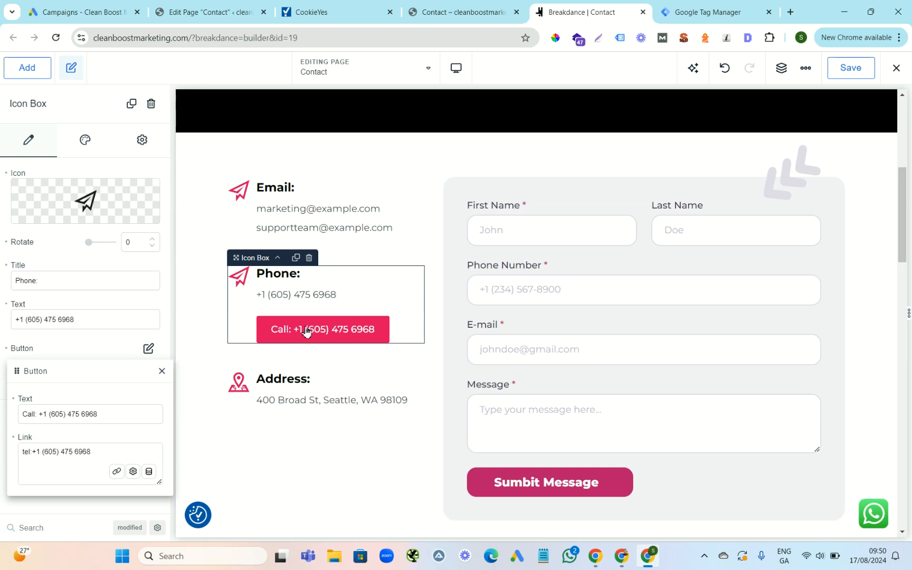
Turn on Redirect After Submit for the Contact Form in the Breakdance editor.
left_click(650, 299)
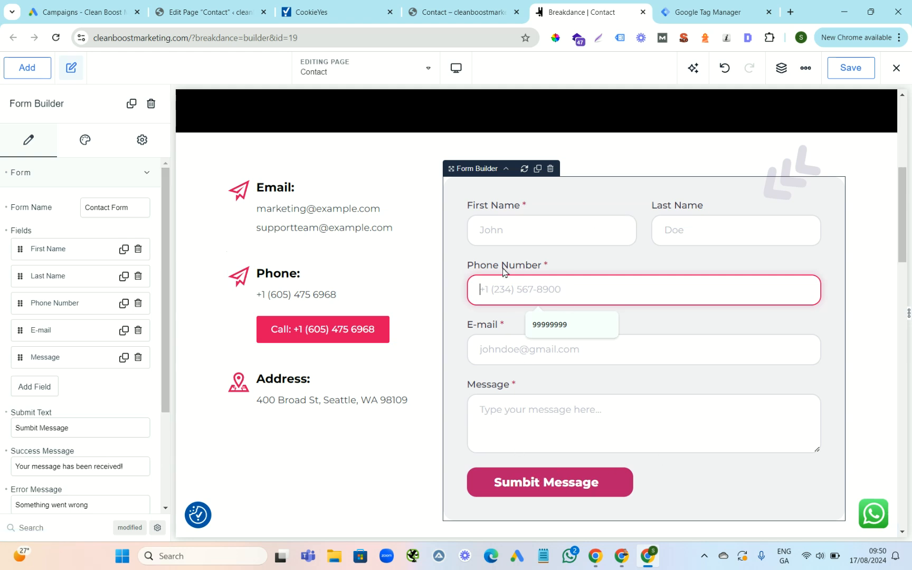
left_click_drag(167, 369, 162, 497)
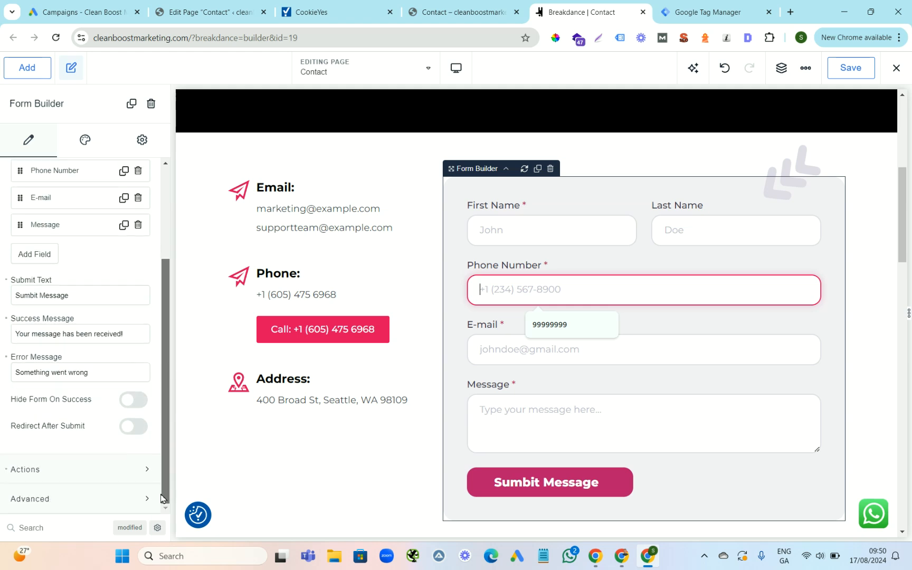
left_click(133, 427)
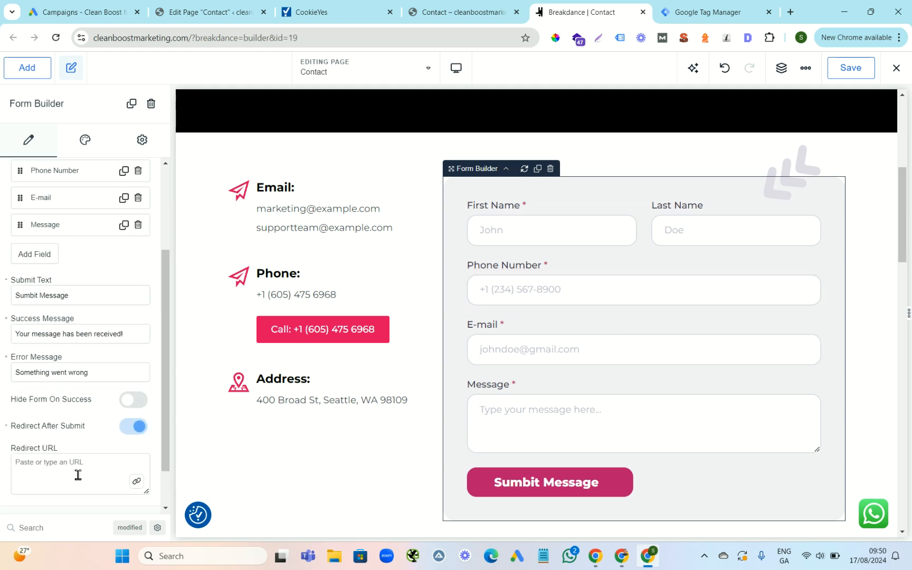
left_click(194, 39)
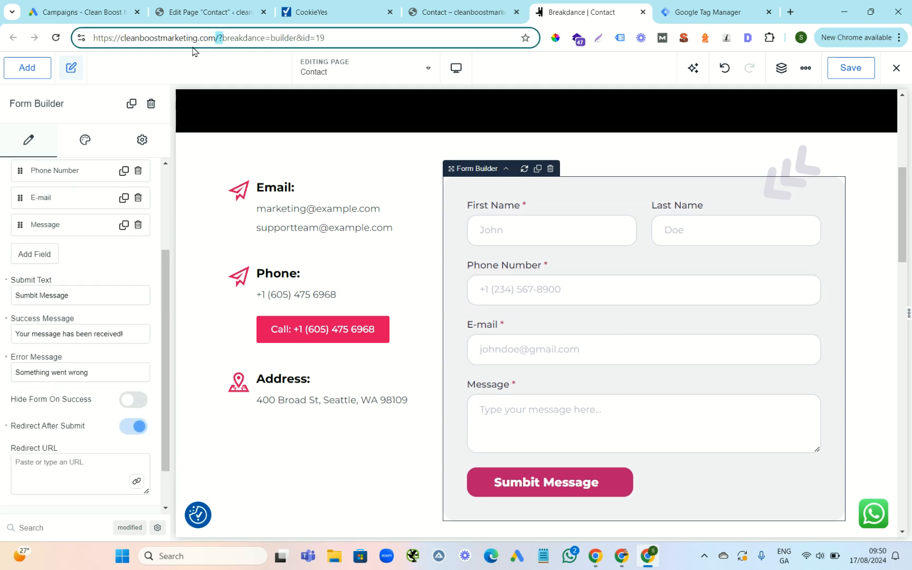
left_click_drag(220, 40, 95, 42)
right_click(108, 44)
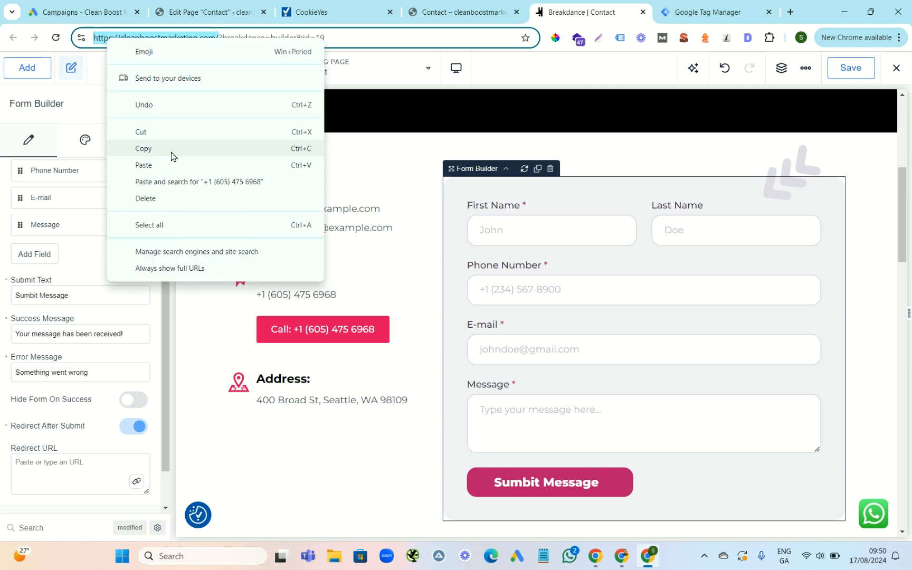
left_click(171, 151)
left_click(58, 461)
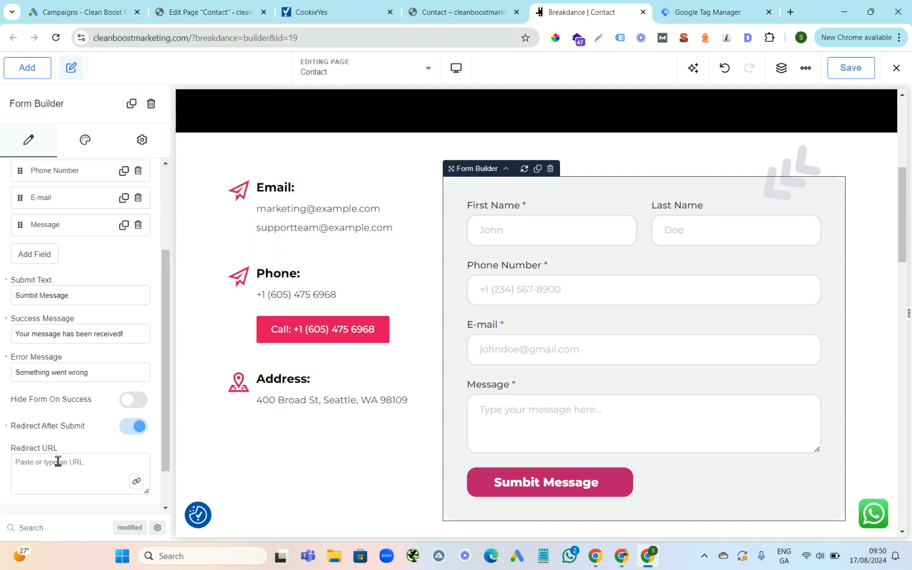
key("ctrl+v")
left_click_drag(81, 476, 133, 463)
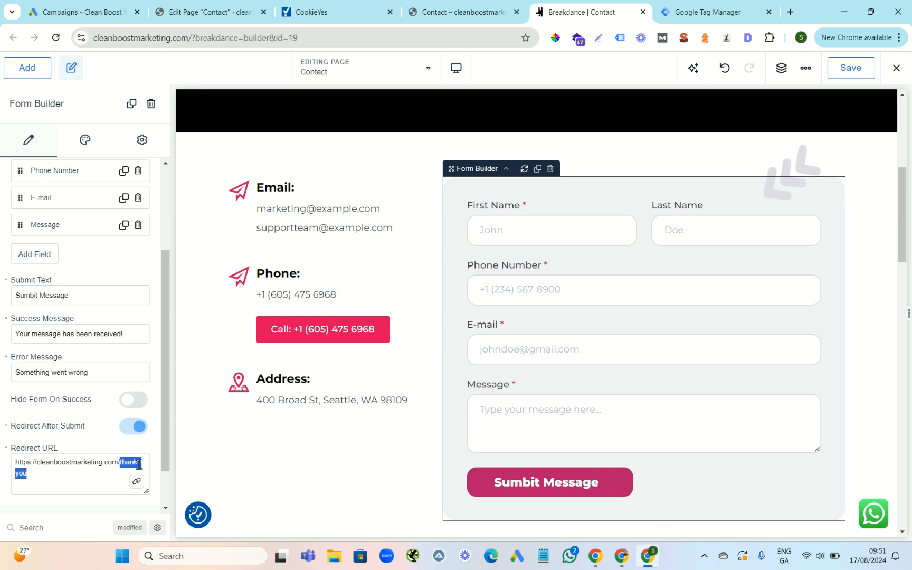
left_click(204, 472)
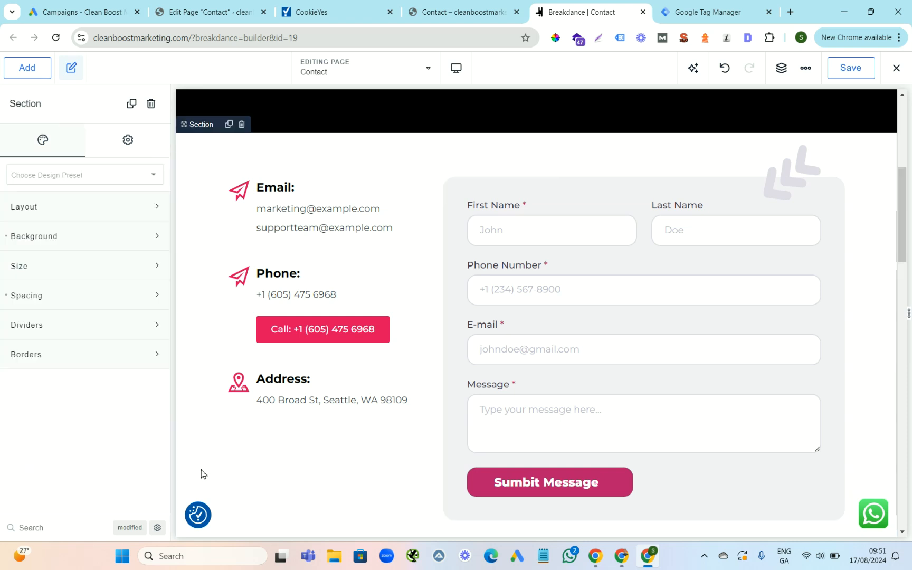
left_click(849, 73)
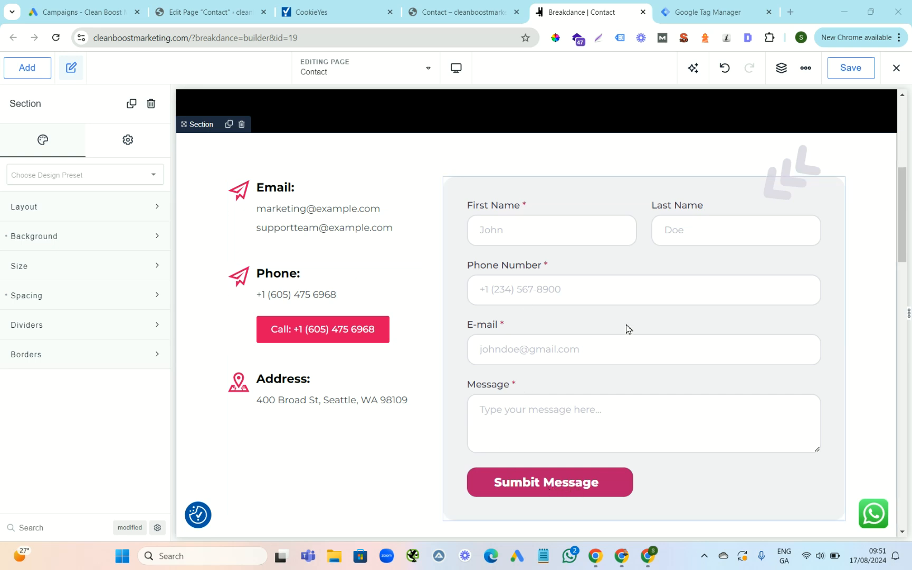
Check the Triggers list in Tag Manager, and inspect the link of the Thank You page in WordPress.
left_click(700, 13)
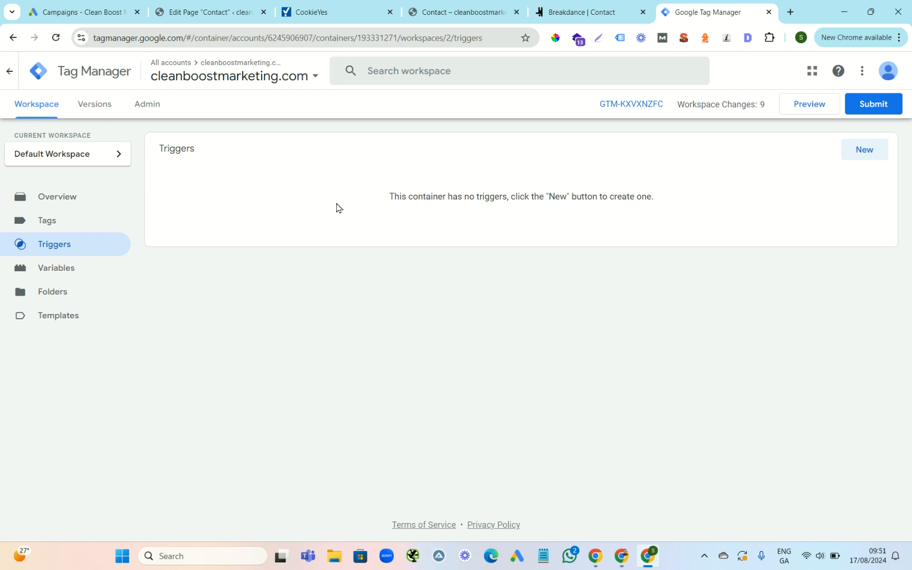
left_click(87, 13)
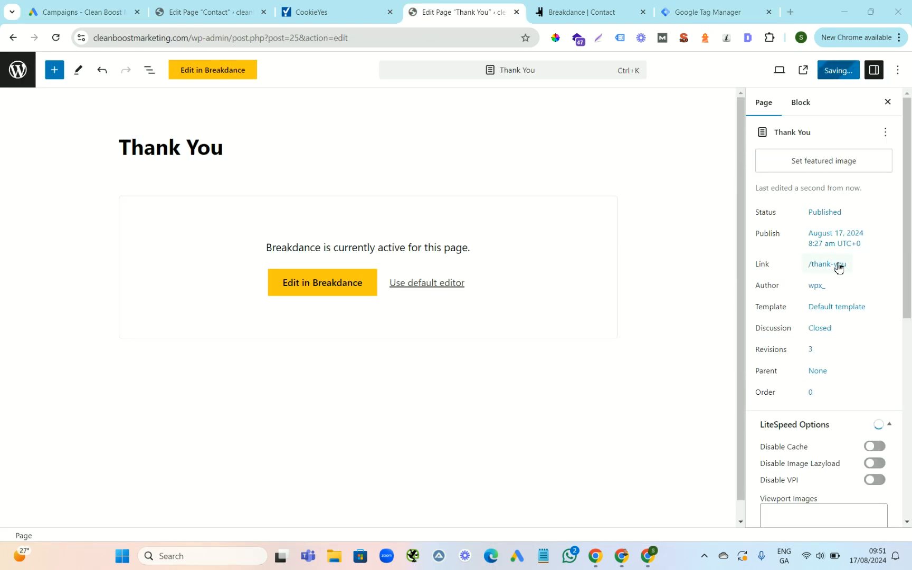
left_click(818, 270)
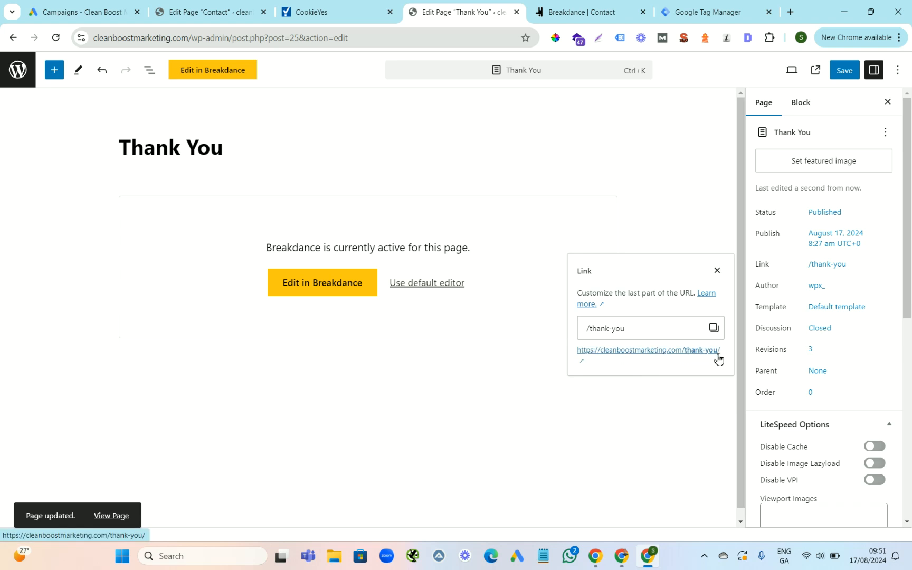
left_click(646, 141)
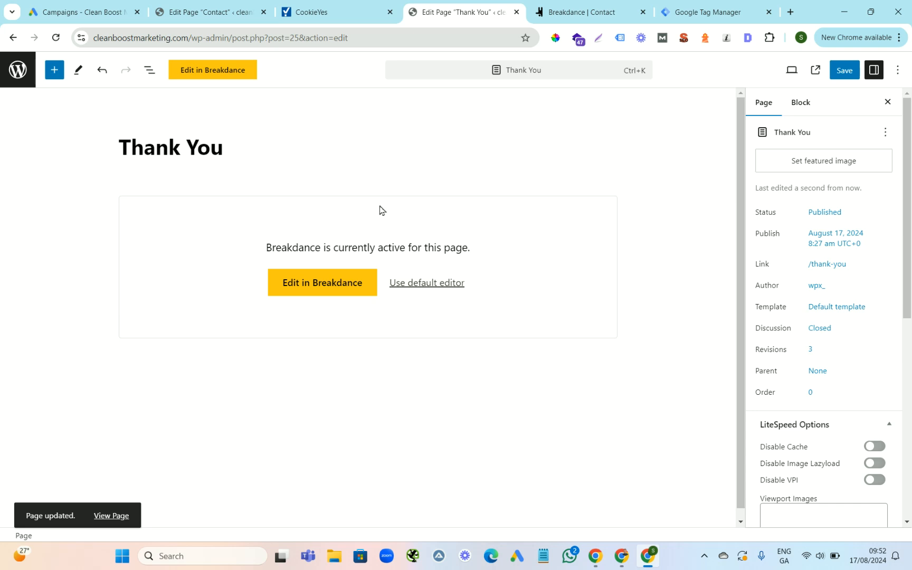
Open the Thank You page in the Breakdance editor and examine its content and Learn More button settings.
left_click(324, 285)
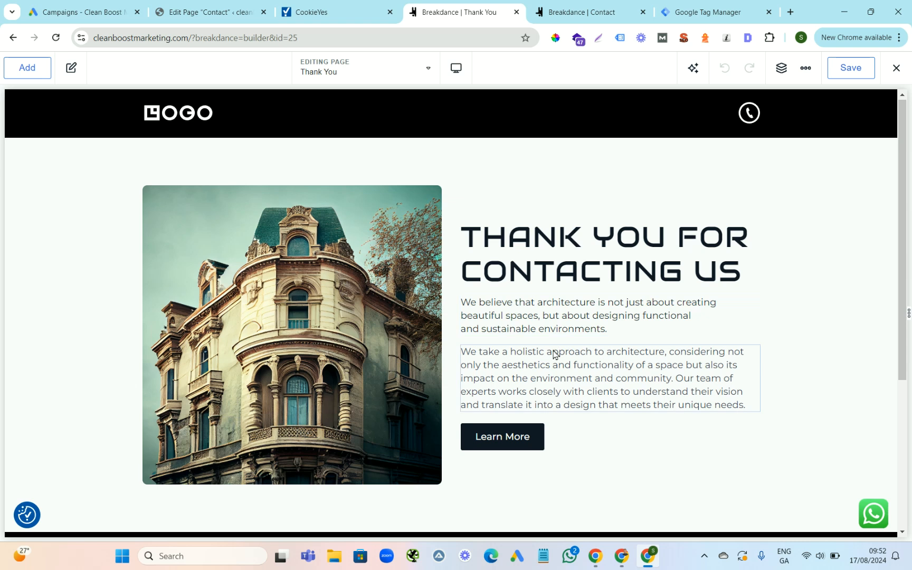
left_click(503, 442)
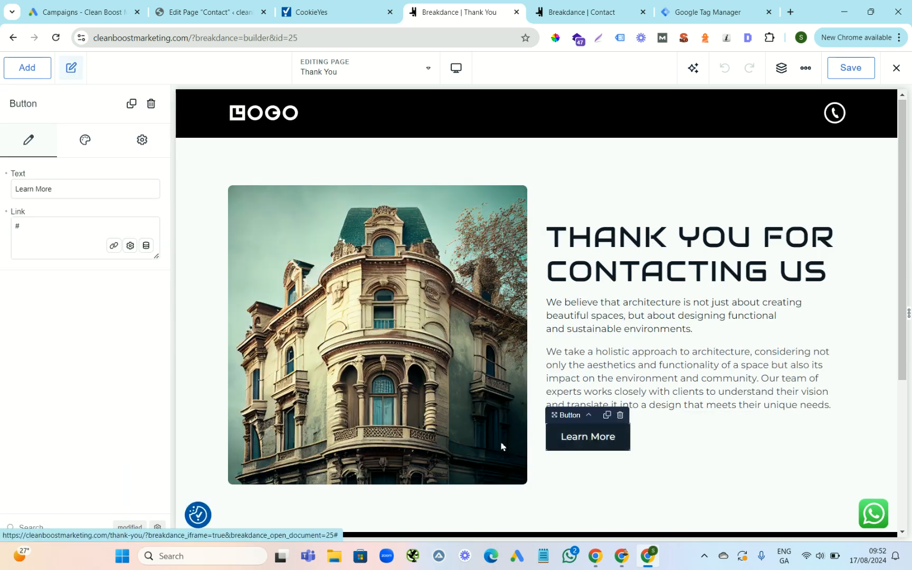
left_click(735, 464)
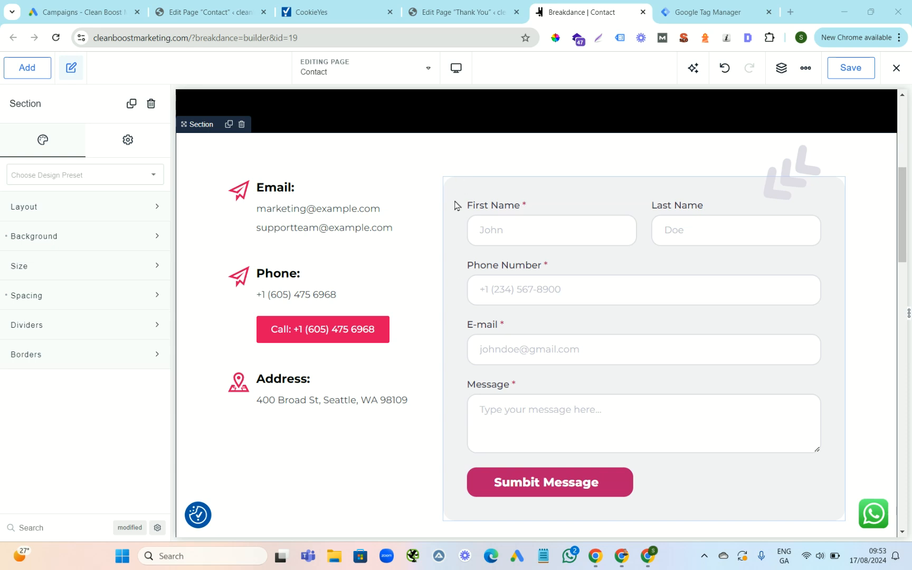
Start a new trigger in Google Tag Manager and name it Phone Number Website.
left_click(694, 16)
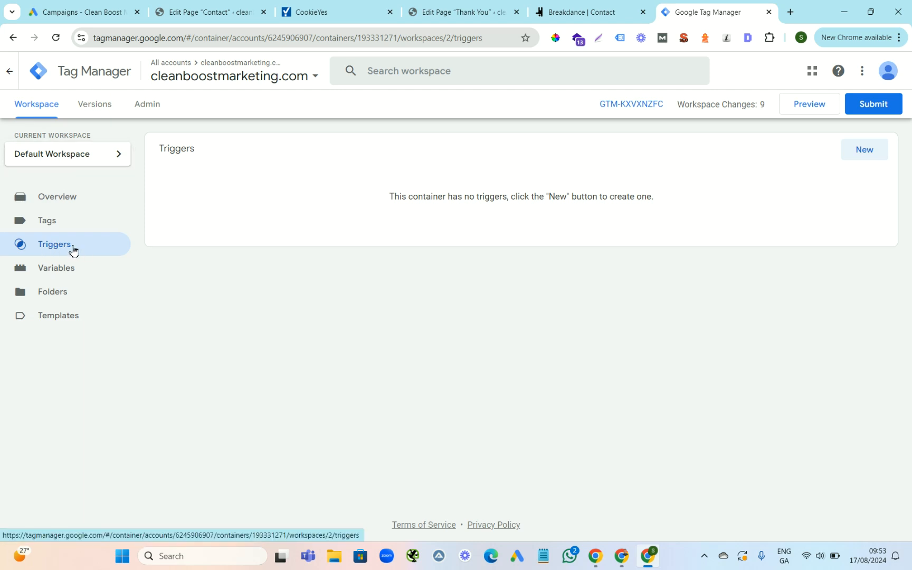
left_click(863, 152)
double_click(267, 77)
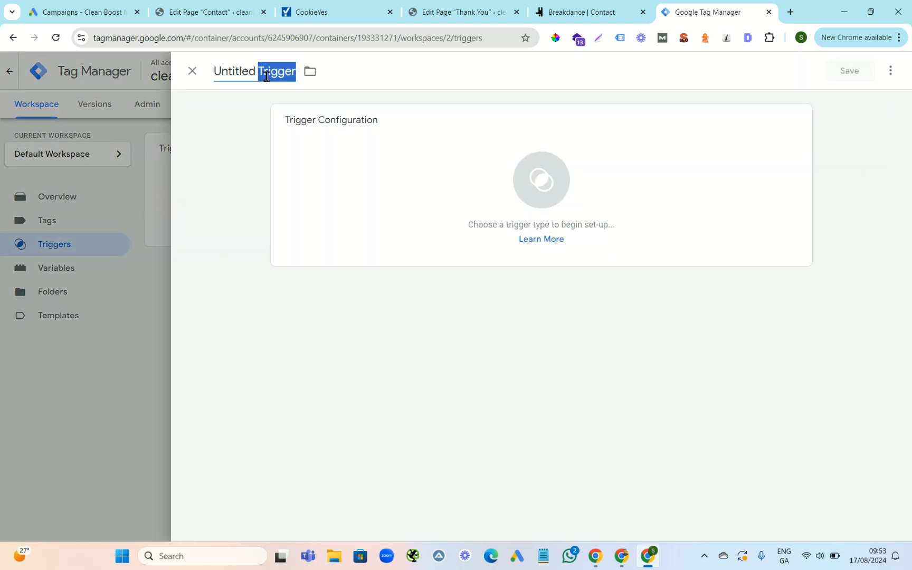
triple_click(266, 76)
type("Phone")
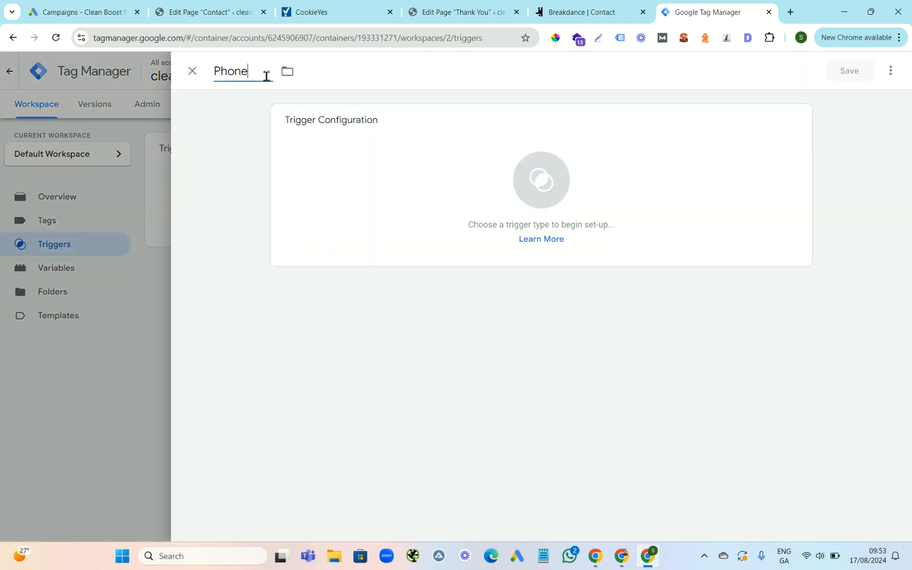
type(" Number Wevbs")
key("BackSpace")
key("BackSpace")
key("BackSpace")
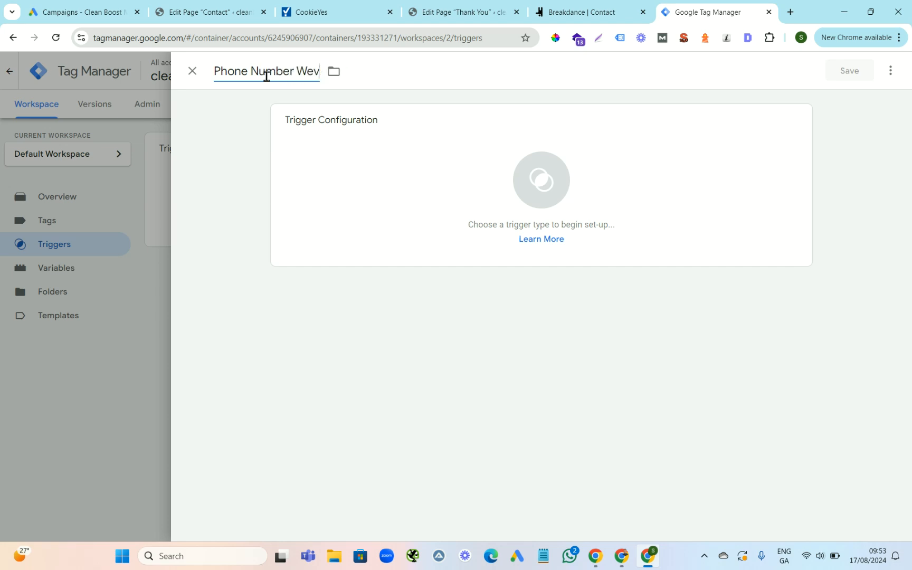
type("bsite")
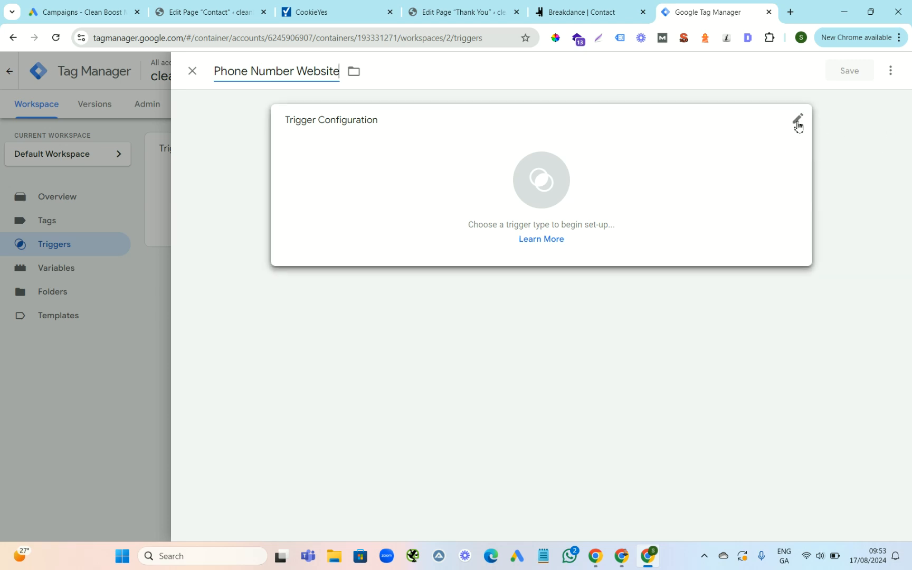
Configure the trigger as Click - All Elements firing on Some Clicks, with a condition based on Click Text contains.
left_click(797, 122)
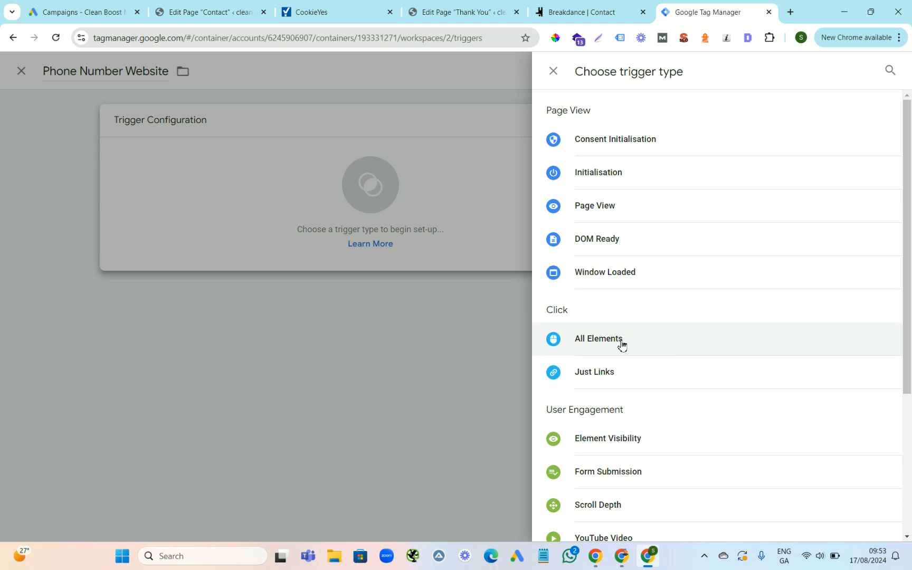
left_click(601, 344)
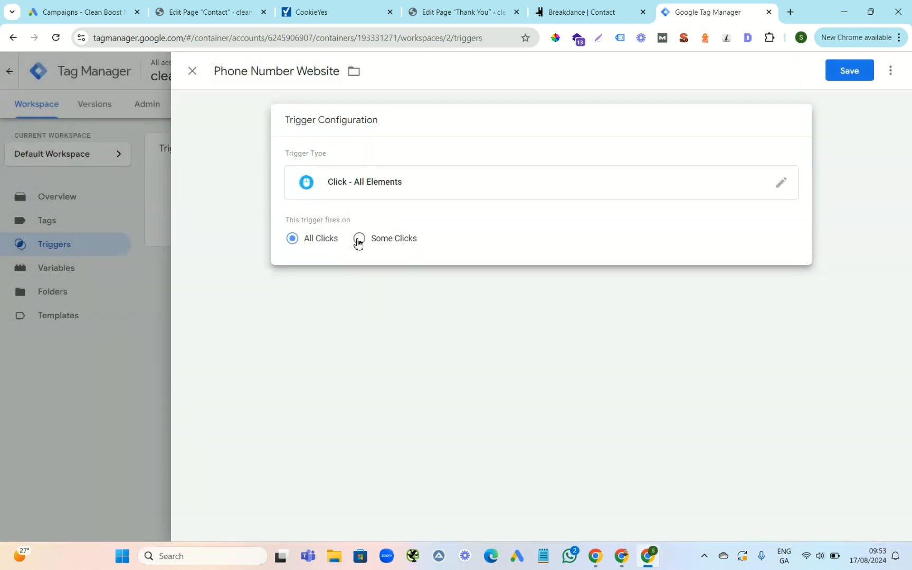
left_click(359, 238)
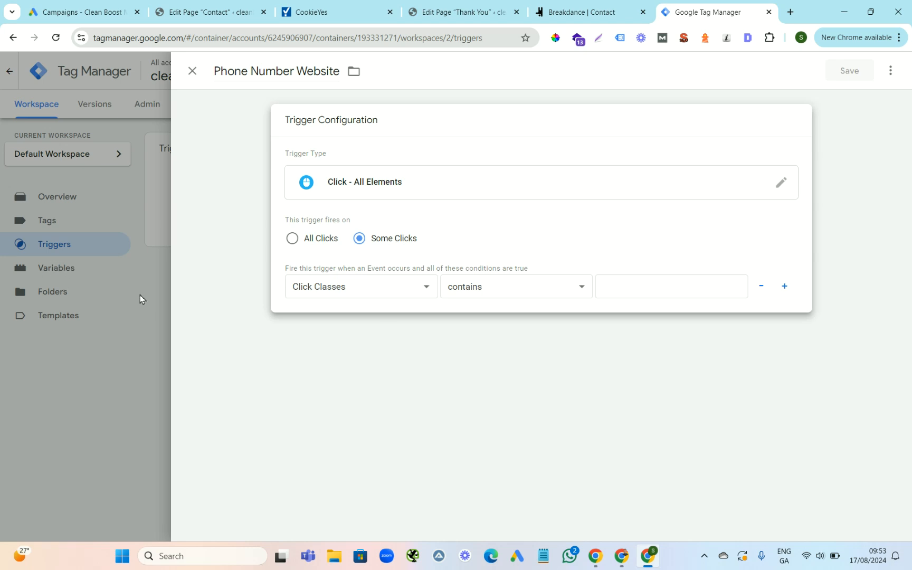
left_click(426, 293)
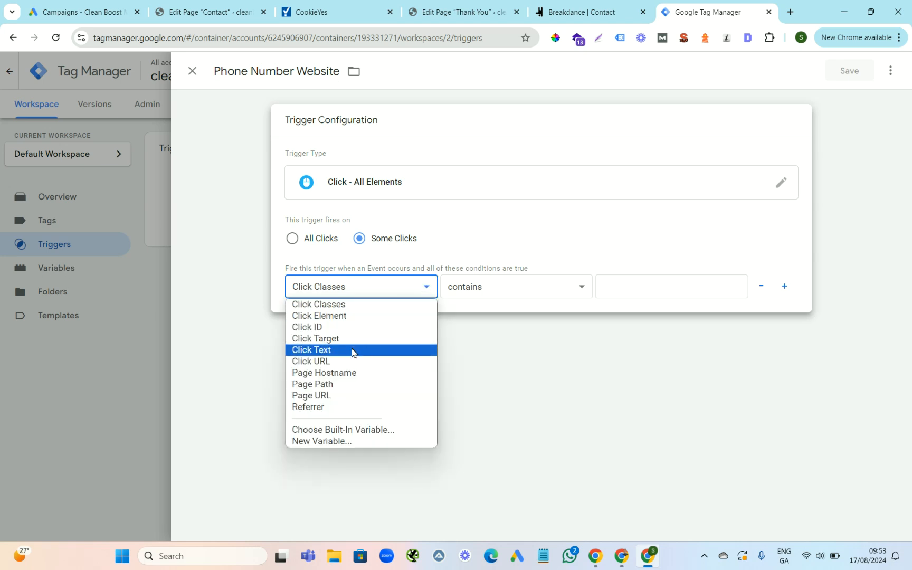
left_click(333, 350)
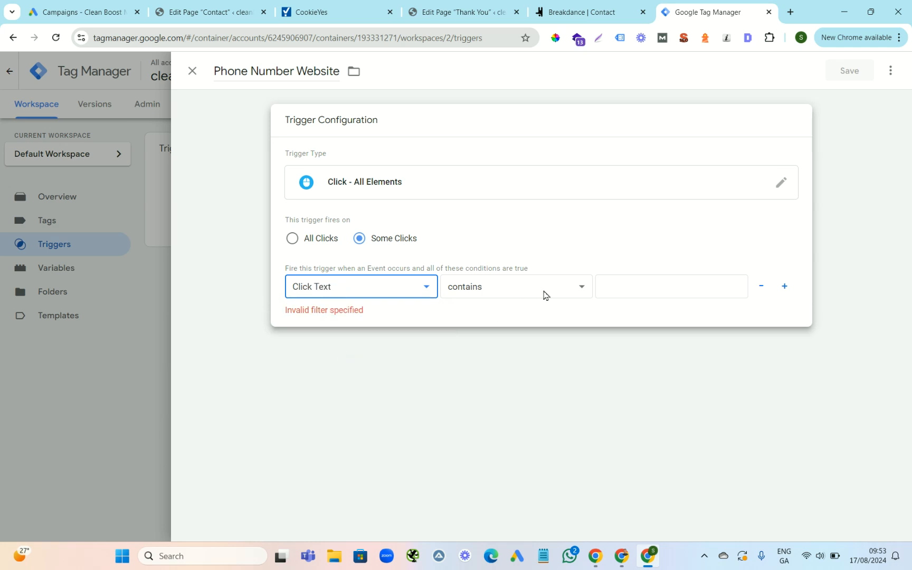
Copy only the phone number from the call button's text in the Contact page's Phone icon box in Breakdance.
left_click(565, 12)
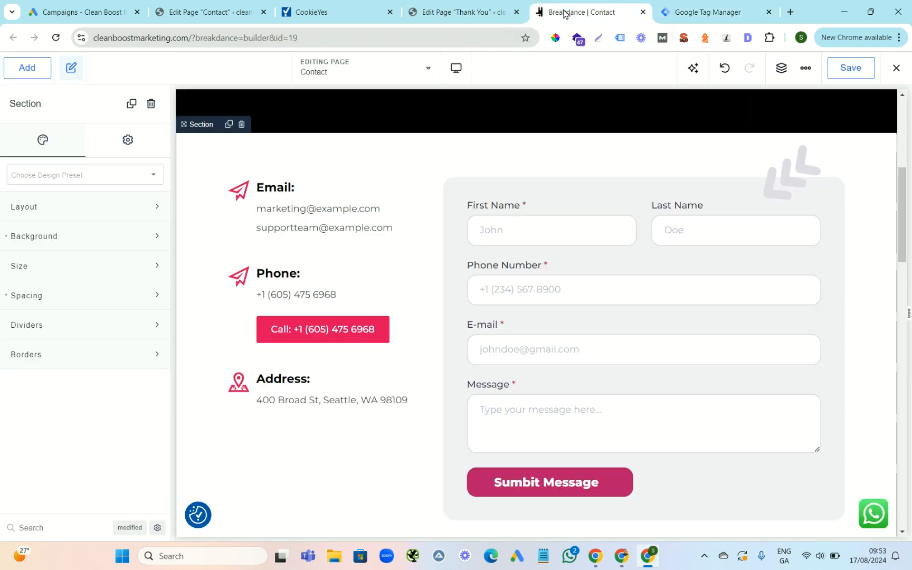
left_click(324, 321)
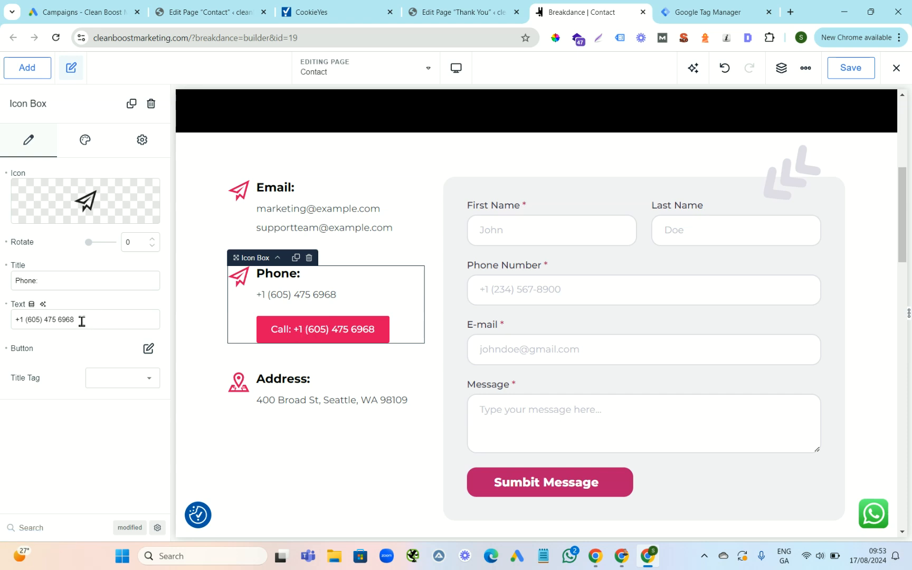
left_click(148, 349)
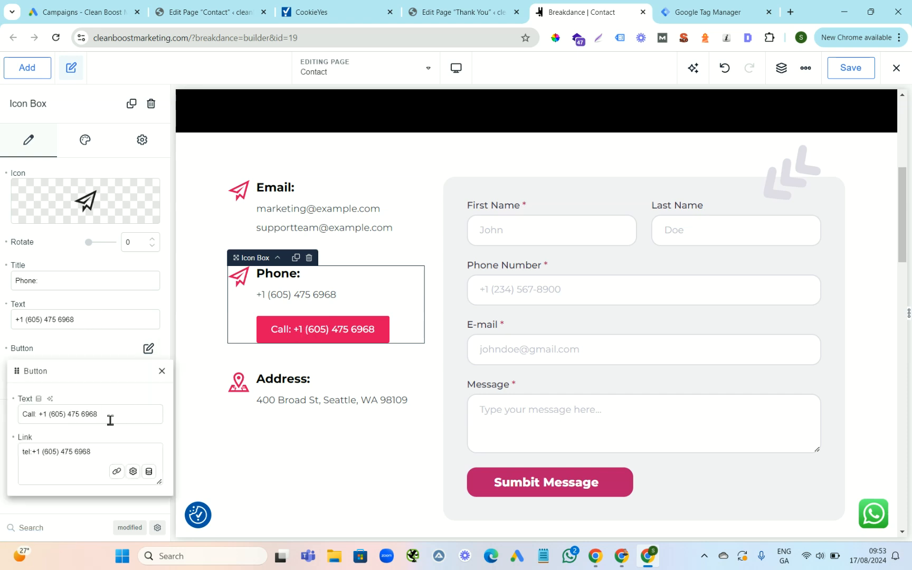
left_click_drag(97, 415, 41, 415)
right_click(41, 416)
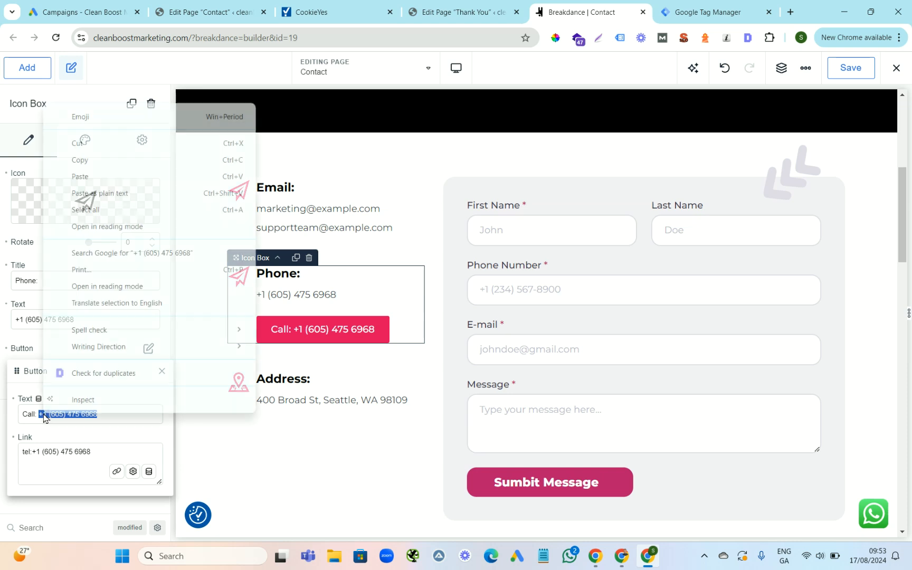
left_click(85, 158)
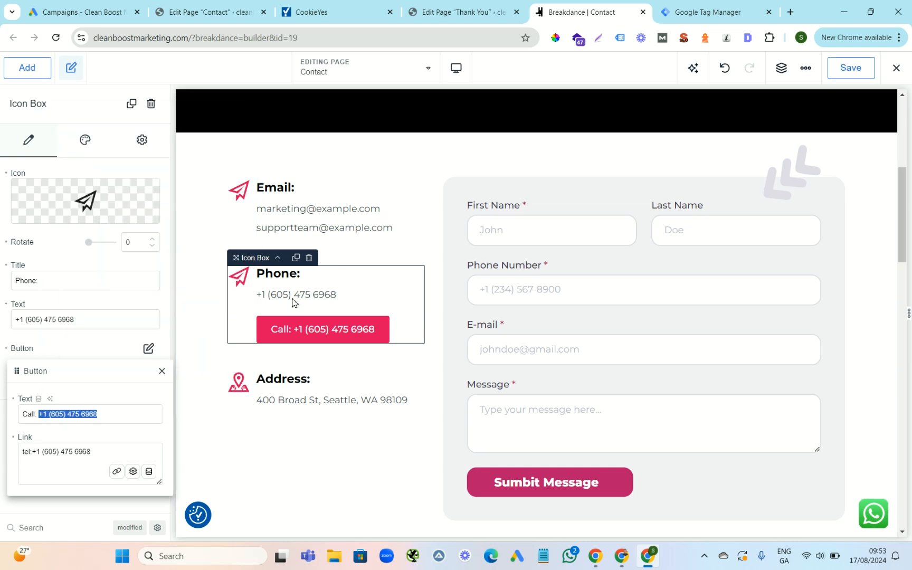
left_click(51, 416)
left_click_drag(117, 416, 42, 416)
right_click(42, 416)
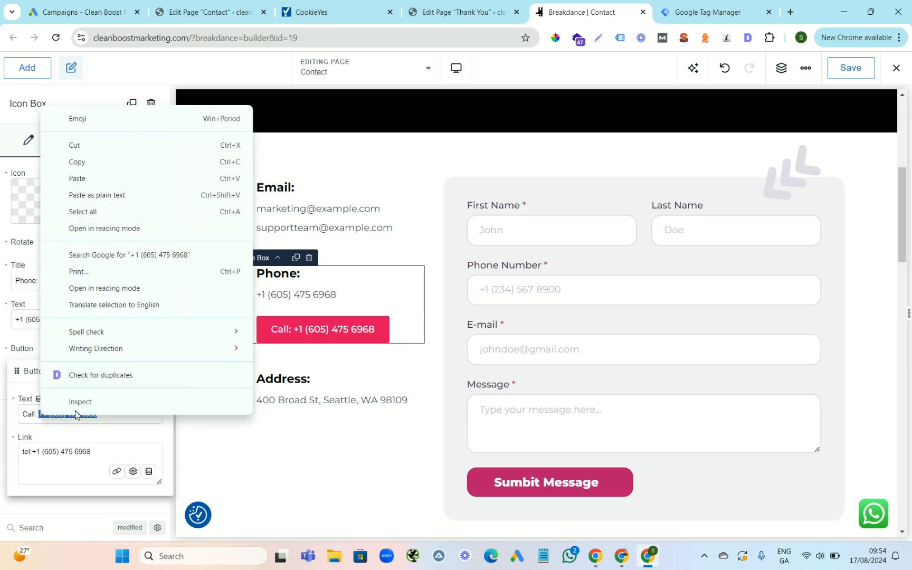
left_click(84, 162)
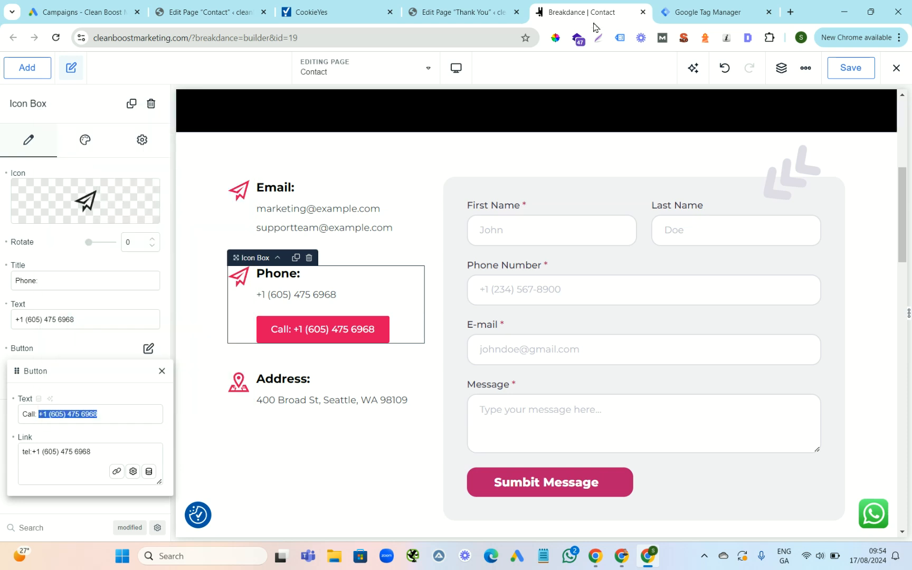
Return to Tag Manager and paste the copied phone number as the value of the Click Text contains condition.
left_click(681, 15)
left_click(615, 286)
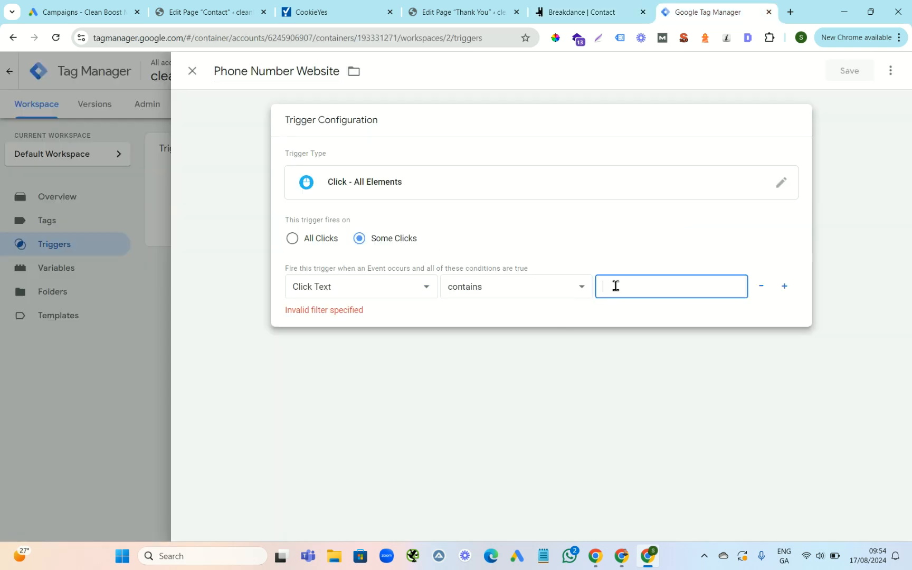
key("ctrl+v")
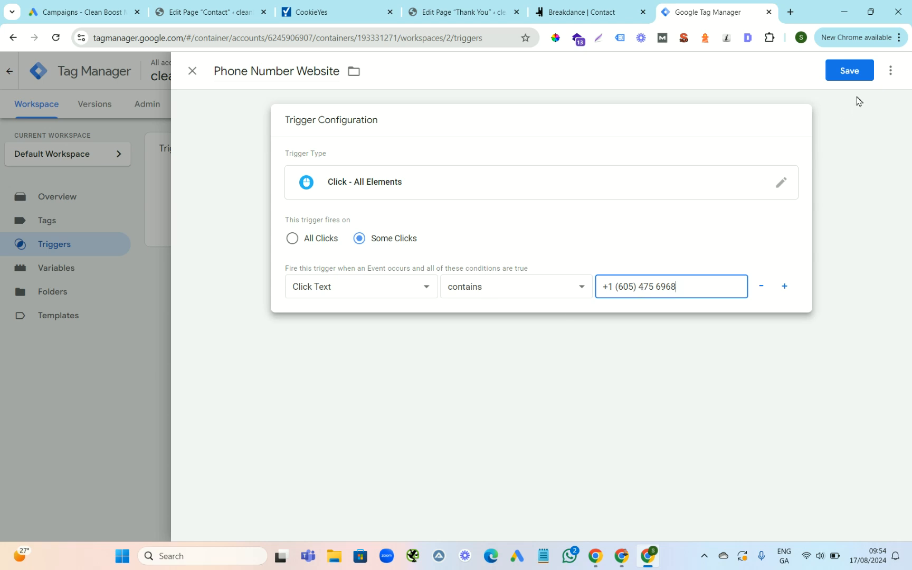
Save the Phone Number Website trigger and check the Contact page's form in Breakdance before returning to the trigger list.
left_click(848, 76)
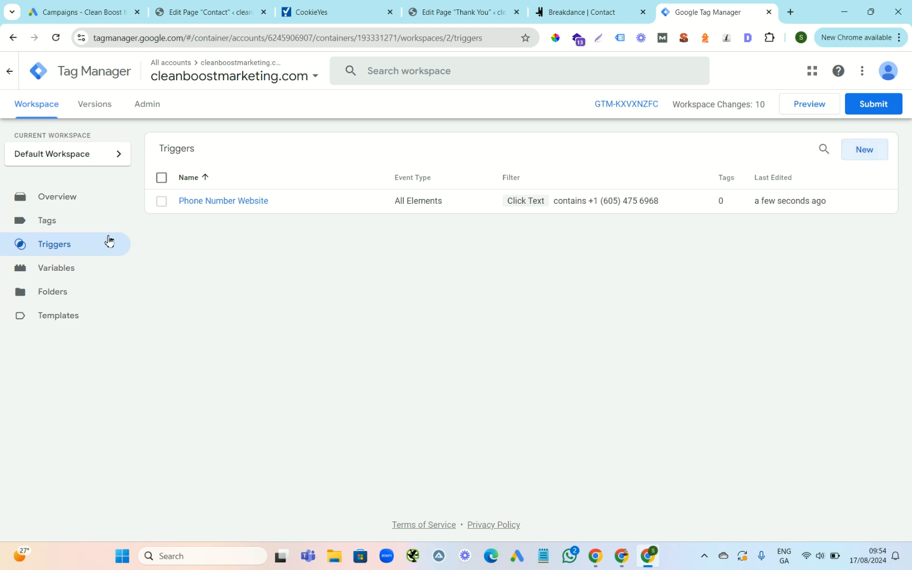
left_click(597, 20)
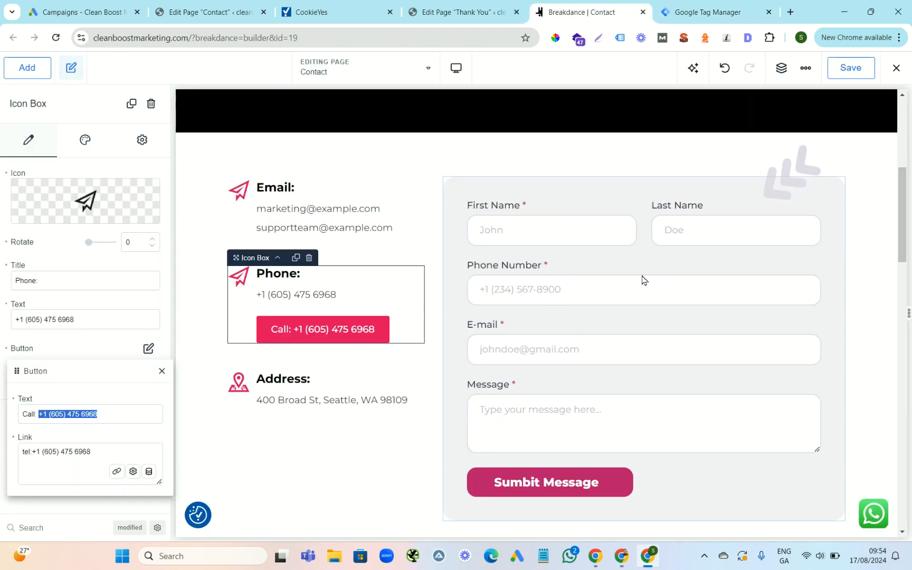
left_click(719, 14)
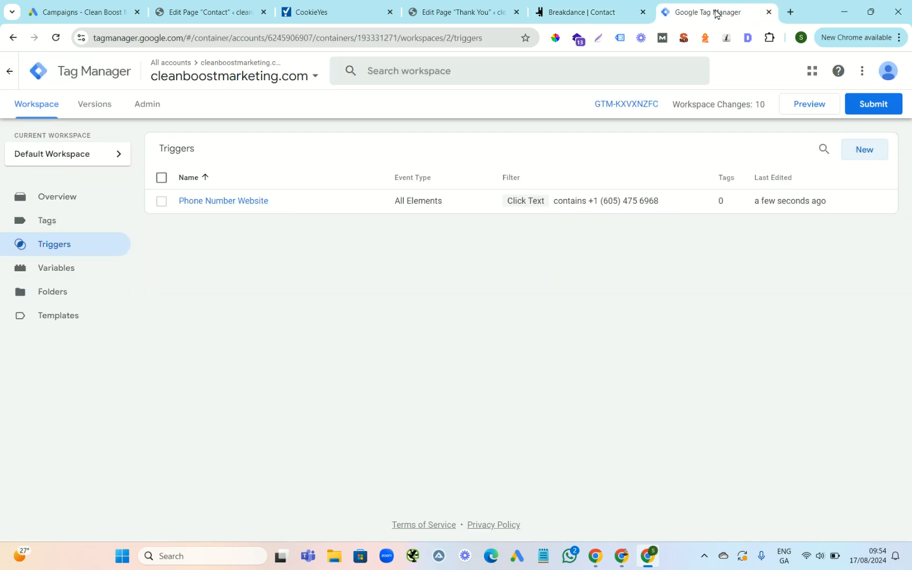
Start a new trigger in Tag Manager and name it Thank You Page.
left_click(864, 150)
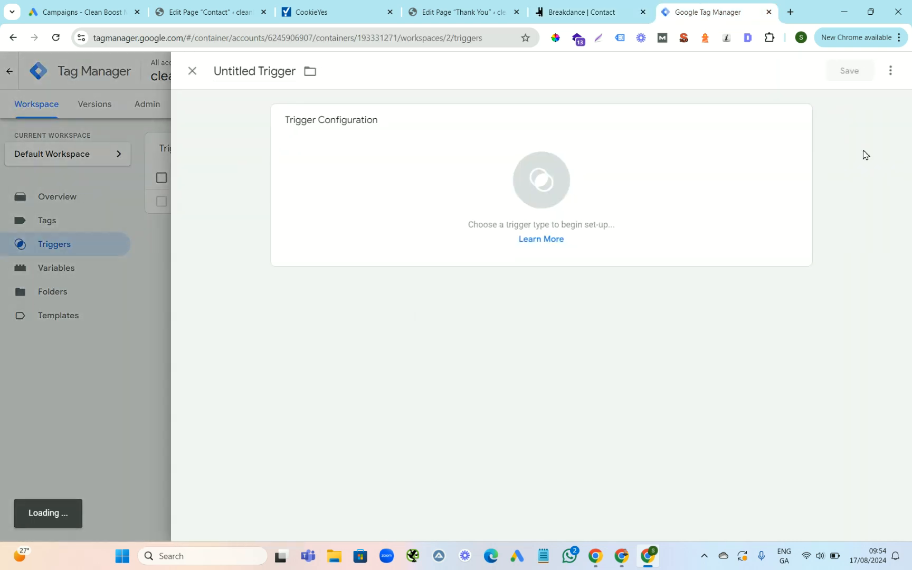
left_click(268, 70)
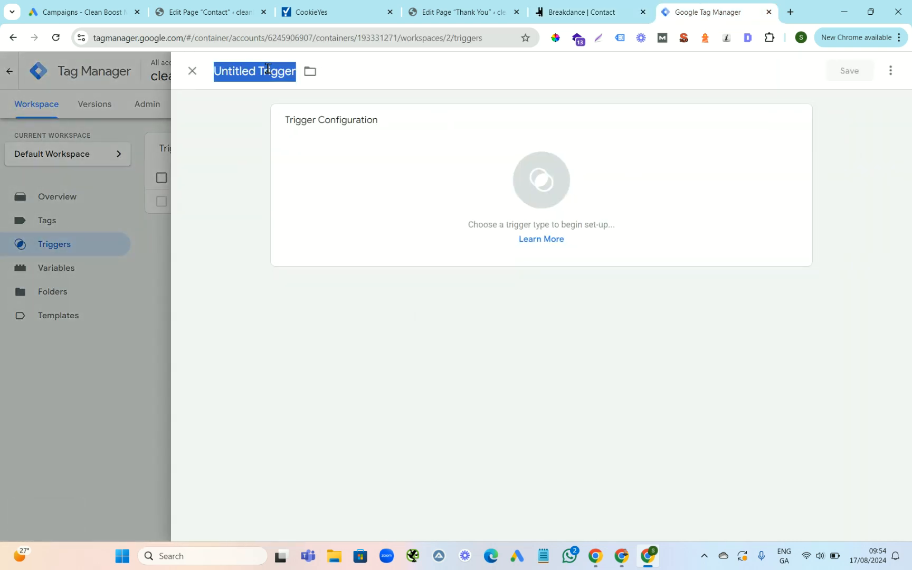
type("Thank You Page")
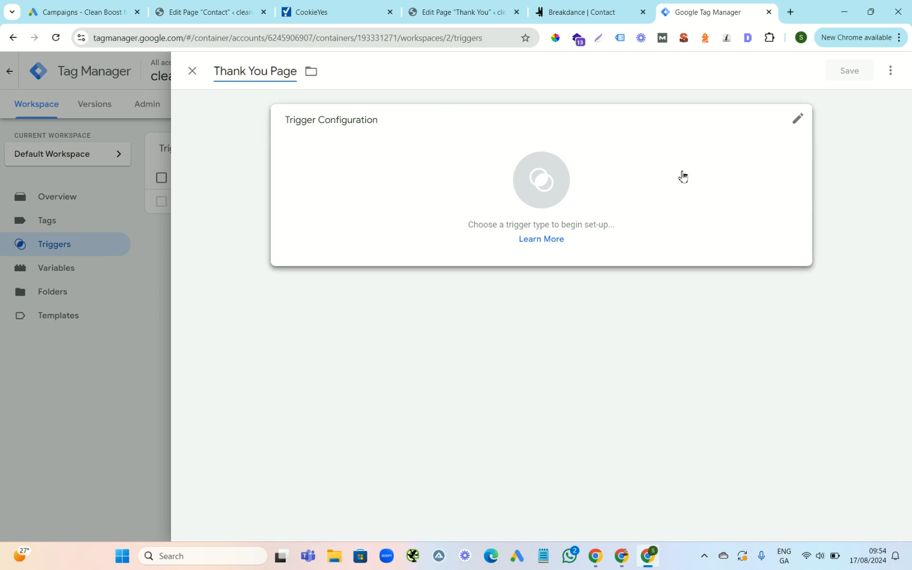
Configure the trigger as Page View firing on Some Page Views, with a condition based on Page URL contains.
left_click(797, 119)
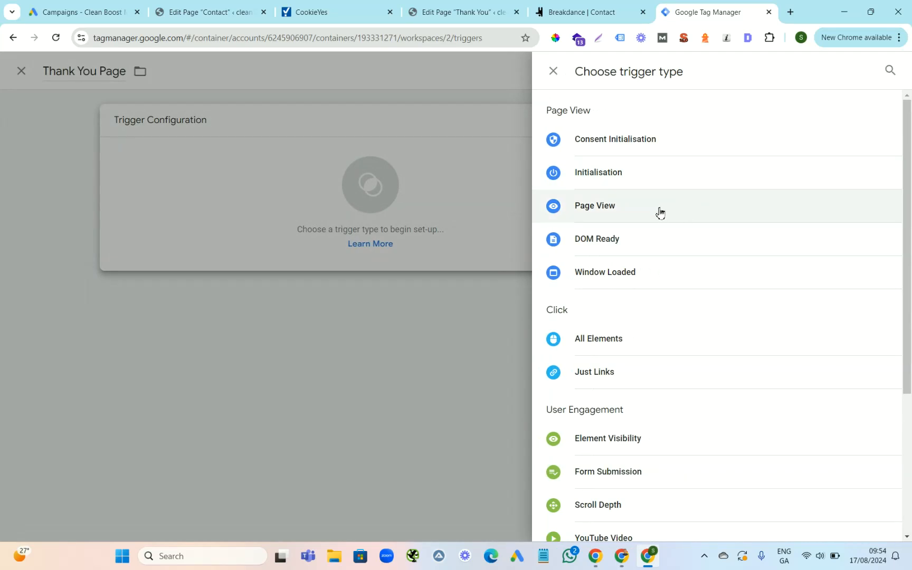
left_click(597, 207)
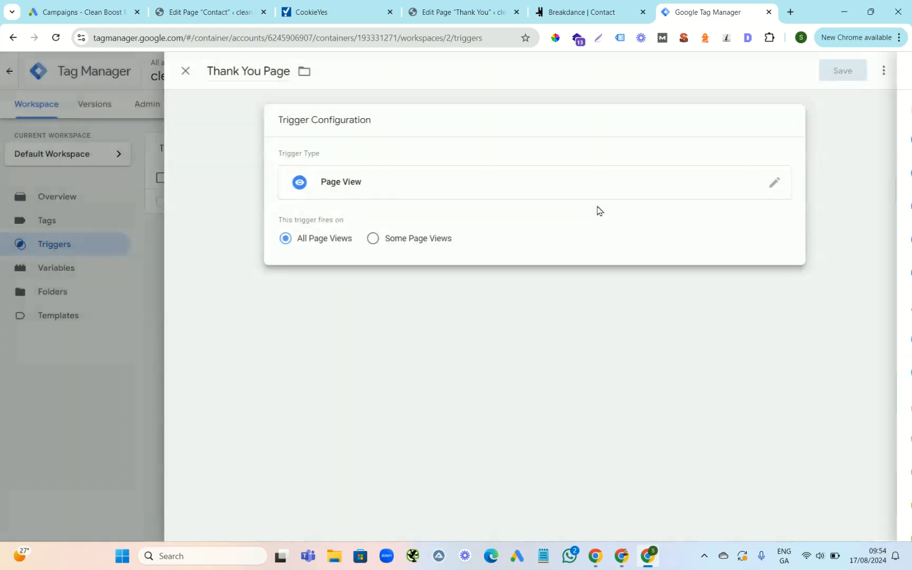
left_click(380, 241)
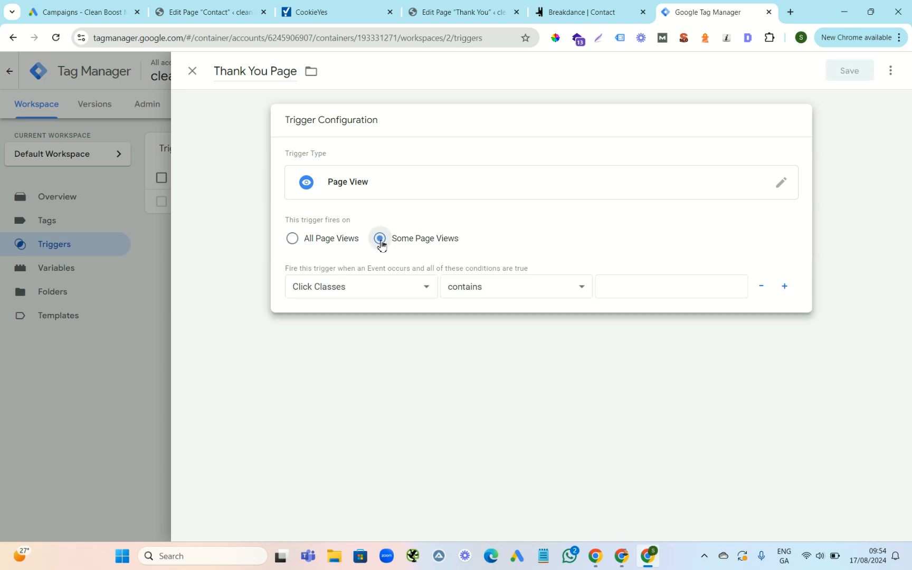
left_click(412, 287)
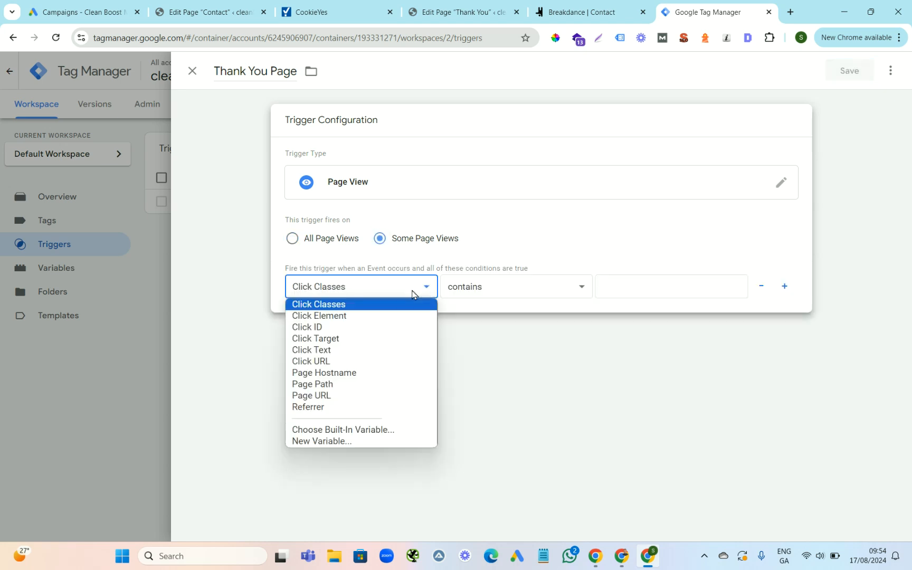
left_click(324, 397)
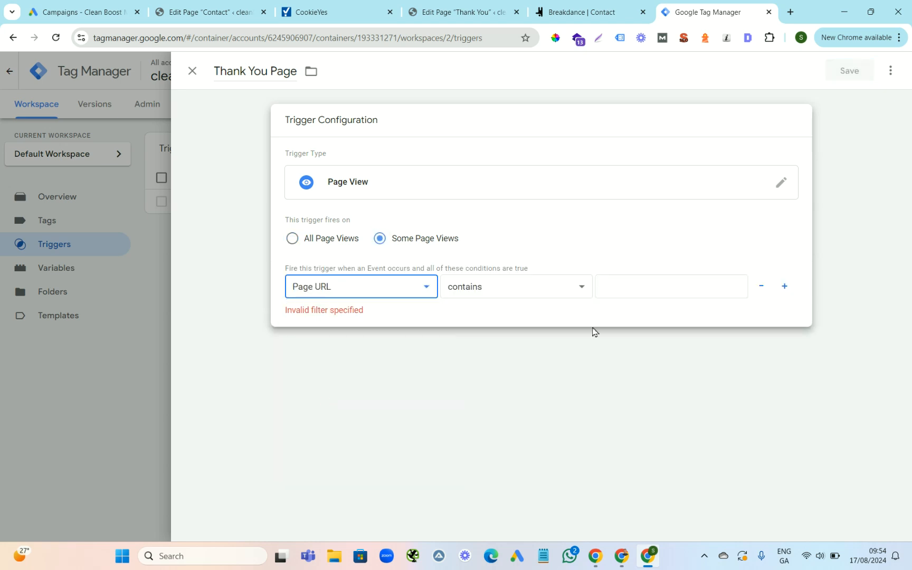
Look up the Thank You page's slug in WordPress, enter /thank-you as the Page URL condition's value, and save the trigger.
left_click(460, 11)
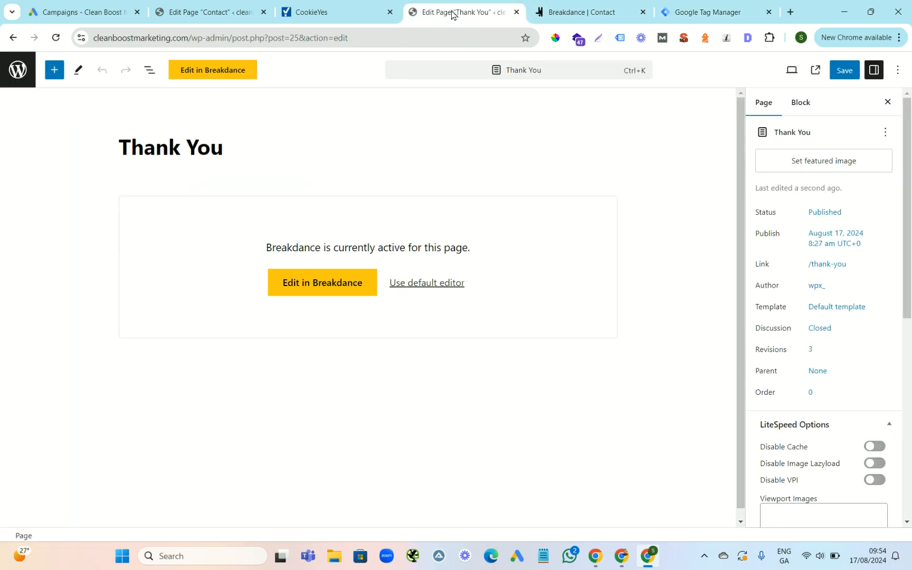
left_click(826, 266)
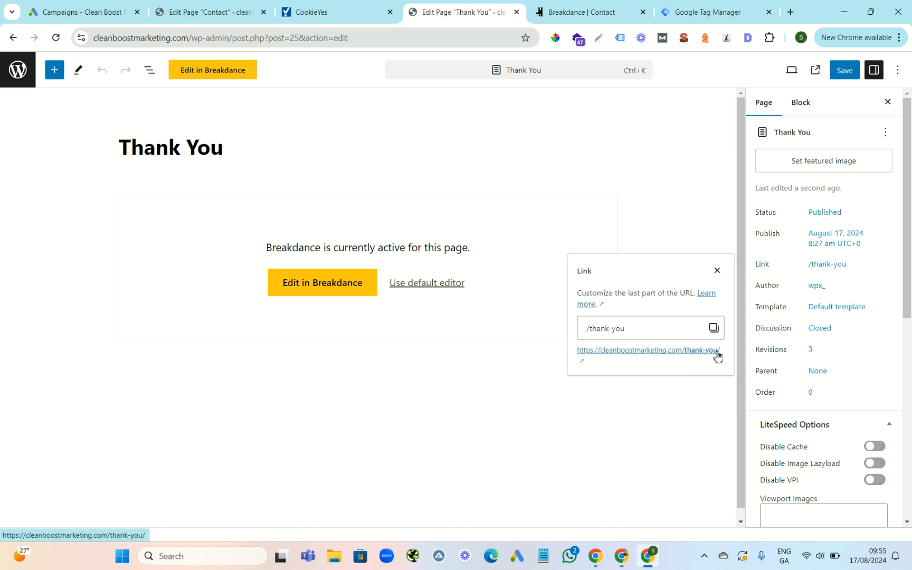
left_click(696, 11)
left_click(623, 291)
type("/thank-you")
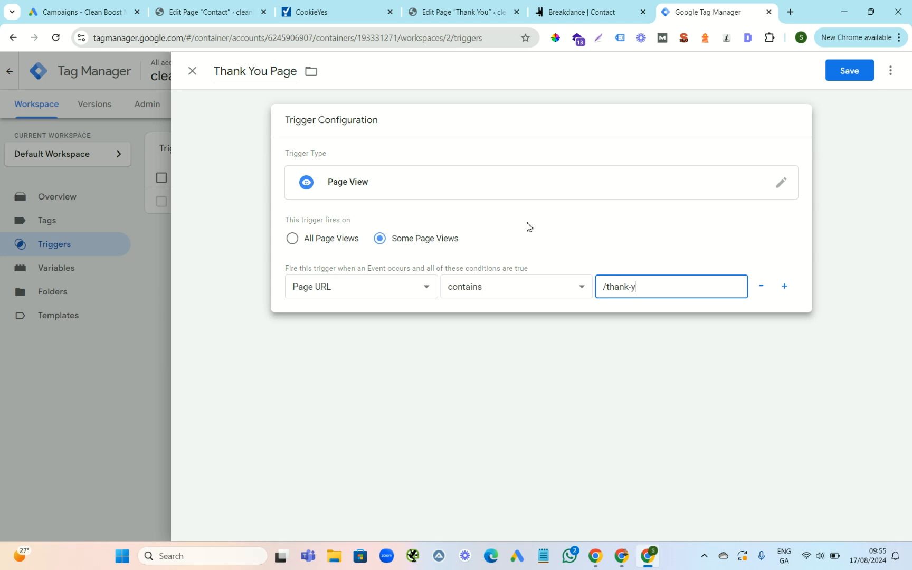
left_click(591, 11)
left_click(452, 8)
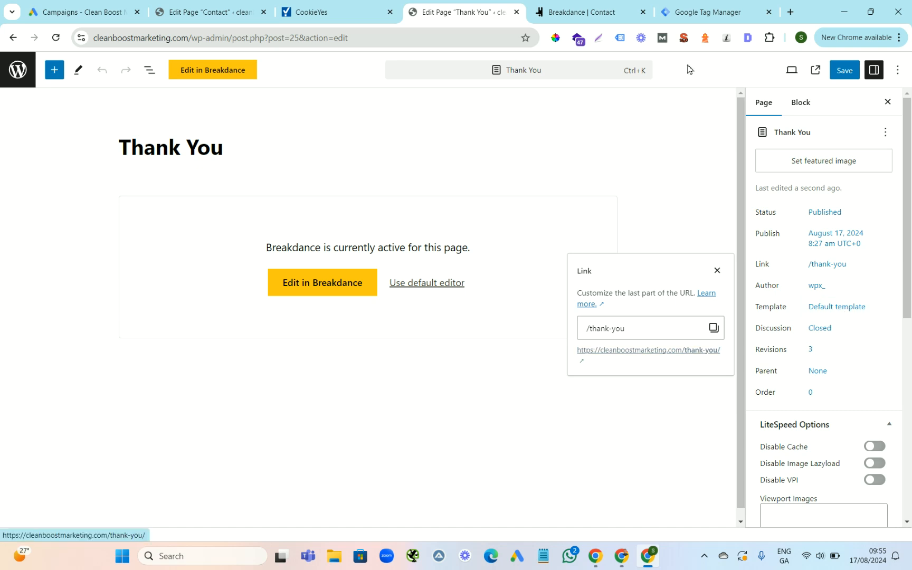
left_click(694, 14)
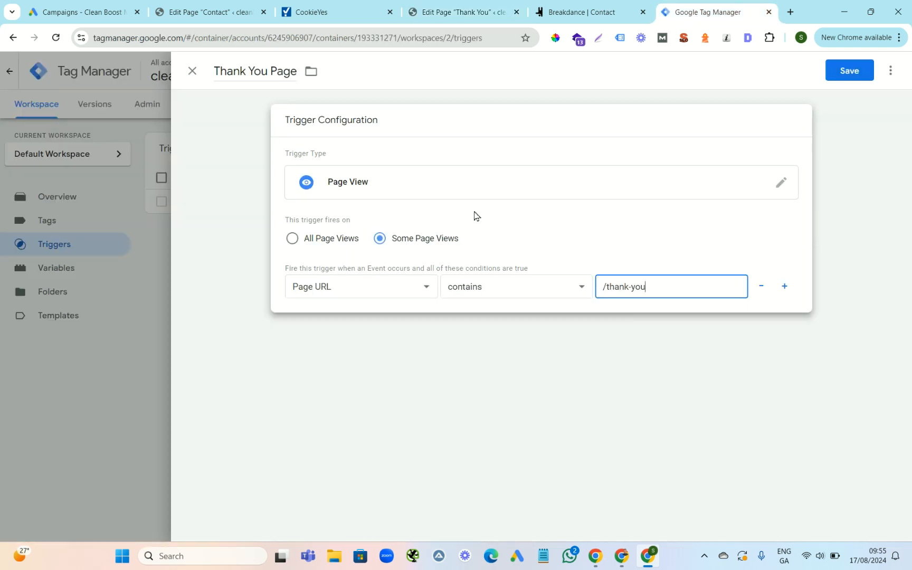
left_click(848, 74)
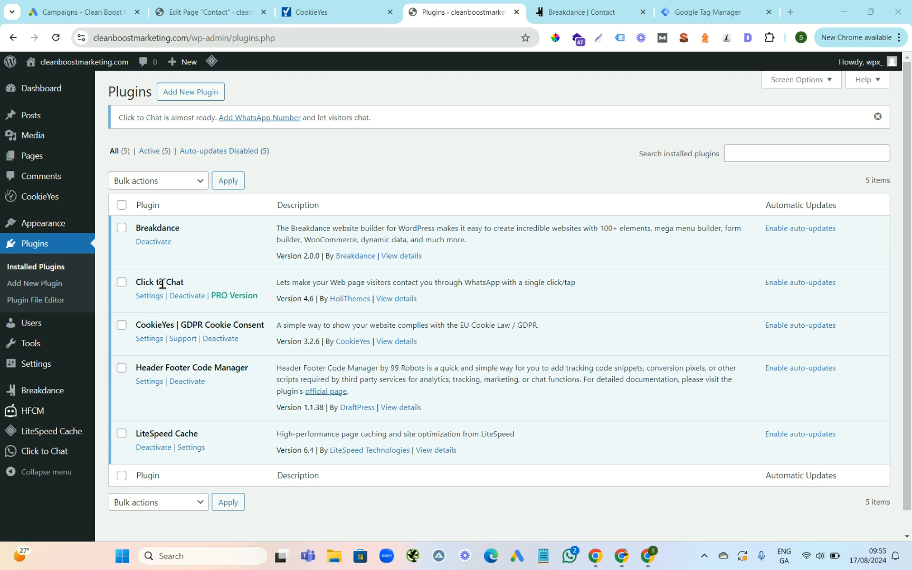
Open the settings of the Click to Chat plugin from the installed plugins in WordPress.
left_click_drag(186, 287, 133, 284)
left_click(194, 286)
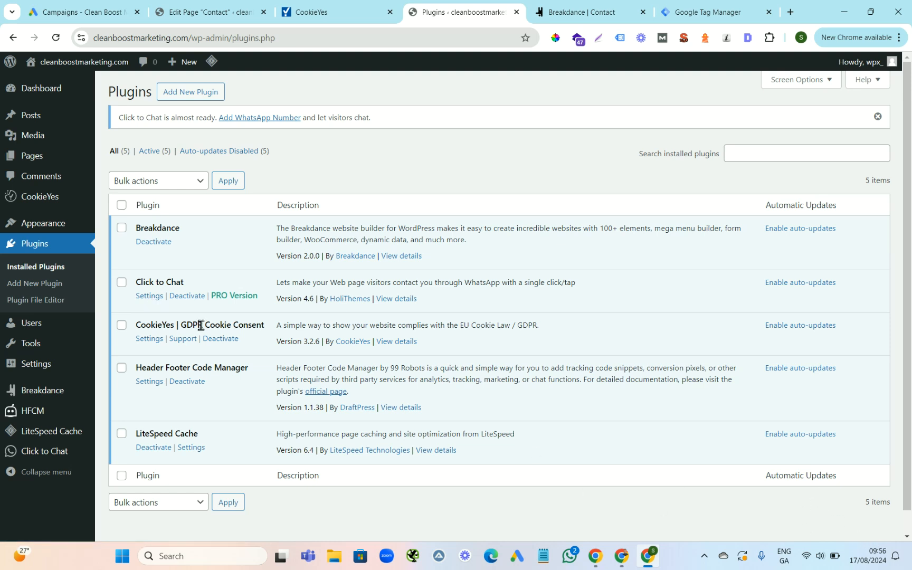
left_click(148, 296)
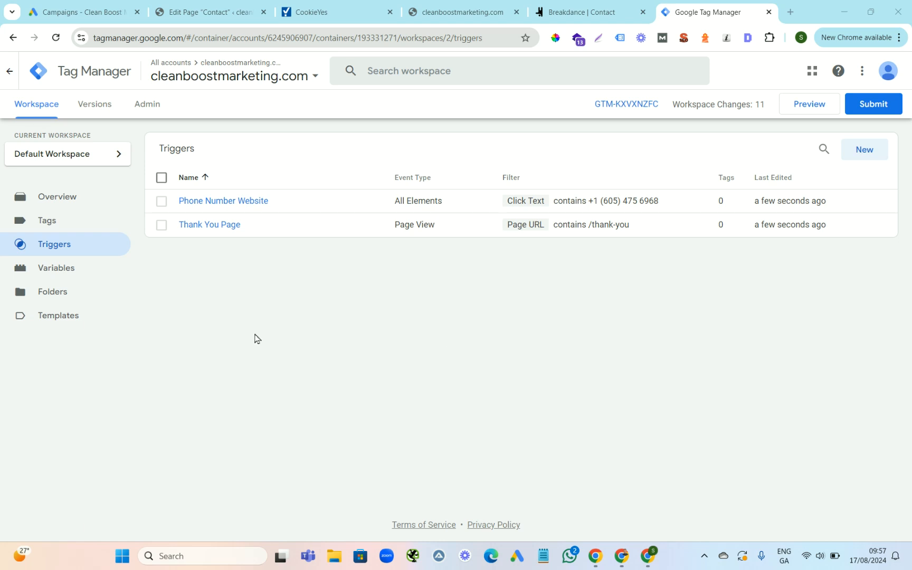
Submit the Tag Manager workspace changes and publish them as a version named Google Ads.
left_click(47, 220)
left_click(53, 250)
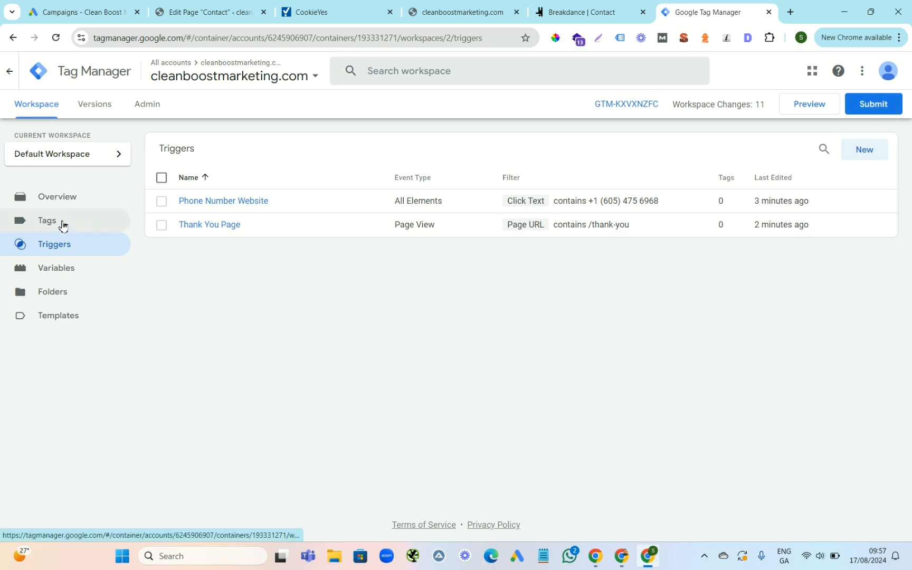
left_click(874, 107)
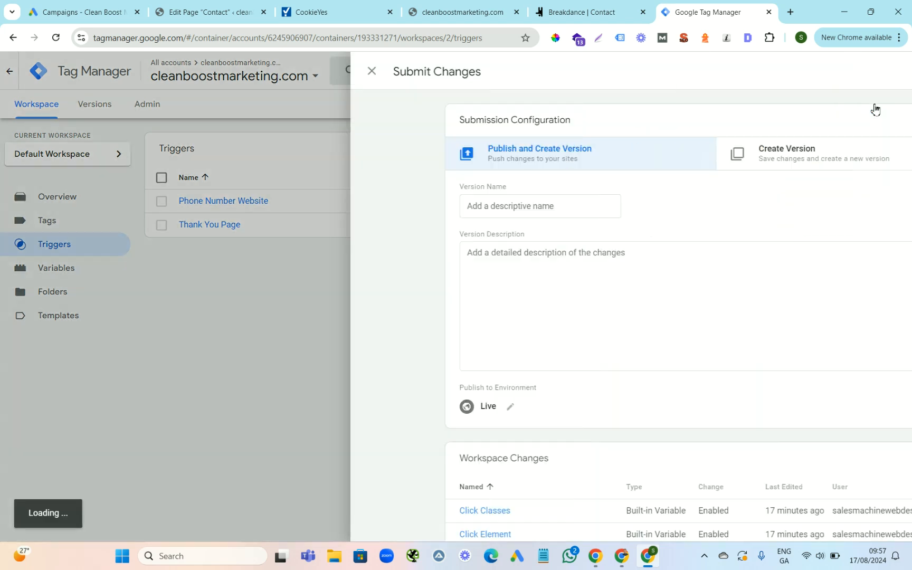
left_click(300, 211)
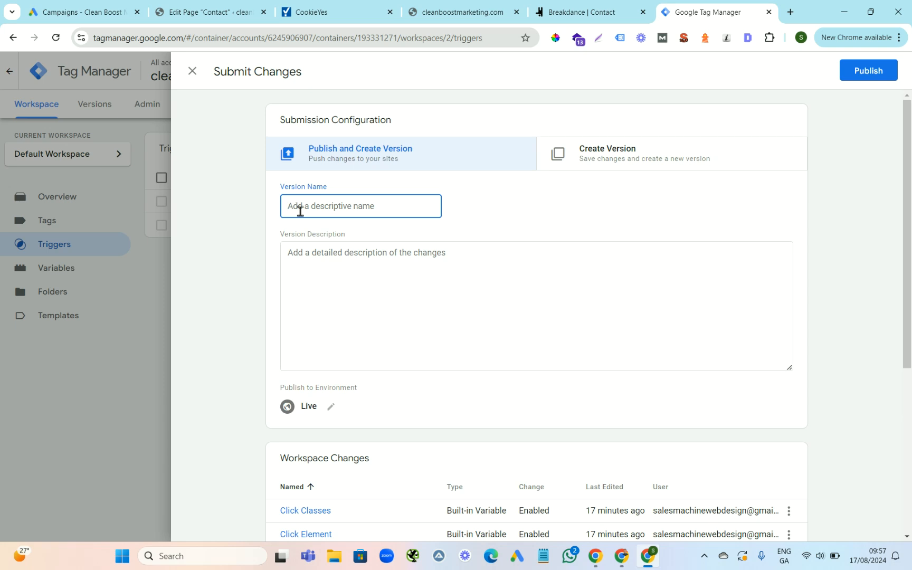
type("Google Ads")
left_click(869, 73)
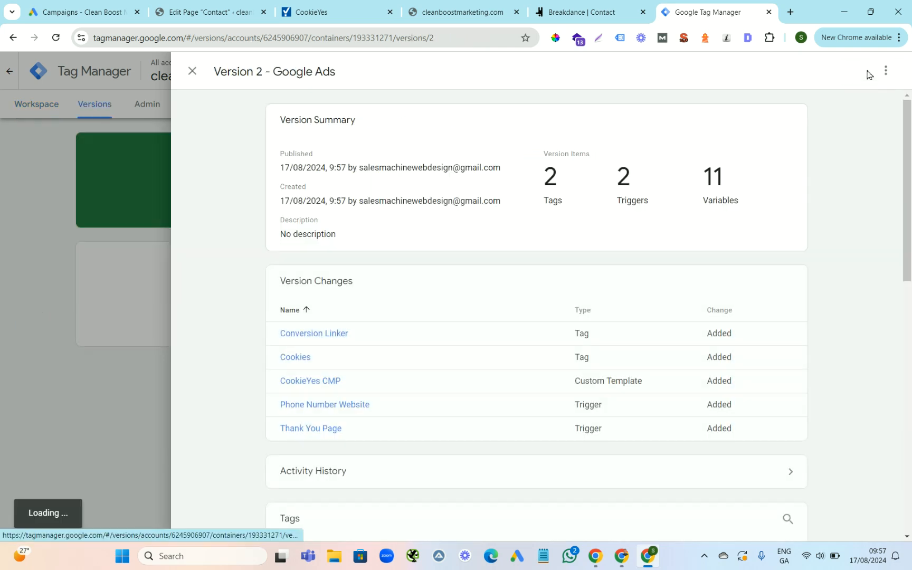
Leave the version summary, return to the workspace overview and start Preview mode for the container.
left_click(193, 72)
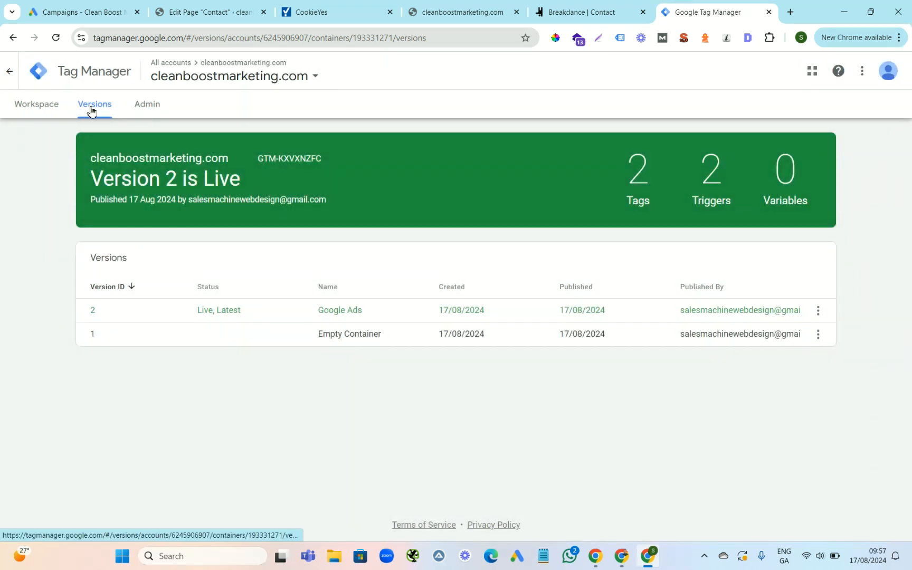
left_click(43, 108)
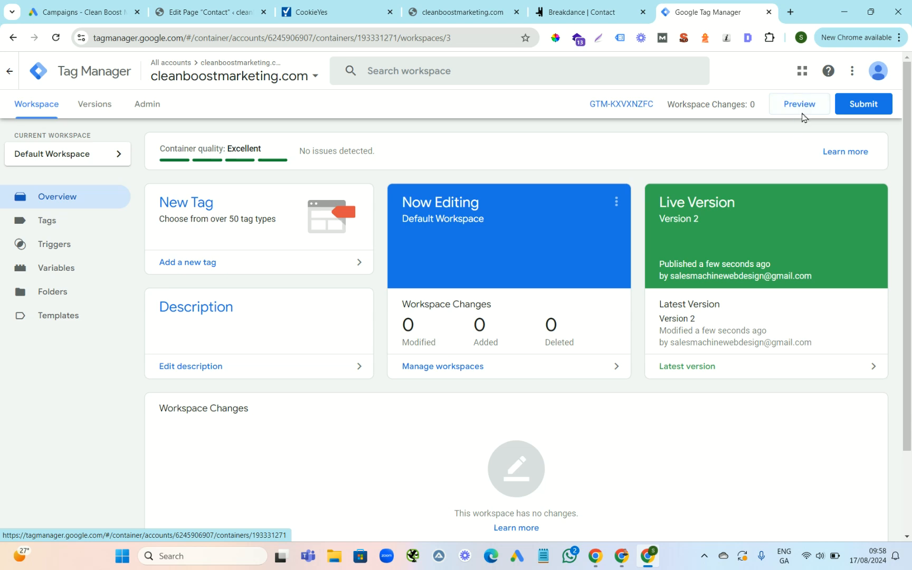
left_click(800, 111)
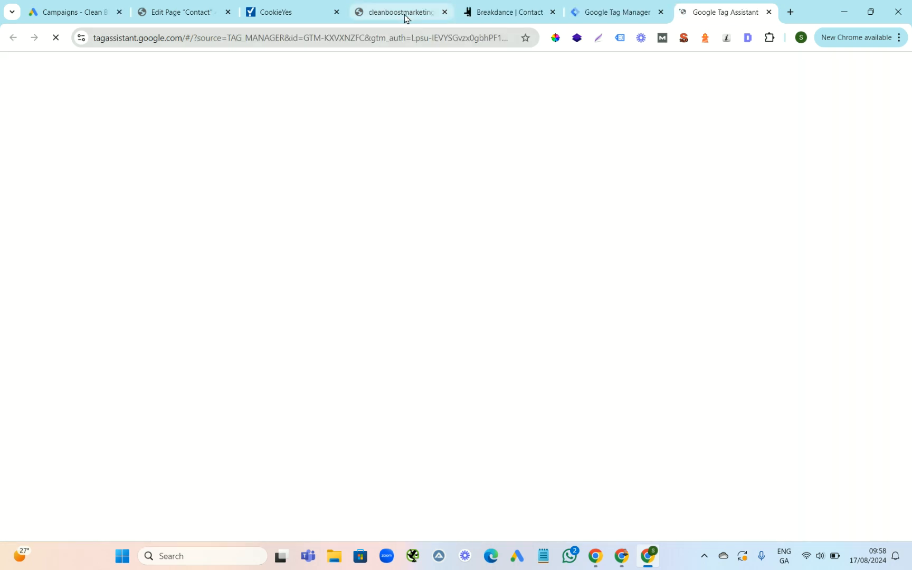
Open the Contact page of cleanboostmarketing.com on the live website, showing its call button and form.
left_click(405, 15)
left_click(182, 39)
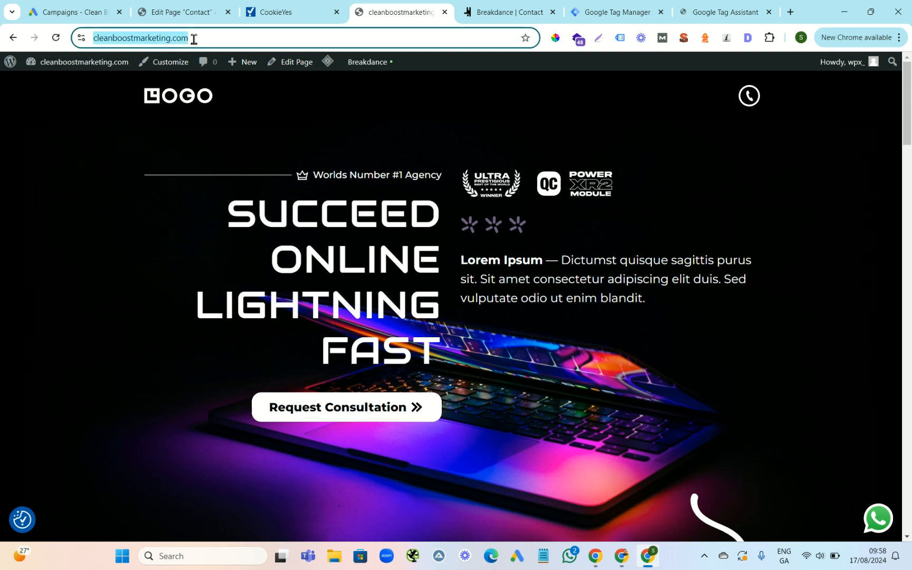
right_click(179, 39)
left_click(126, 123)
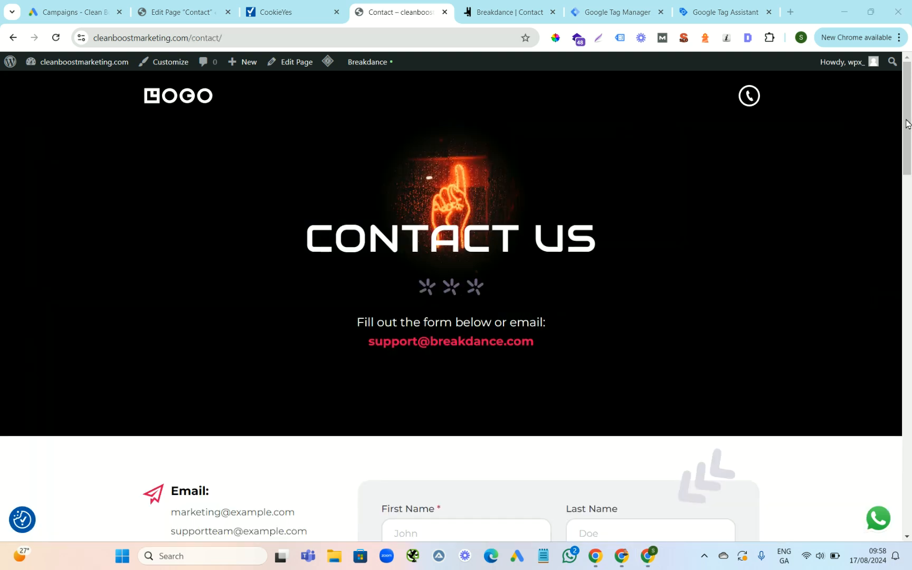
left_click_drag(907, 123, 910, 175)
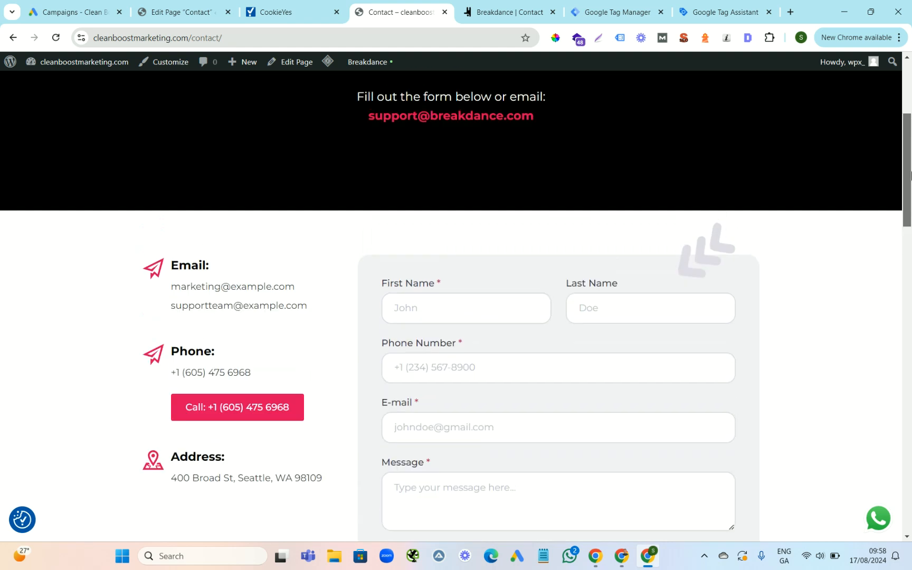
left_click(699, 12)
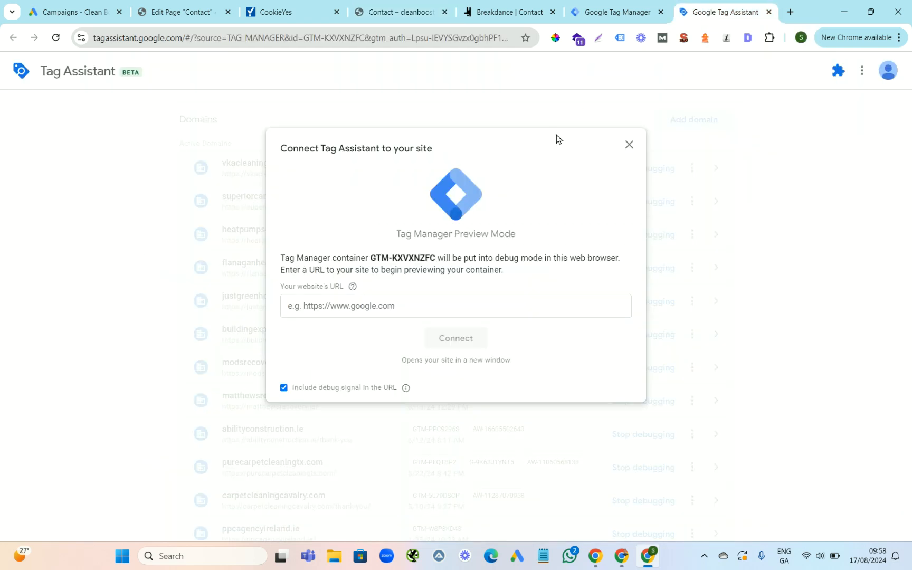
left_click(605, 11)
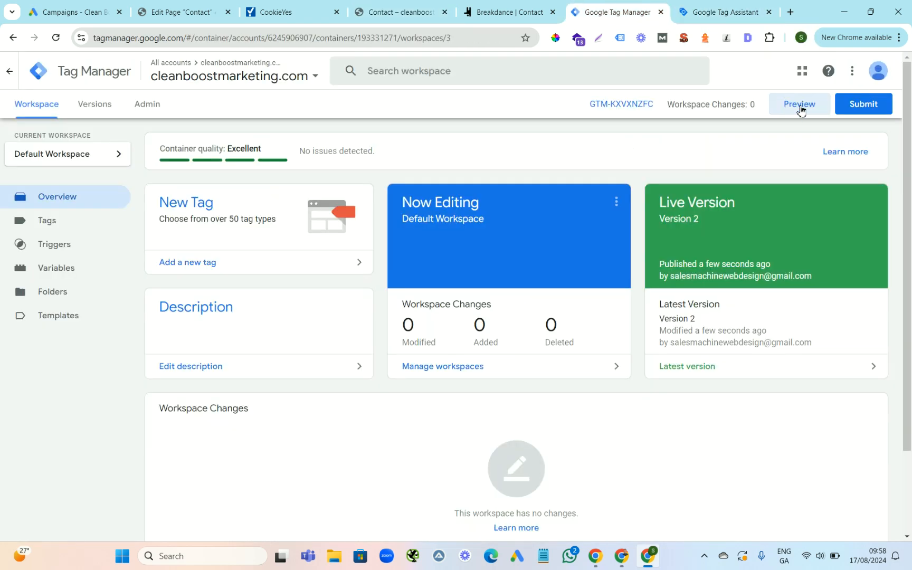
left_click(715, 13)
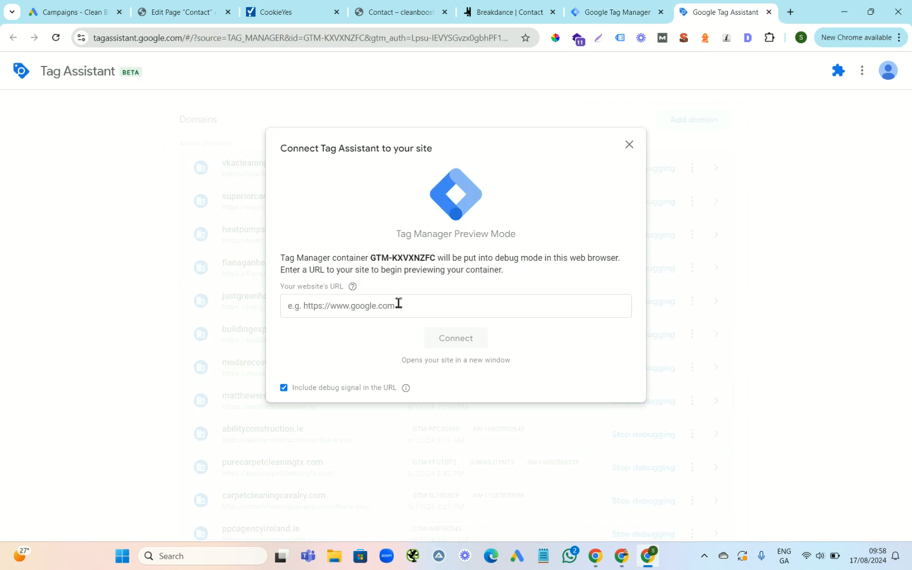
left_click(498, 12)
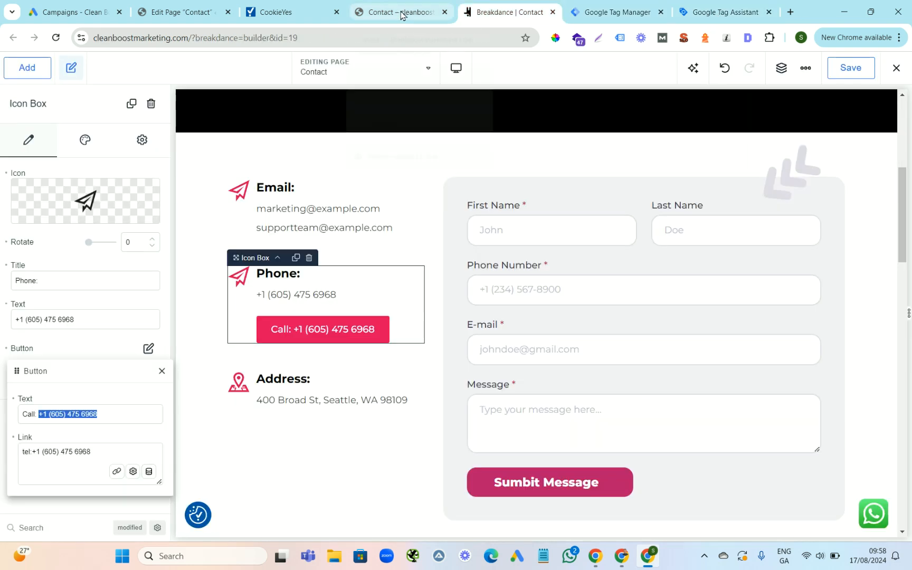
left_click(401, 13)
right_click(212, 38)
left_click(260, 157)
left_click(696, 11)
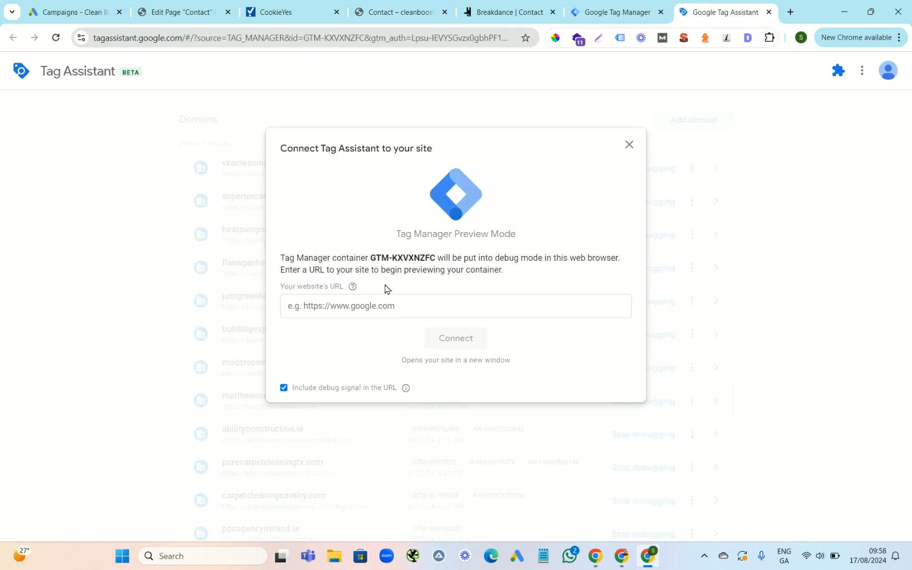
left_click(344, 300)
key("ctrl+v")
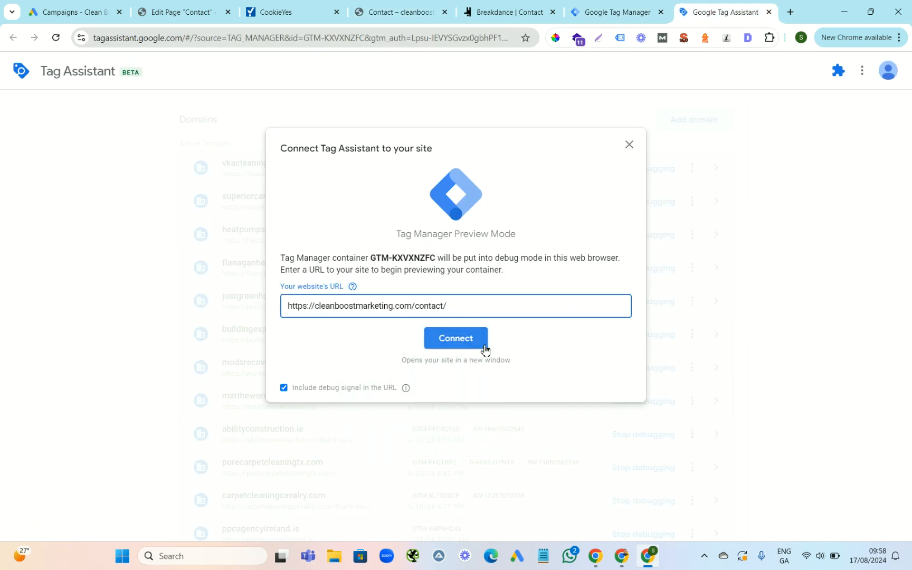
Connect Tag Assistant to the Contact page, locate its call button and return to the Tag Assistant event summary.
left_click(455, 340)
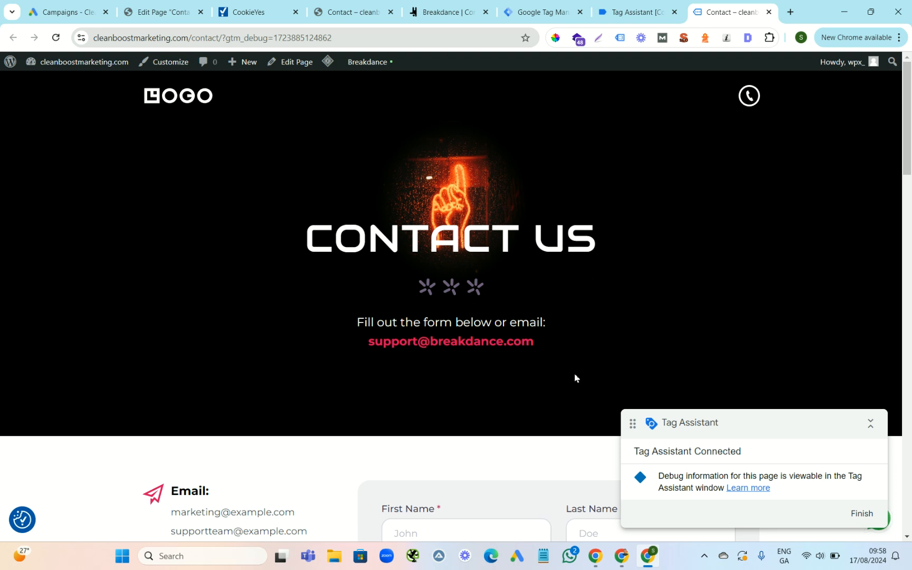
left_click_drag(908, 127, 896, 203)
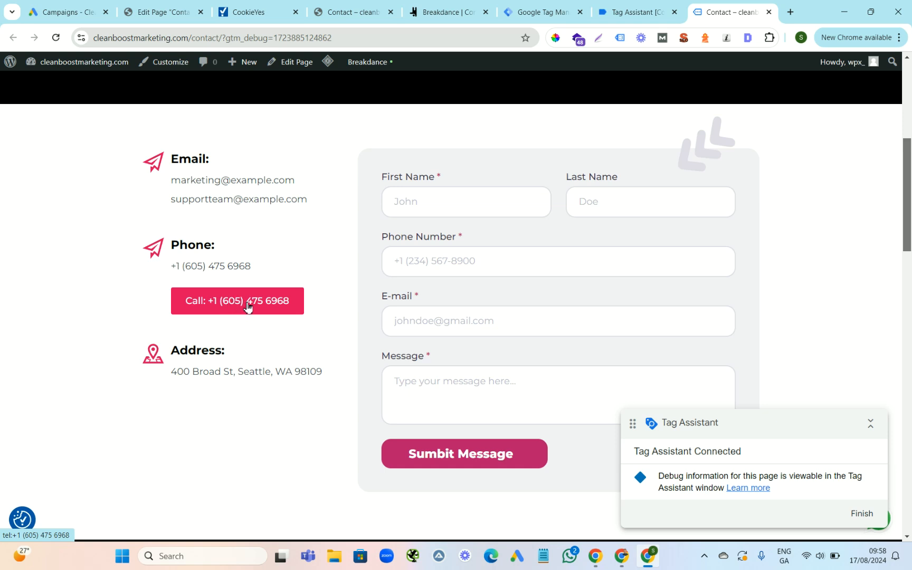
left_click(618, 16)
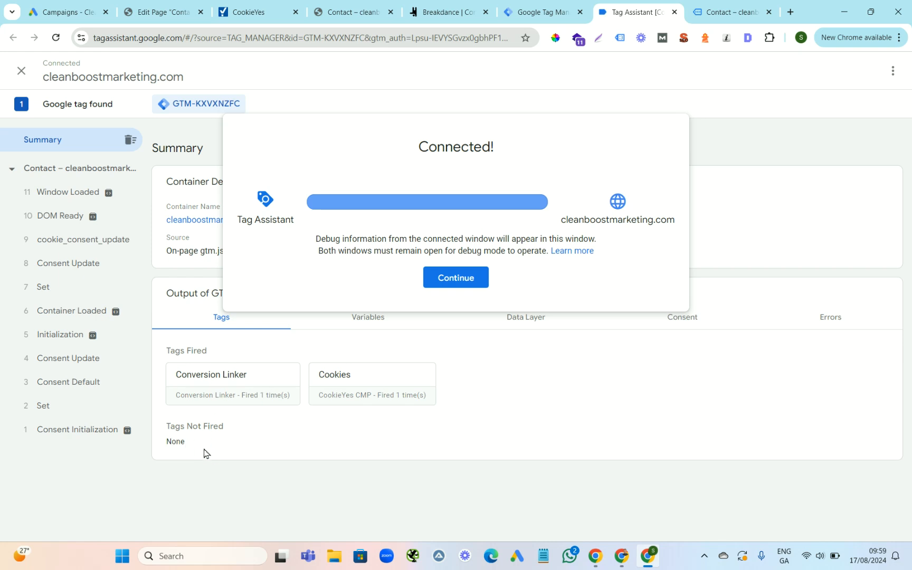
Test the call button on the debug Contact page and check Tag Assistant's event list for the click.
left_click(731, 15)
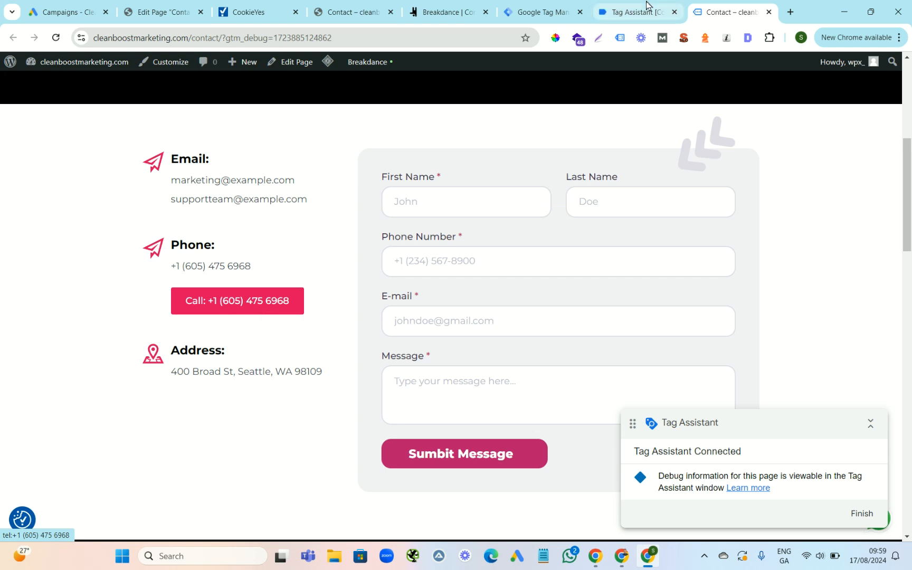
left_click(626, 7)
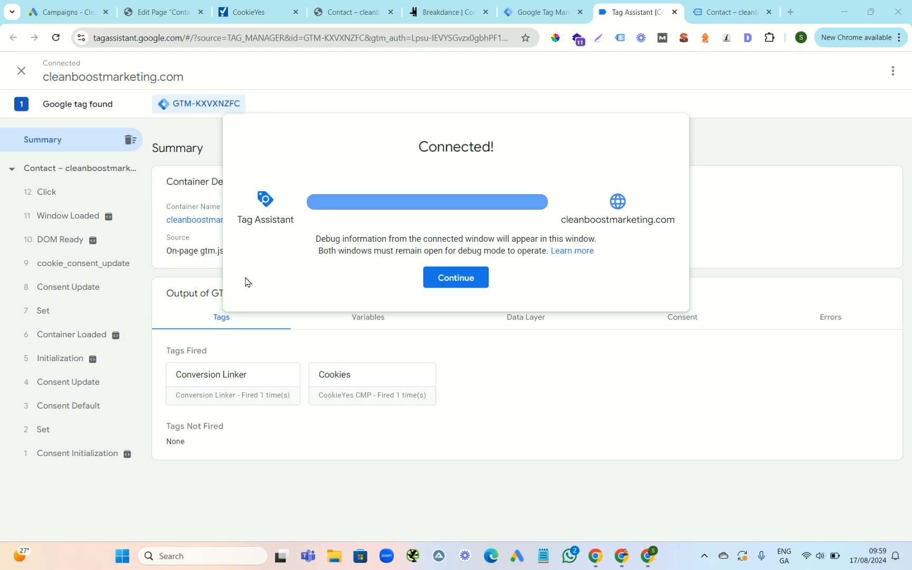
mouse_move(527, 9)
left_click(540, 11)
left_click(611, 11)
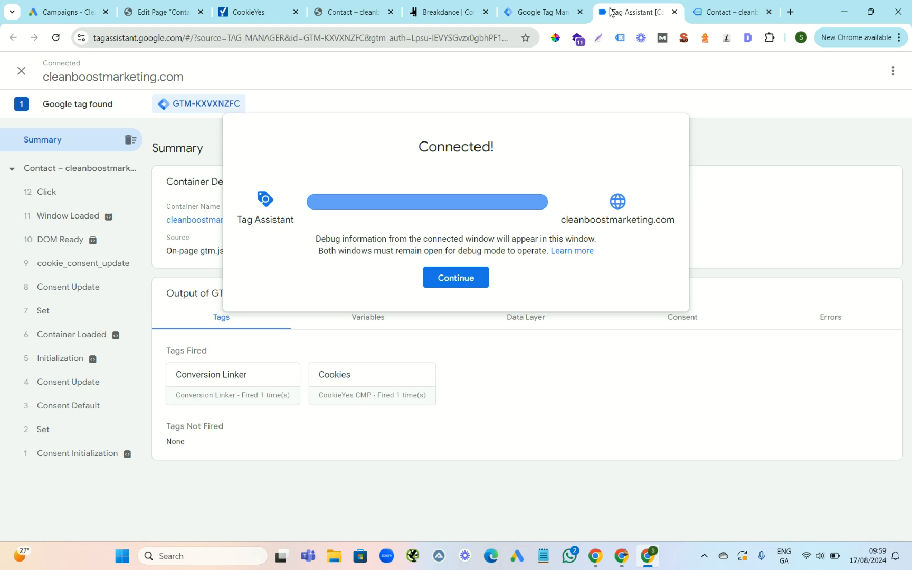
Test the WhatsApp chat button on the debug Contact page and check the event list in Tag Assistant.
left_click(702, 9)
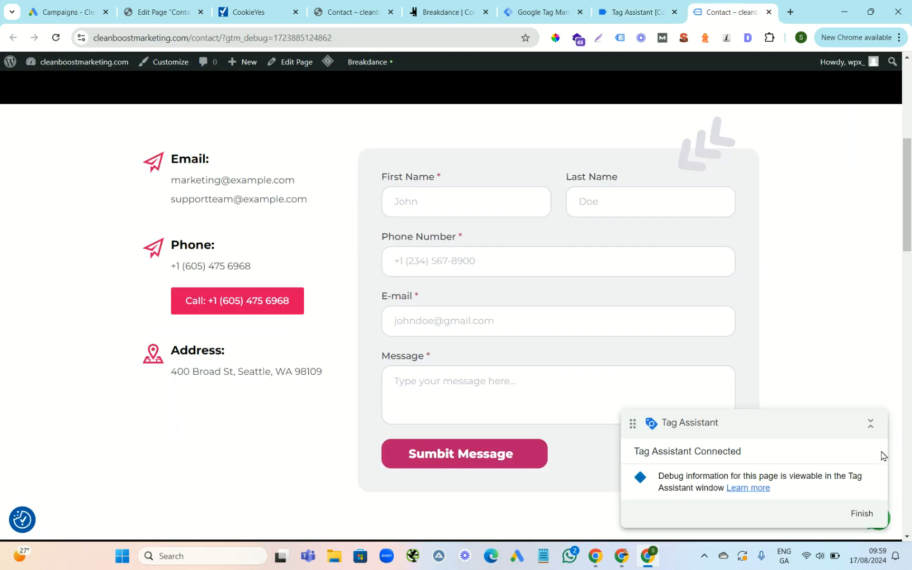
left_click(891, 525)
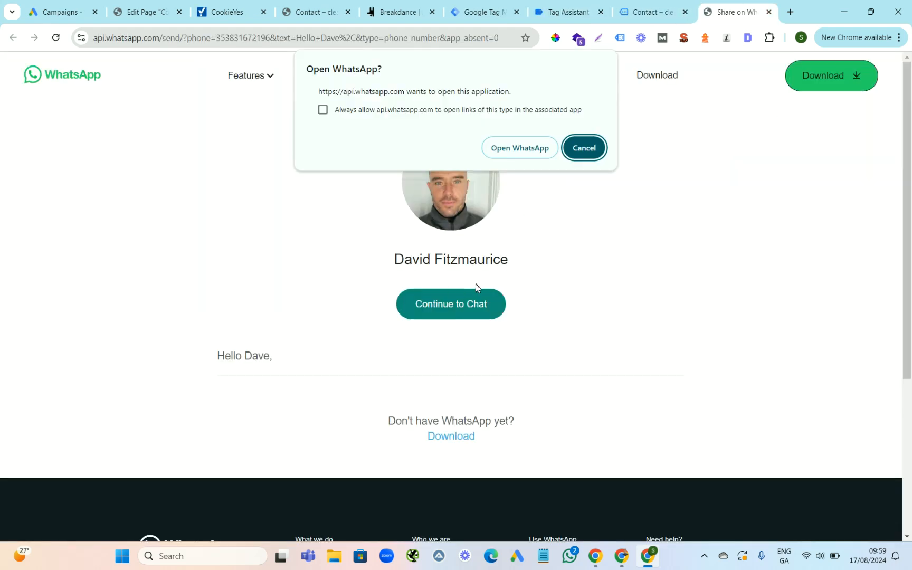
left_click(664, 11)
left_click(557, 15)
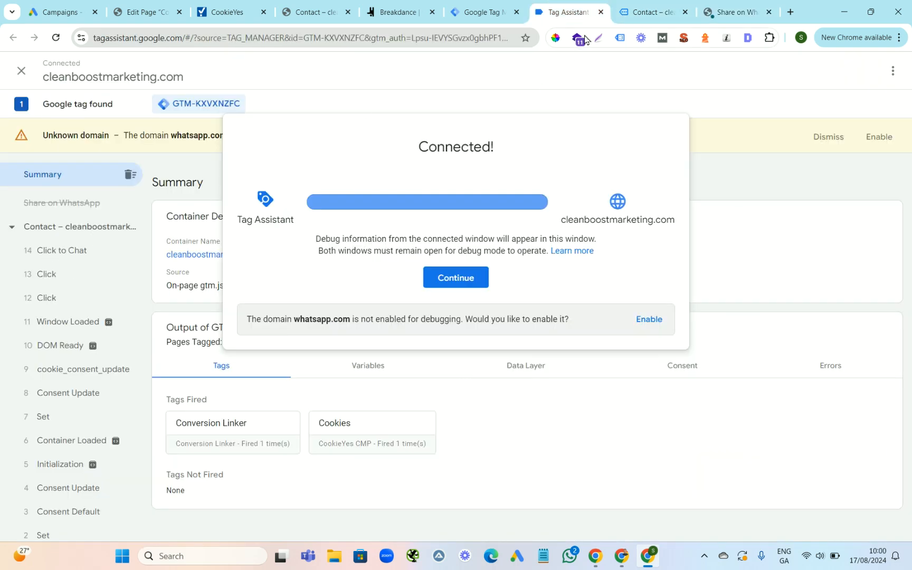
Test the call button on the debug Contact page again and compare its event with the WhatsApp one in Tag Assistant.
left_click(654, 11)
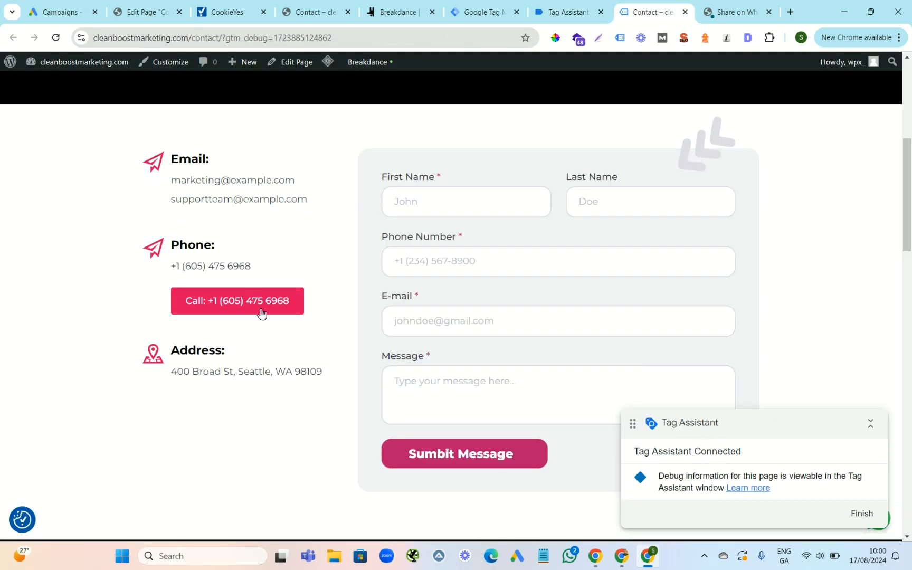
left_click(560, 15)
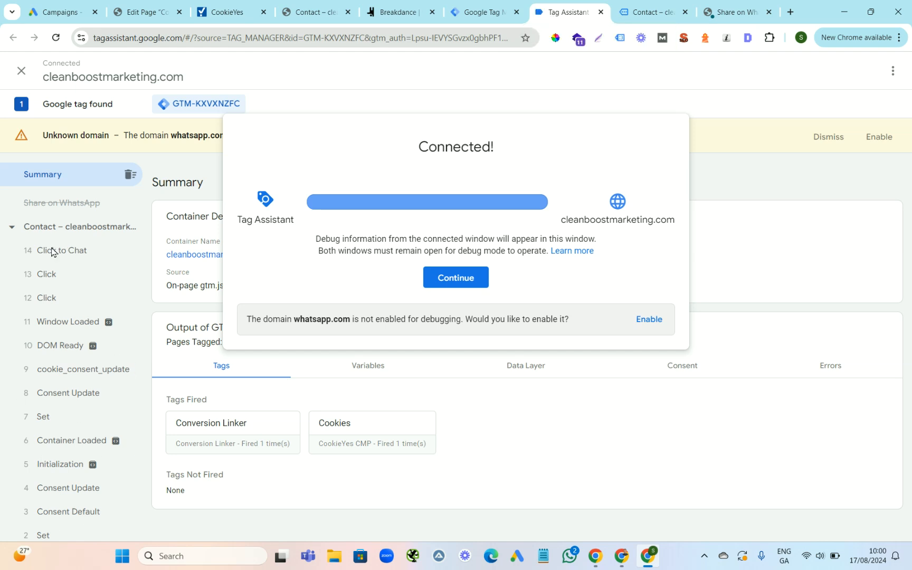
left_click(648, 12)
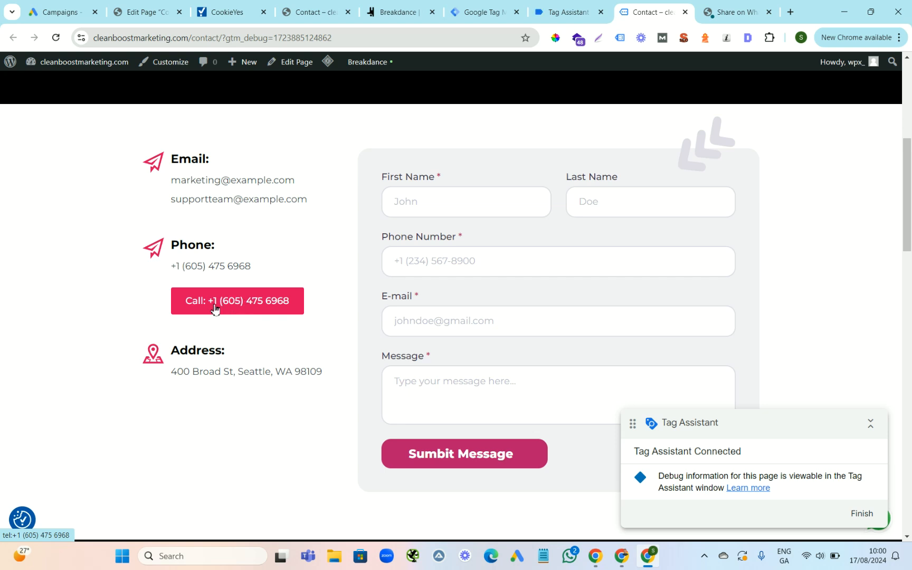
left_click(555, 10)
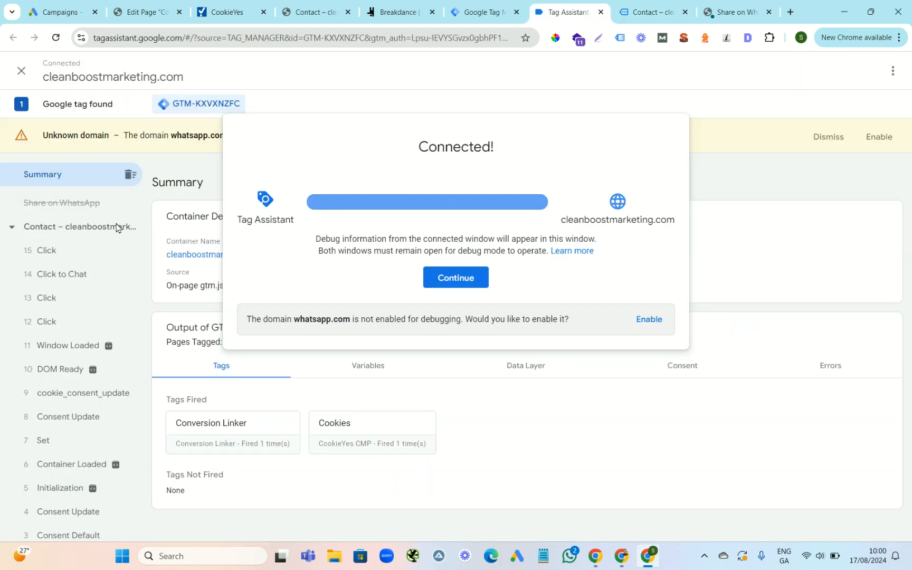
Dismiss the connection message and inspect the Click to Chat event, comparing it with the WhatsApp button on the live Contact page.
left_click(54, 253)
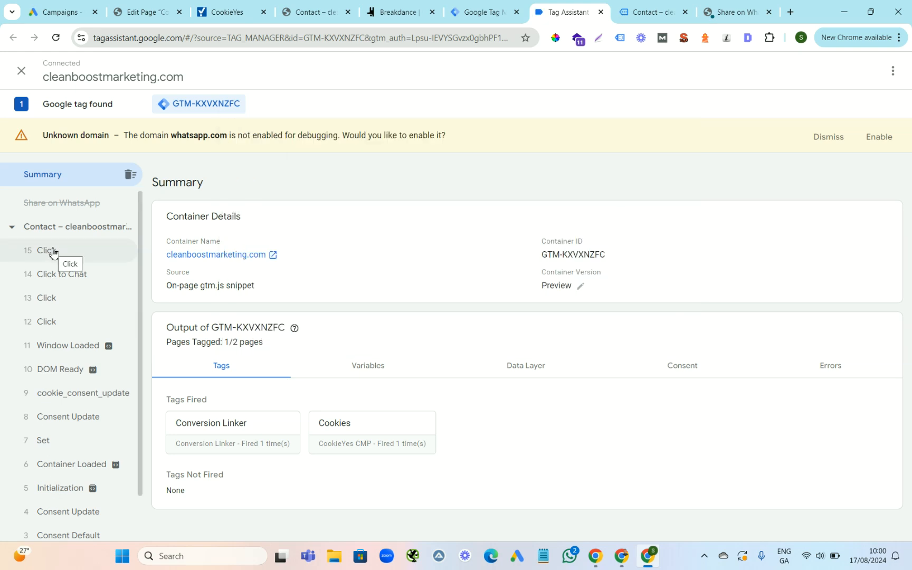
left_click(66, 279)
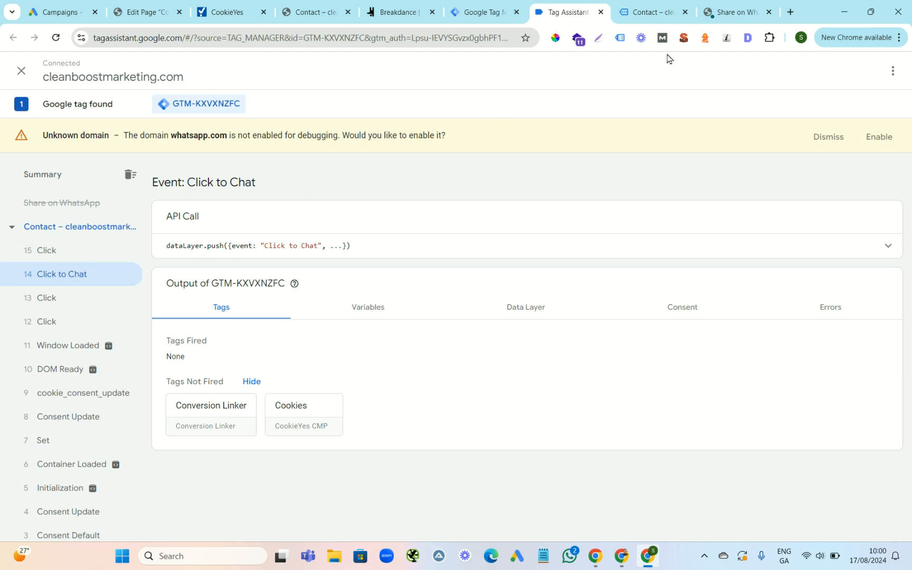
left_click(316, 10)
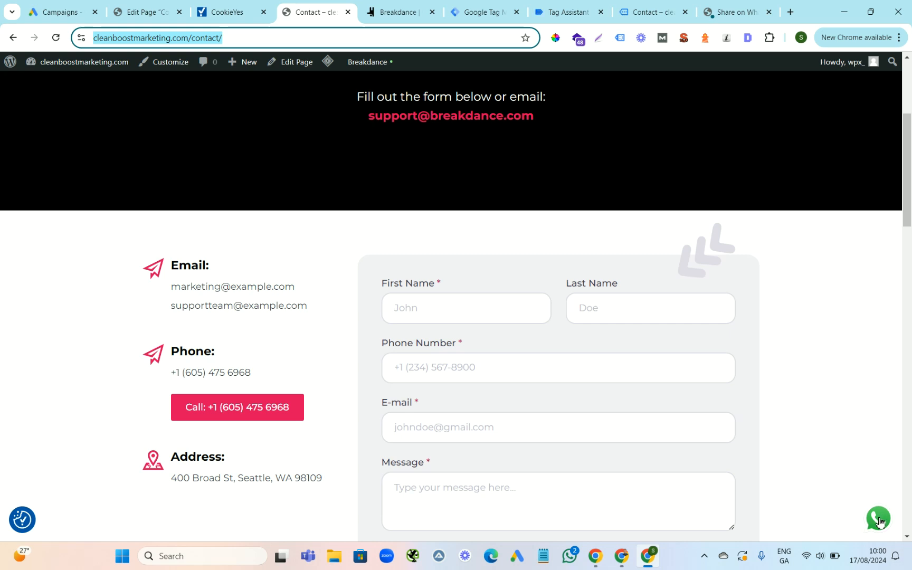
left_click(560, 12)
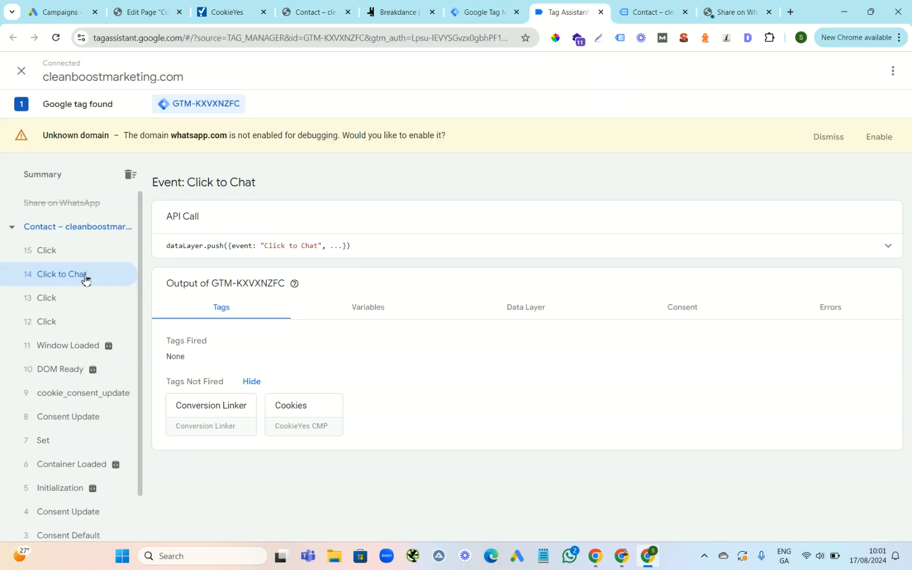
Show the variables of the Click to Chat event and copy the Click Text value "WhatsApp us".
left_click(369, 312)
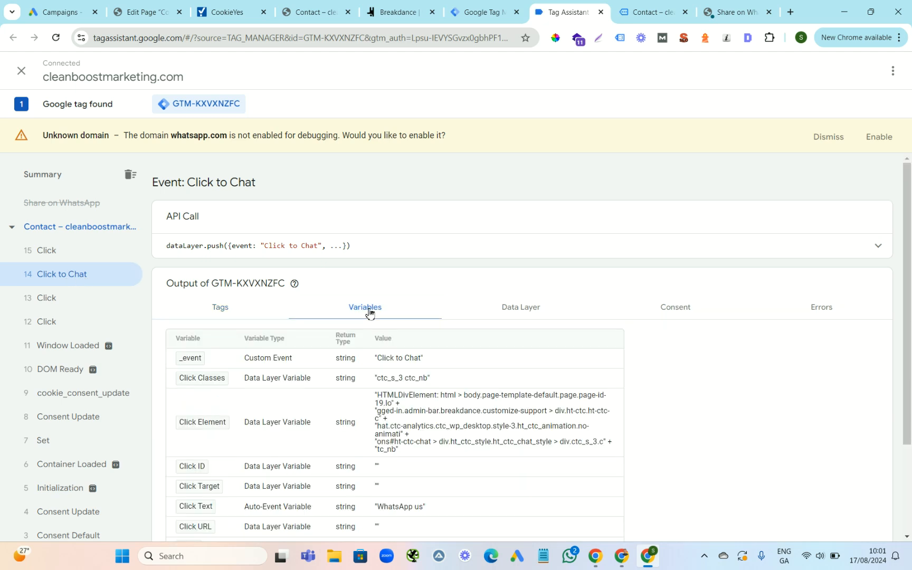
scroll(899, 382, "down", 3)
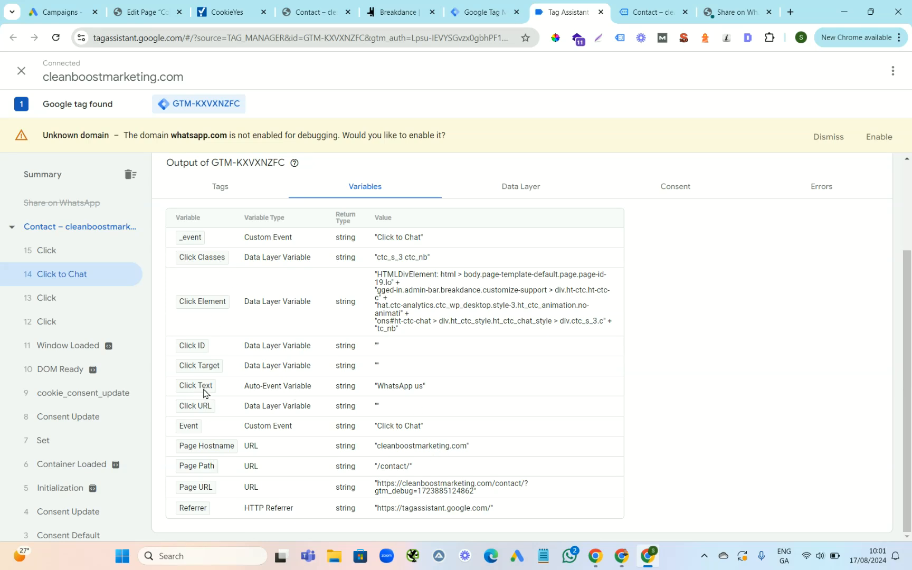
left_click_drag(422, 388, 379, 391)
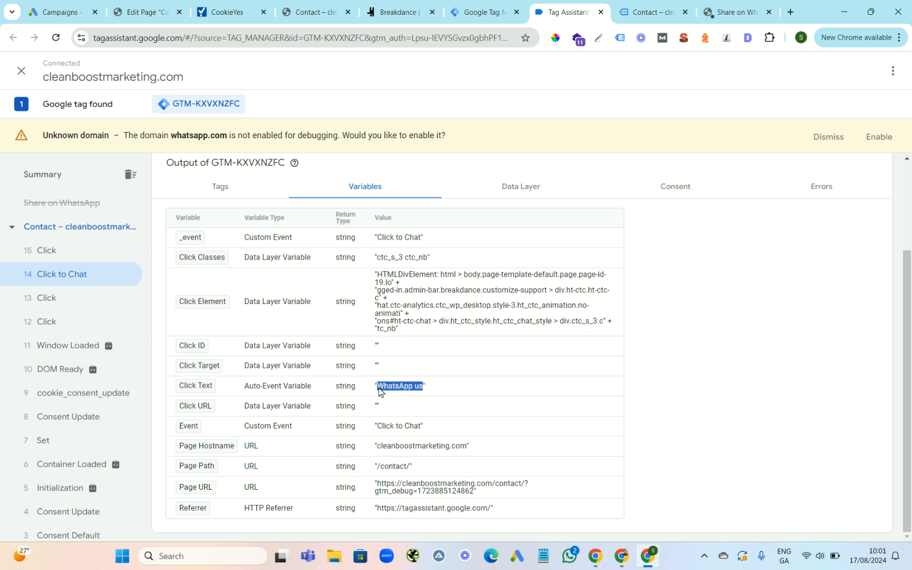
right_click(385, 391)
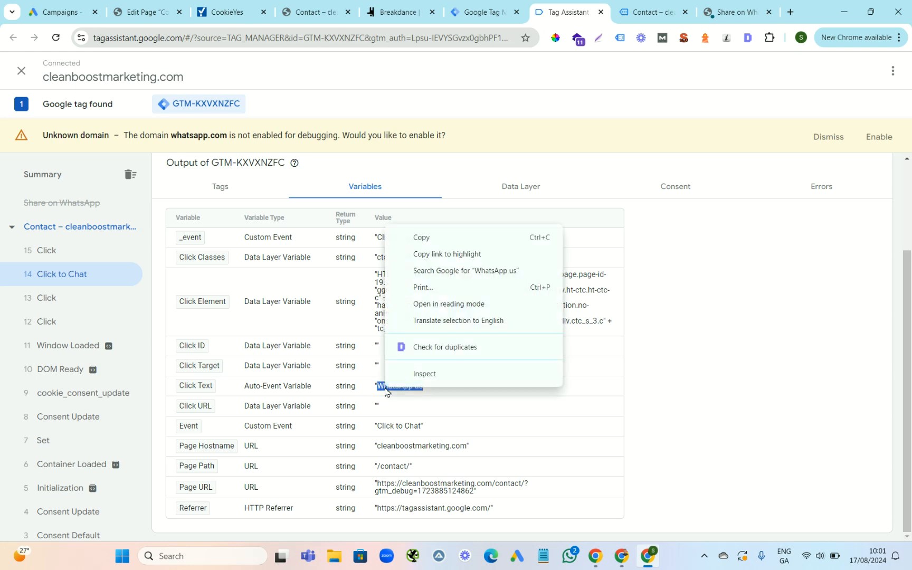
left_click(433, 242)
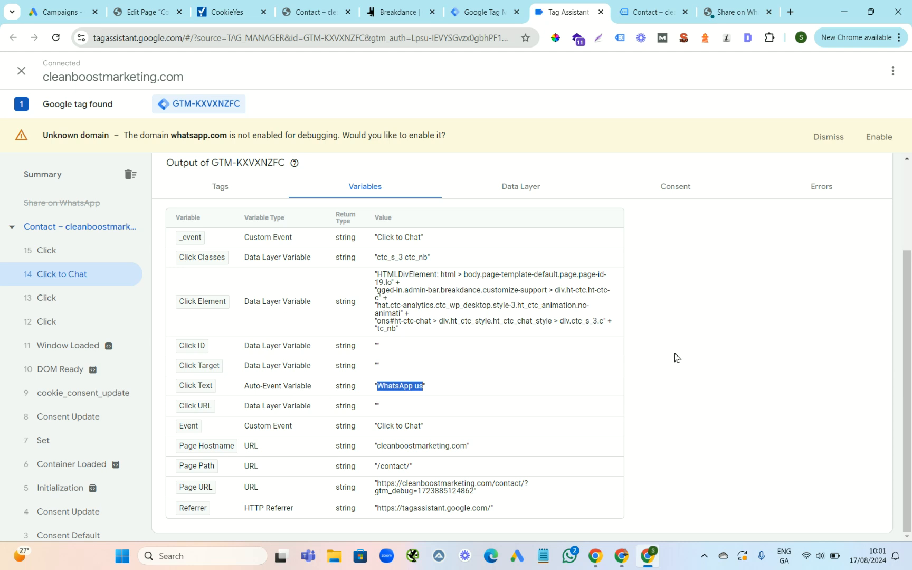
left_click(866, 292)
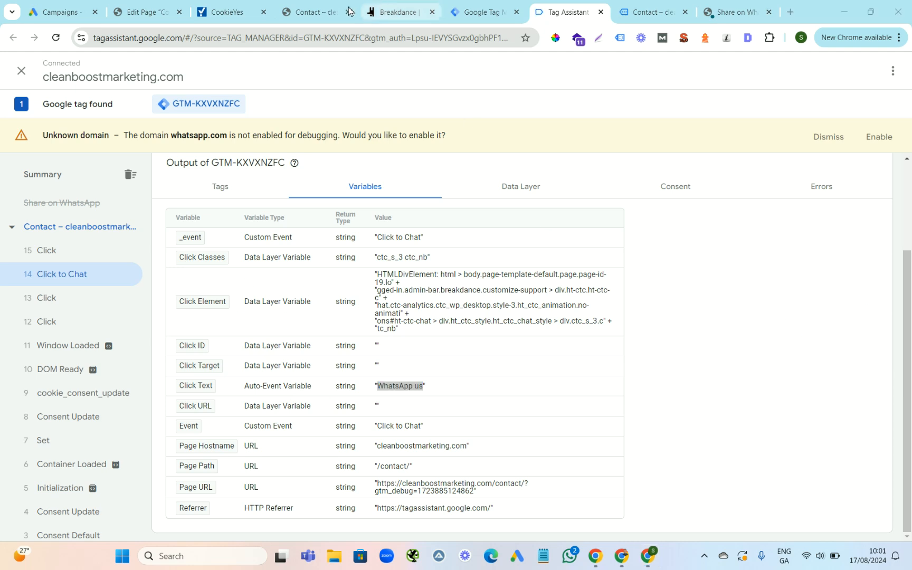
Start a new trigger in the Tag Manager container and name it "Whatsapp Button".
left_click(319, 12)
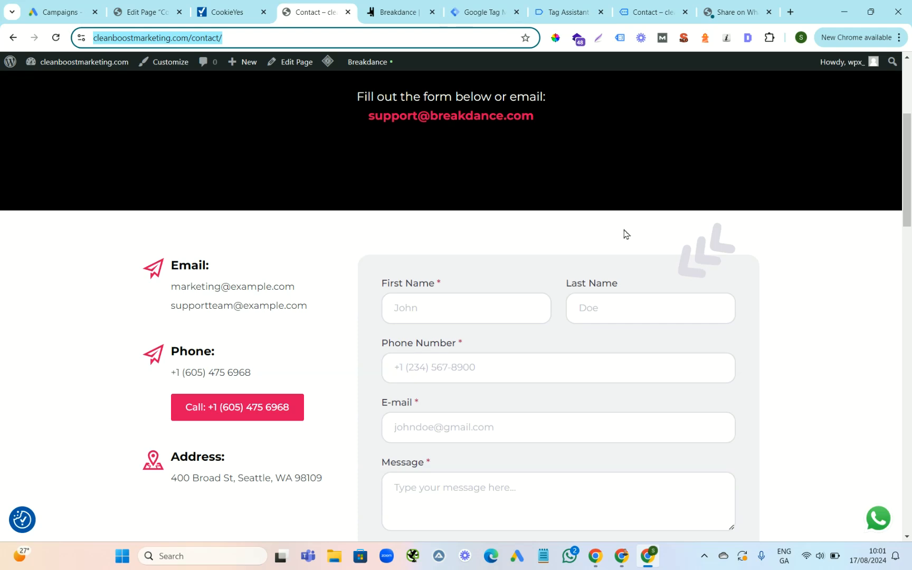
left_click(475, 15)
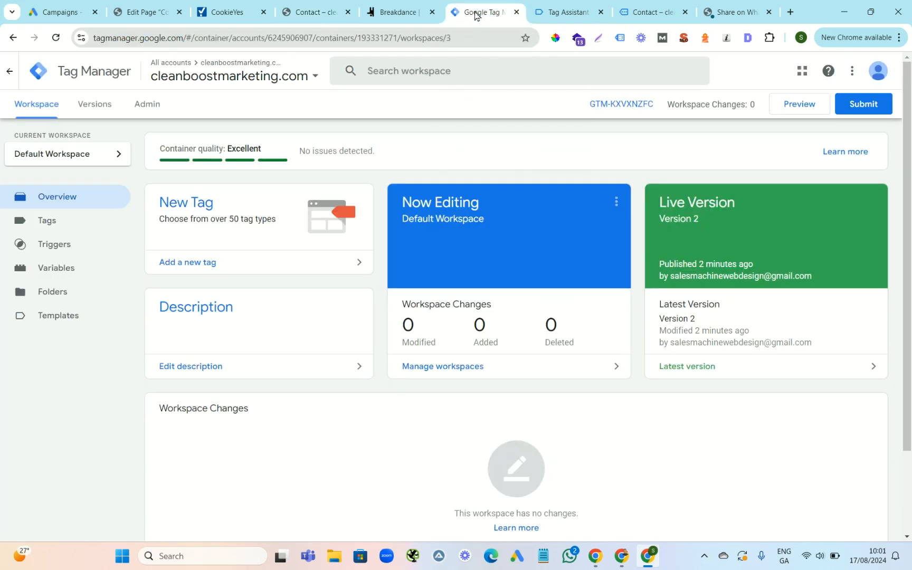
left_click(57, 249)
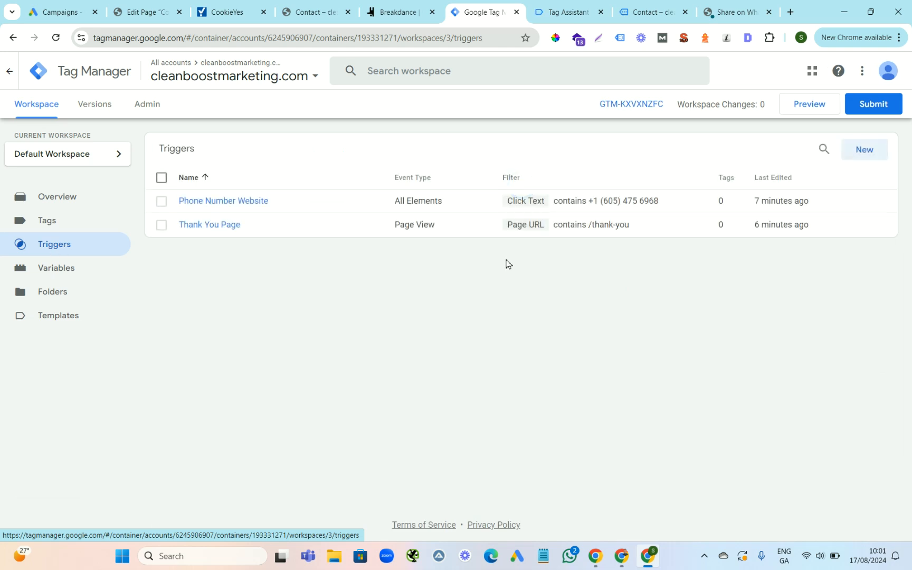
left_click(863, 151)
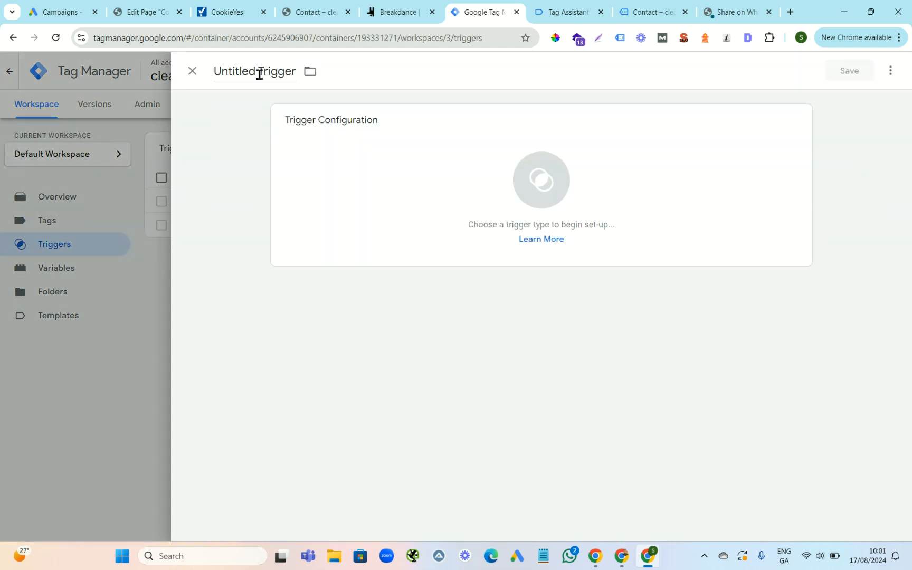
triple_click(259, 74)
type("W")
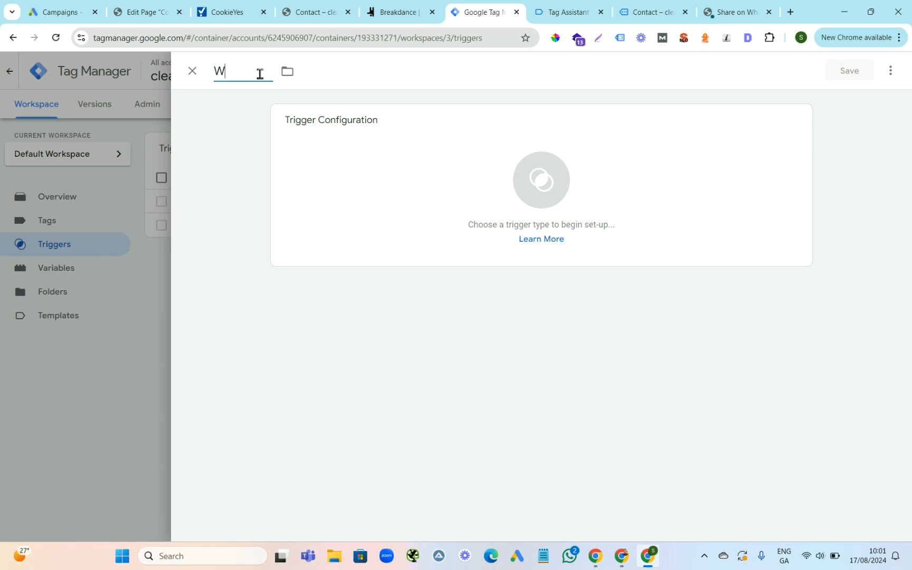
type("hatsapp Button")
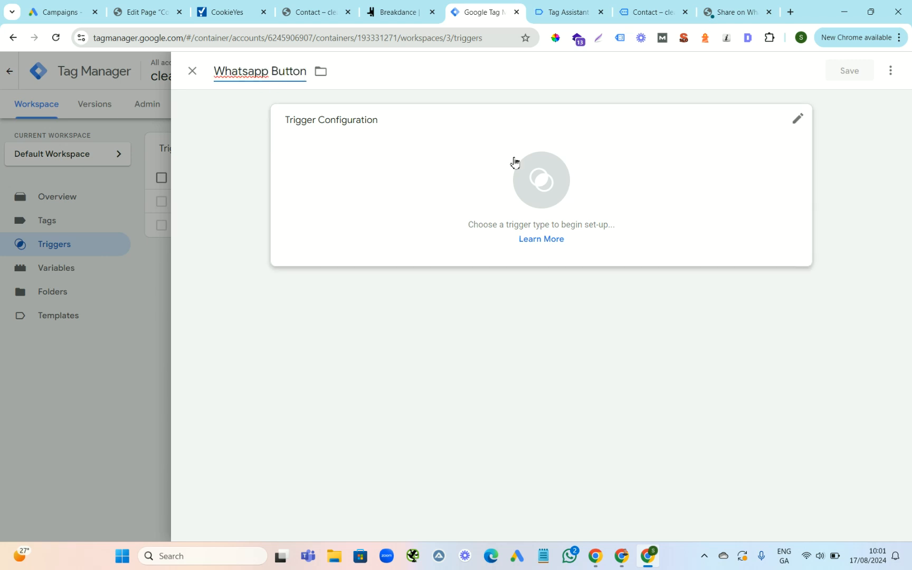
Set the trigger type to Click - All Elements and make it fire on Some Clicks.
left_click(798, 121)
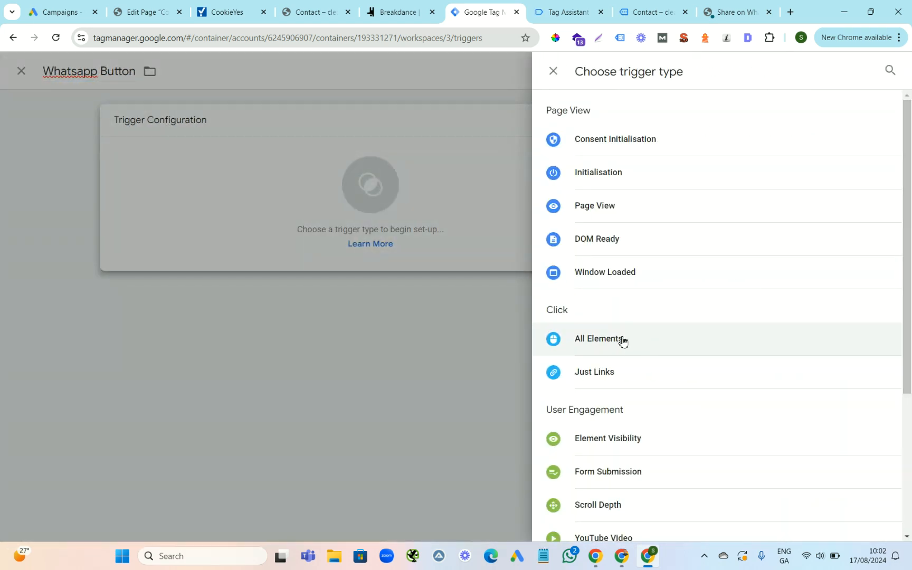
left_click(617, 341)
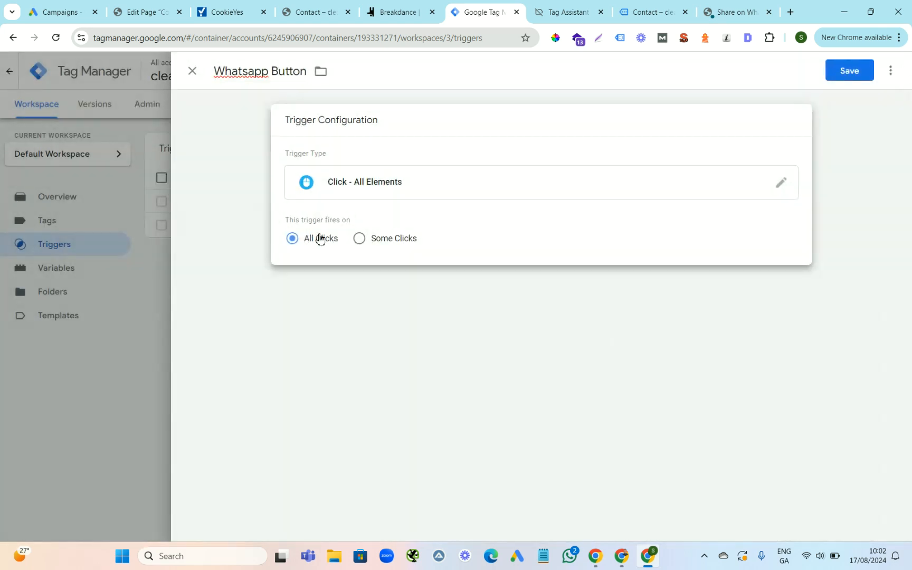
left_click(361, 239)
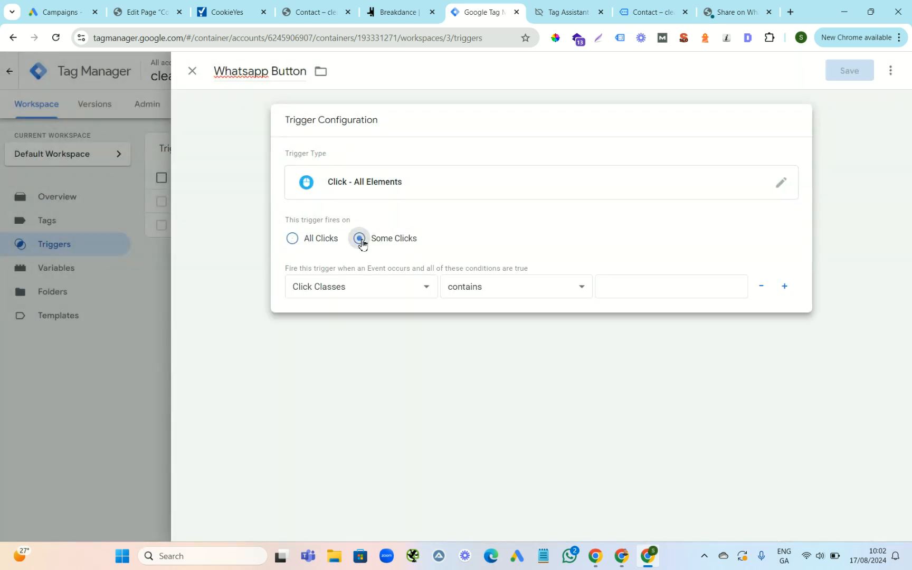
left_click(397, 287)
left_click(396, 287)
Switch to Tag Assistant and copy the Click Text value "WhatsApp us" from the Click to Chat event's variables.
left_click(546, 13)
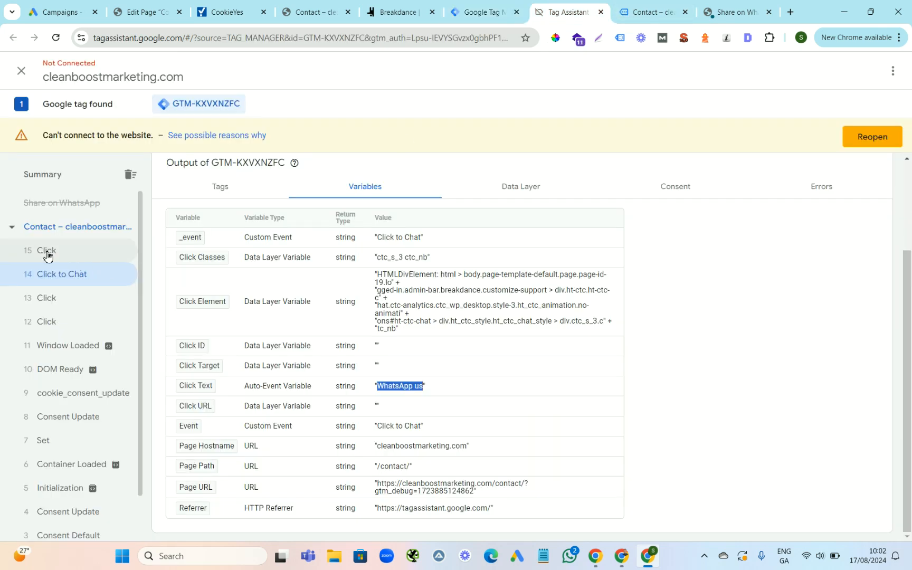
left_click(659, 11)
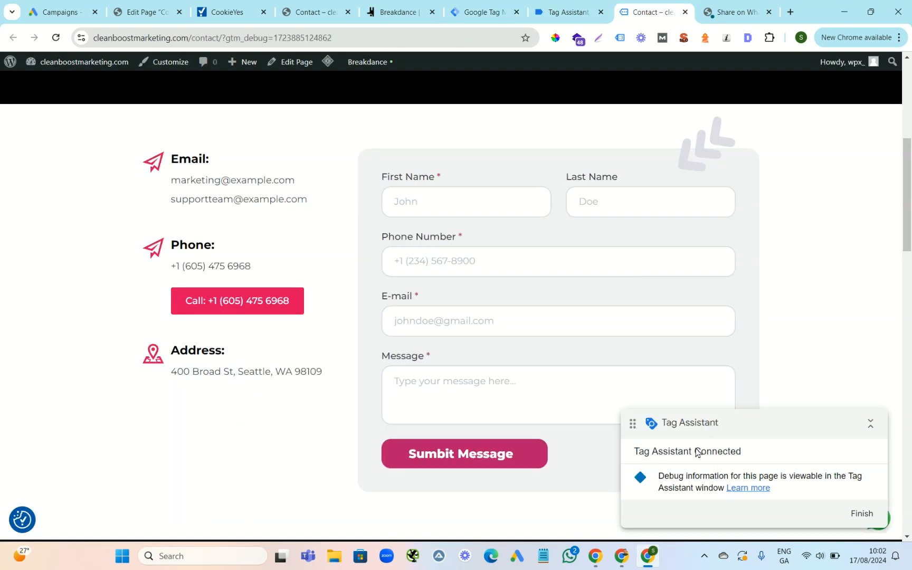
left_click(560, 13)
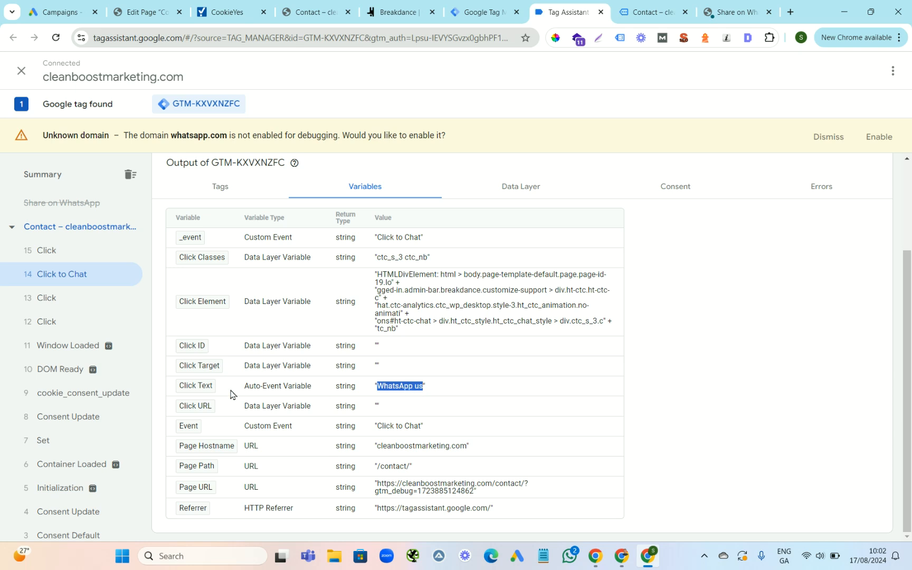
right_click(403, 385)
left_click(452, 237)
Back in Tag Manager, set the trigger's firing condition to Click Text contains "WhatsApp us".
left_click(469, 19)
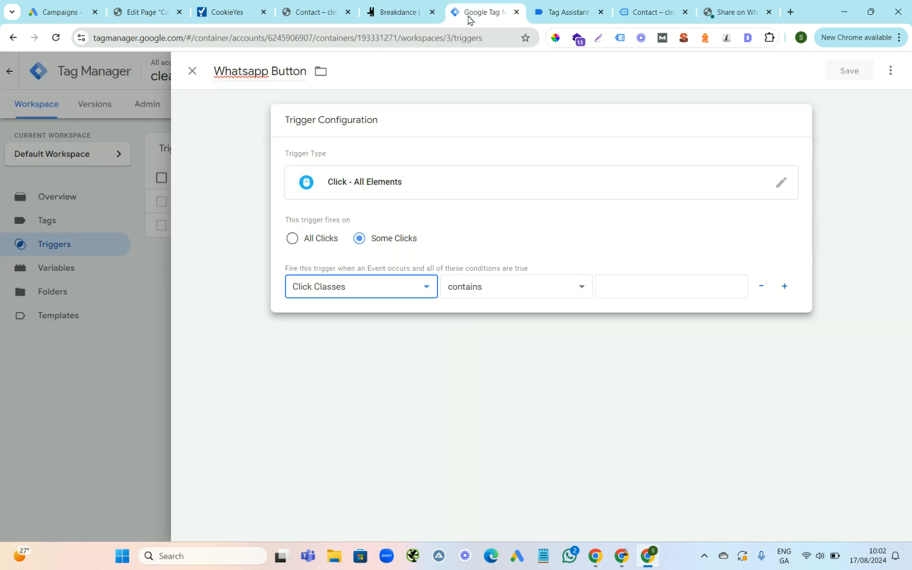
left_click(427, 288)
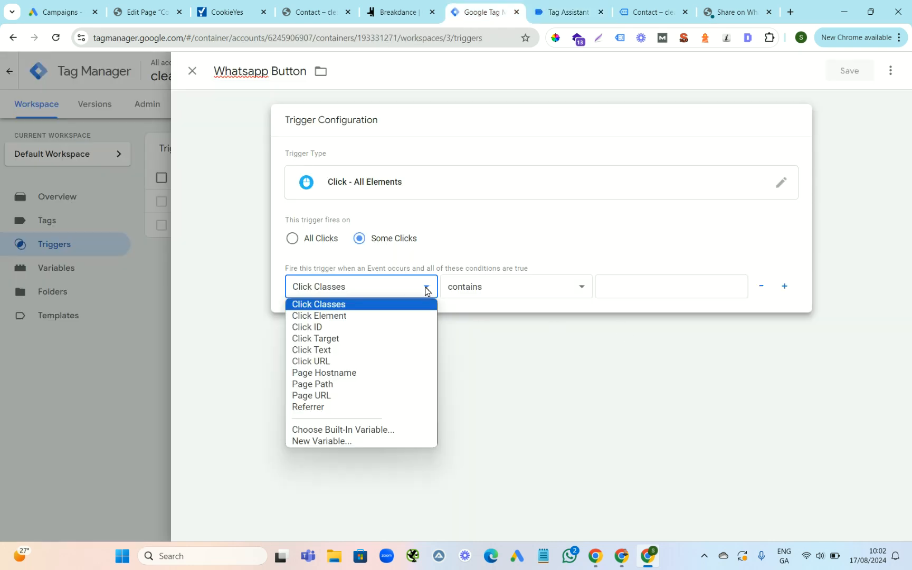
left_click(318, 350)
left_click(637, 282)
key("ctrl+v")
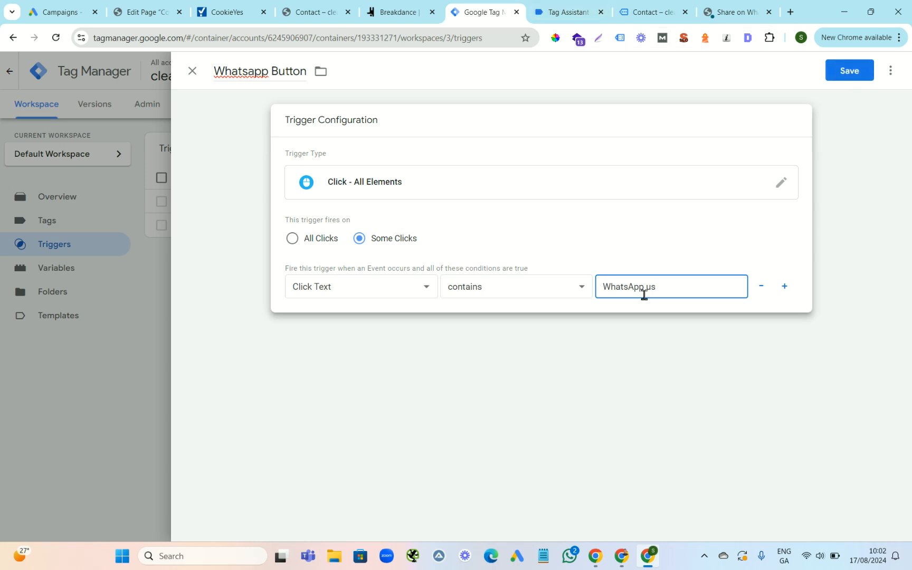
Compare the condition variables with those in Tag Assistant, and switch the trigger condition's variable to Click Classes.
left_click(560, 10)
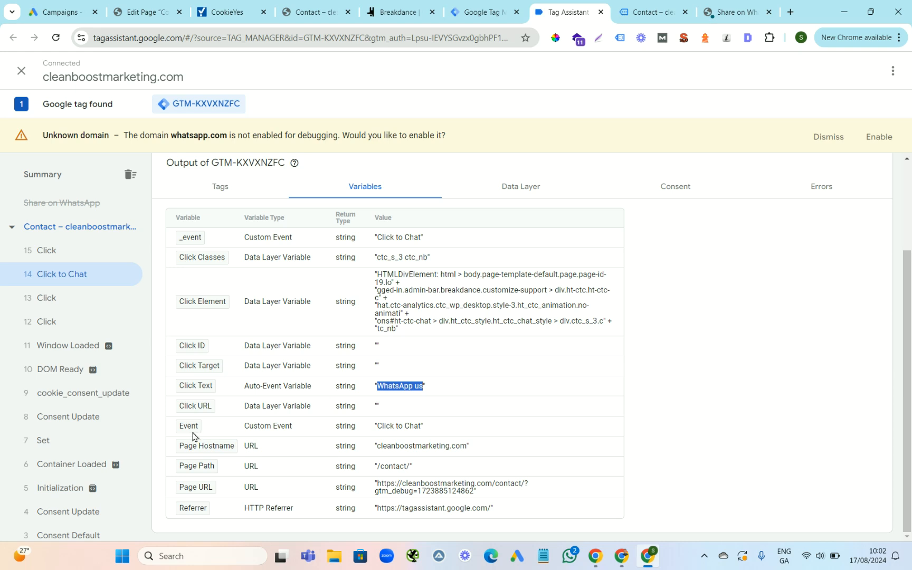
left_click(469, 5)
left_click(347, 292)
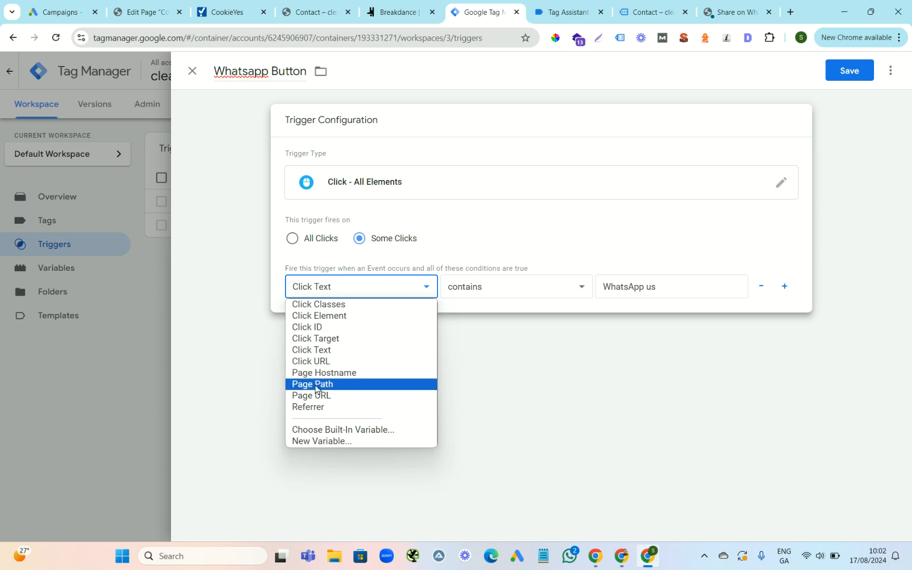
left_click(569, 12)
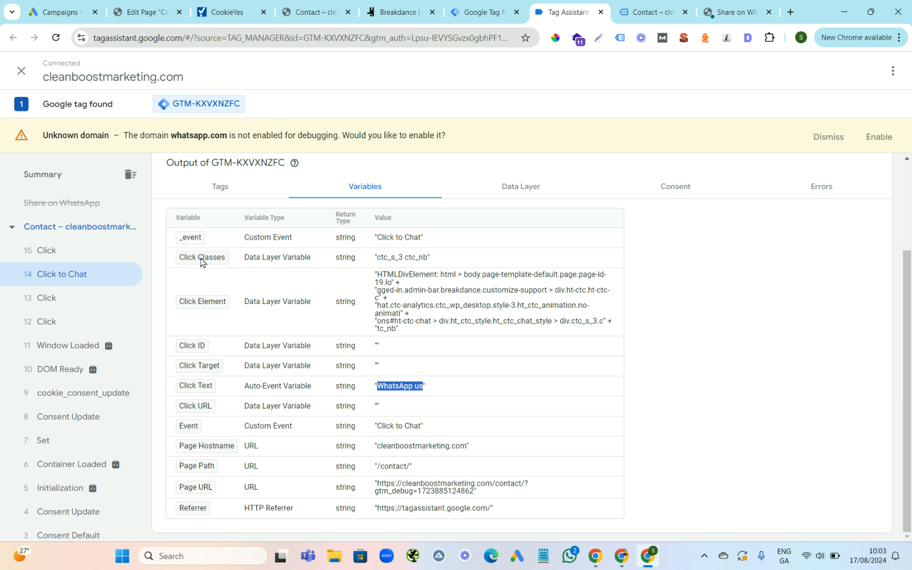
left_click(482, 13)
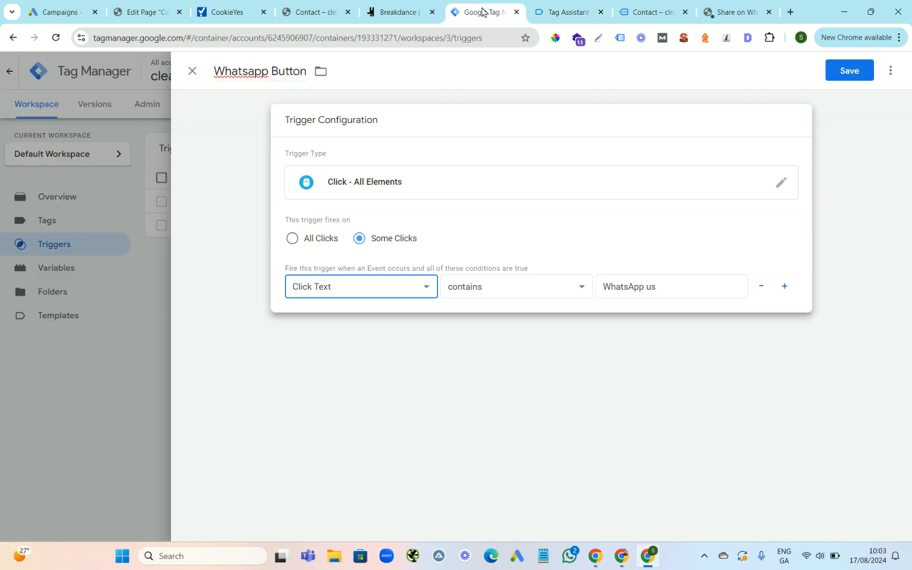
left_click(385, 296)
left_click(337, 304)
Copy the Click Classes value "ctc_s_3 ctc_nb" from Tag Assistant and use it as the trigger condition's value.
left_click(555, 9)
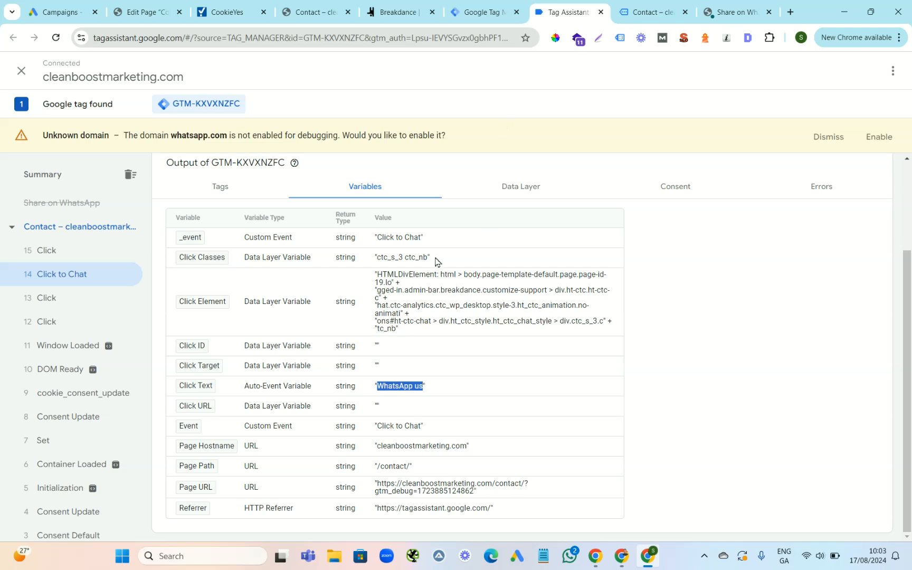
left_click_drag(425, 259, 377, 261)
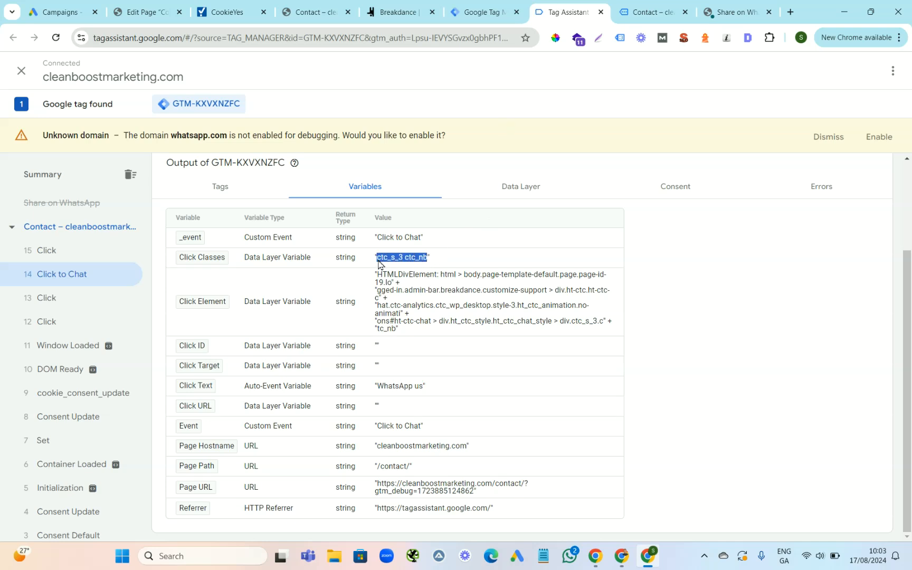
right_click(383, 261)
left_click(420, 273)
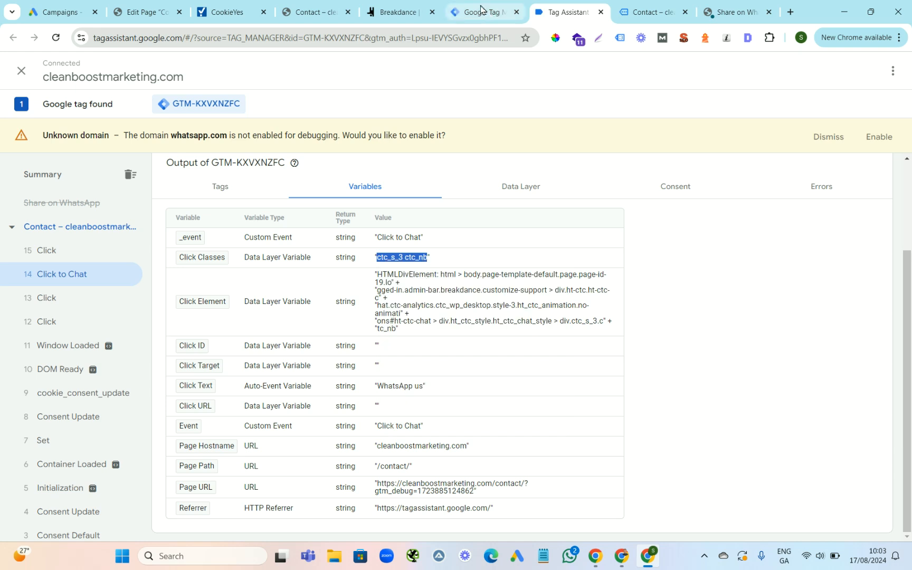
left_click(480, 11)
left_click(634, 287)
key("ctrl+a")
key("ctrl+v")
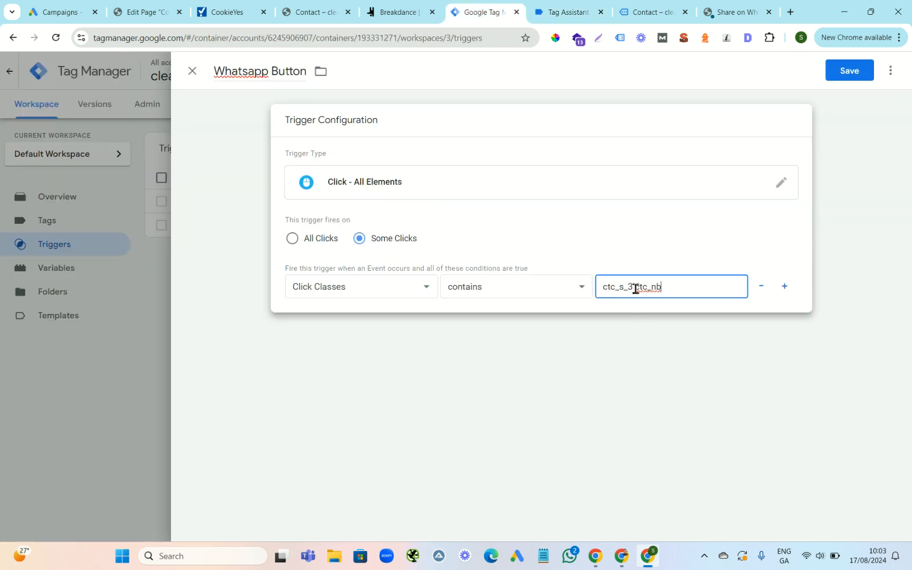
Change the trigger condition's variable to Click Text and copy the "WhatsApp us" value from Tag Assistant.
left_click(407, 296)
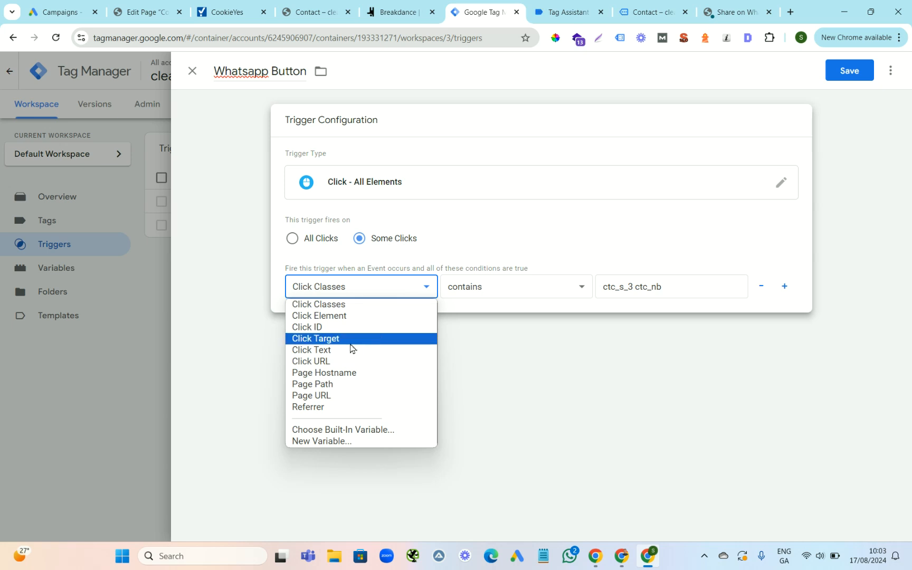
left_click(317, 351)
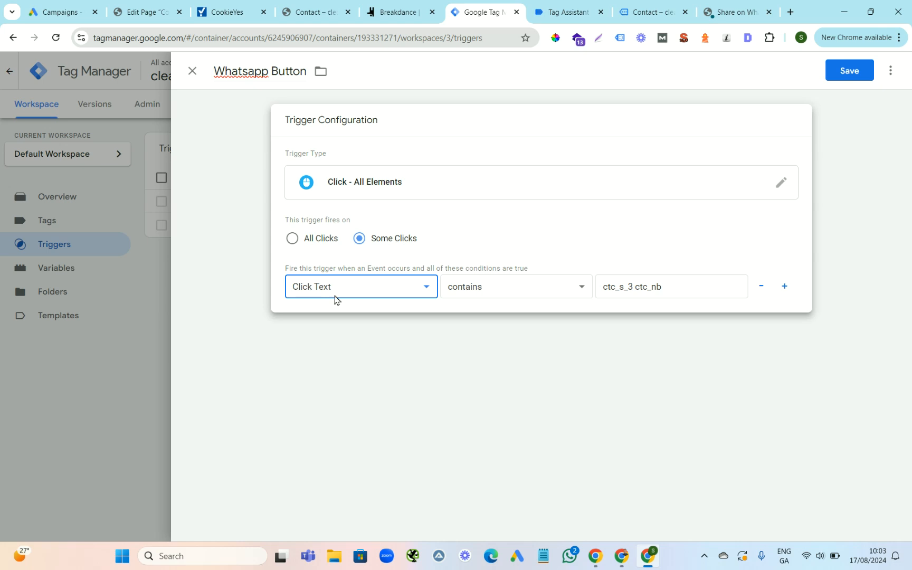
left_click(567, 11)
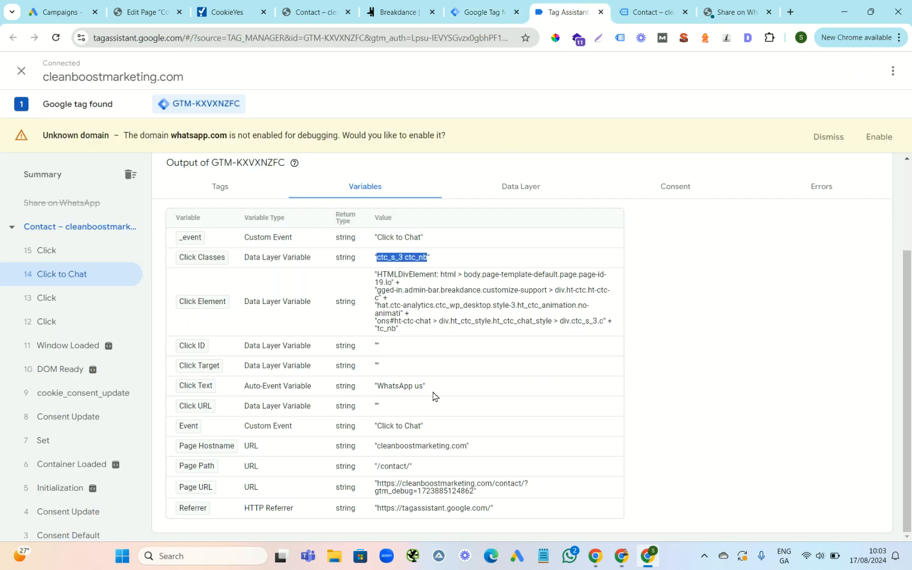
left_click_drag(422, 390, 378, 390)
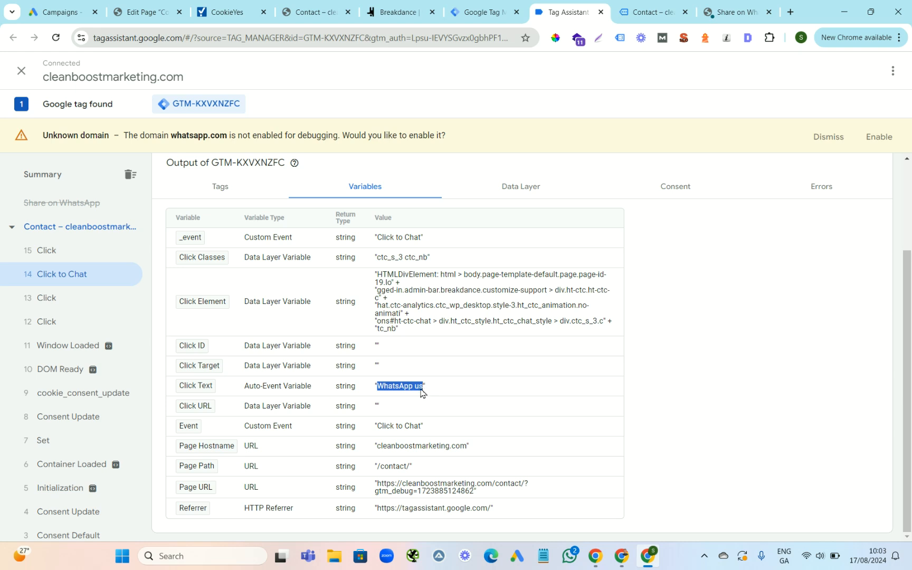
right_click(401, 390)
left_click(445, 240)
Replace the trigger condition's value in Tag Manager with "WhatsApp us" and save the trigger.
left_click(467, 12)
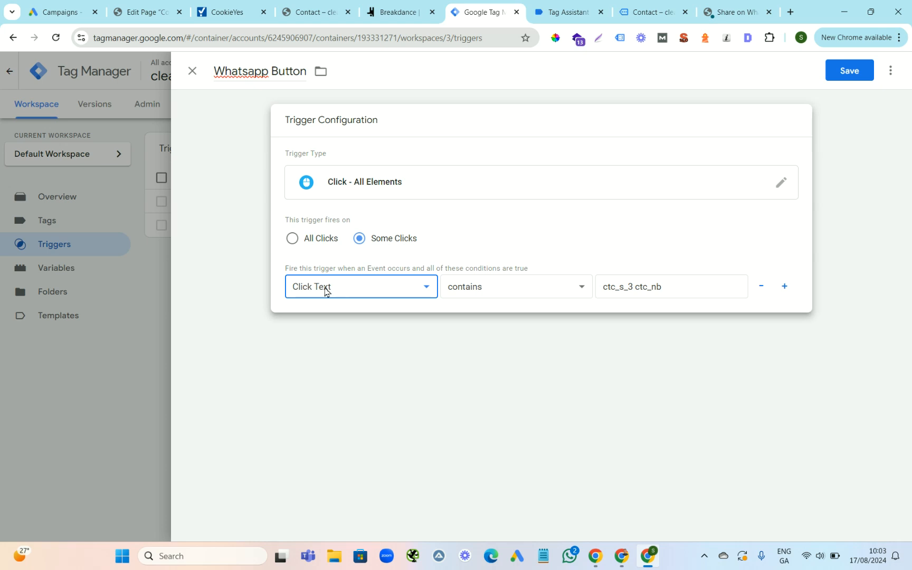
triple_click(644, 292)
type("WhatsApp us")
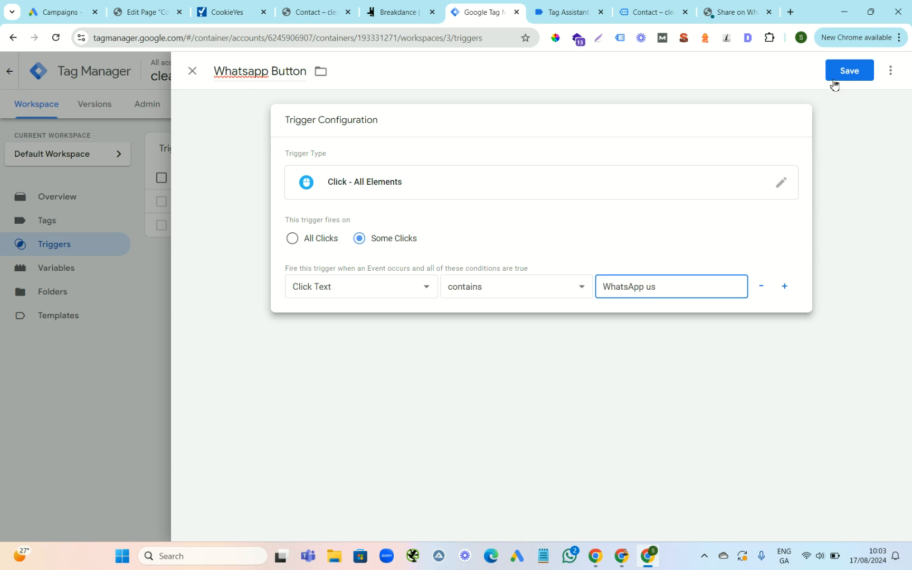
left_click(853, 76)
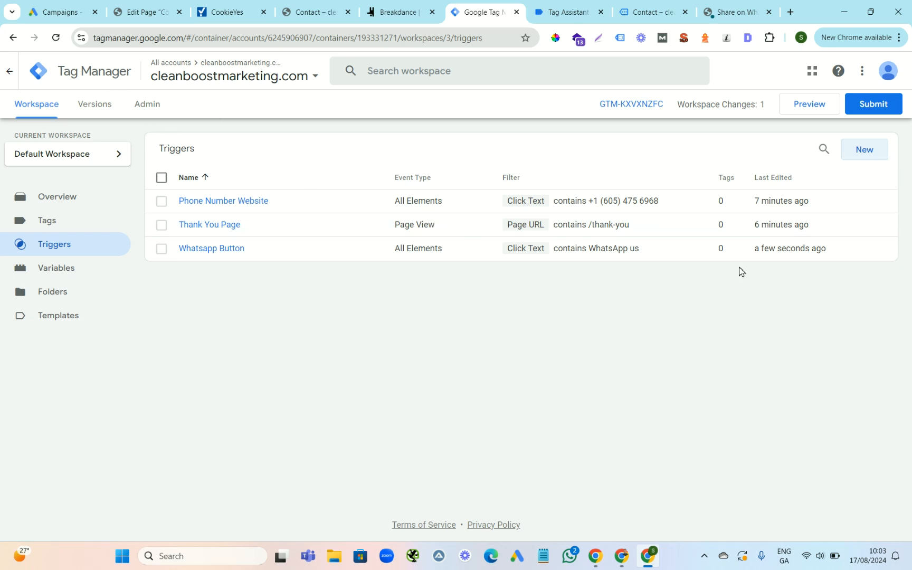
Switch to Google Ads, search for "conversion" and open the Conversion goals page.
key("alt+Tab")
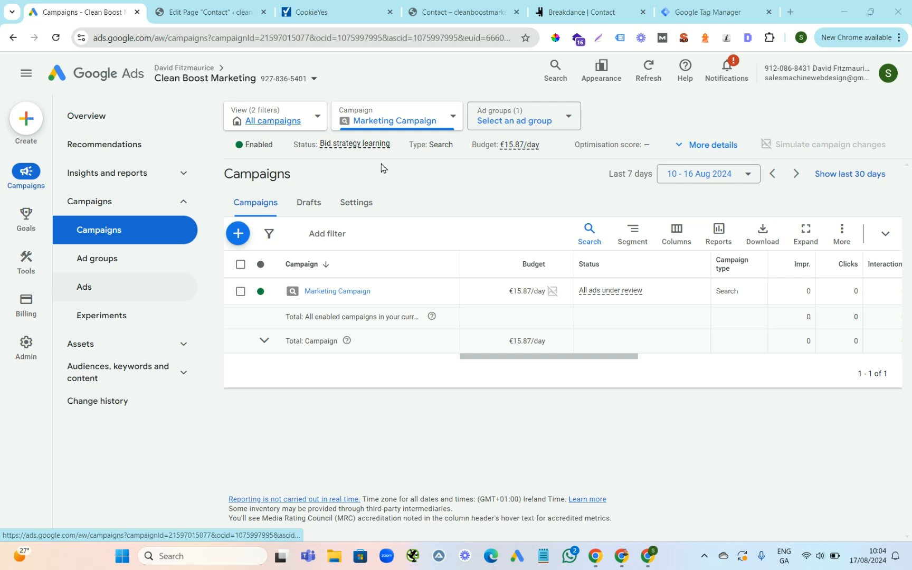
left_click(555, 69)
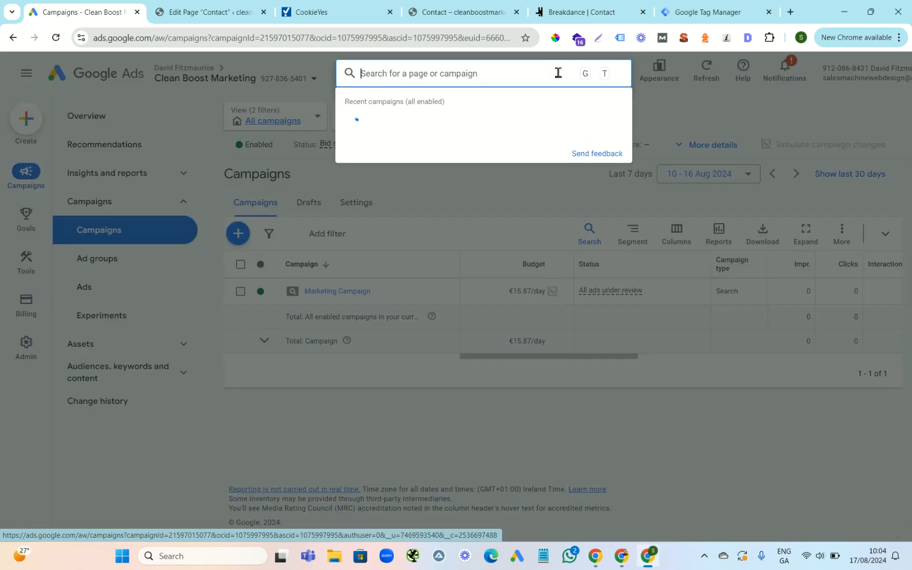
type("conve")
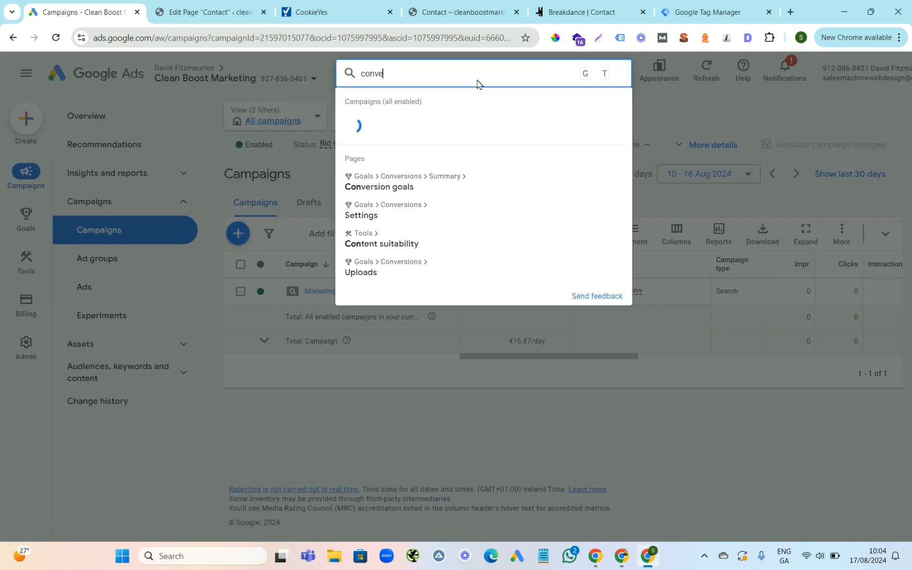
type("rsion")
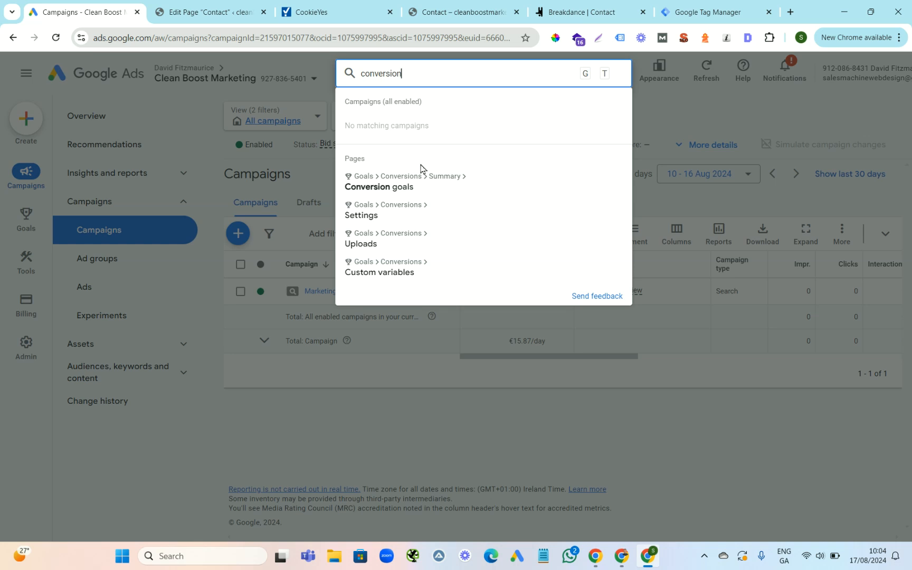
left_click(410, 187)
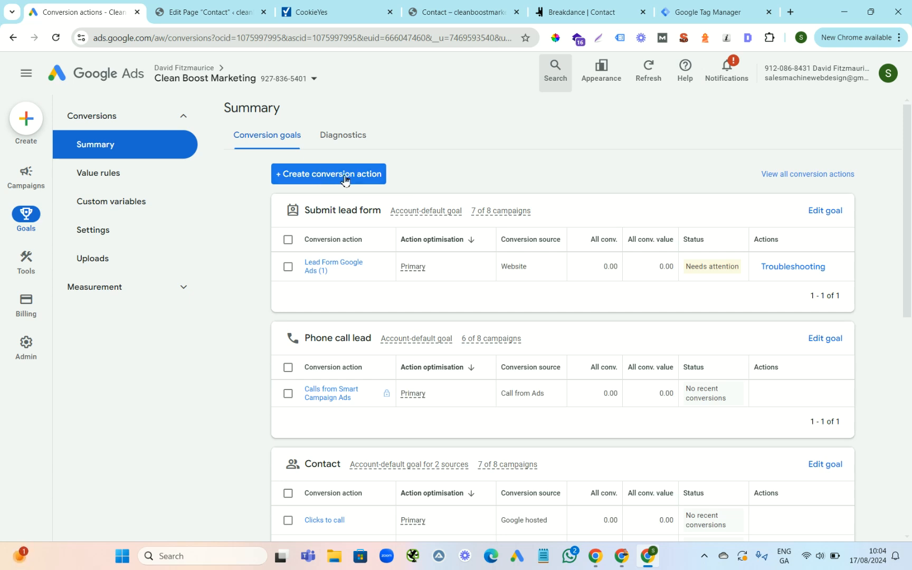
Start a new conversion action that tracks website conversions.
left_click(323, 176)
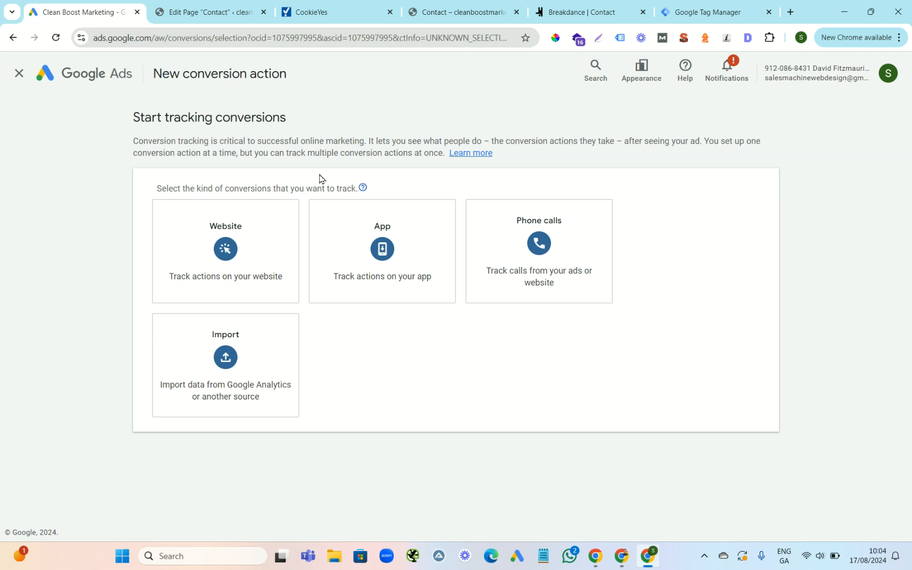
mouse_move(266, 216)
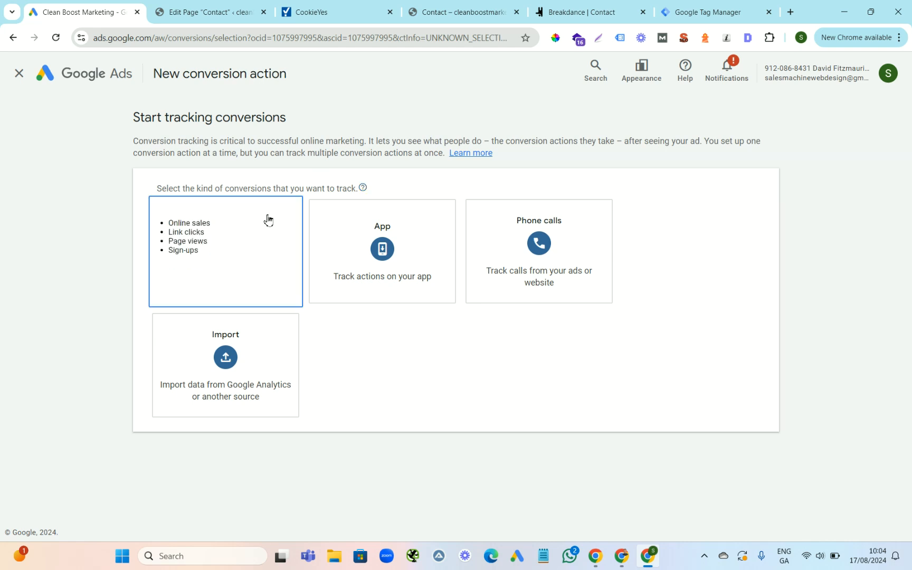
left_click(222, 244)
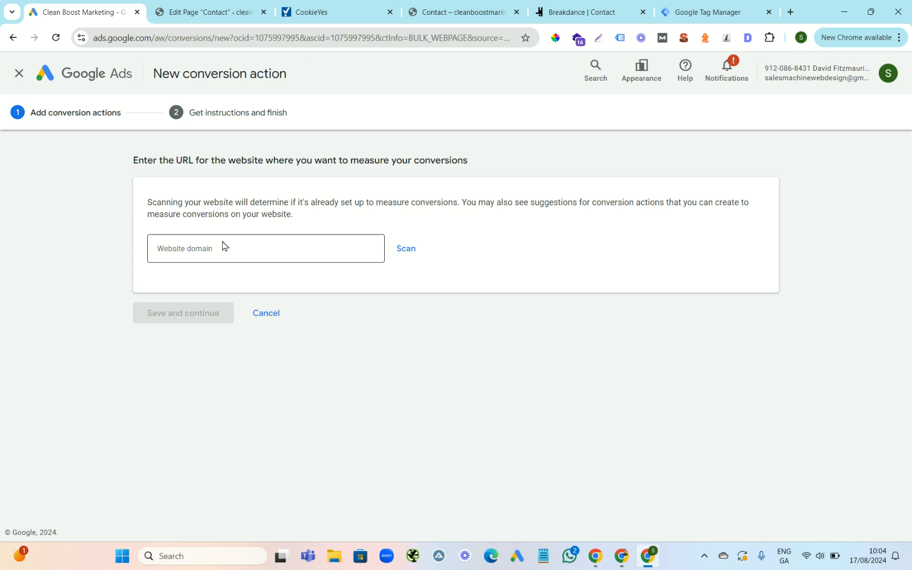
left_click(453, 12)
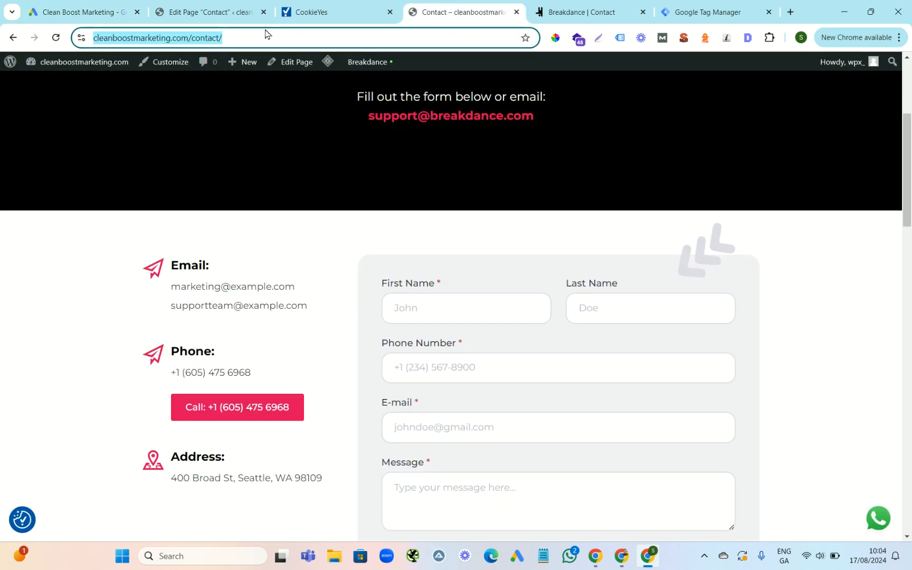
left_click(204, 42)
left_click_drag(221, 41, 97, 37)
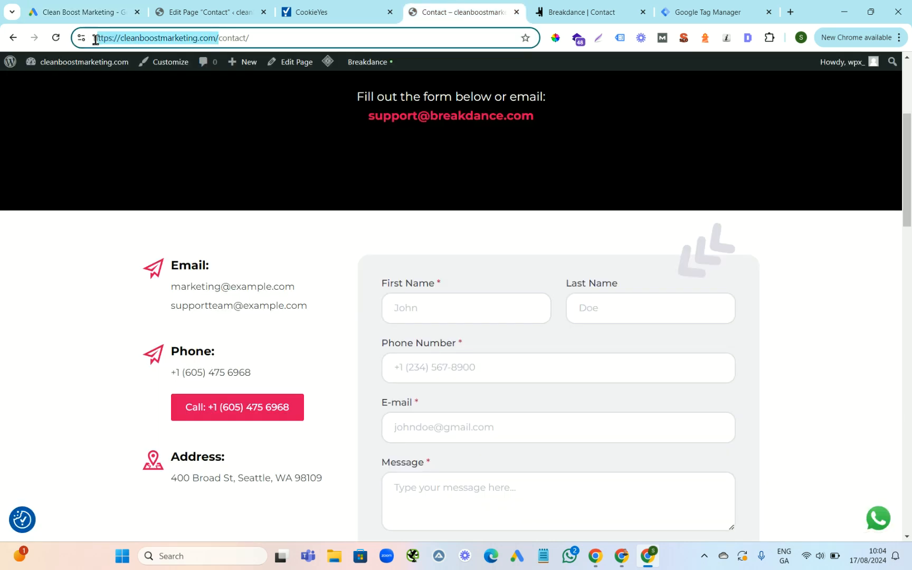
right_click(125, 39)
left_click(167, 149)
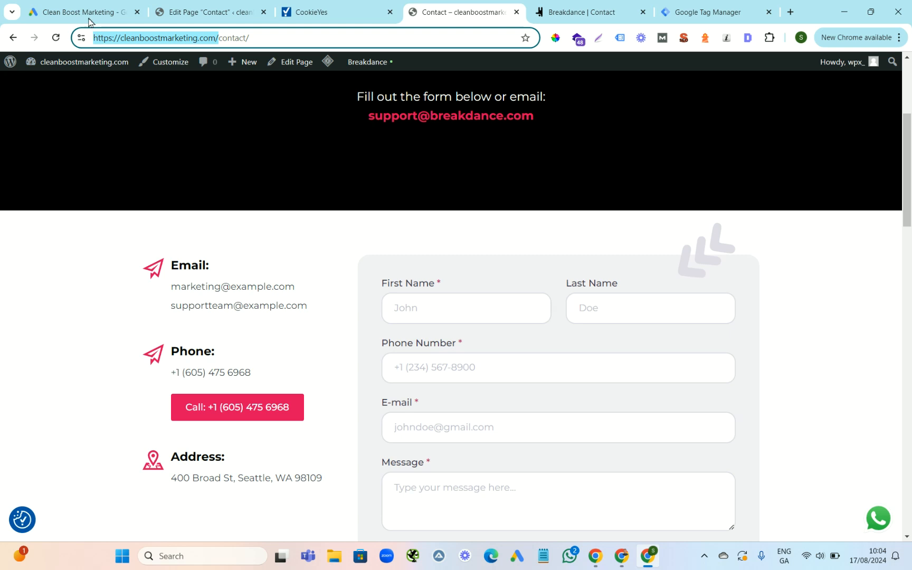
left_click(88, 18)
left_click(234, 252)
key("ctrl+v")
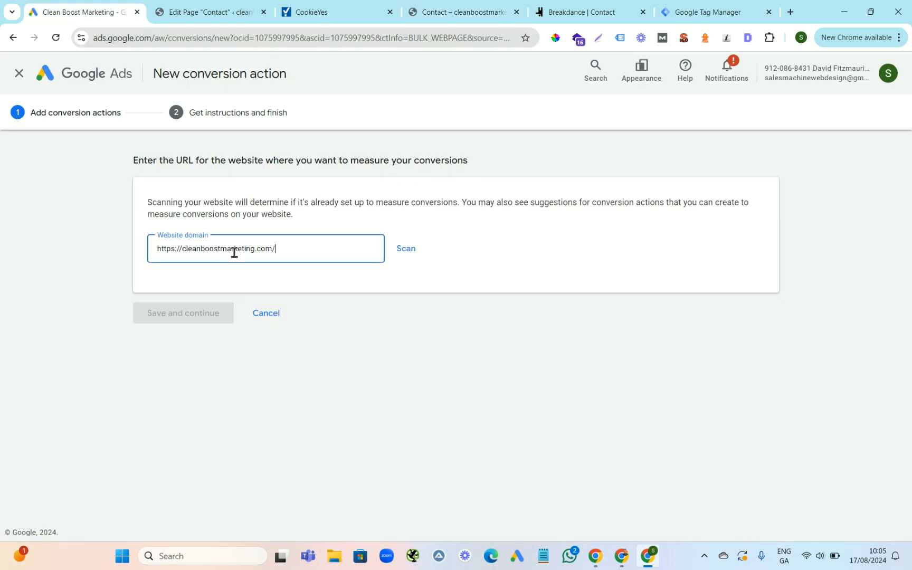
left_click(404, 253)
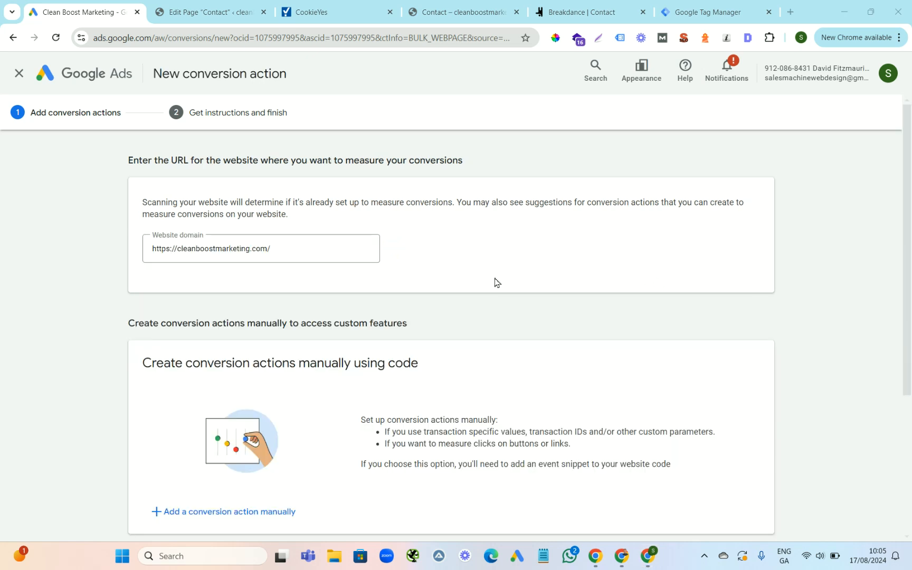
Turn off enhanced conversions for the account and start adding a conversion action manually.
left_click_drag(910, 174, 910, 289)
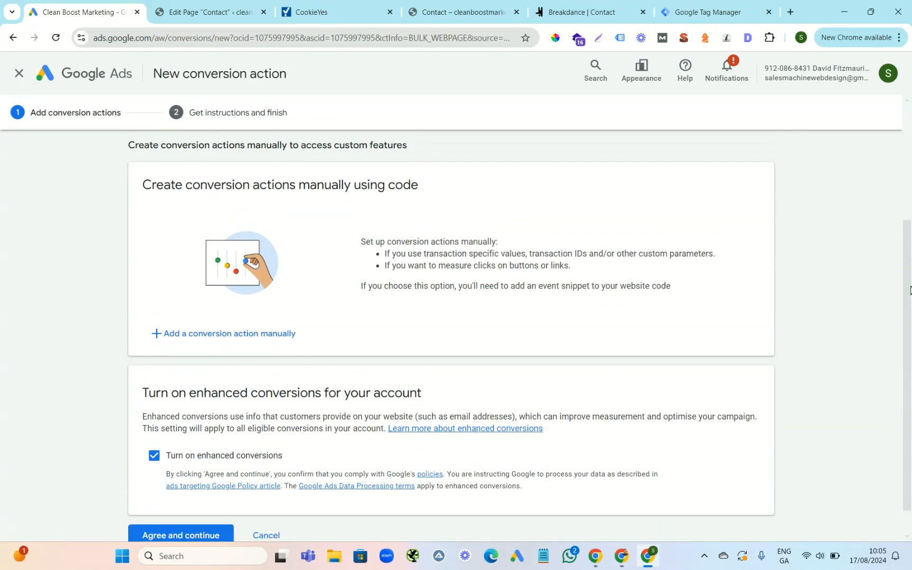
left_click(154, 455)
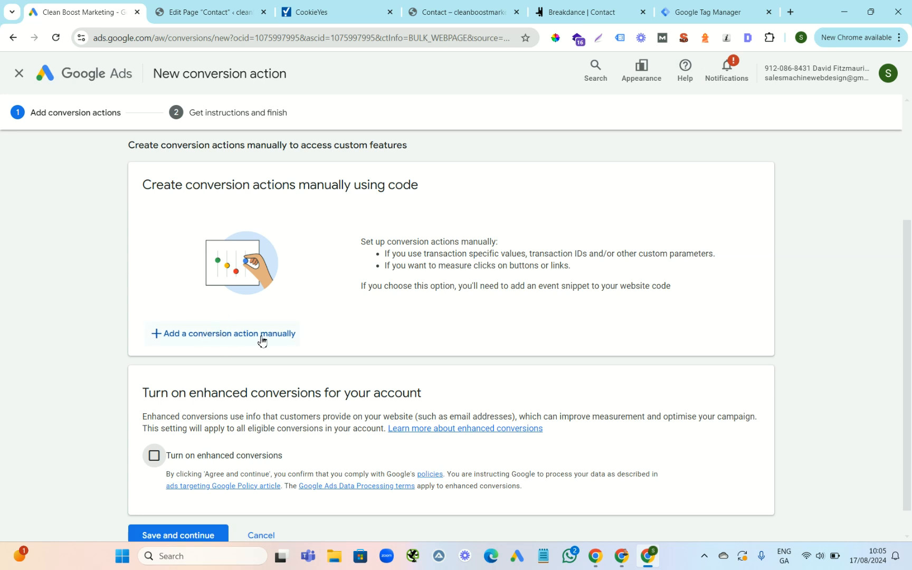
left_click(223, 337)
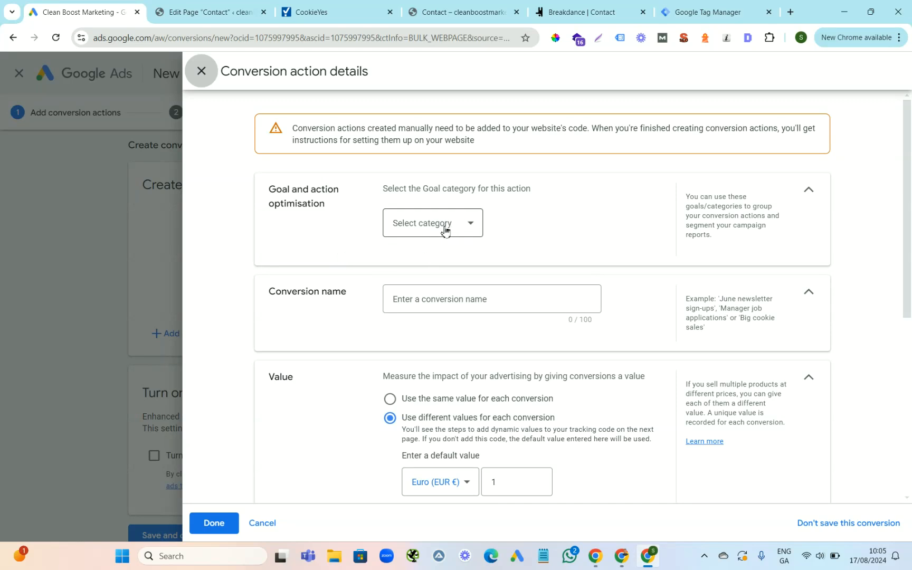
Set the conversion's goal category to Contact and name it "Phone Call Landing Page".
left_click(459, 228)
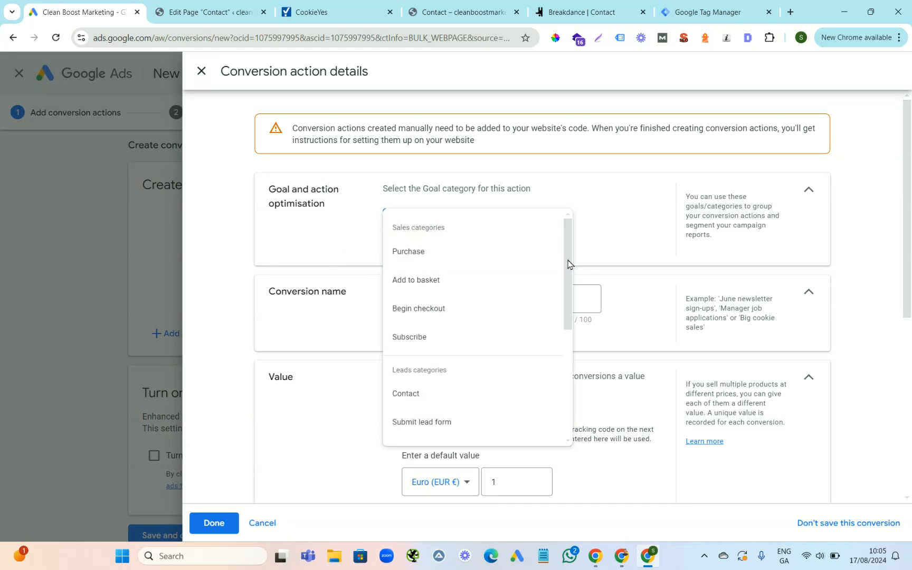
scroll(569, 295, "down", 2)
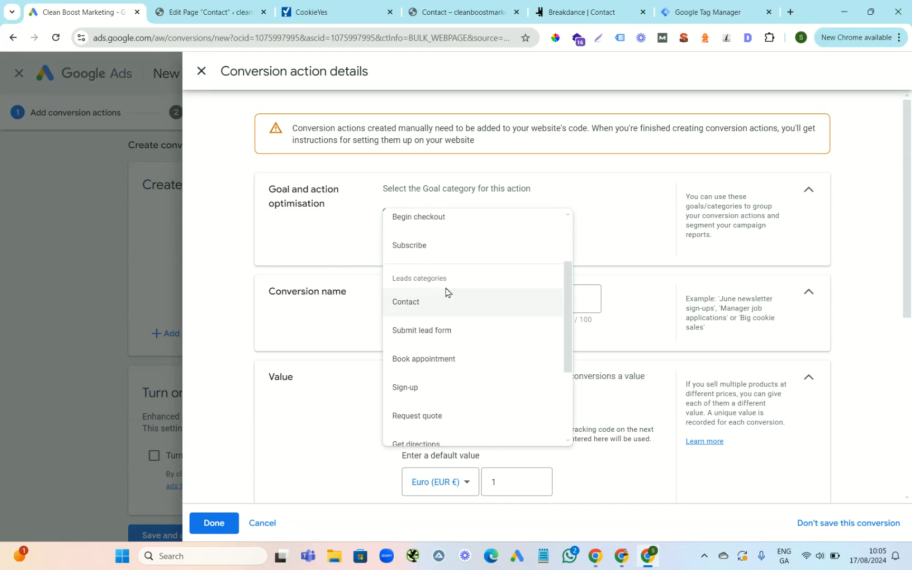
left_click(419, 305)
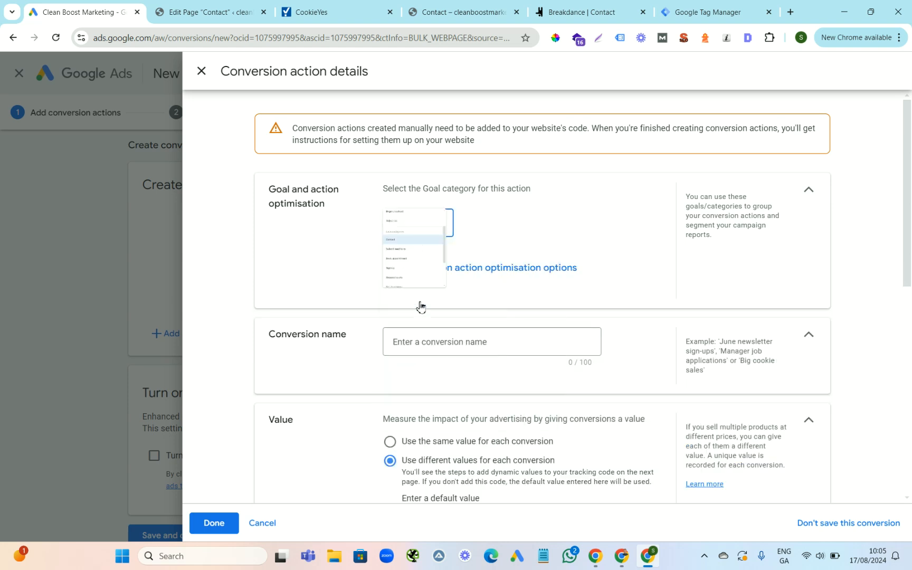
left_click(412, 346)
type("Phone Call Landing Page")
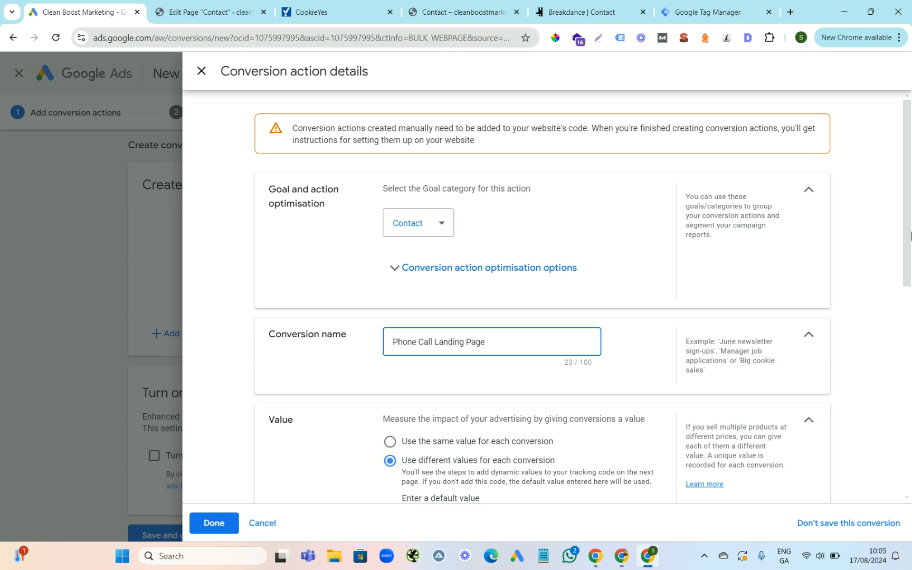
Choose the same value for each conversion and set the count to One.
scroll(726, 283, "down", 4)
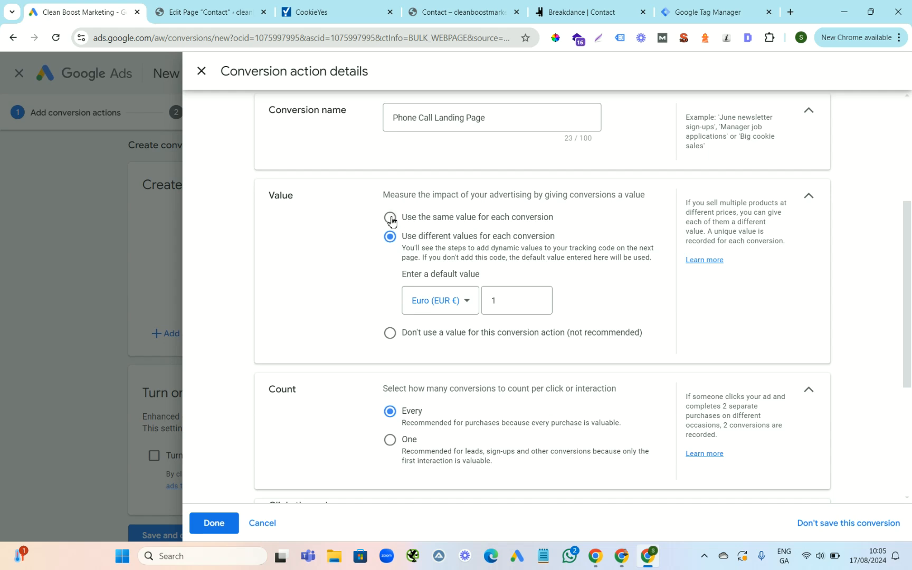
left_click(390, 218)
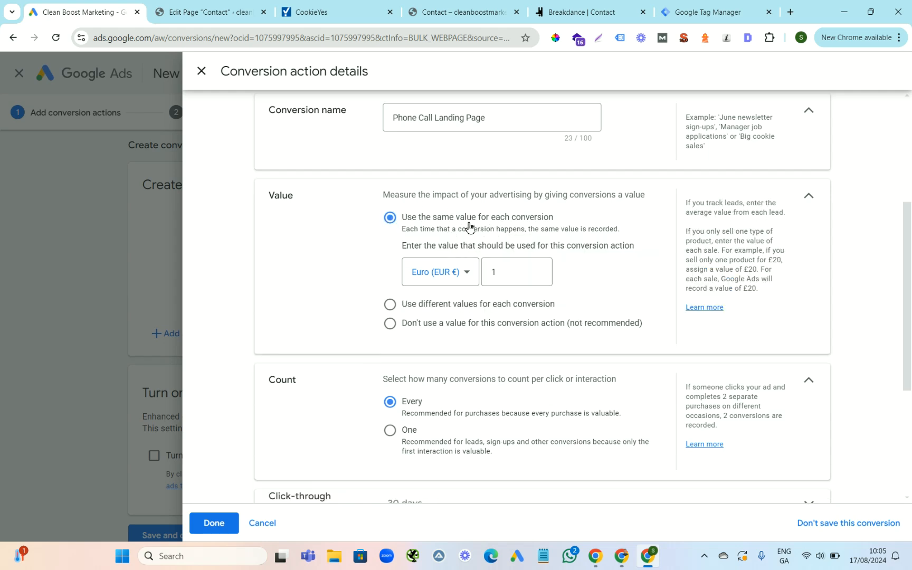
scroll(387, 219, "down", 4)
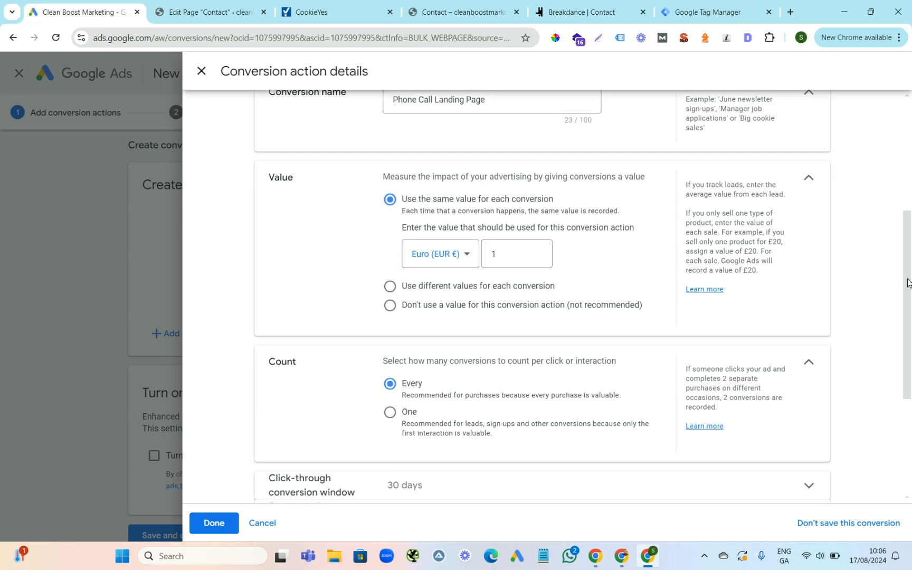
left_click(390, 223)
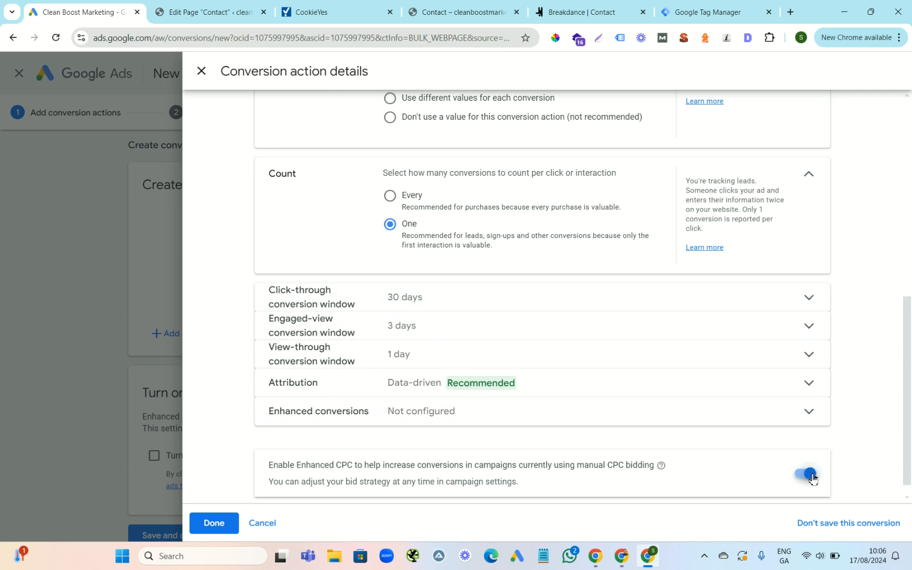
Disable Enhanced CPC for manual CPC campaigns and finish the conversion action details.
left_click(811, 475)
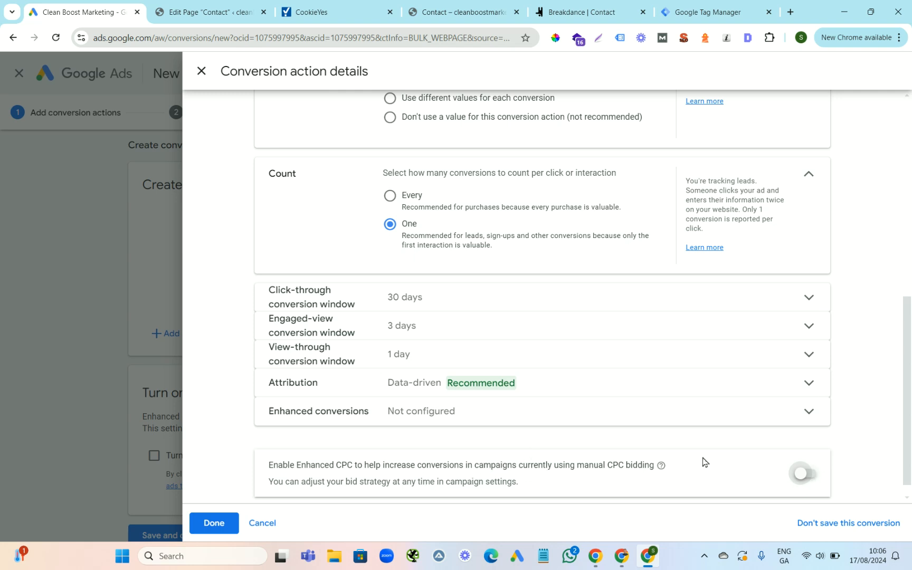
scroll(909, 364, "down", 1)
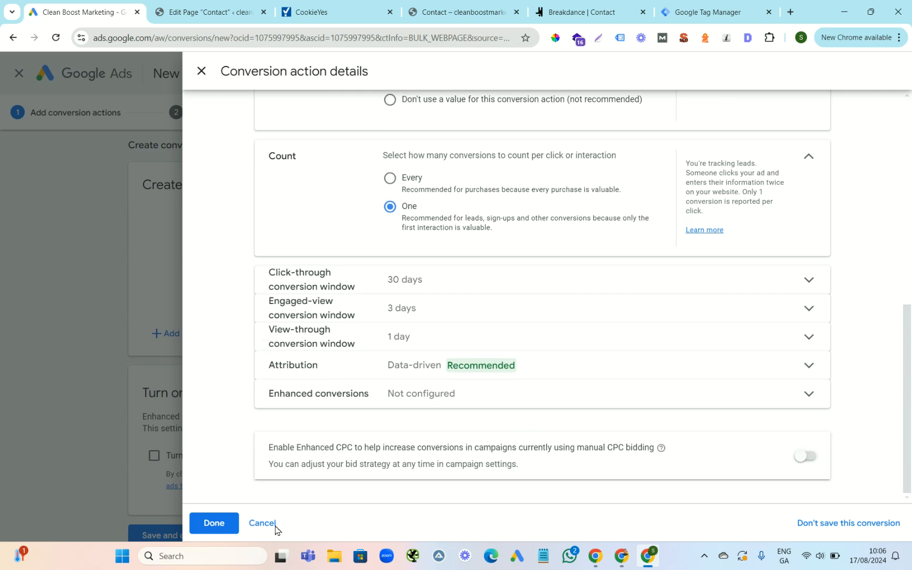
left_click(213, 524)
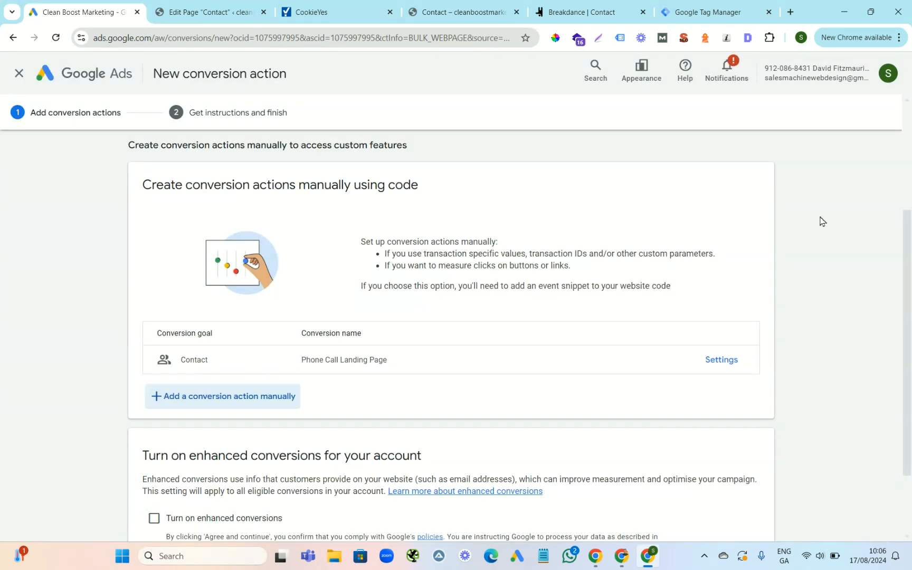
Save the Phone Call Landing Page conversion action and open its Google Tag Manager setup instructions.
scroll(909, 240, "down", 3)
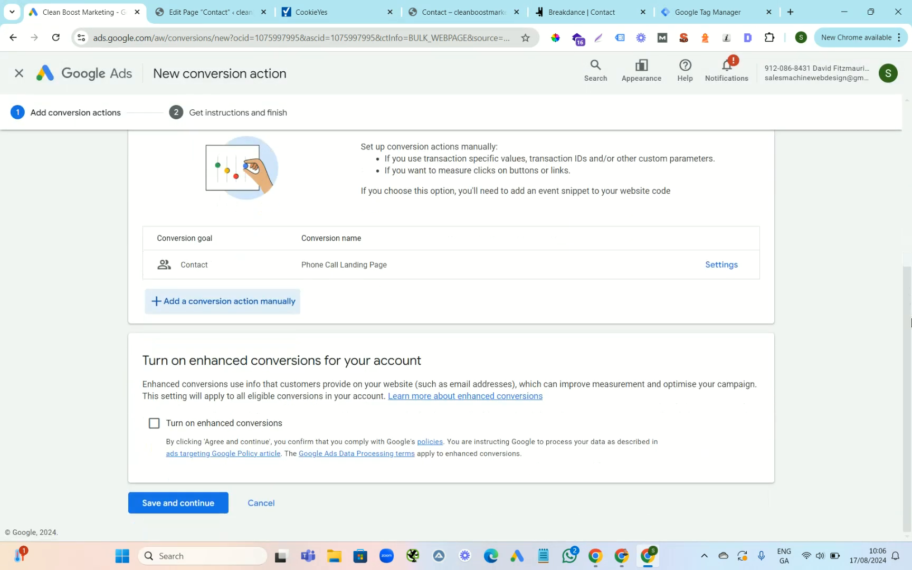
left_click(176, 504)
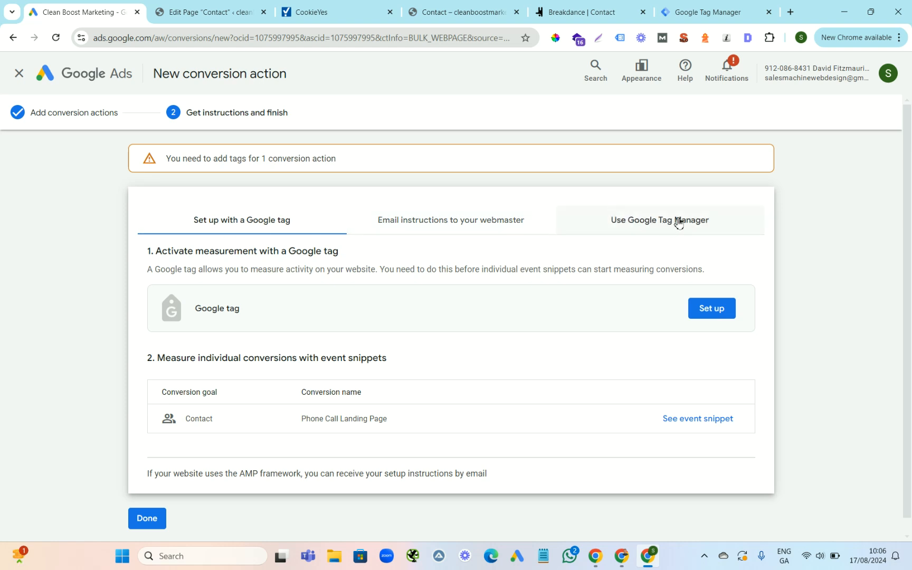
left_click(655, 223)
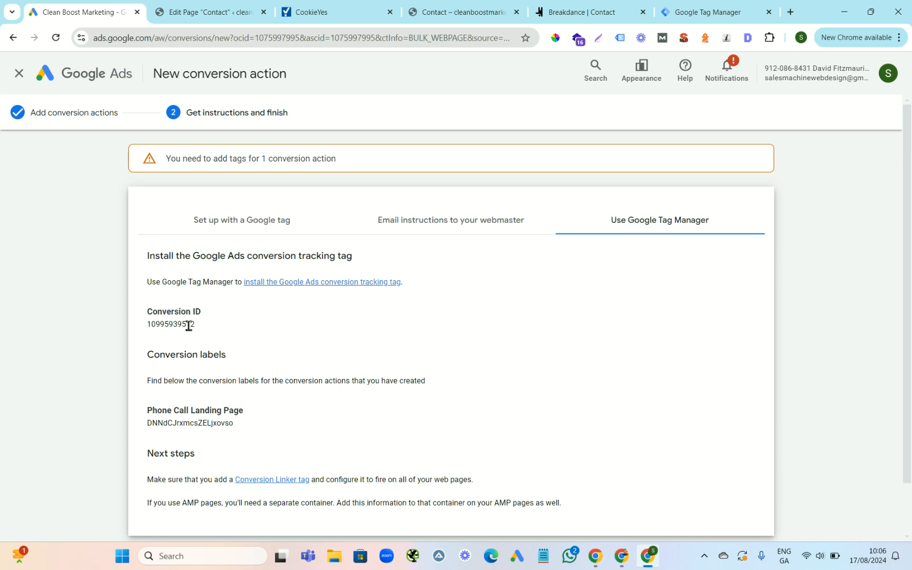
Place the Tag Manager browser tab directly beside the Google Ads one and switch to Tag Manager.
left_click_drag(706, 12, 204, 10)
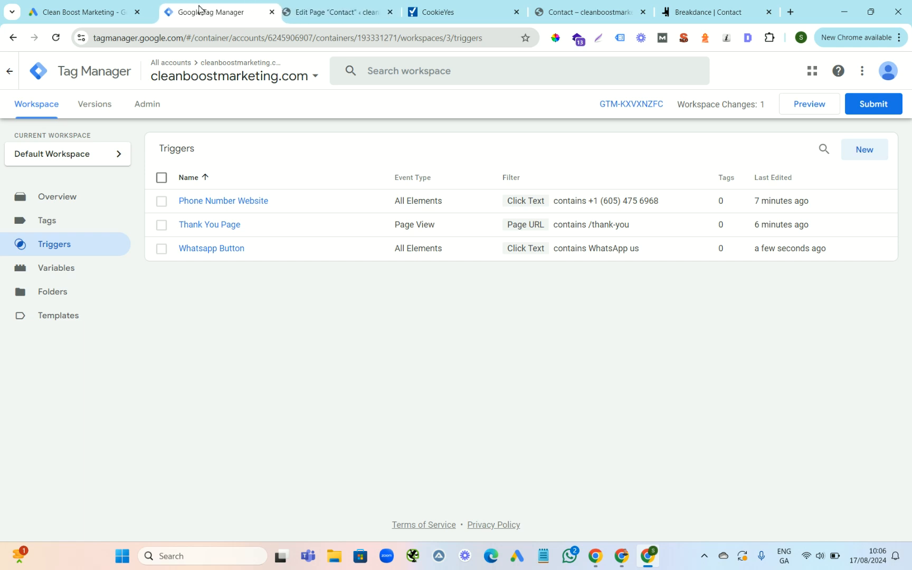
left_click(81, 7)
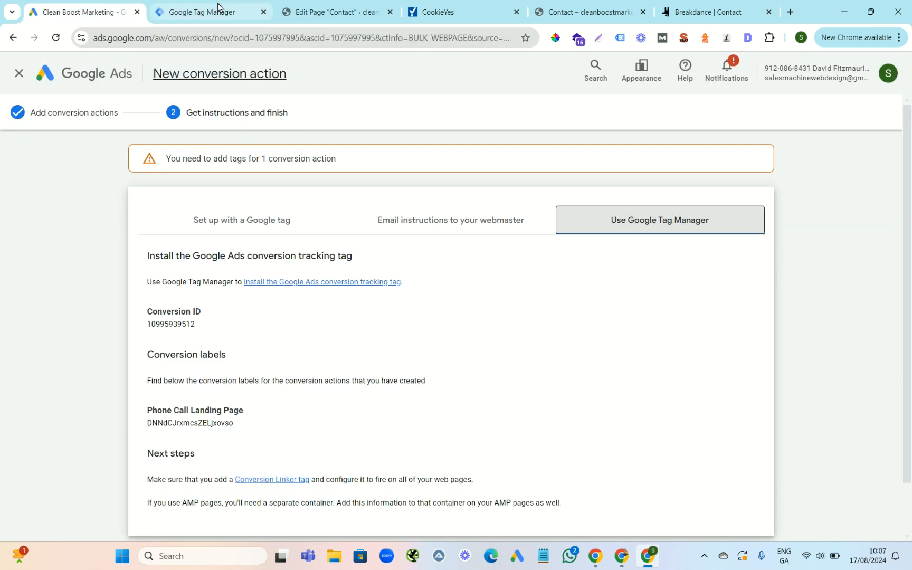
left_click(192, 14)
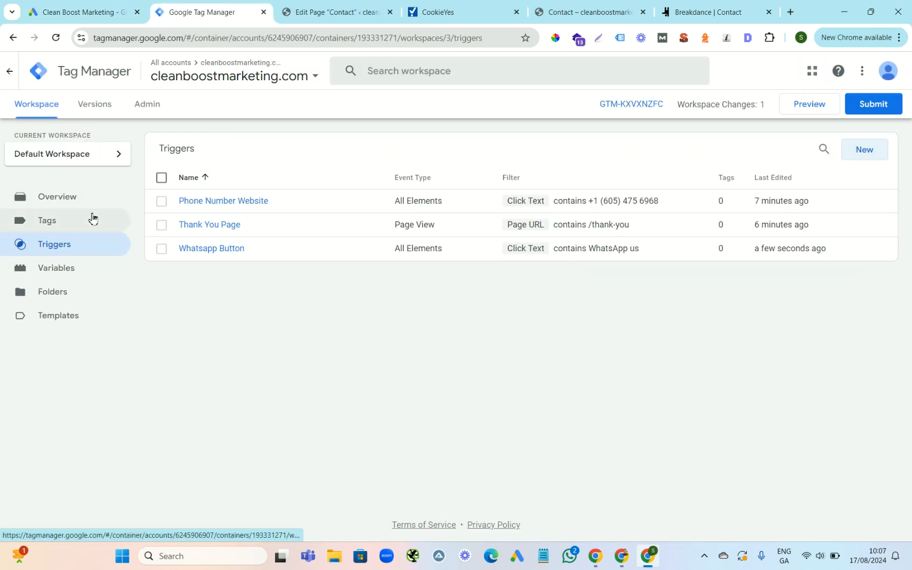
Create a new tag named "Phone Call Landing Page" and assign Phone Number Website as its firing trigger.
left_click(45, 222)
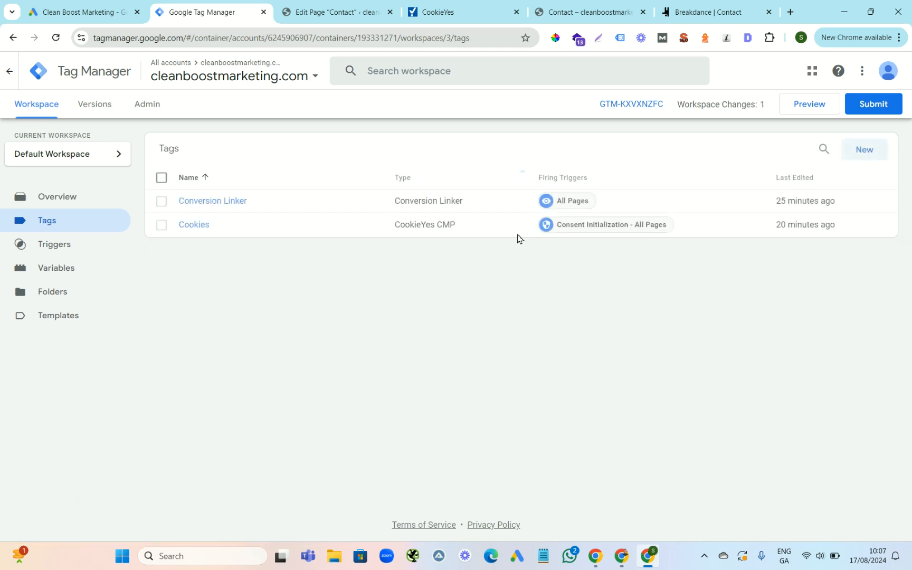
left_click(865, 152)
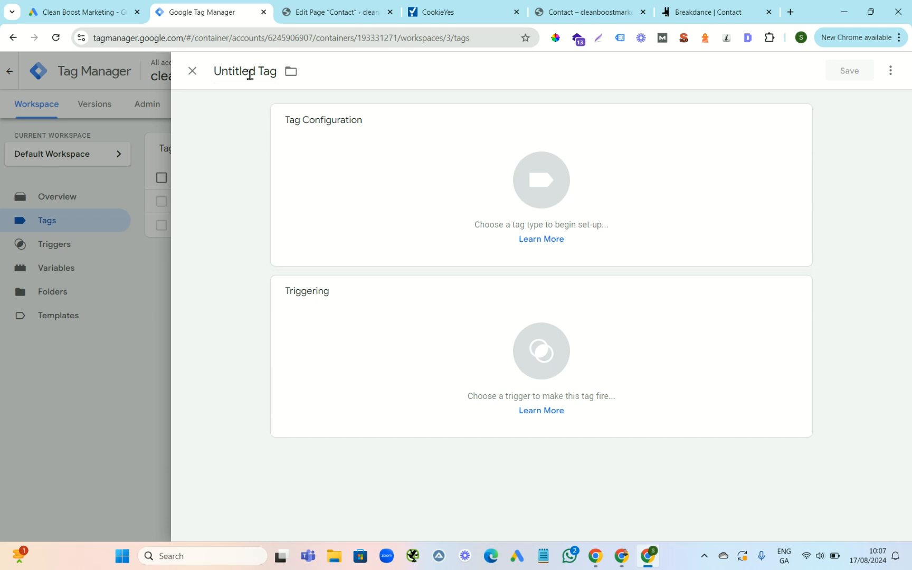
triple_click(250, 74)
type("Pho")
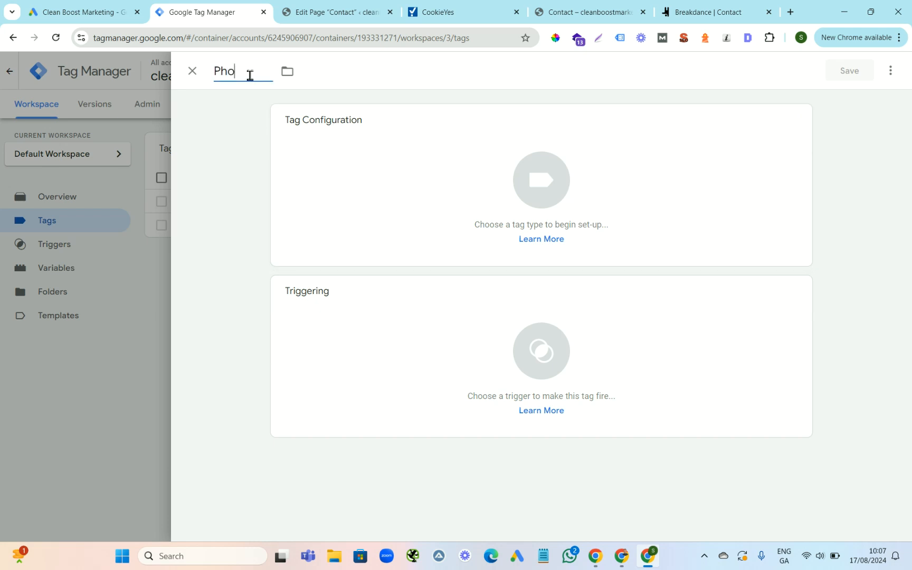
type("ne Call Landing")
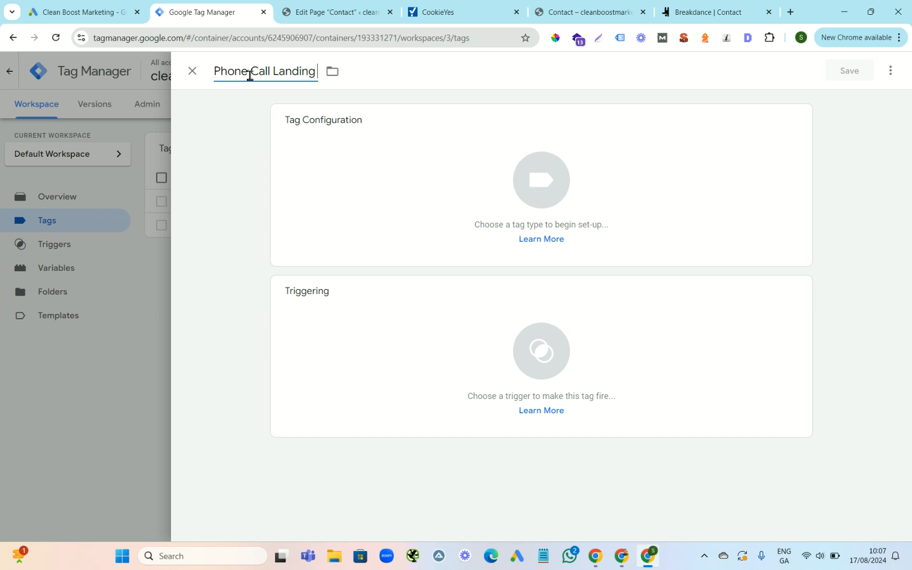
type(" Page")
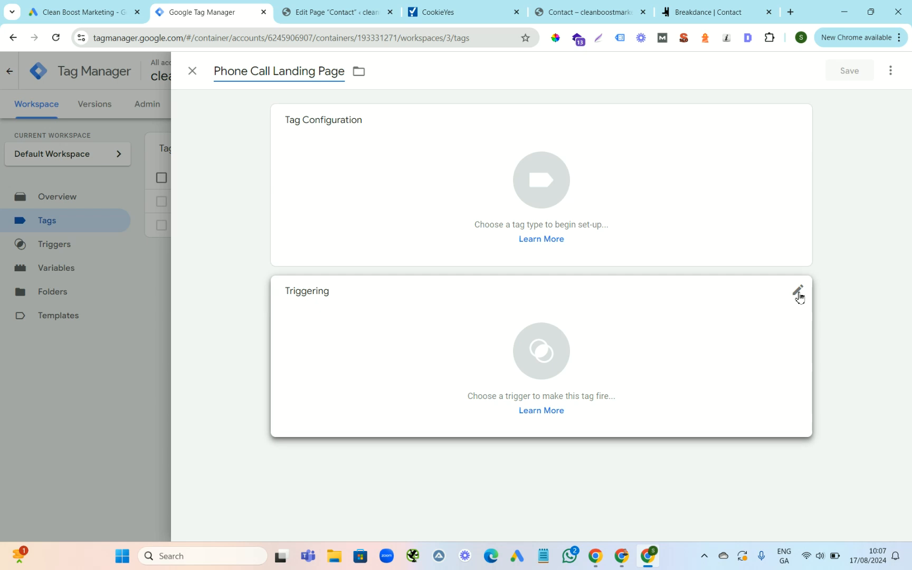
left_click(797, 294)
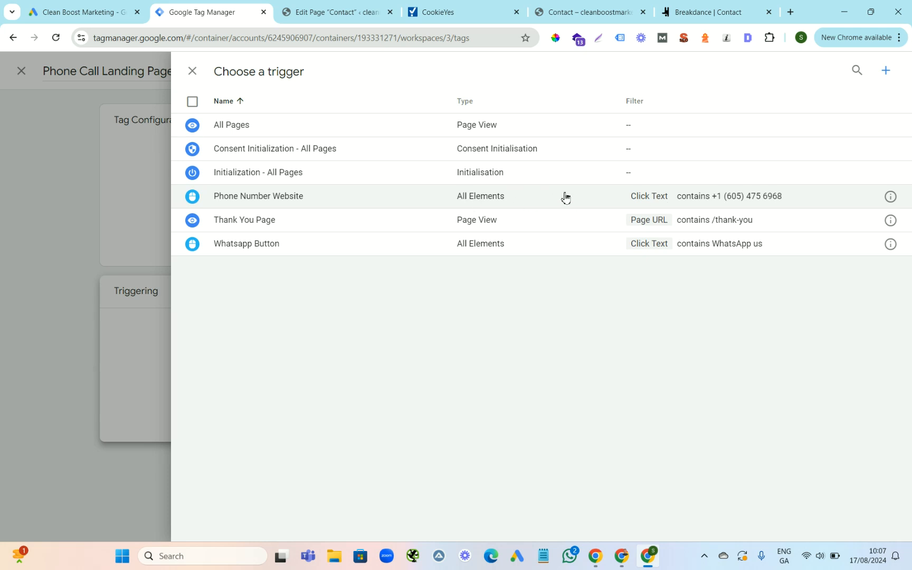
left_click(534, 201)
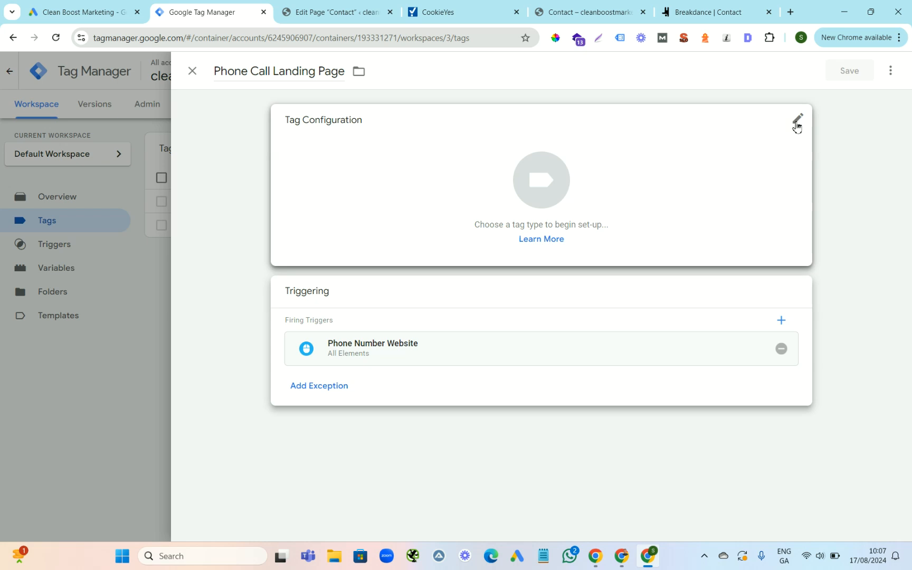
Set the Phone Call Landing Page tag's type to Google Ads Conversion Tracking.
left_click(797, 121)
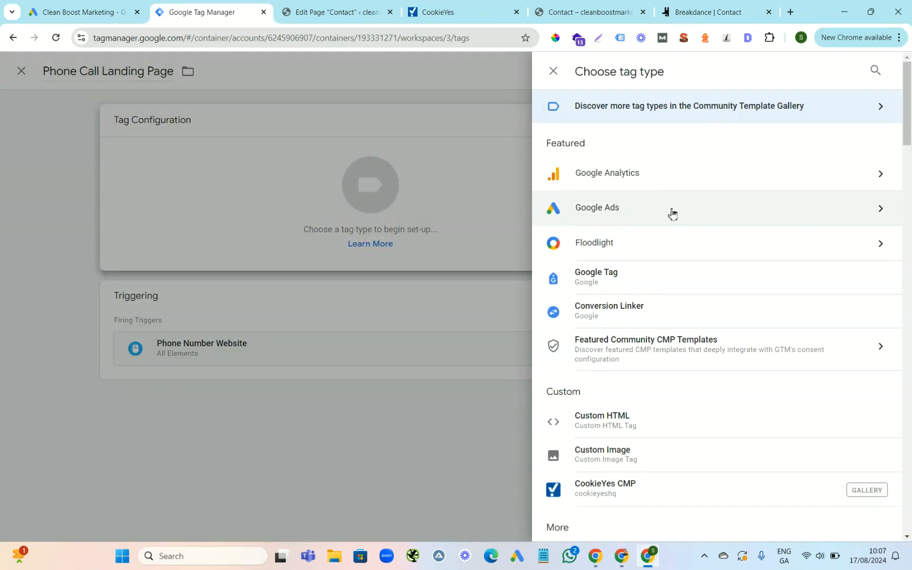
left_click(706, 212)
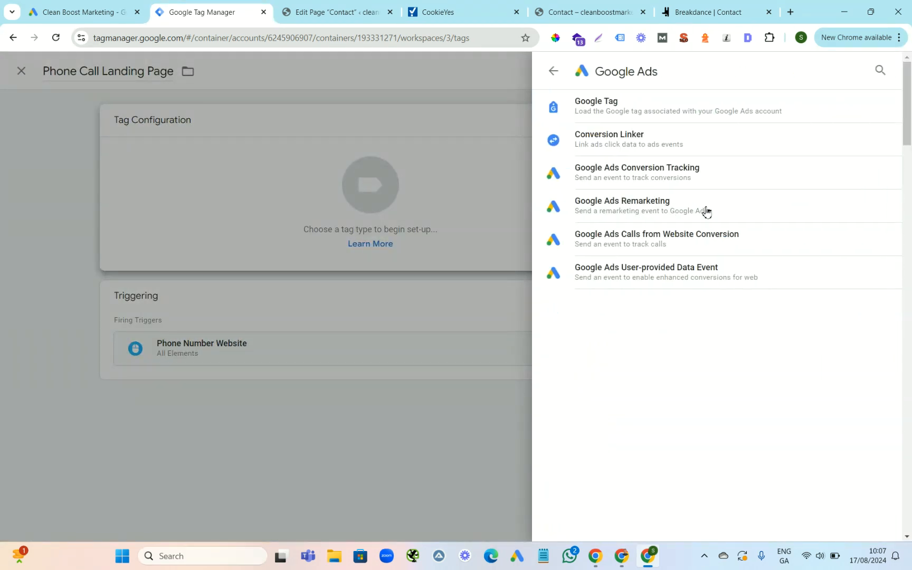
left_click(675, 173)
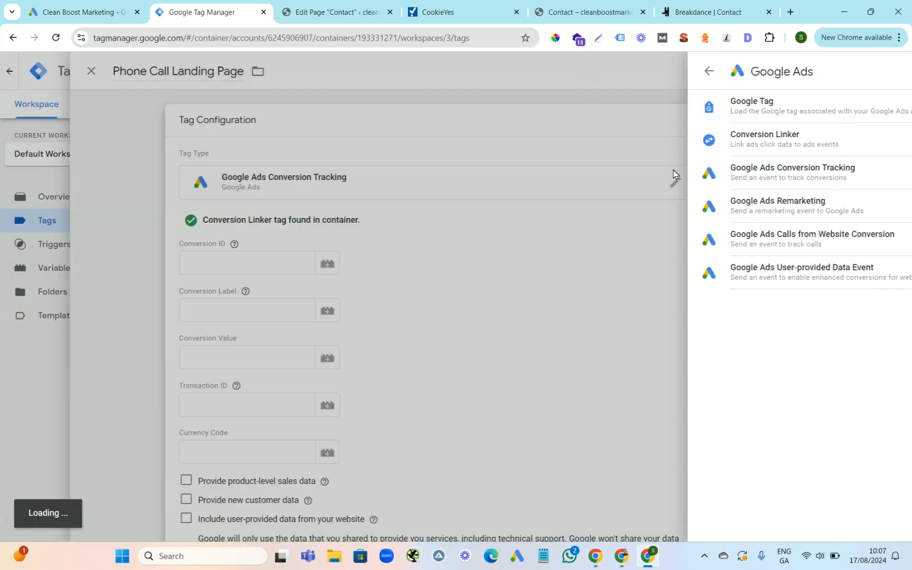
Copy the Conversion ID from the Google Ads setup instructions into the tag's Conversion ID field in Tag Manager.
left_click(77, 14)
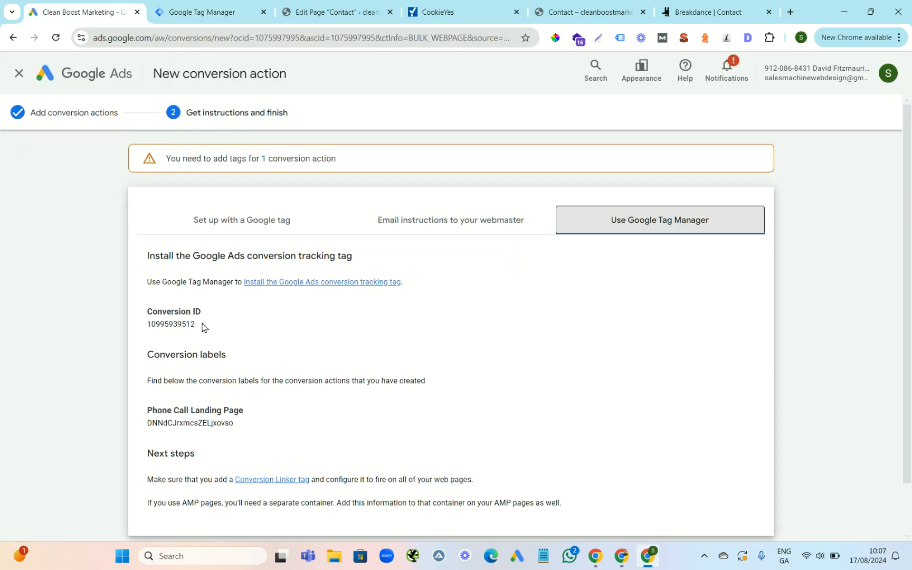
left_click_drag(197, 327, 145, 325)
right_click(157, 325)
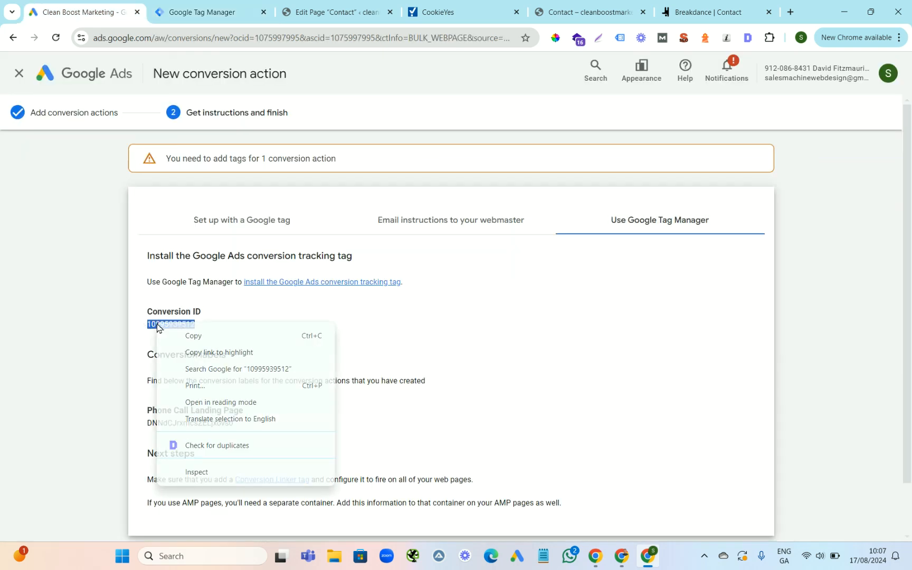
left_click(196, 336)
left_click(206, 11)
left_click(294, 252)
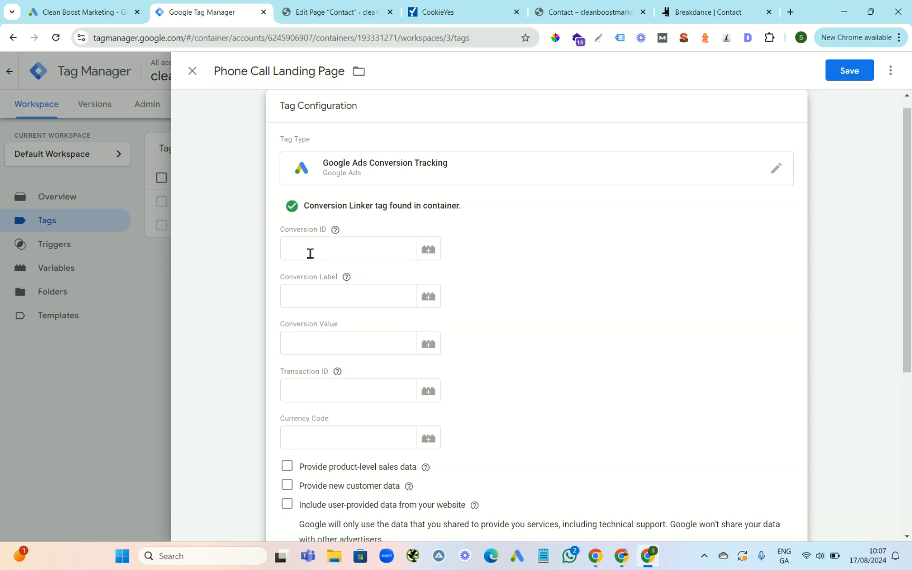
key("ctrl+v")
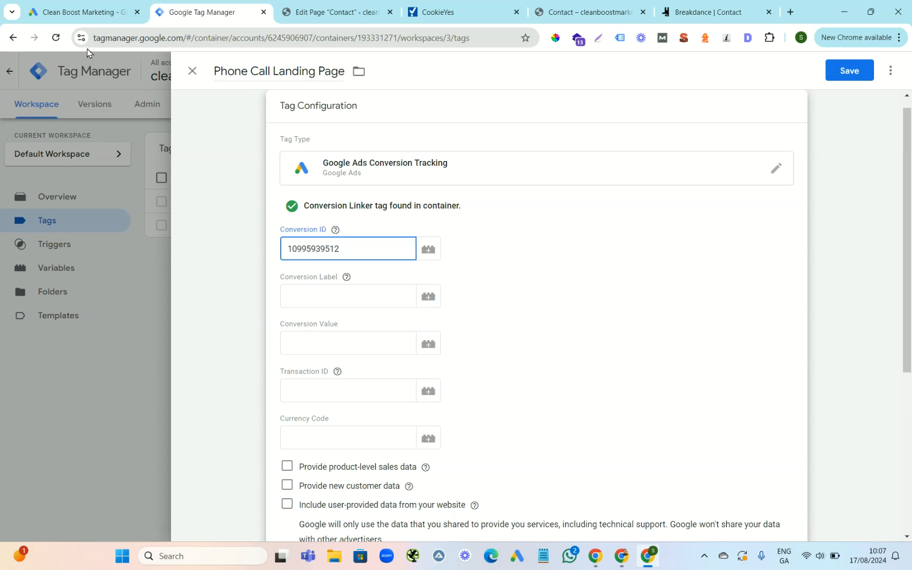
Copy the Phone Call Landing Page conversion label from Google Ads into the tag's Conversion Label field in Tag Manager.
left_click(57, 11)
left_click_drag(238, 426, 150, 428)
right_click(160, 425)
left_click(215, 281)
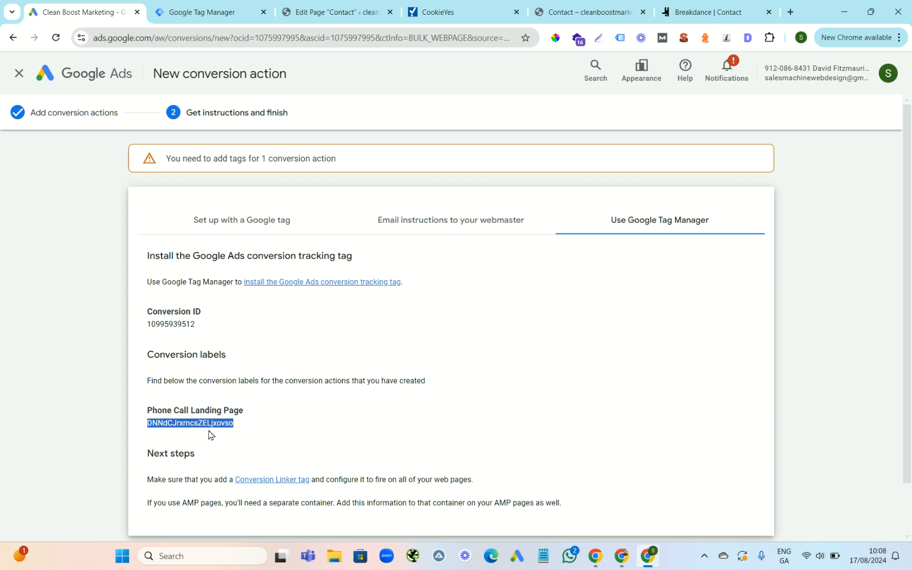
left_click(186, 8)
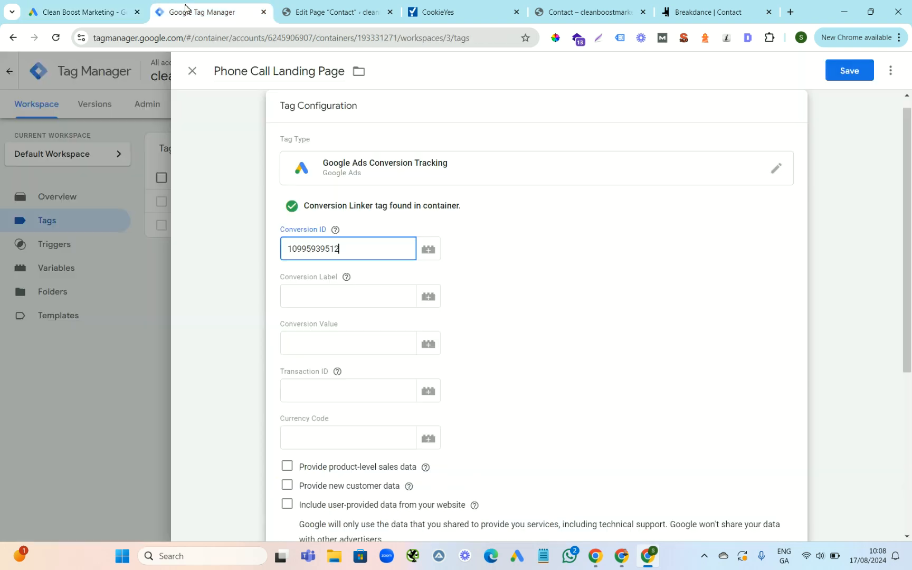
left_click(313, 293)
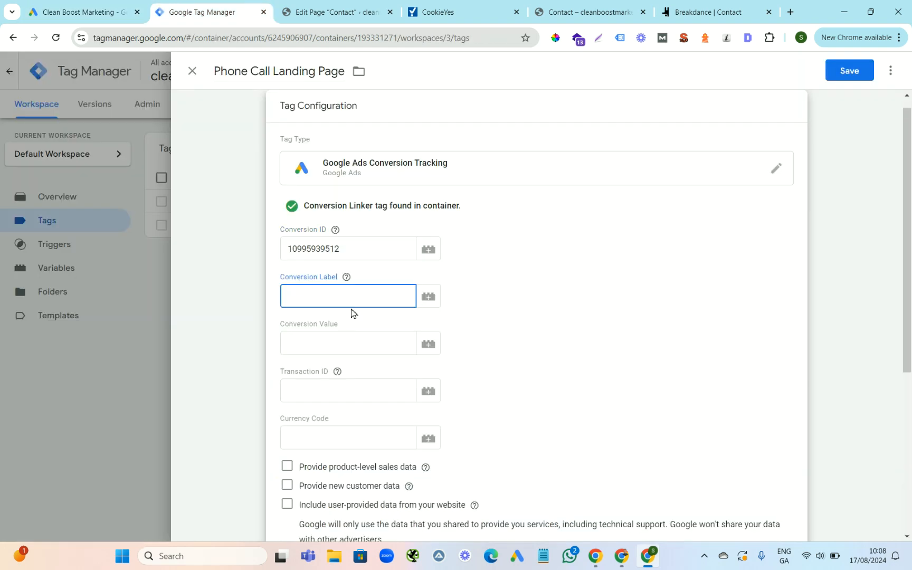
key("ctrl+v")
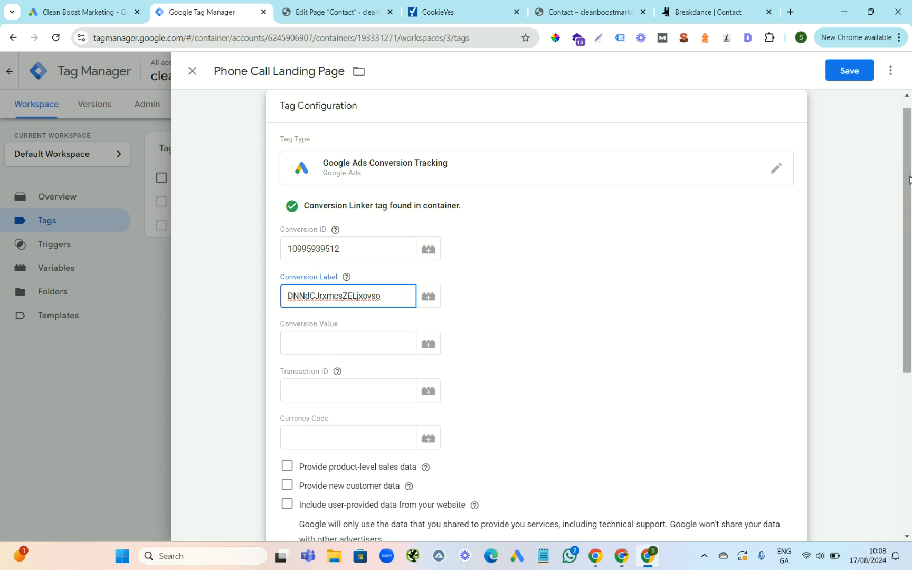
Review the remaining configuration of the Phone Call Landing Page tag and save it.
left_click_drag(907, 185, 907, 373)
left_click_drag(909, 338, 909, 169)
left_click(849, 71)
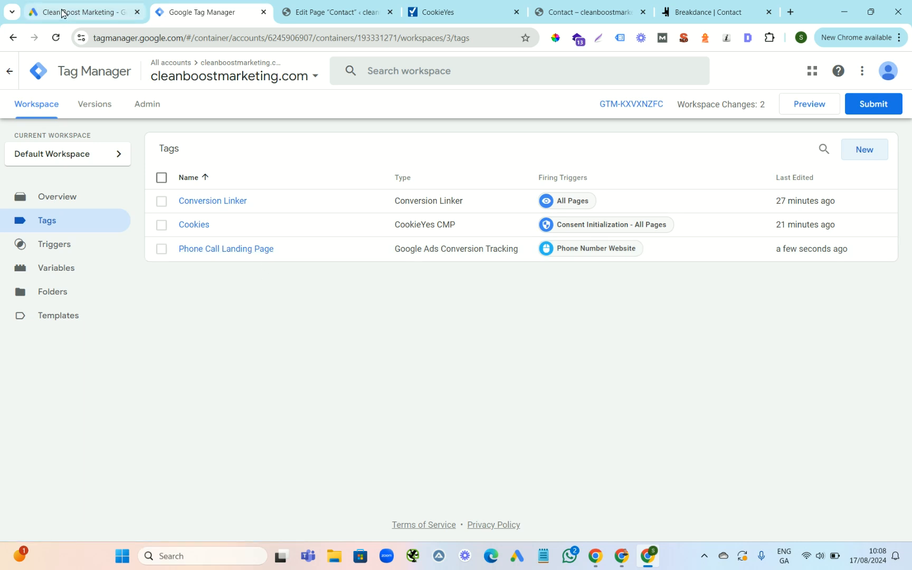
Switch to Google Ads and finish the Phone Call Landing Page conversion action's setup.
left_click(86, 12)
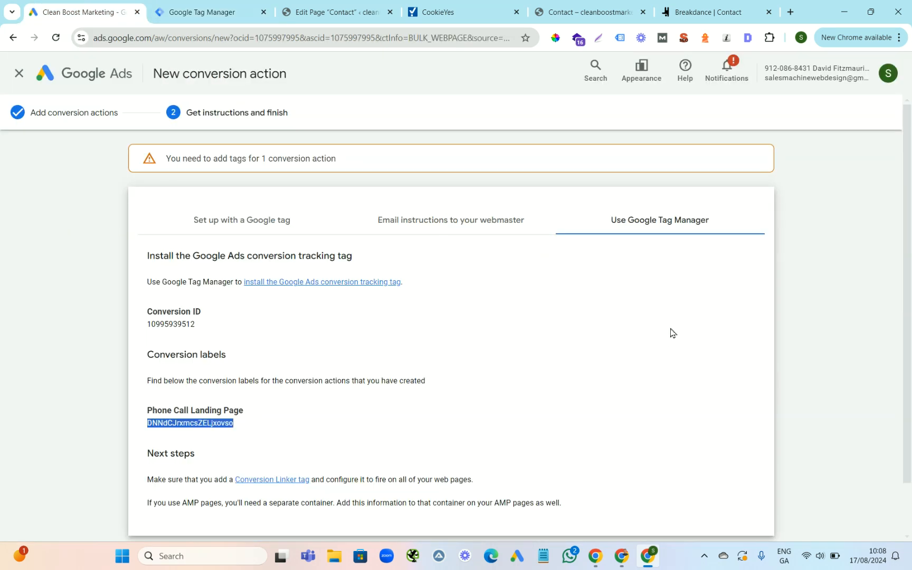
left_click_drag(910, 207, 910, 315)
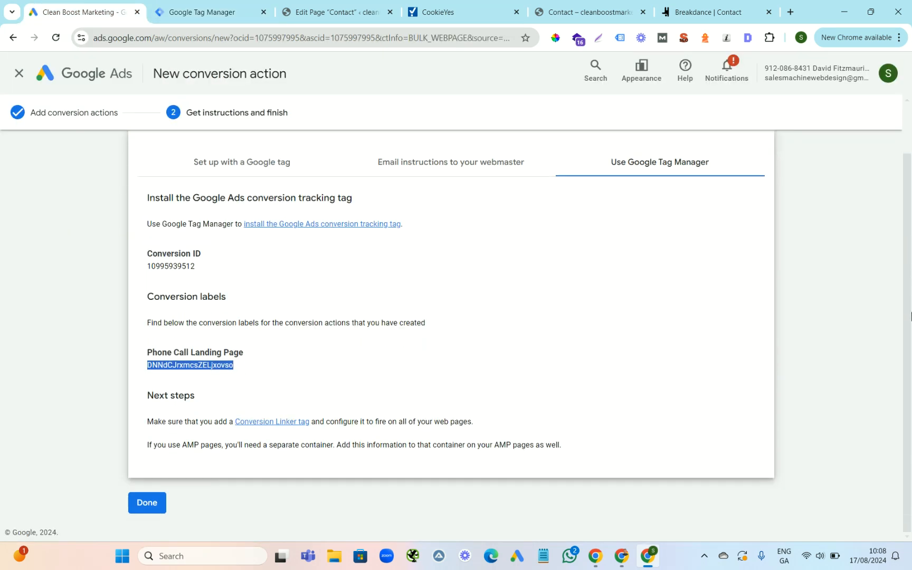
left_click(151, 504)
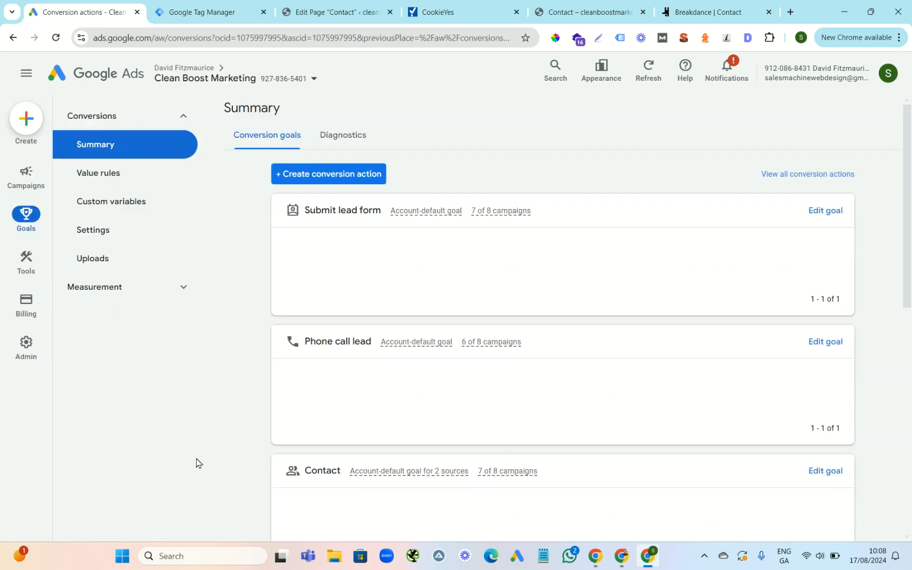
left_click(335, 173)
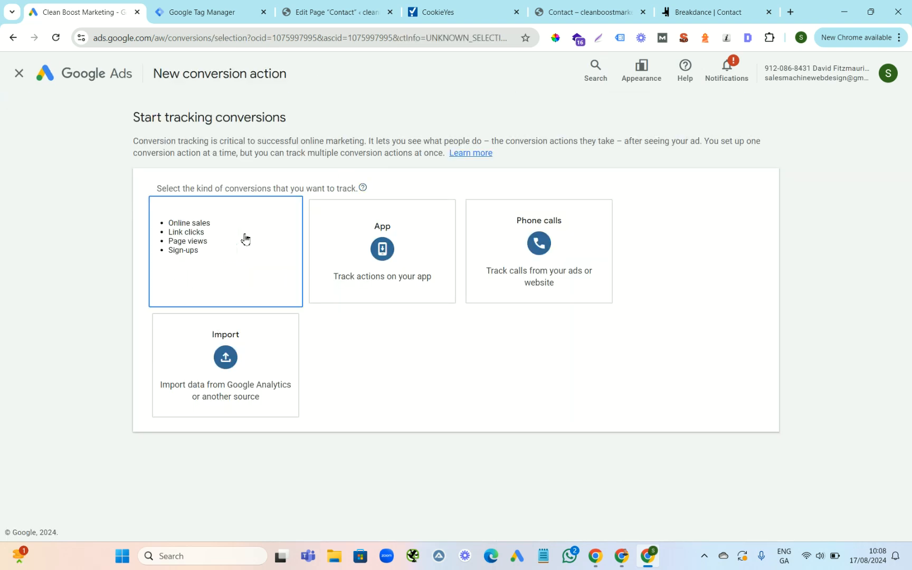
left_click(224, 238)
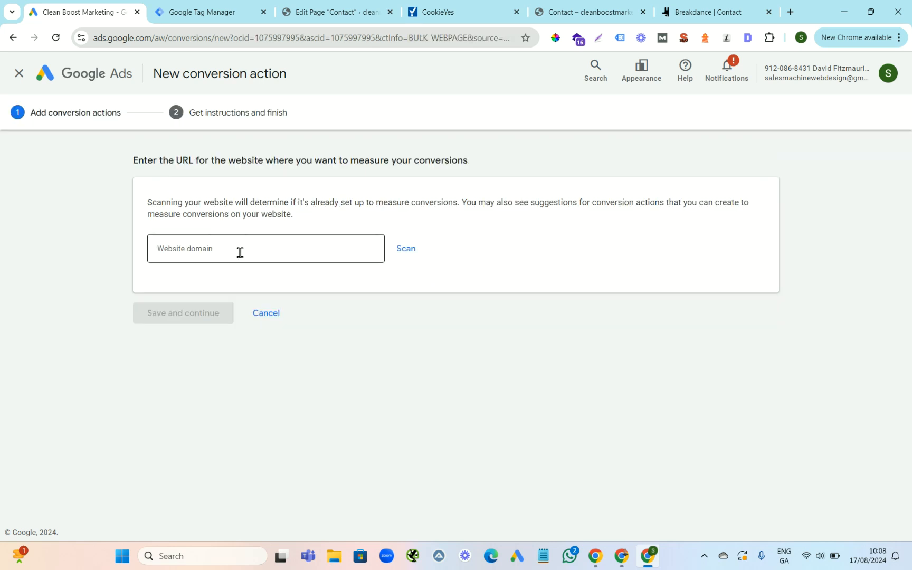
left_click(551, 12)
right_click(184, 39)
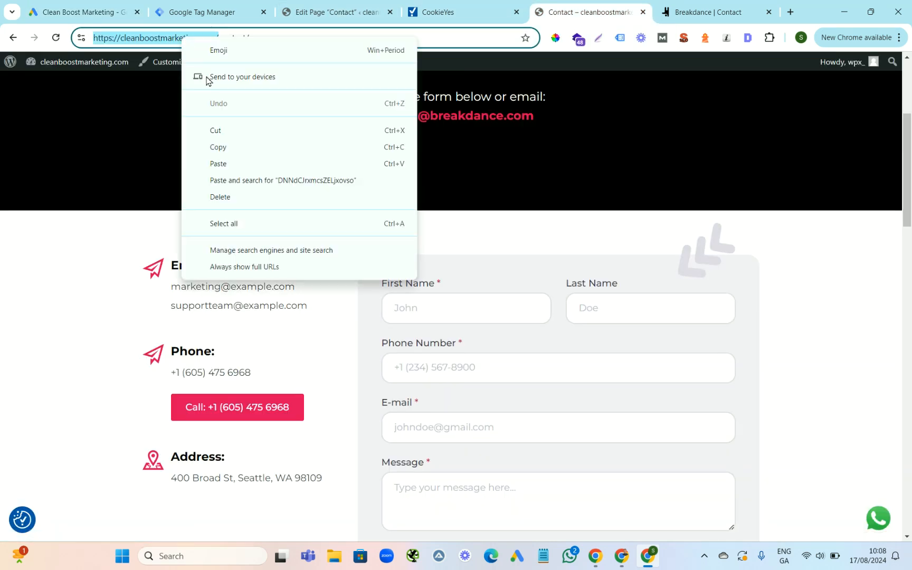
left_click(230, 147)
left_click(86, 16)
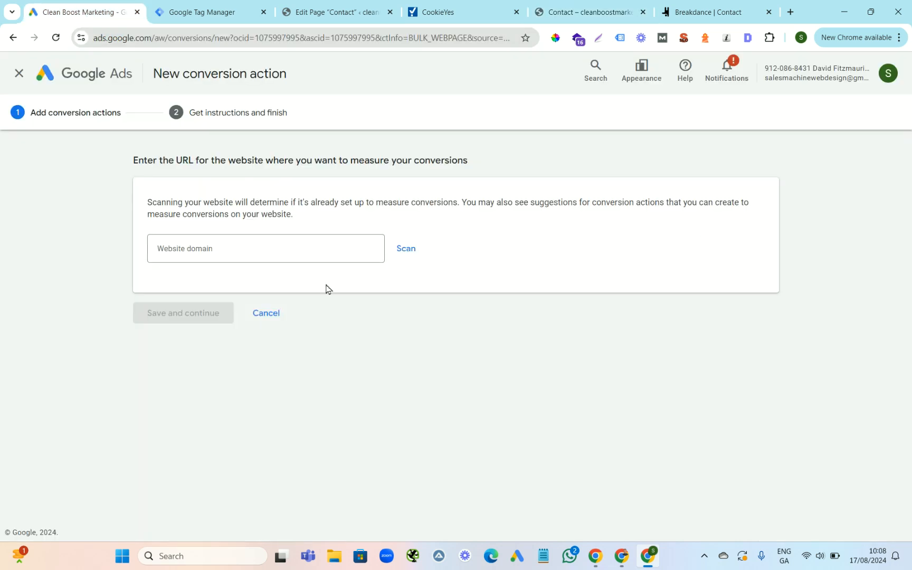
left_click(195, 251)
key("ctrl+v")
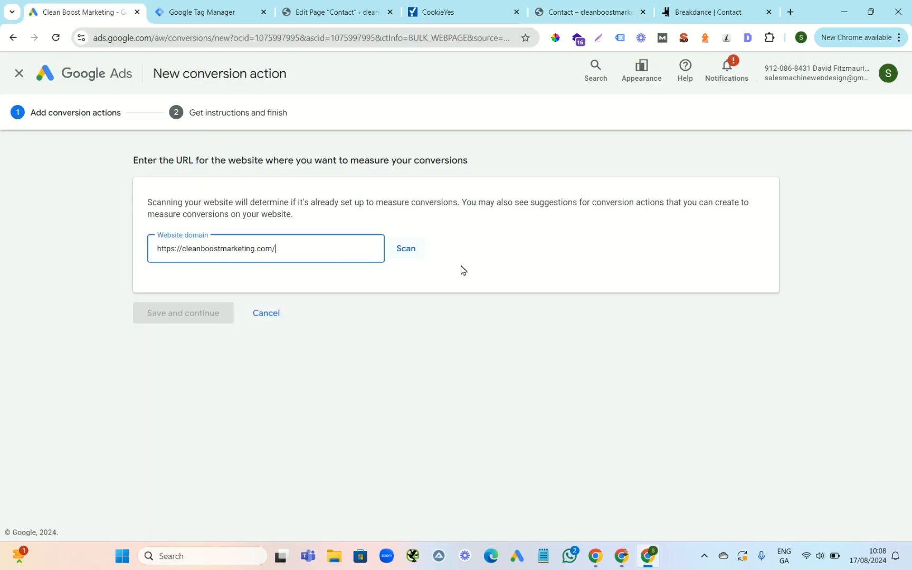
left_click(405, 249)
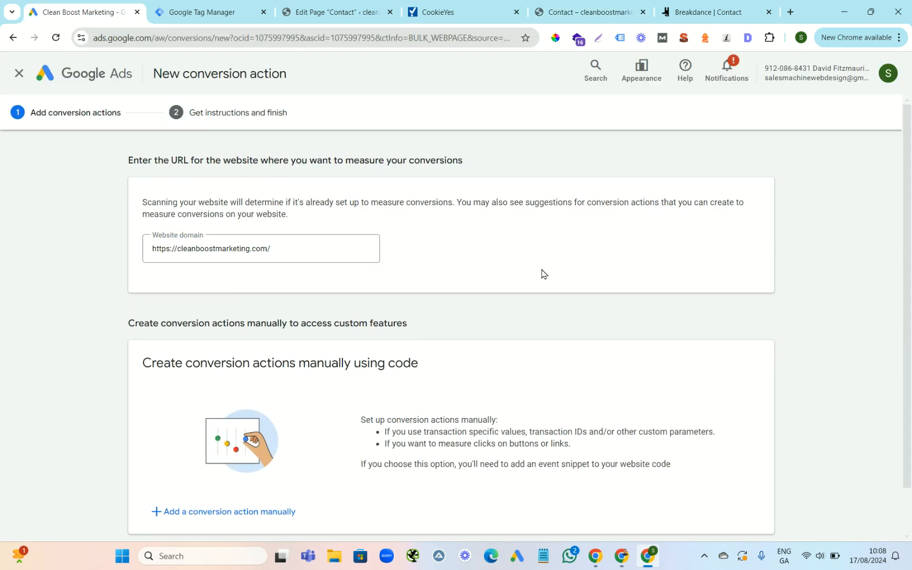
Add a conversion action manually and set its goal category to Submit lead form.
scroll(911, 213, "down", 1)
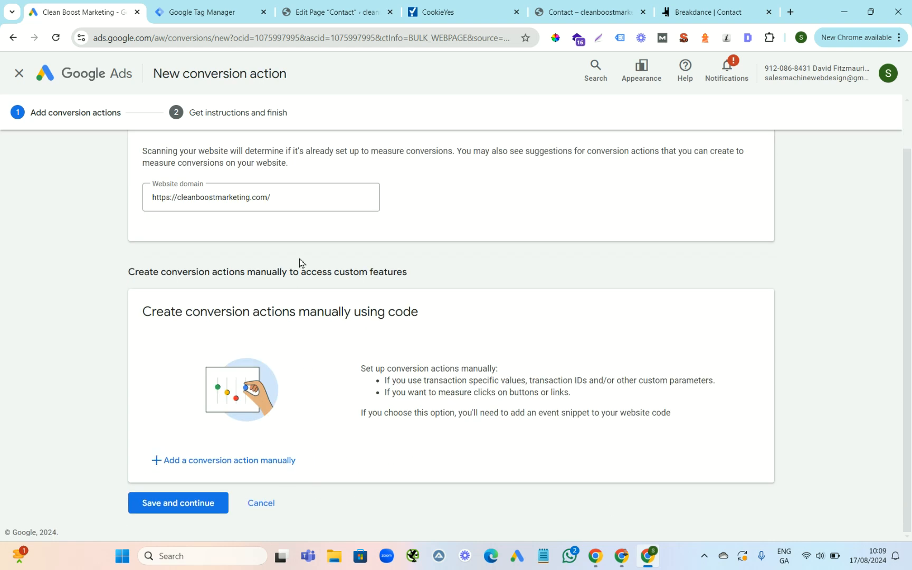
left_click(241, 460)
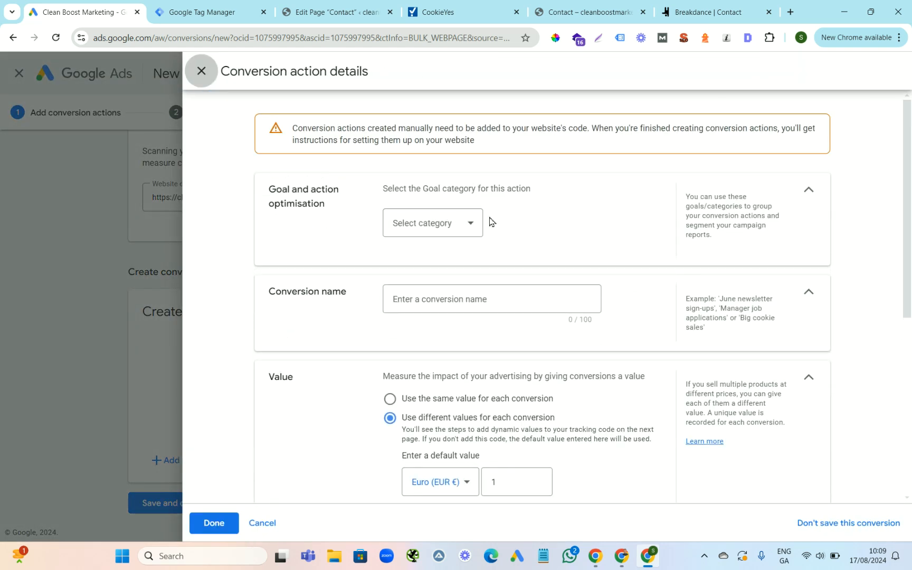
left_click(465, 227)
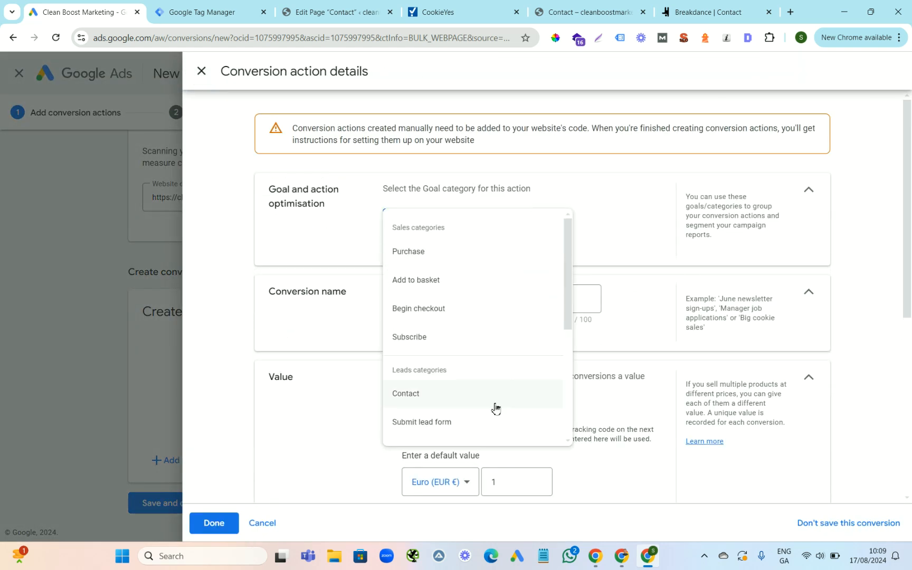
left_click(427, 423)
Name the conversion action "Lead Form Landing Page".
left_click(410, 342)
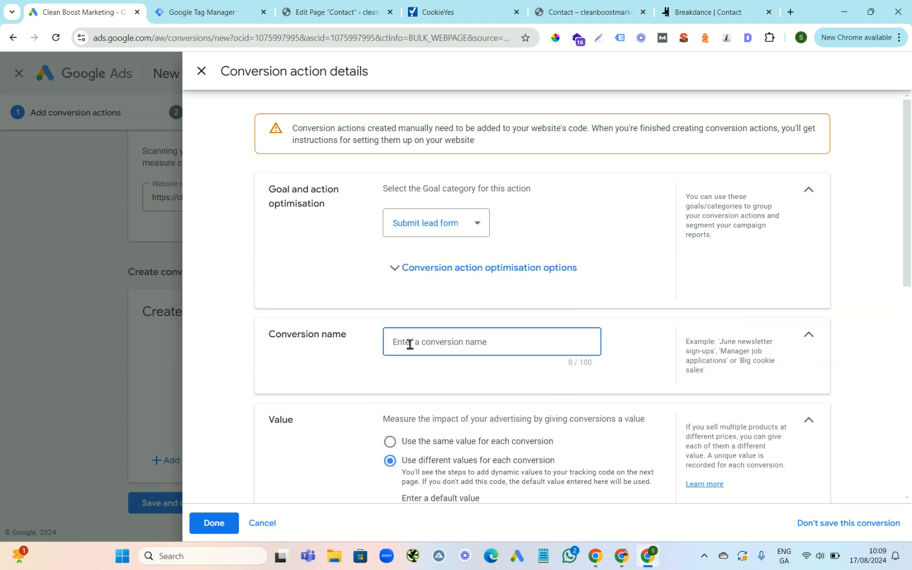
type("L")
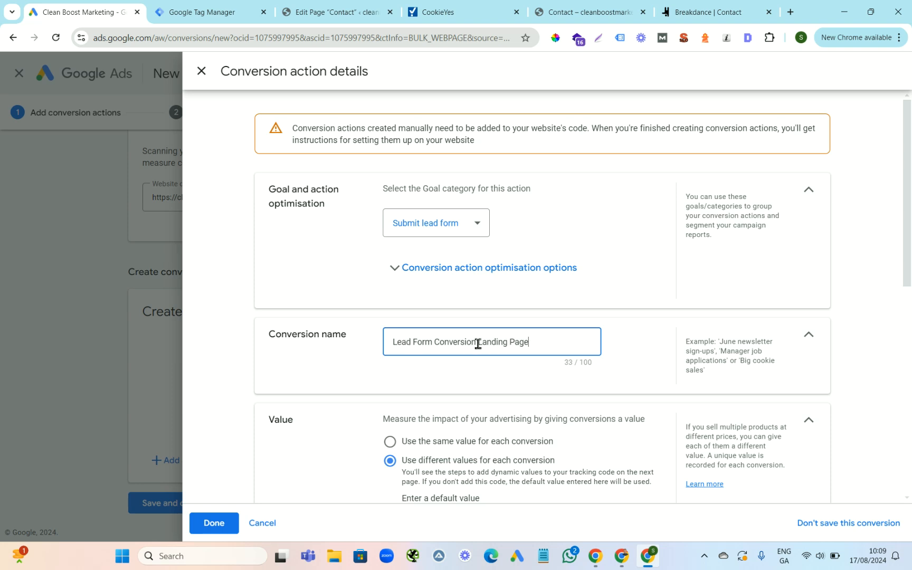
key("BackSpace")
key("BackSpace")
key("BackSpace")
key("BackSpace")
key("BackSpace")
key("BackSpace")
key("BackSpace")
key("BackSpace")
key("BackSpace")
key("BackSpace")
key("BackSpace")
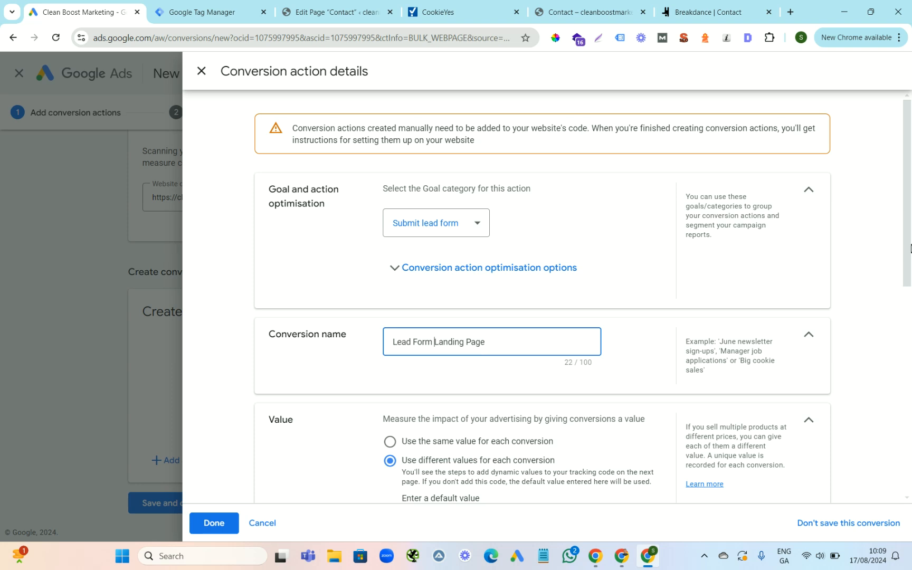
Use the same value for each conversion and count only one conversion per click or interaction.
left_click_drag(909, 194, 907, 320)
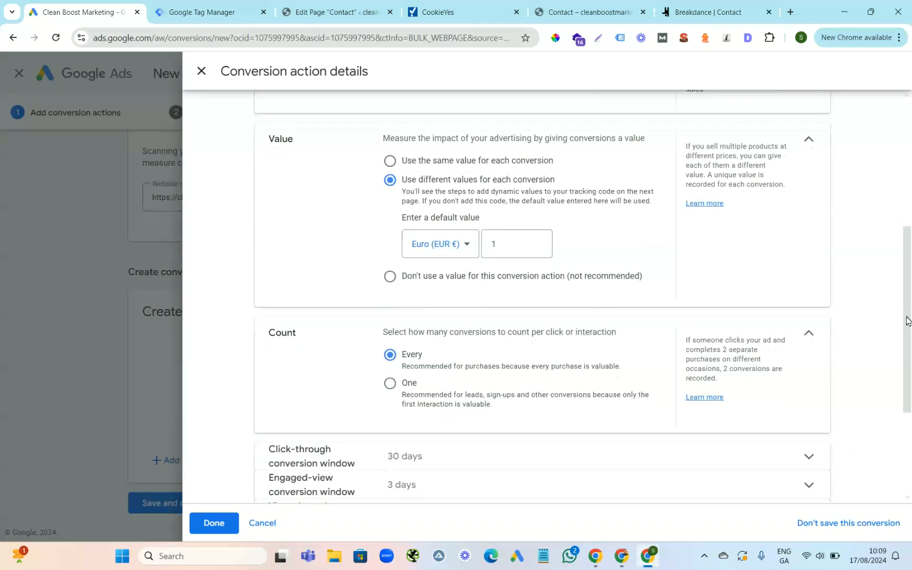
left_click(391, 162)
left_click(390, 374)
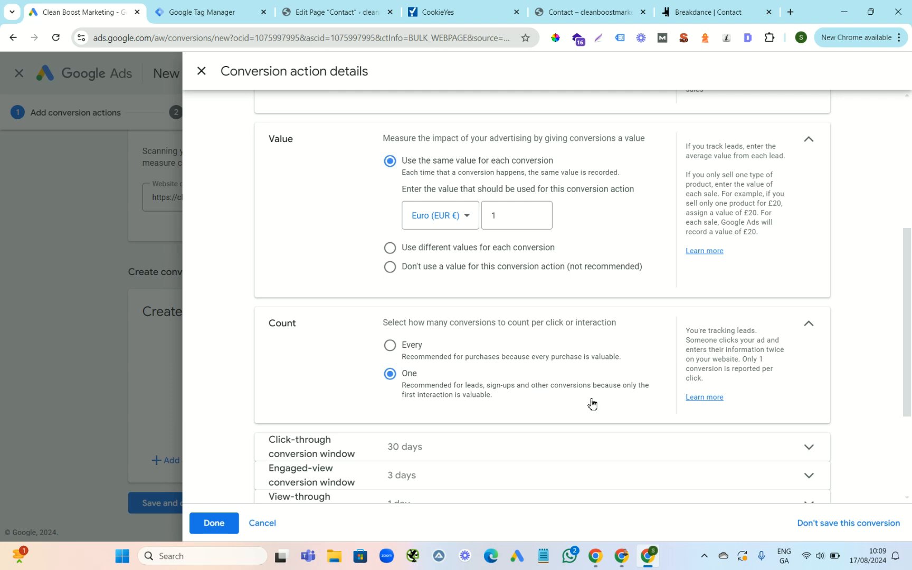
Disable Enhanced CPC for manual CPC campaigns, and save the Lead Form Landing Page conversion action.
left_click_drag(910, 302, 908, 398)
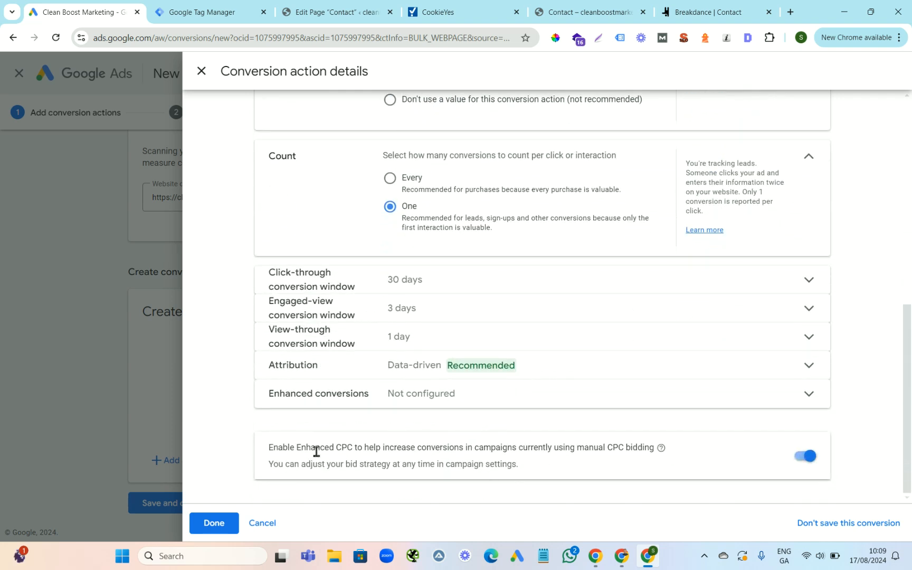
left_click_drag(268, 452, 532, 447)
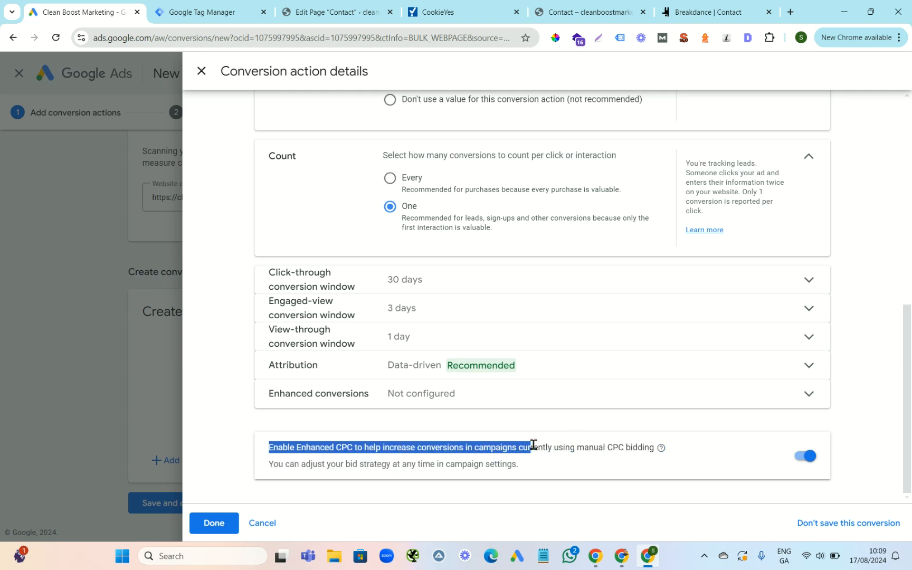
left_click(807, 455)
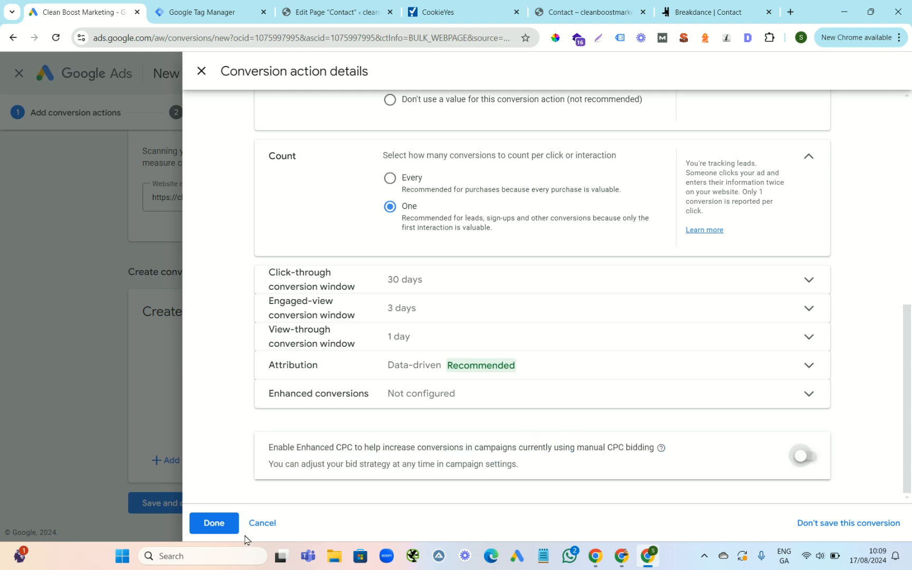
left_click(218, 526)
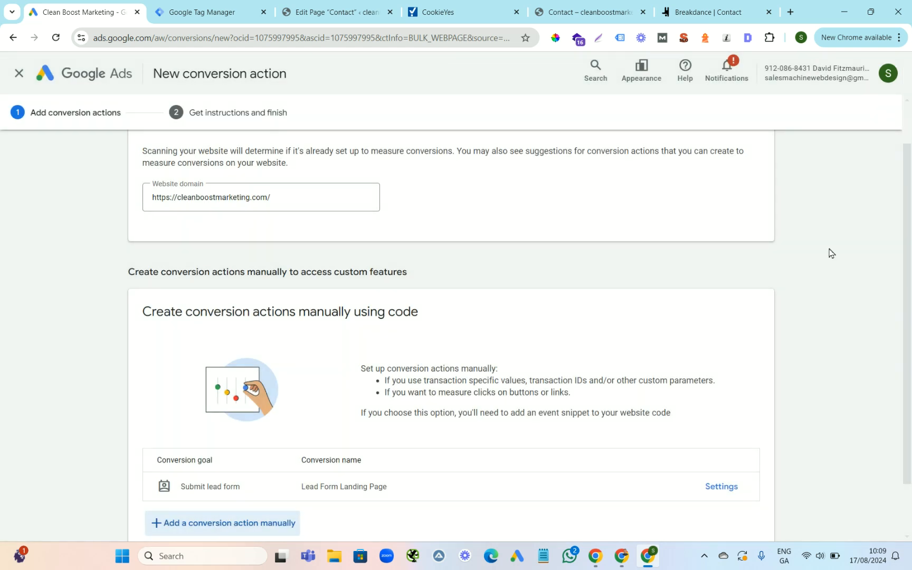
left_click_drag(909, 193, 906, 315)
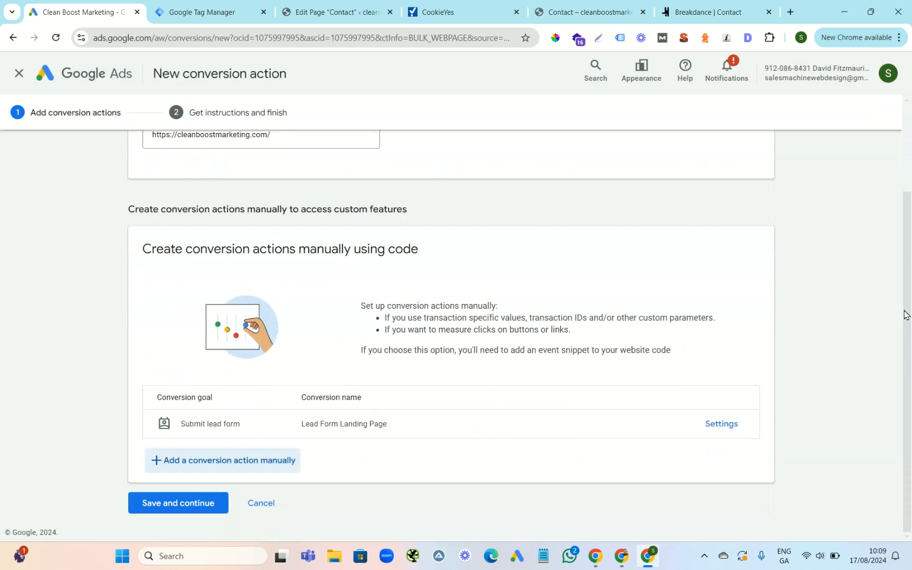
left_click(183, 504)
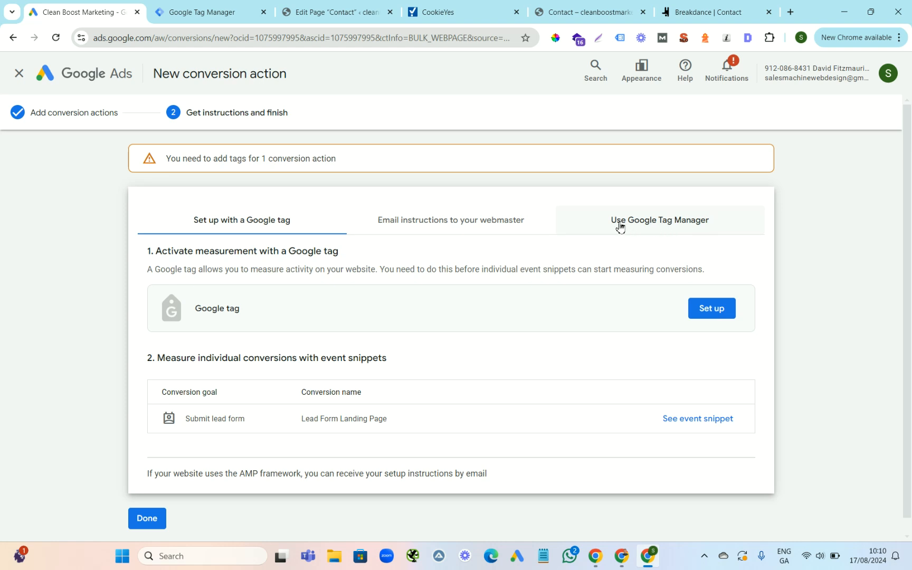
Show the Tag Manager instructions for the lead form conversion, and create a Tag Manager tag named "Lead Form Landing Page".
left_click(645, 225)
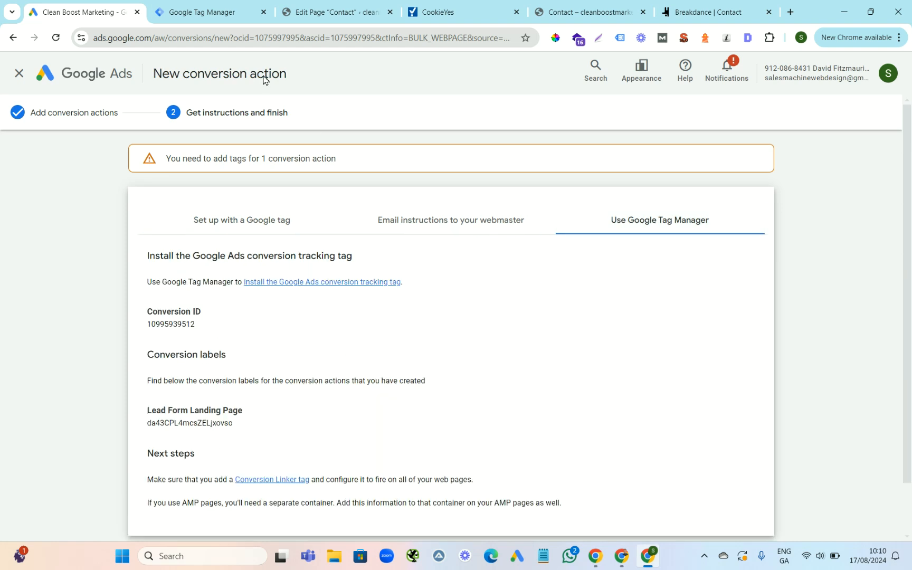
left_click(195, 7)
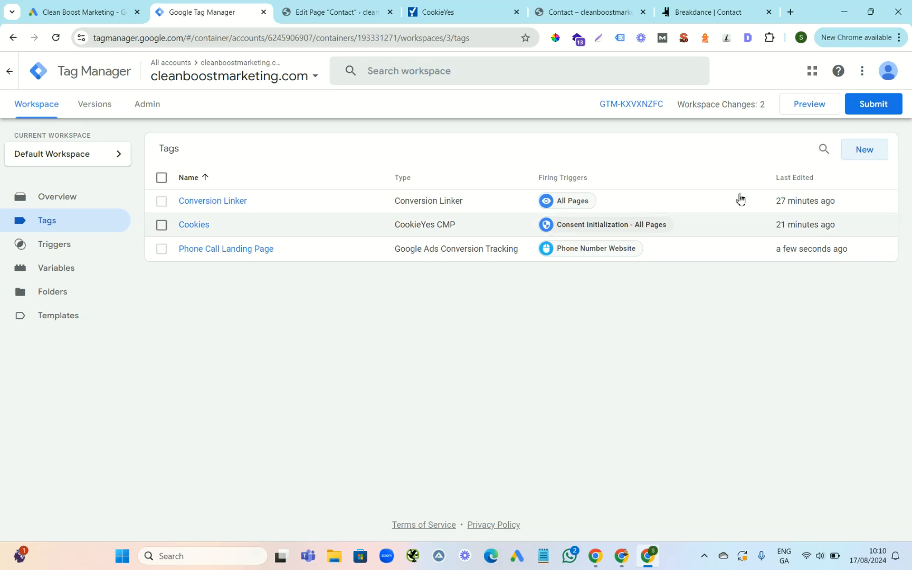
left_click(859, 151)
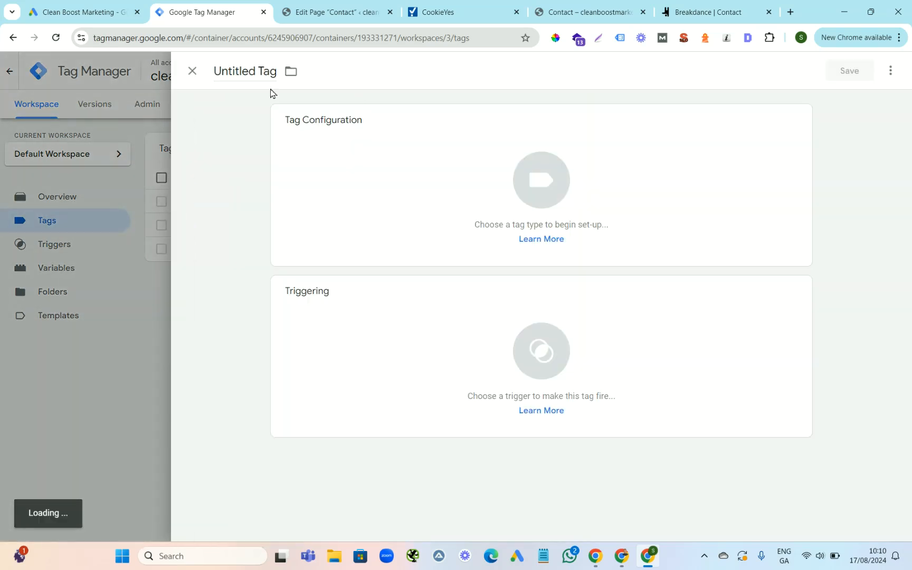
triple_click(253, 76)
type("L")
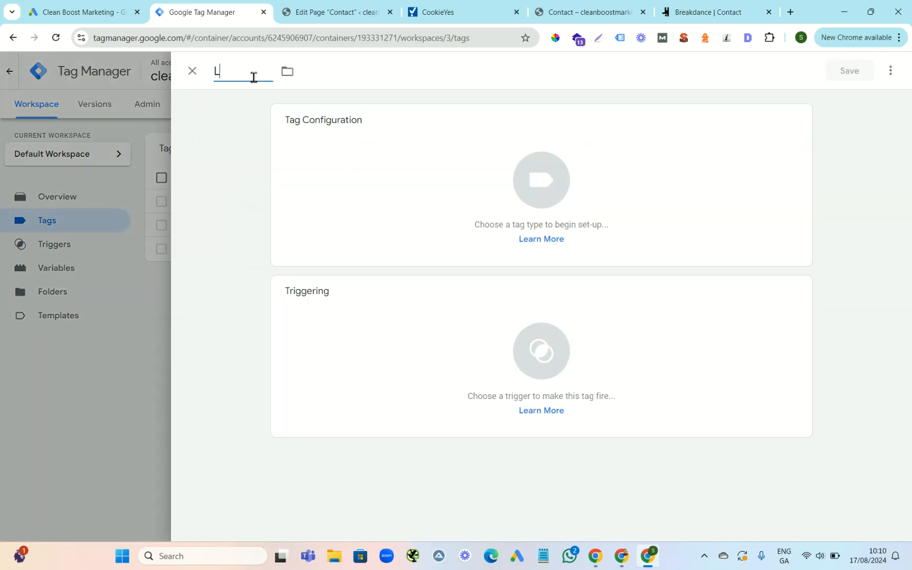
type("ead Form Landing")
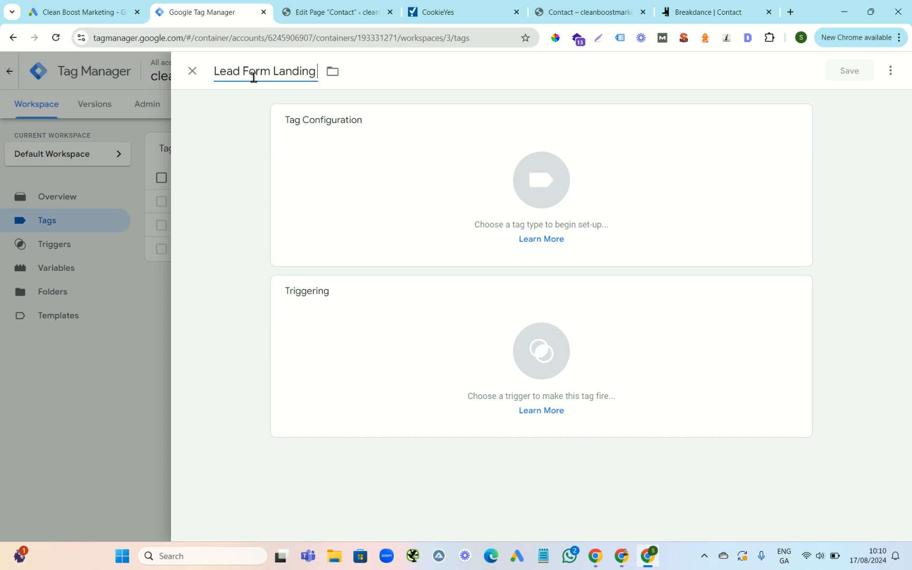
type(" Page")
Set the Thank You Page trigger as the firing trigger of the Lead Form Landing Page tag.
mouse_move(690, 163)
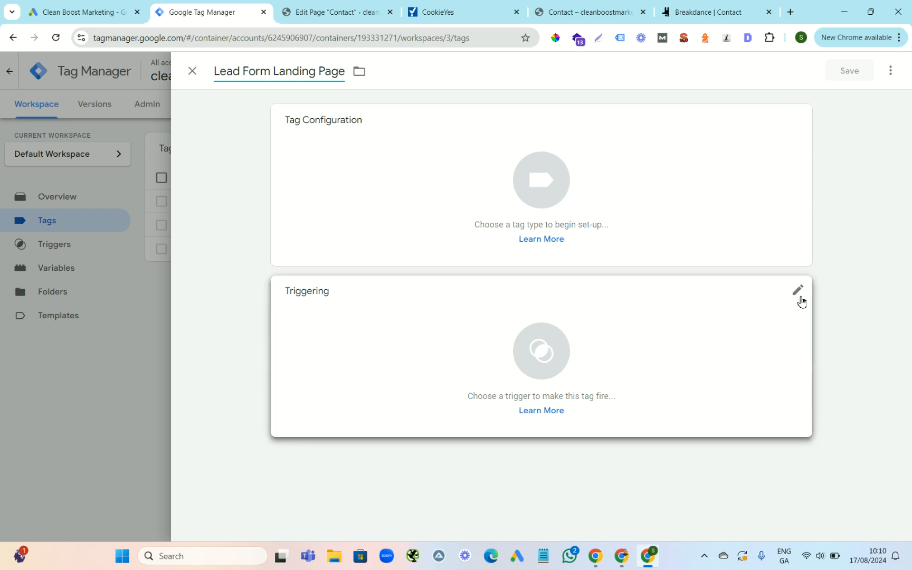
left_click(798, 293)
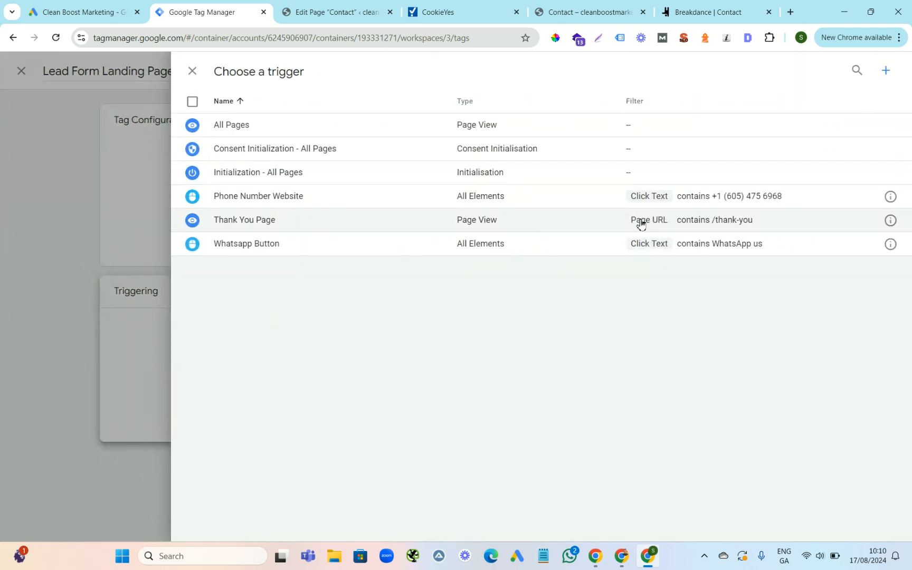
left_click(606, 224)
Fill in the website contact form's first name, last name, phone number and e-mail with saved test entries.
left_click(562, 12)
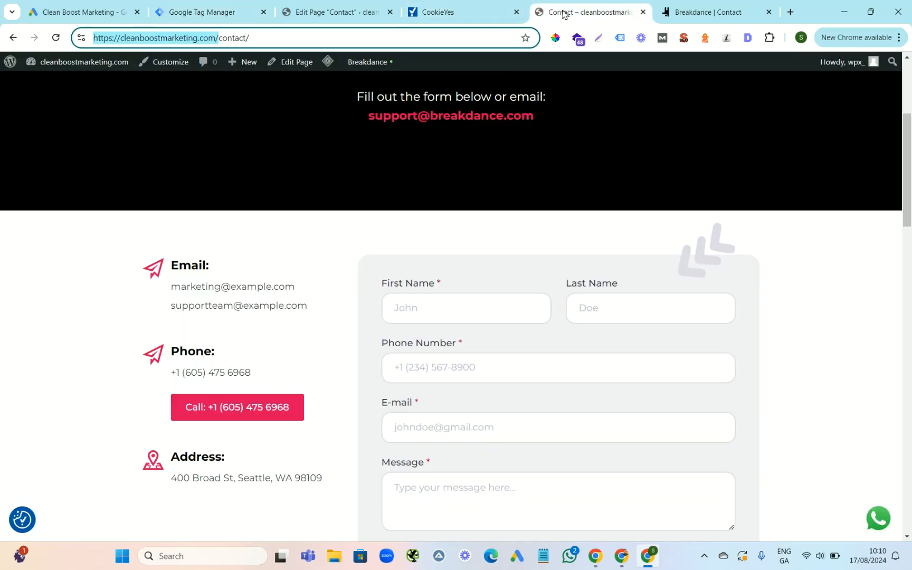
left_click_drag(909, 133, 908, 167)
left_click(433, 153)
left_click(462, 193)
left_click(576, 167)
left_click(659, 203)
left_click(478, 222)
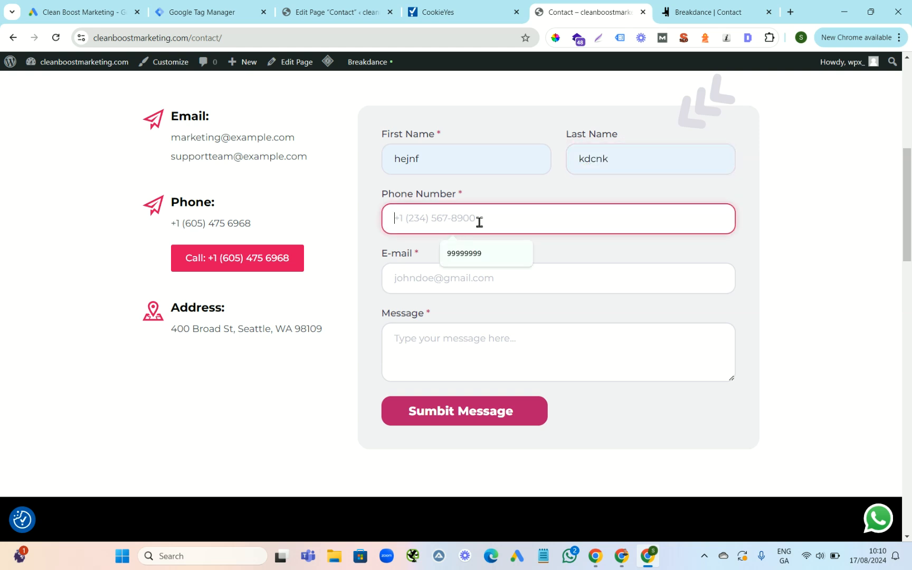
left_click(477, 257)
left_click(452, 275)
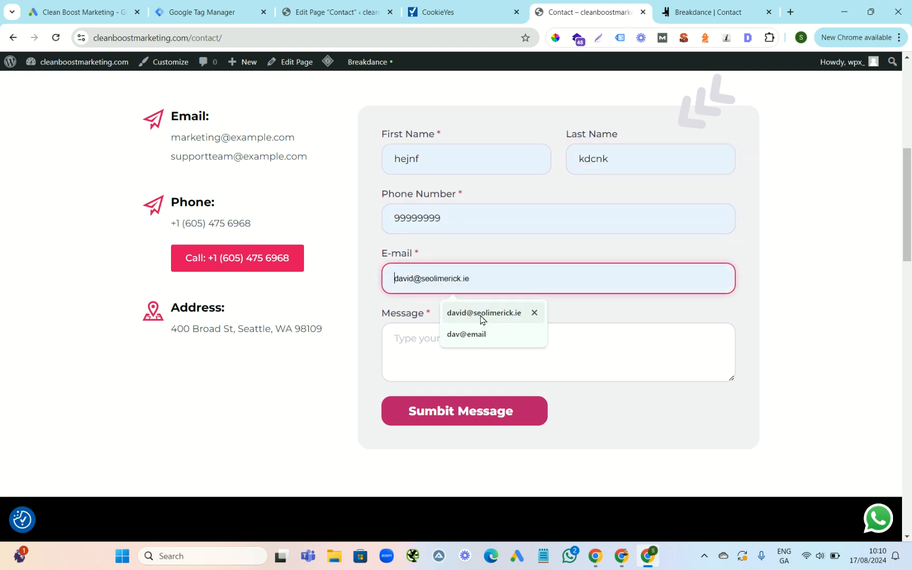
left_click(472, 334)
Enter "vnejgfjengf" as the contact form message, submit the form and check the URL of the page it leads to.
left_click(451, 342)
type("vnejgfjengf")
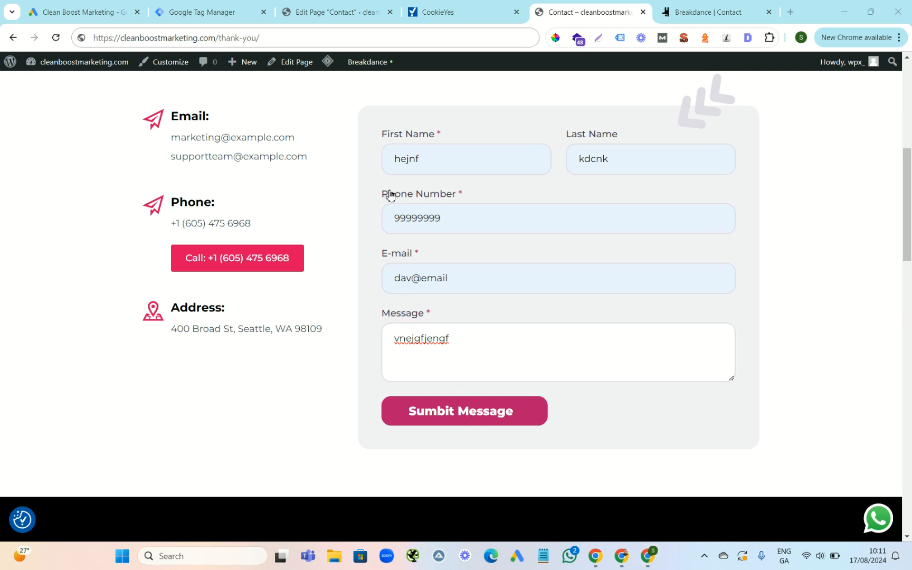
left_click(258, 39)
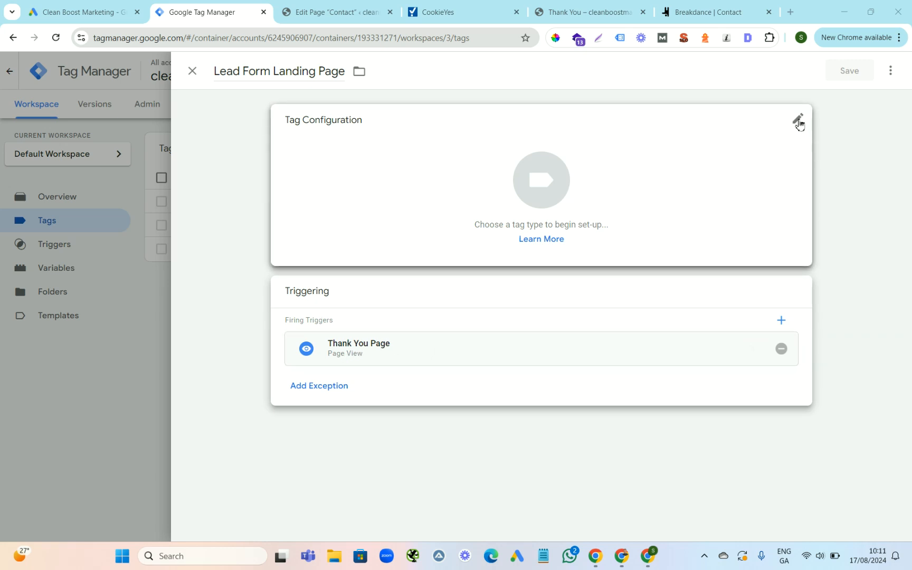
Set the Lead Form Landing Page tag's type to Google Ads Conversion Tracking.
left_click(795, 126)
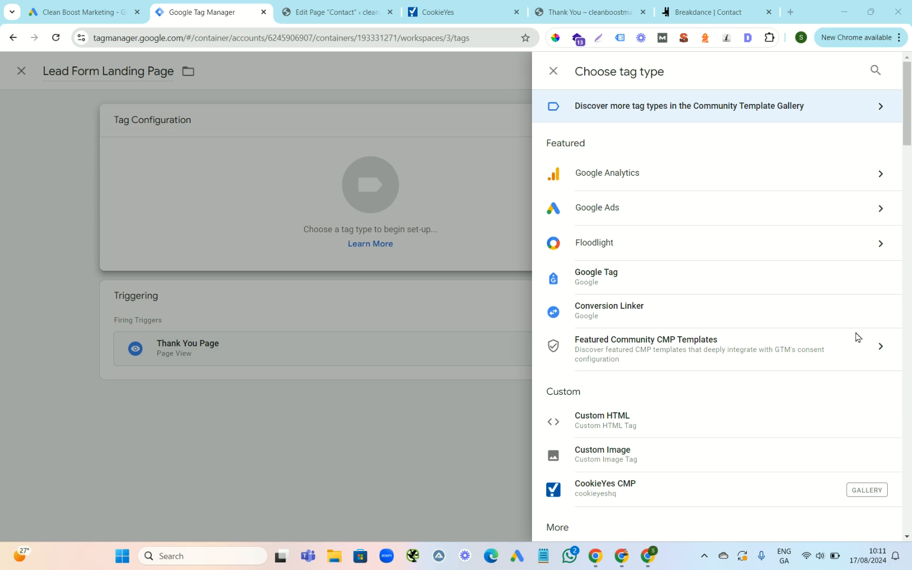
left_click(879, 209)
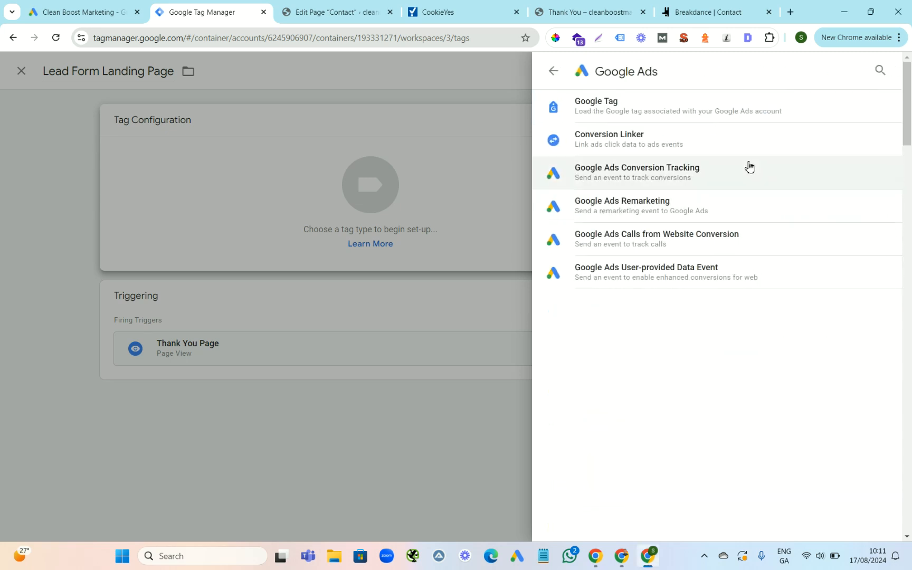
left_click(683, 174)
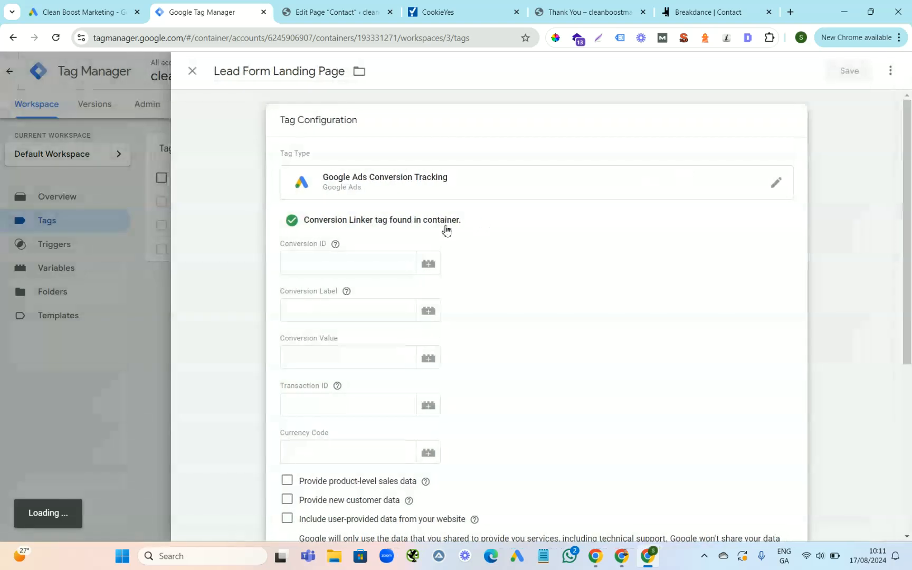
Copy the conversion ID from Google Ads into the Lead Form Landing Page tag's Conversion ID in Tag Manager.
left_click(74, 11)
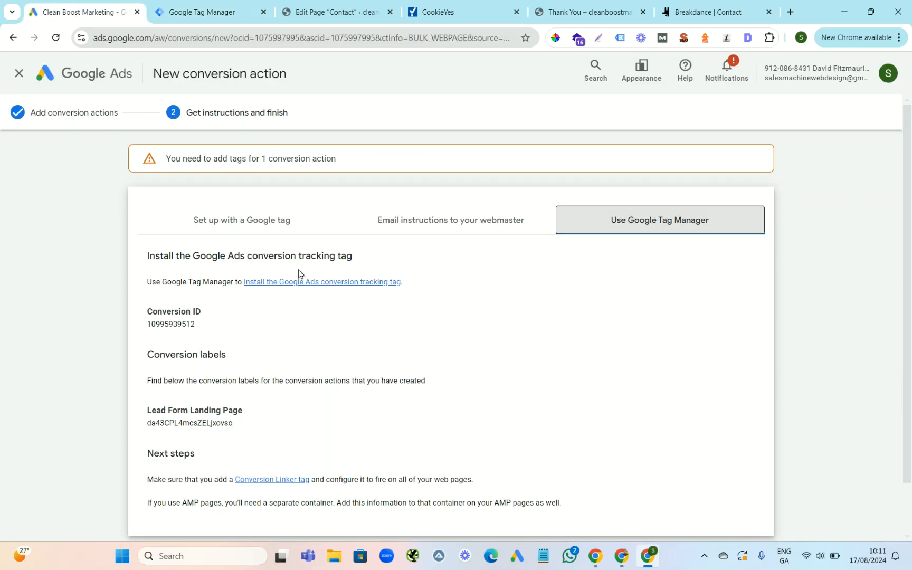
left_click_drag(202, 324, 143, 330)
right_click(158, 325)
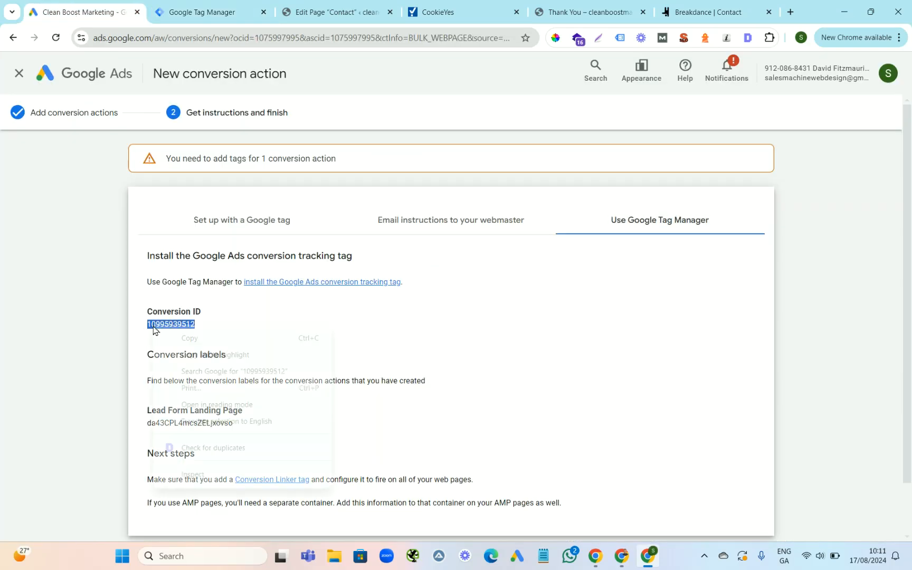
left_click(189, 337)
left_click(216, 11)
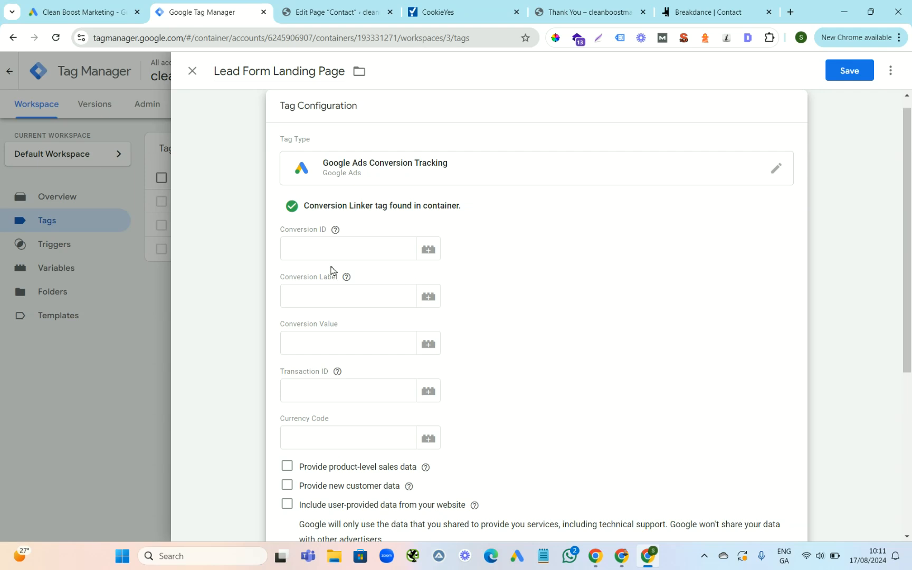
left_click(320, 255)
key("ctrl+v")
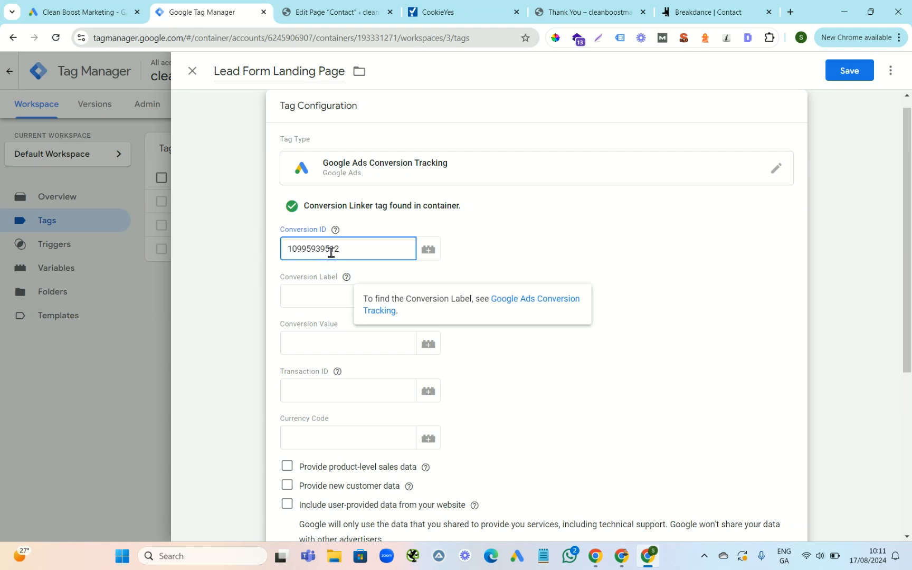
Copy the Lead Form Landing Page conversion label from Google Ads into the tag's Conversion Label, and save the tag.
left_click(76, 11)
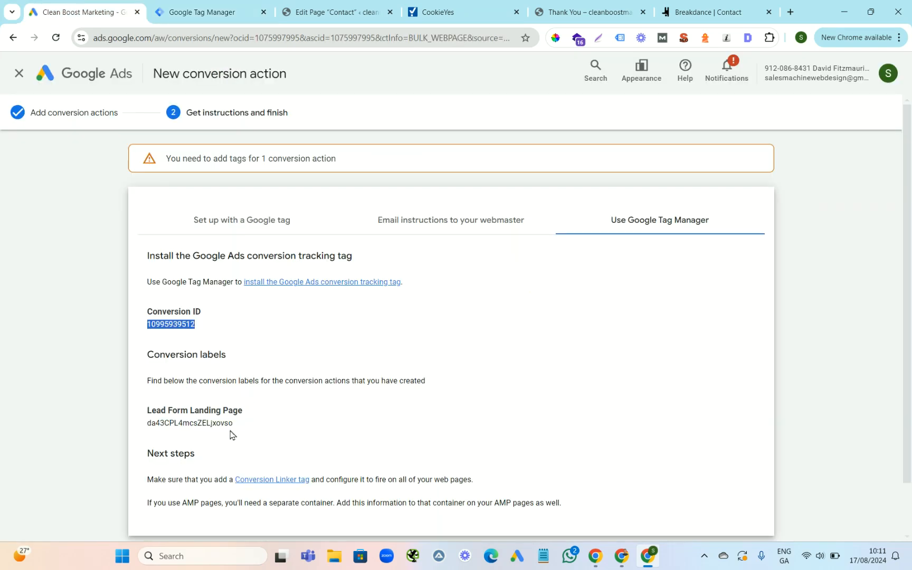
left_click_drag(234, 423, 167, 425)
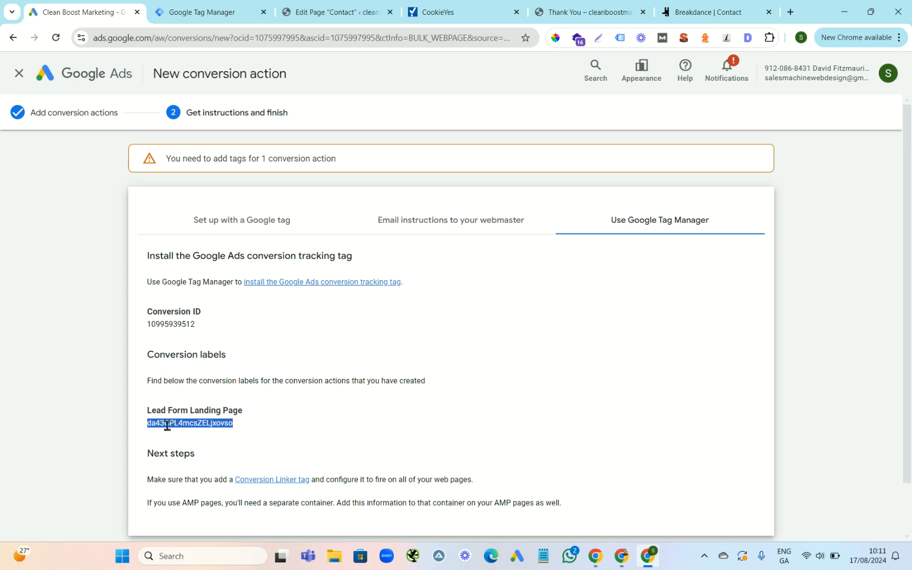
right_click(168, 425)
left_click(209, 276)
left_click(200, 12)
left_click(313, 294)
key("ctrl+v")
left_click_drag(910, 200, 910, 96)
left_click(850, 69)
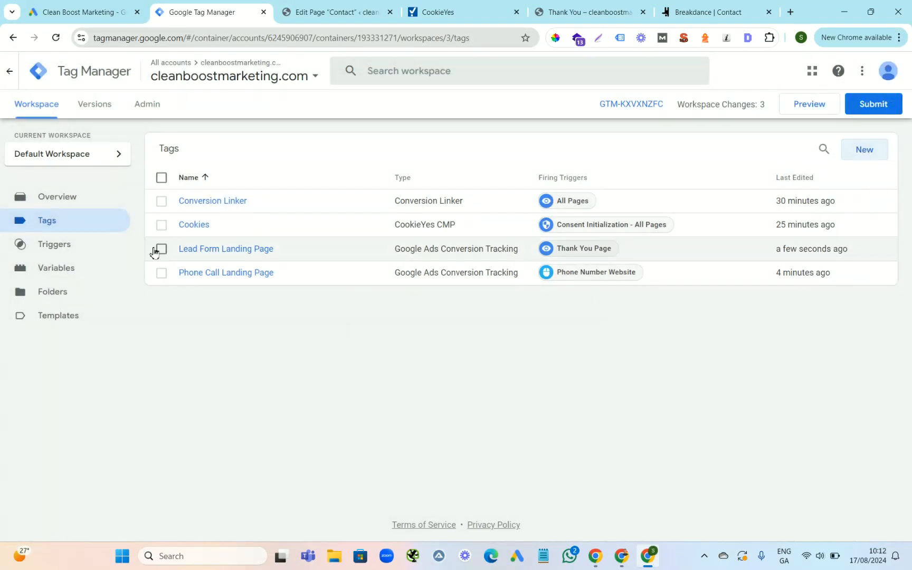
Return to Google Ads and finish the setup of the Lead Form Landing Page conversion action.
left_click(81, 8)
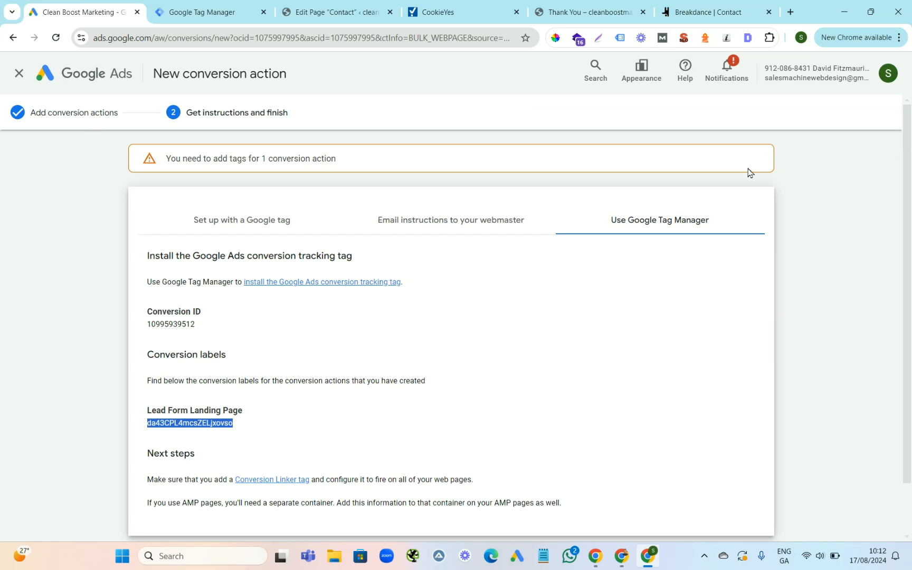
left_click_drag(910, 196, 910, 300)
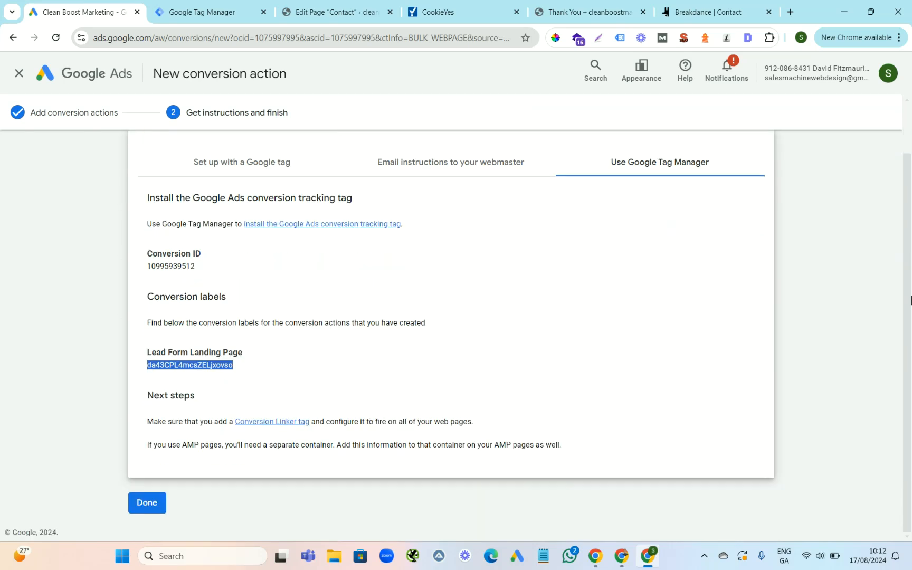
left_click(149, 508)
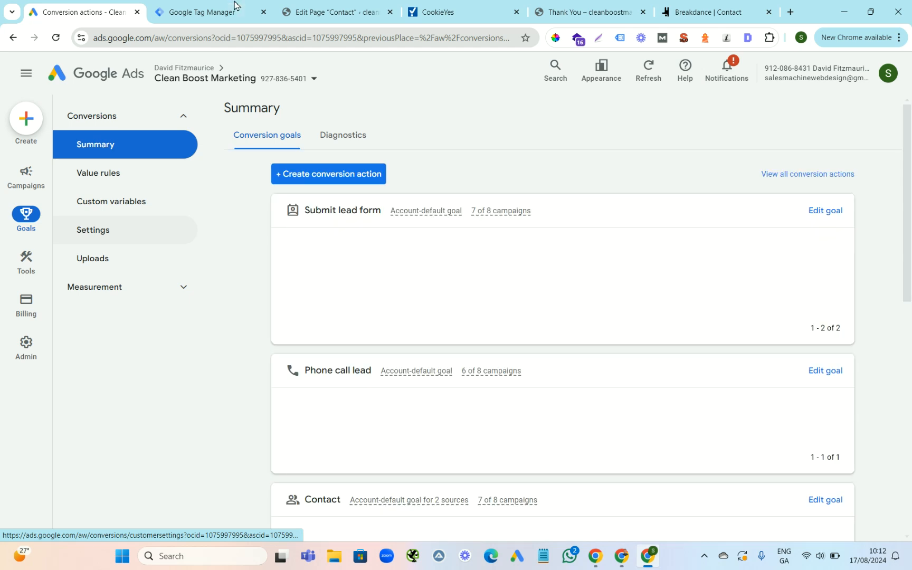
Leave the WordPress editor for the Contact page and visit the live site's home page.
left_click(333, 11)
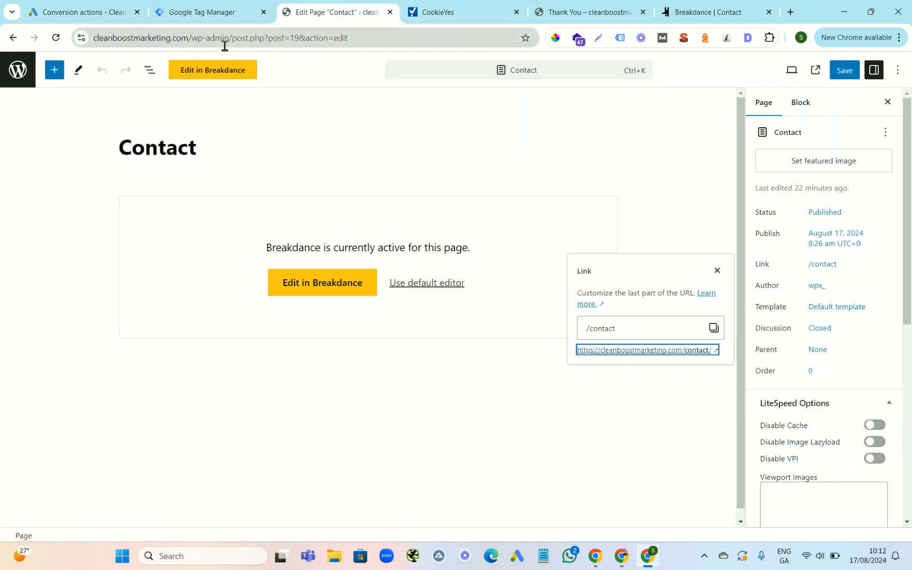
left_click(21, 78)
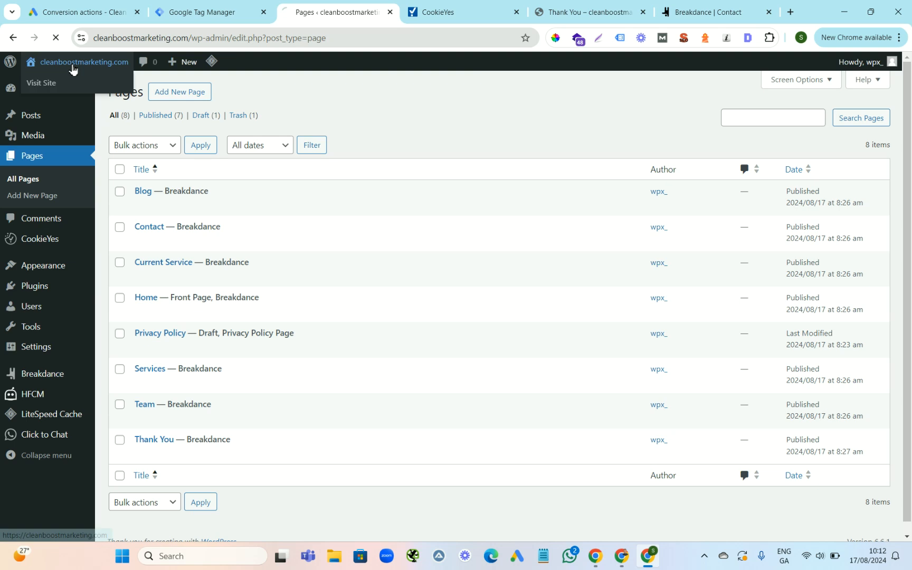
left_click(74, 66)
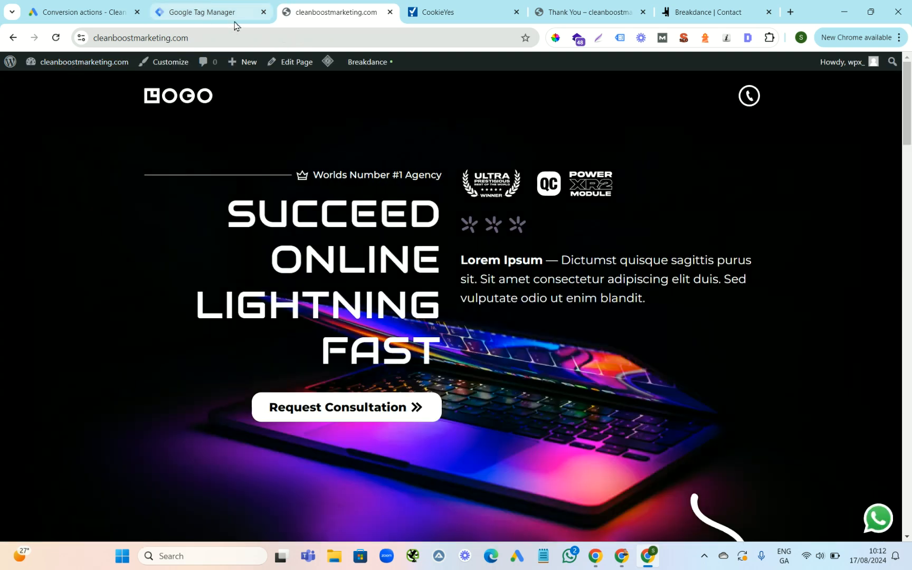
Review the triggers and tags in Tag Manager to check which trigger still lacks a tag.
left_click(198, 11)
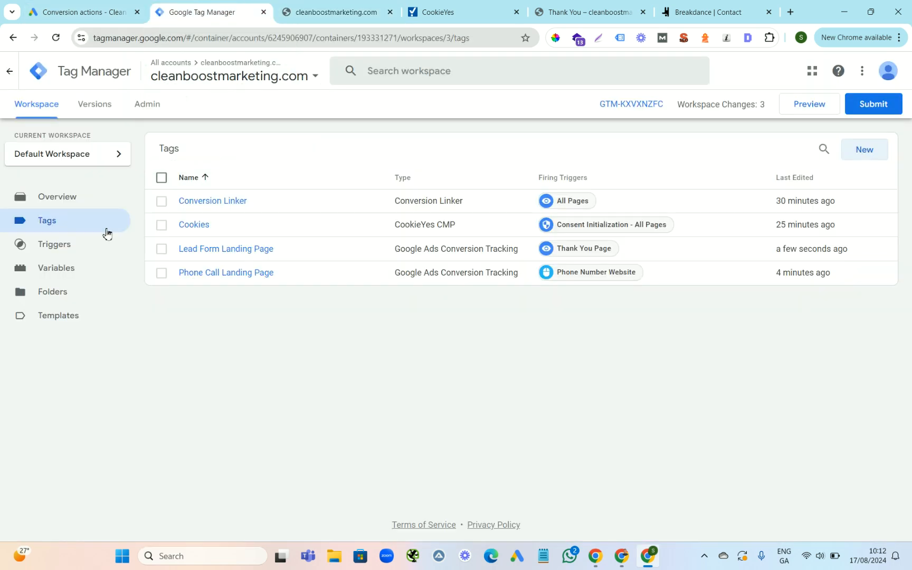
left_click(75, 252)
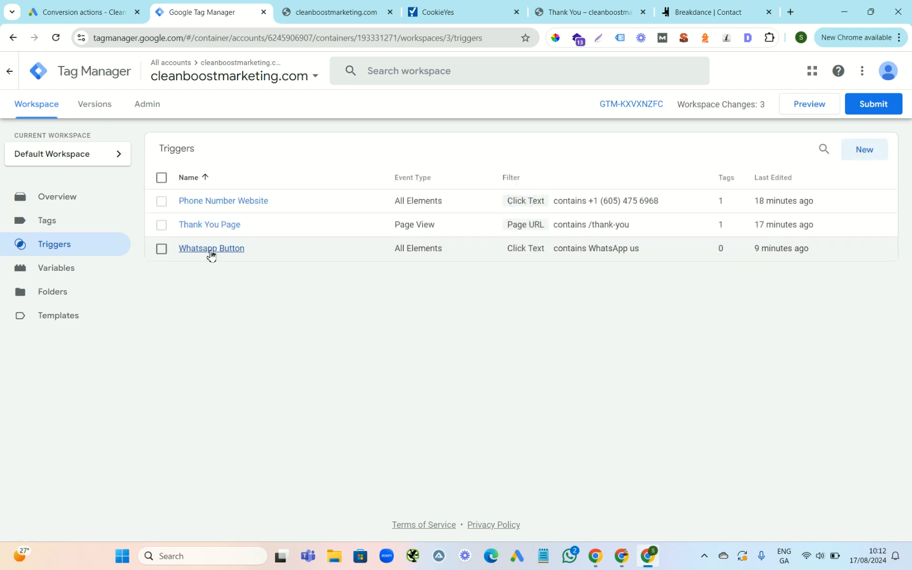
left_click(53, 226)
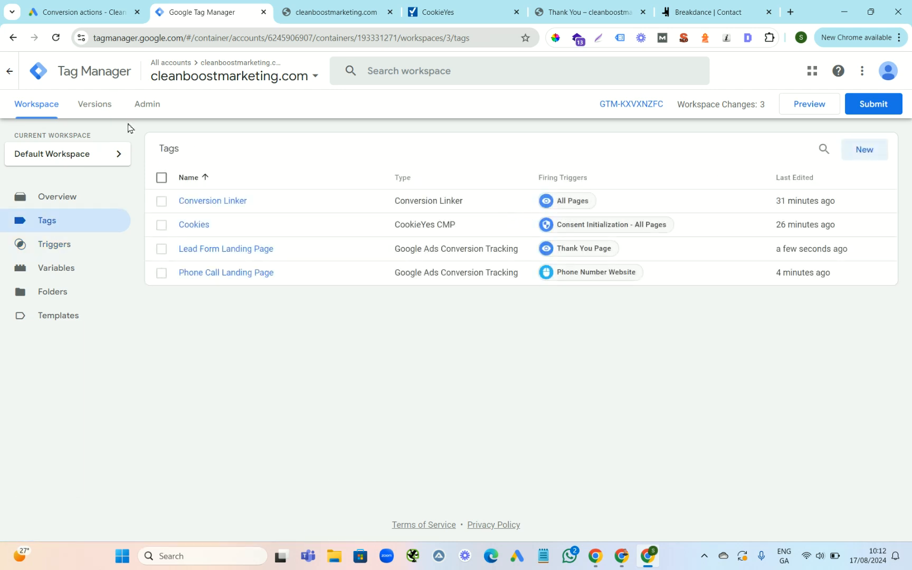
left_click(64, 11)
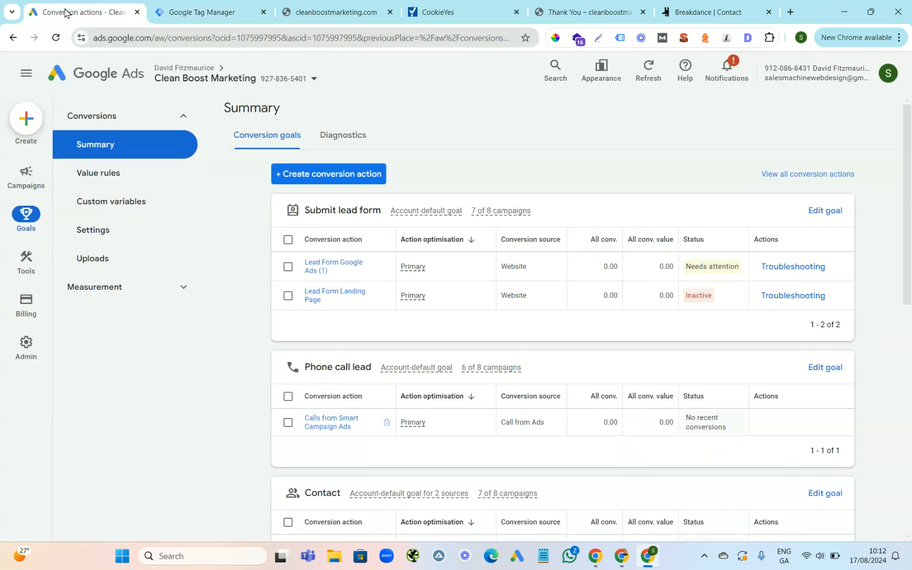
left_click(342, 176)
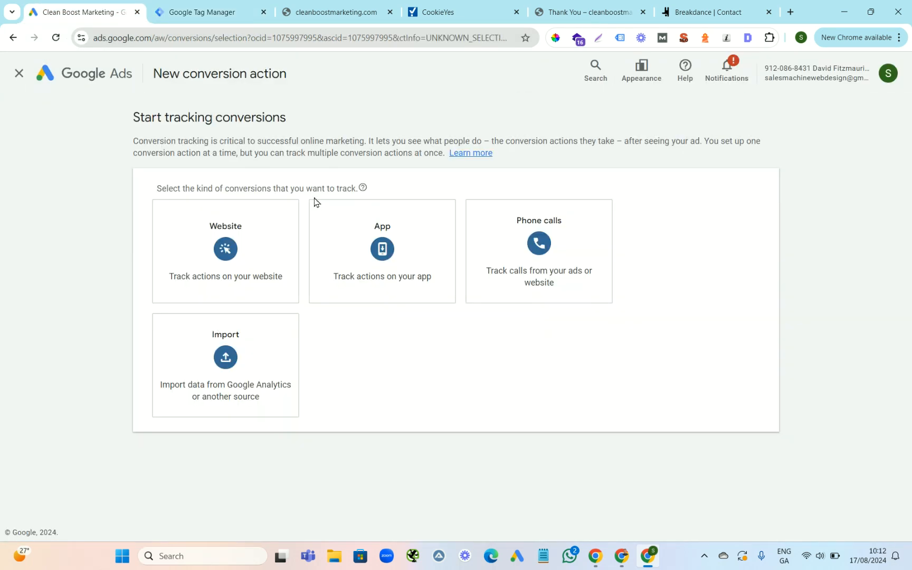
left_click(209, 238)
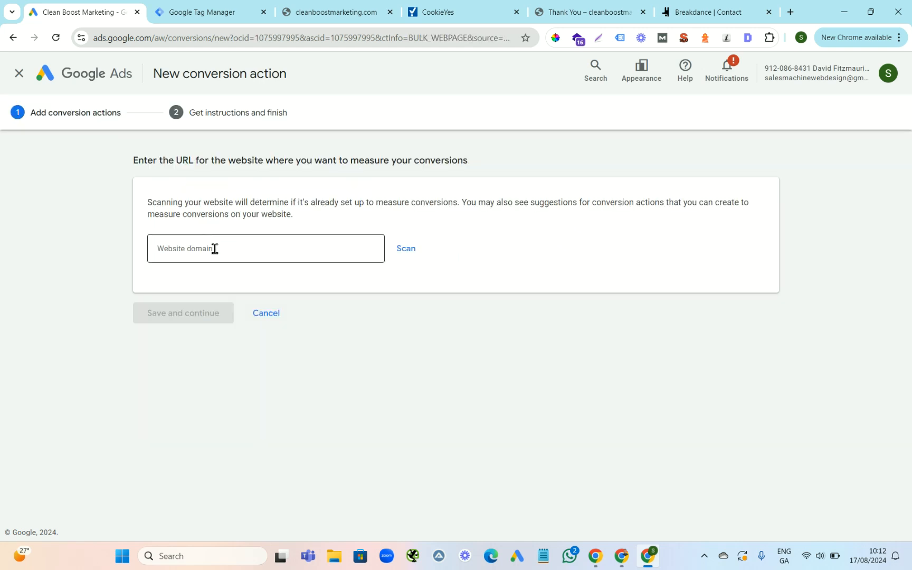
left_click(562, 10)
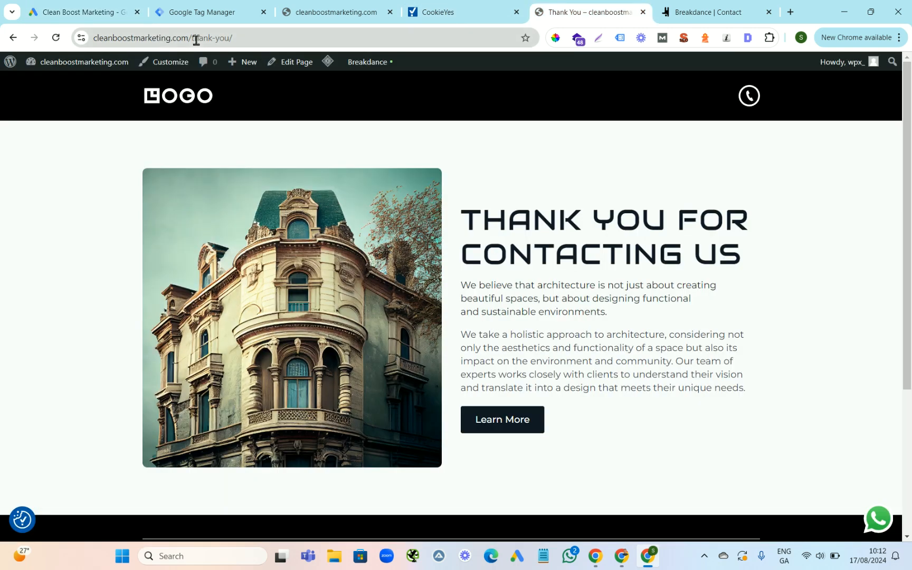
left_click_drag(191, 41, 87, 40)
right_click(120, 41)
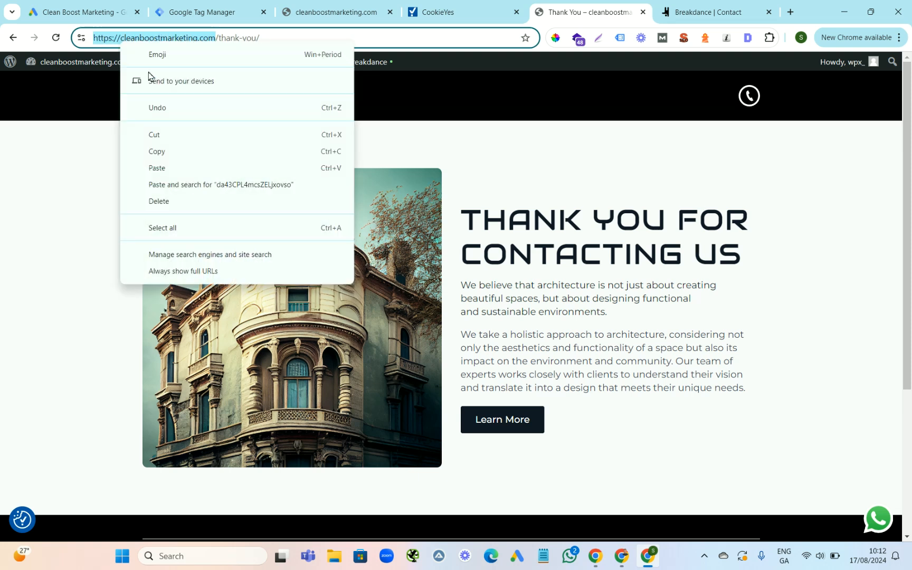
left_click(165, 151)
left_click(86, 11)
left_click(187, 243)
key("ctrl+v")
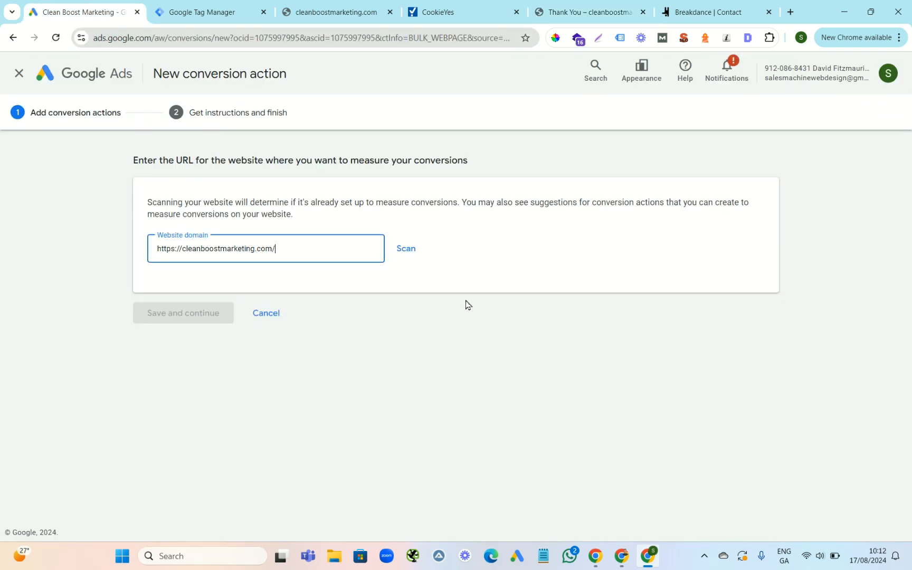
left_click(401, 251)
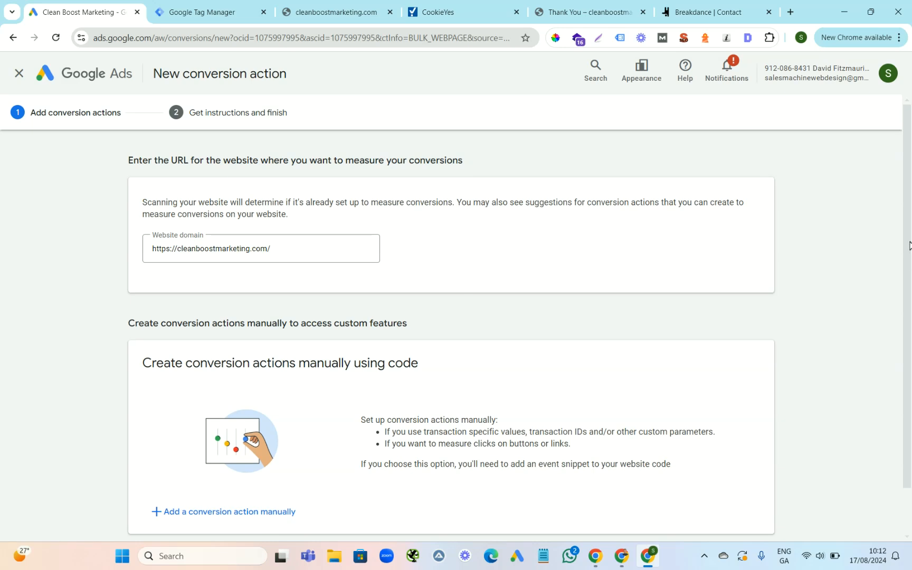
Add a manual conversion action with the goal category Outbound click and the name Whatsapp Landing Page.
left_click_drag(909, 245, 909, 369)
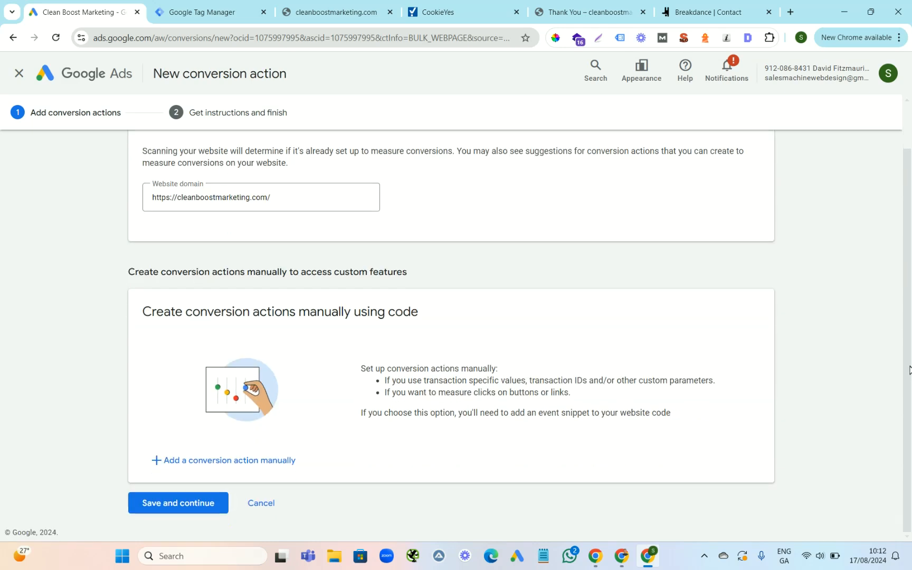
left_click(261, 463)
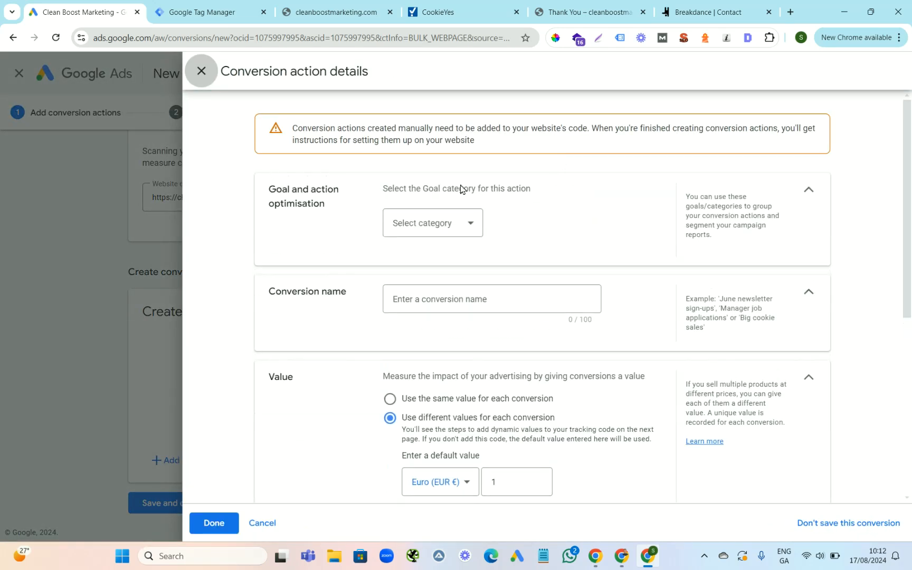
left_click(459, 227)
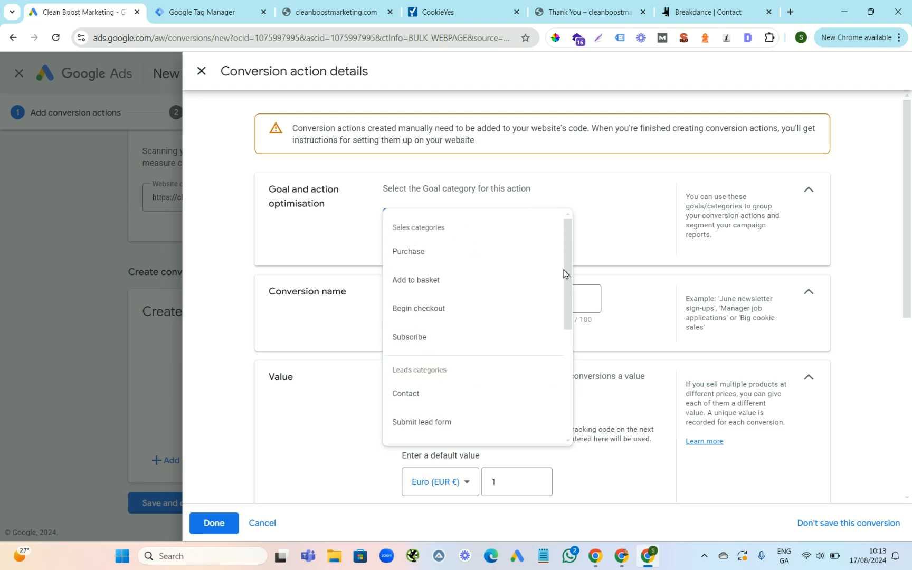
left_click_drag(567, 270, 571, 355)
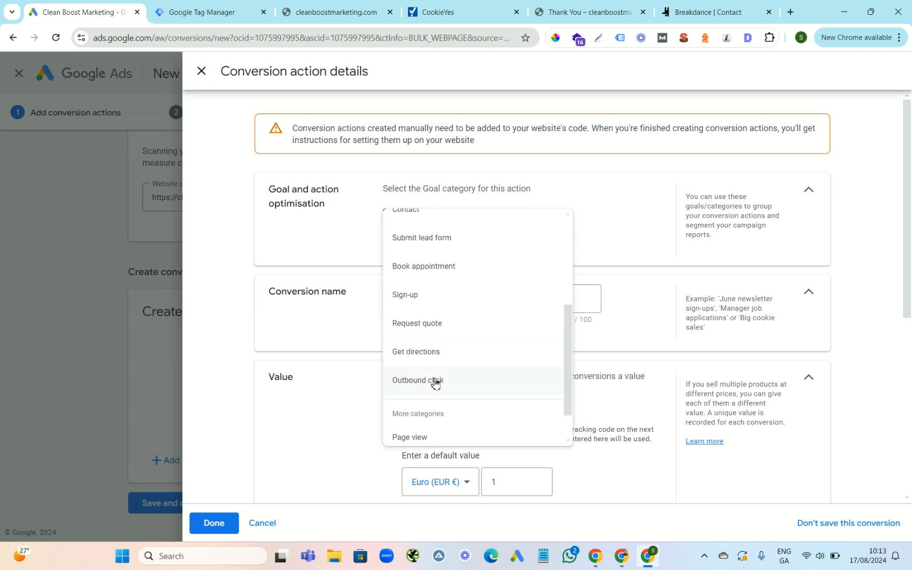
left_click(435, 381)
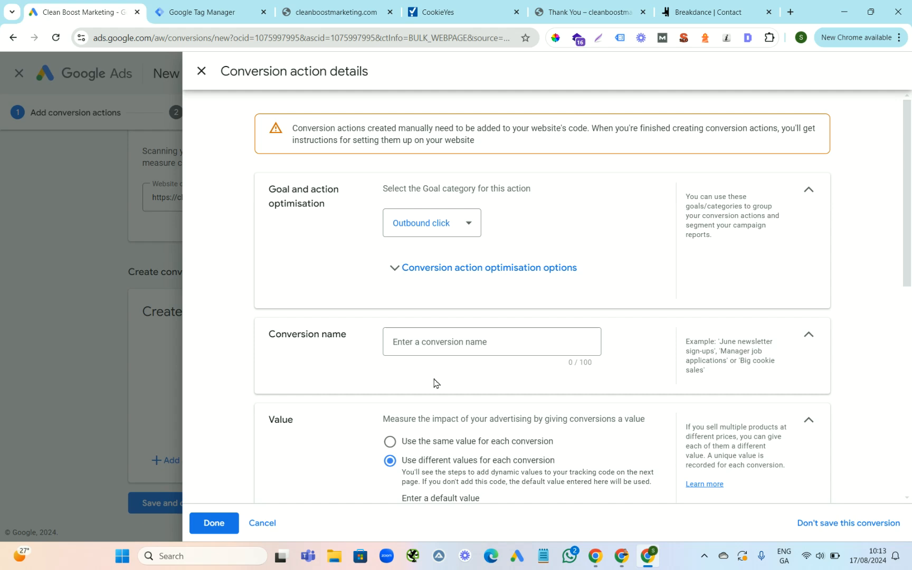
left_click(431, 345)
type("Whatsapp Landing Page")
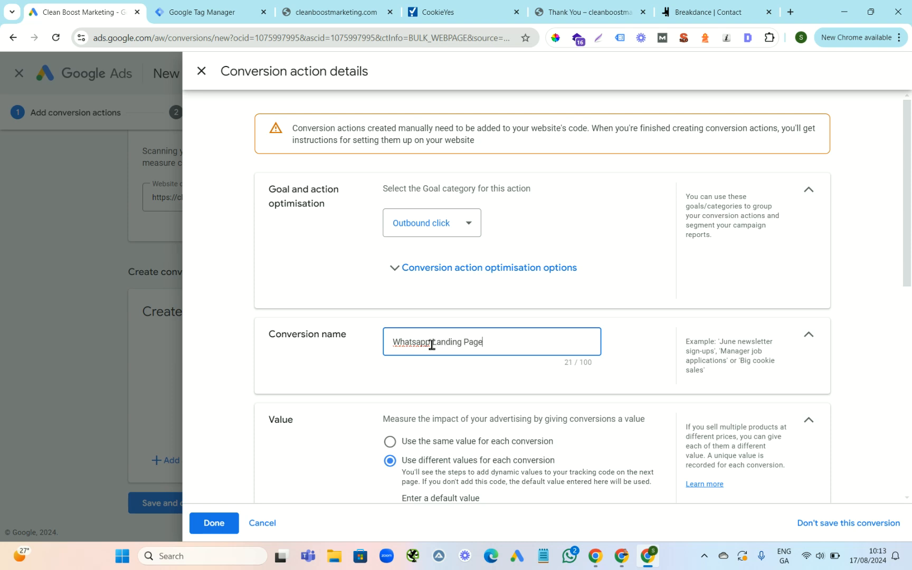
Use the same value for each conversion, set the count to One, turn off Enhanced CPC, and confirm the conversion action details.
scroll(417, 222, "down", 5)
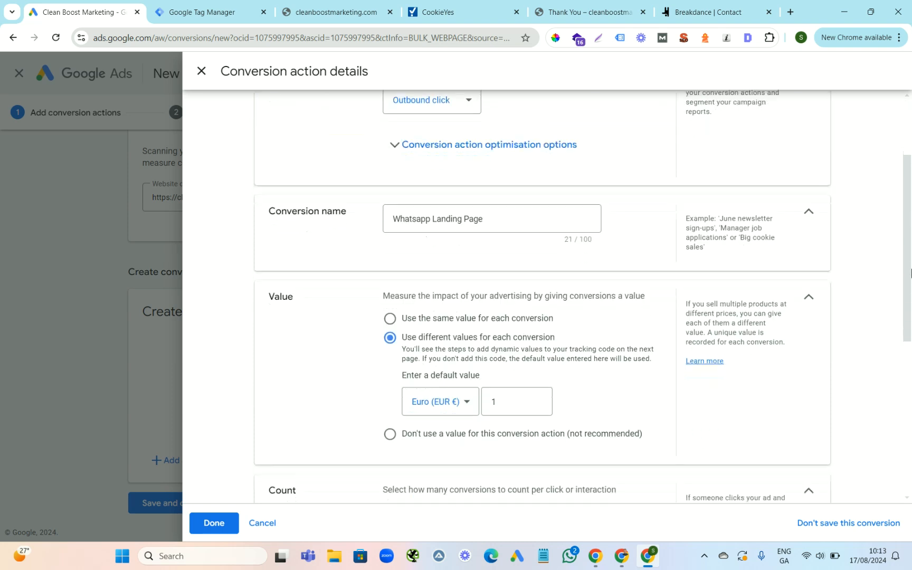
left_click(390, 157)
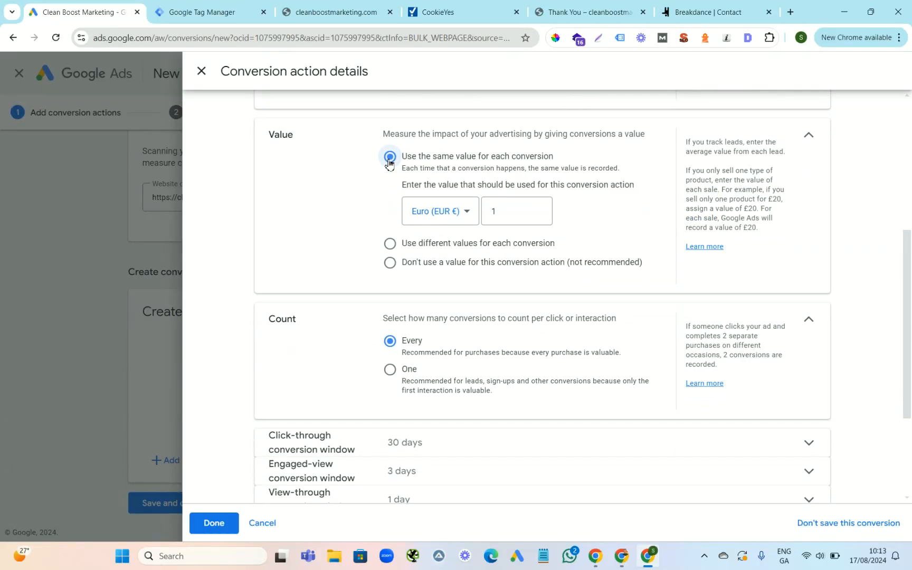
left_click(390, 369)
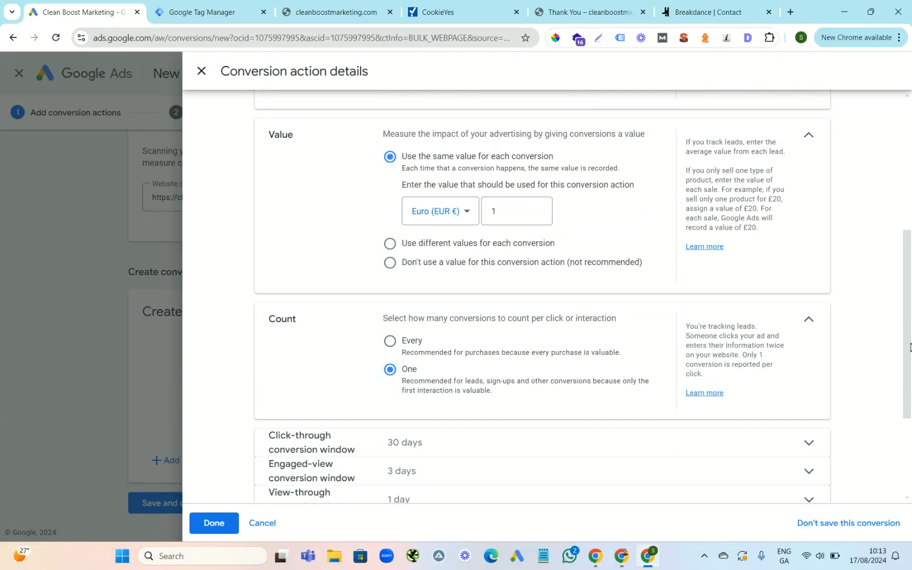
left_click_drag(909, 347, 909, 413)
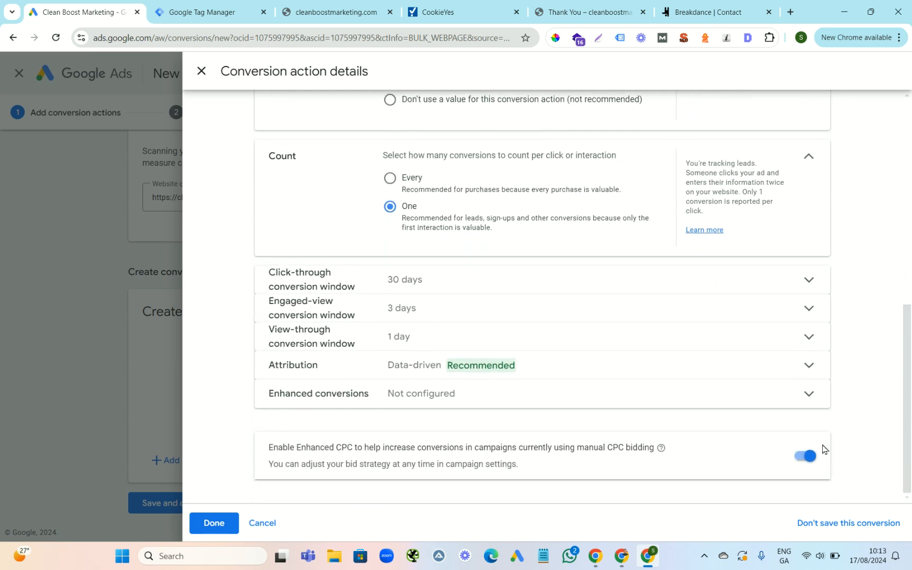
left_click(804, 457)
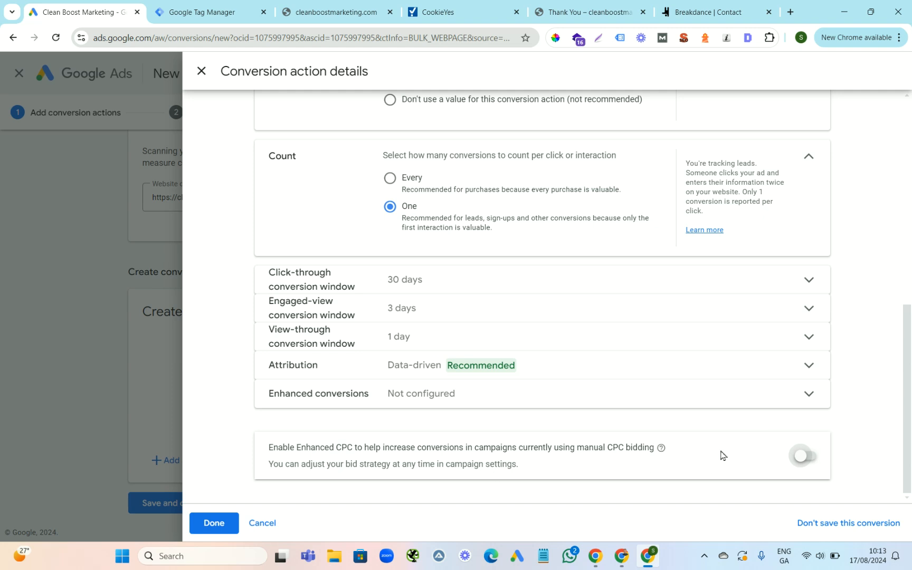
left_click(213, 522)
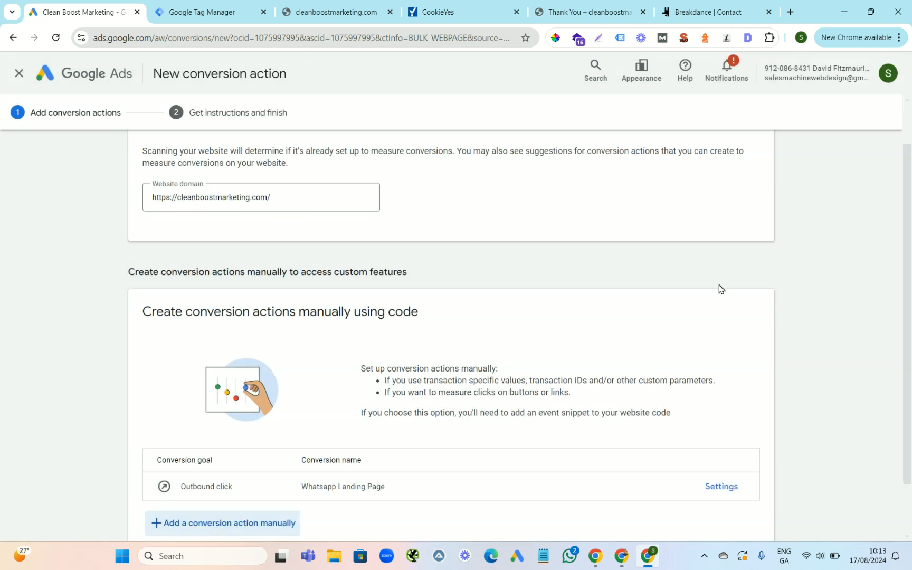
Save the Whatsapp Landing Page conversion action and show its Google Tag Manager setup instructions.
left_click_drag(909, 218, 910, 333)
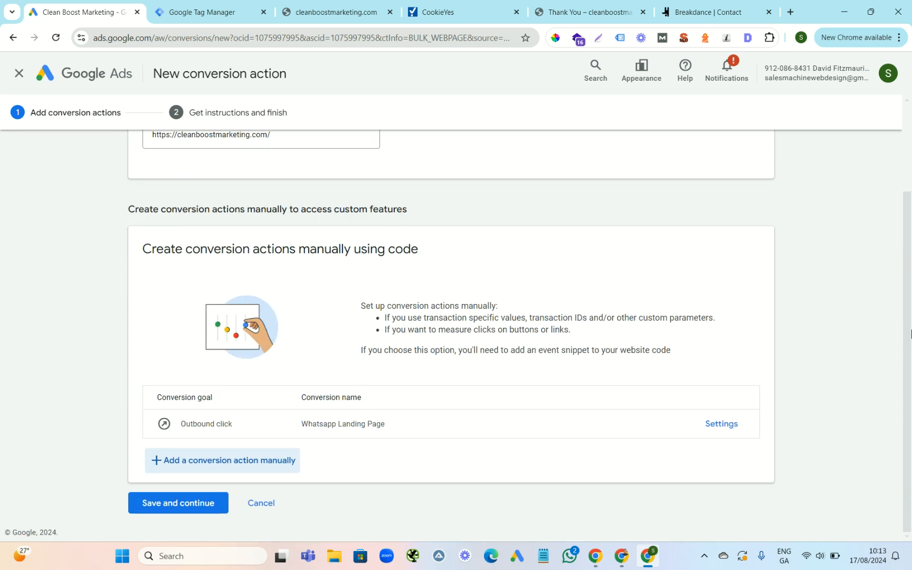
left_click(179, 504)
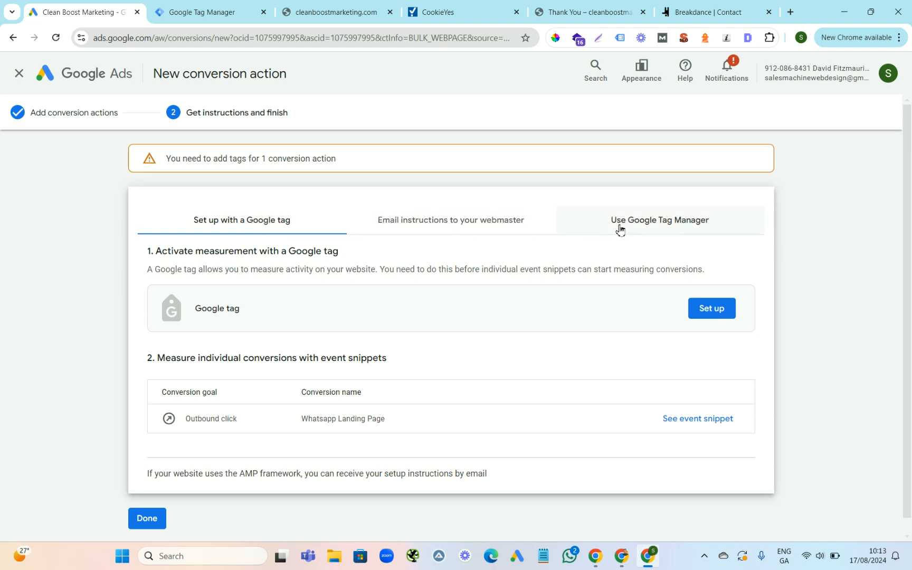
left_click(666, 222)
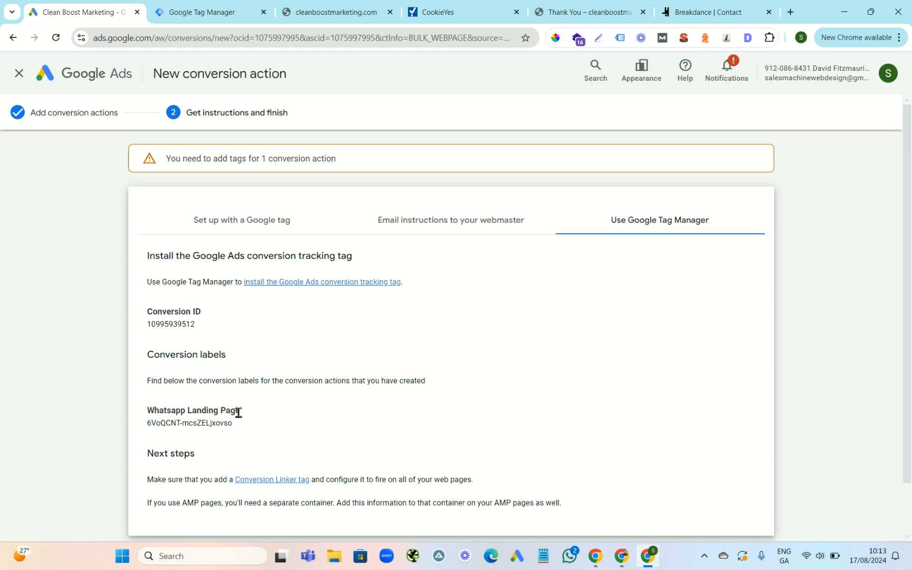
Switch to Tag Manager and create a new tag named Whatsapp Landing Page.
left_click(190, 13)
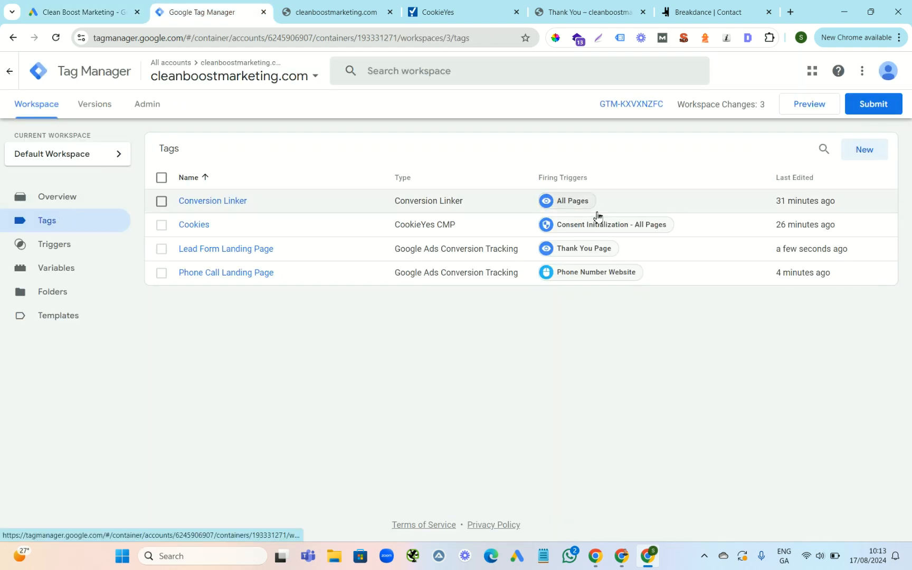
left_click(865, 156)
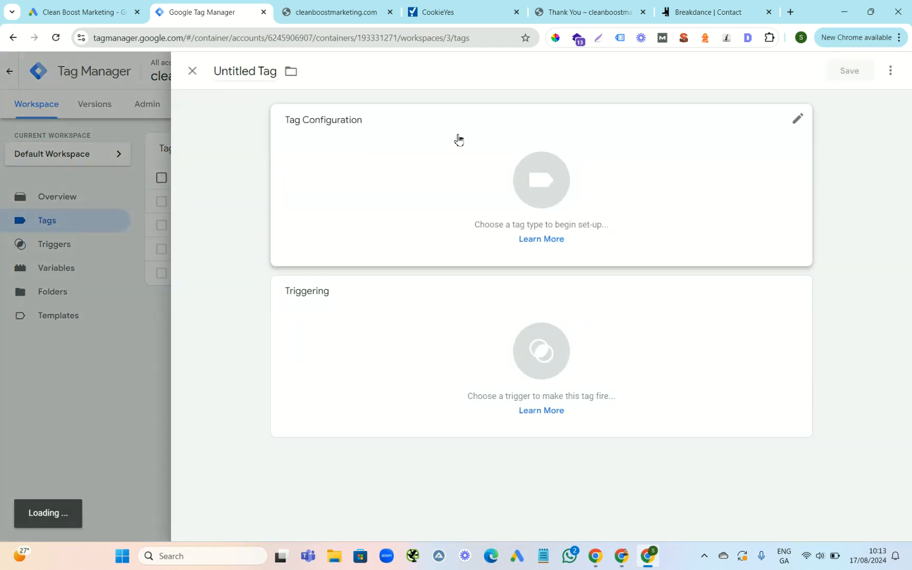
left_click(249, 75)
triple_click(250, 76)
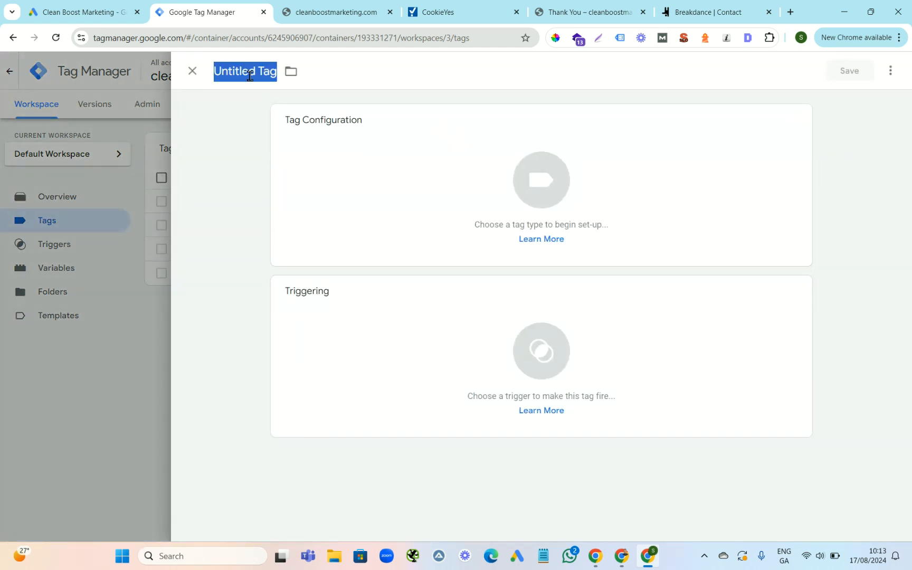
type("Whatsa")
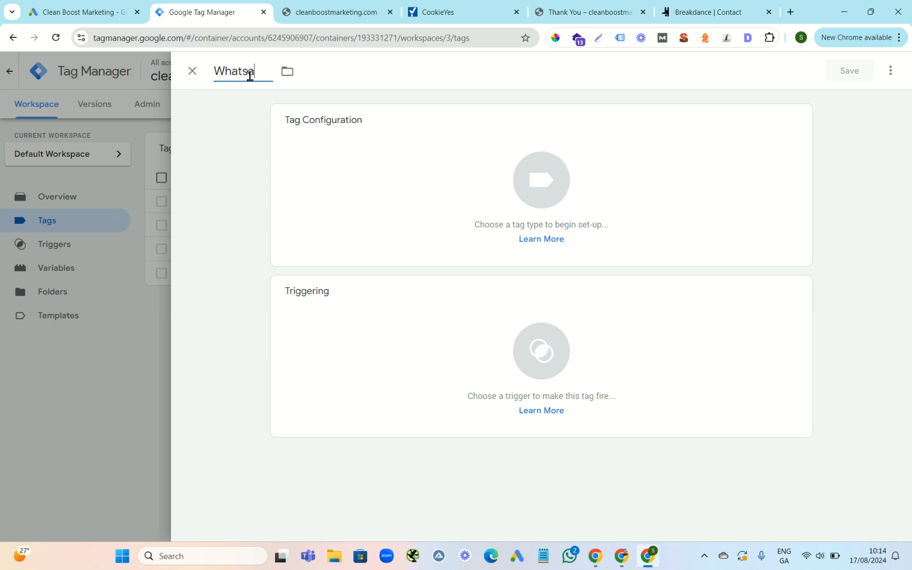
type("pp Landing Page")
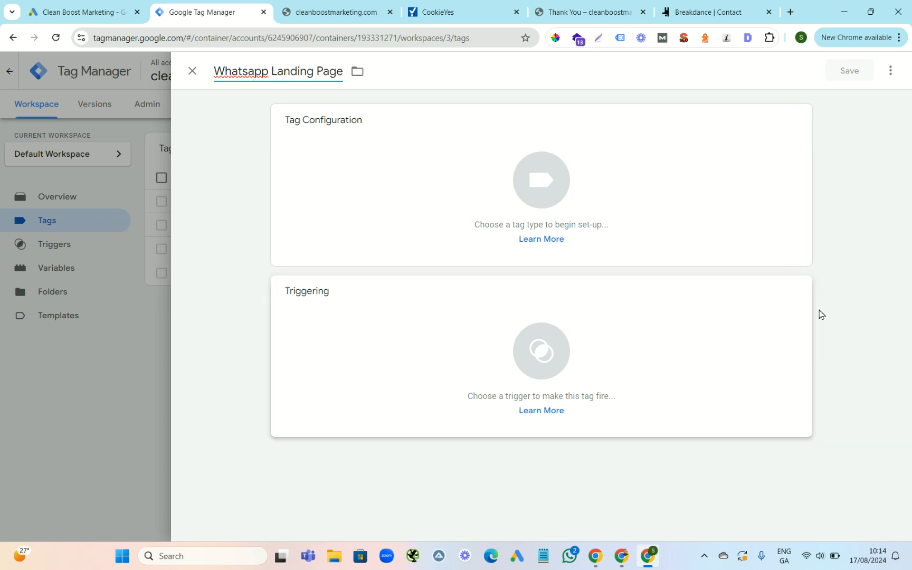
Assign the Whatsapp Button trigger to the tag and set its type to Google Ads Conversion Tracking.
left_click(798, 291)
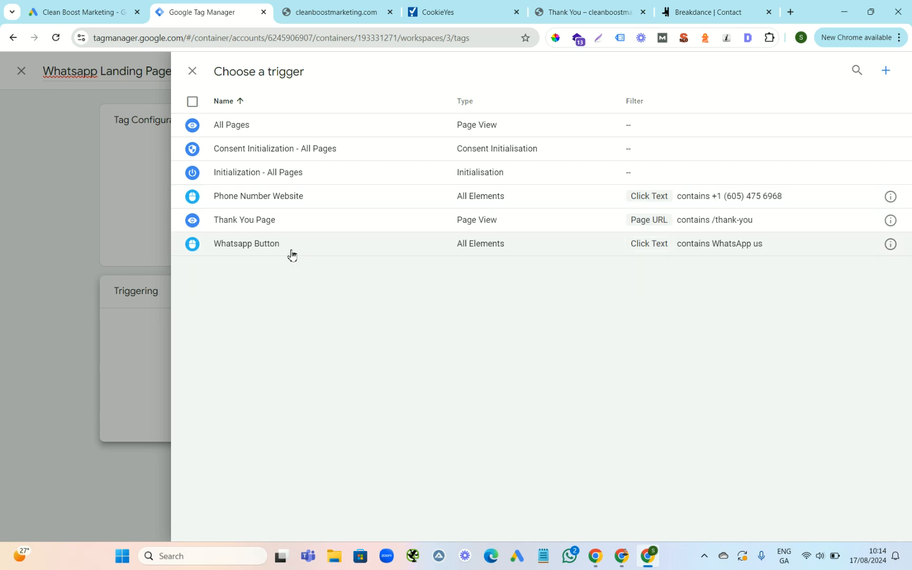
left_click(346, 244)
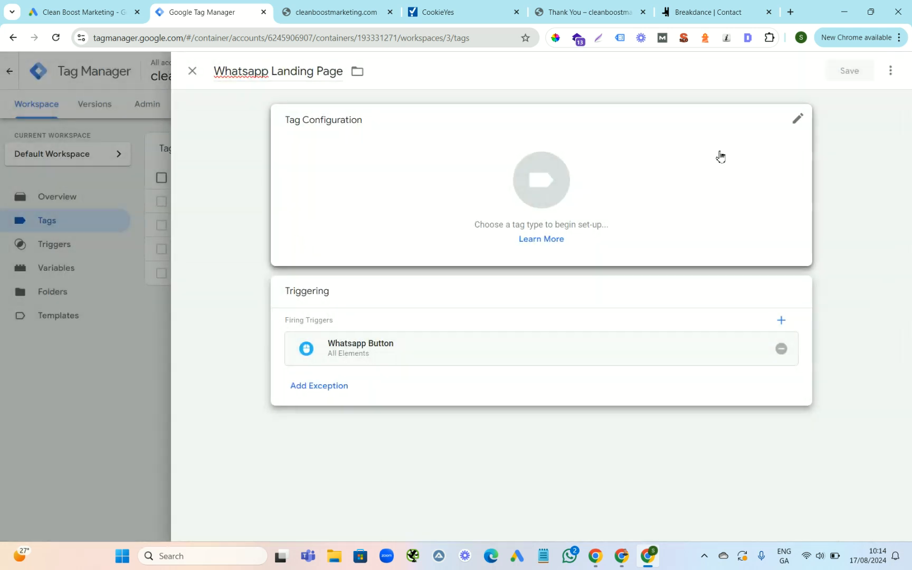
left_click(798, 121)
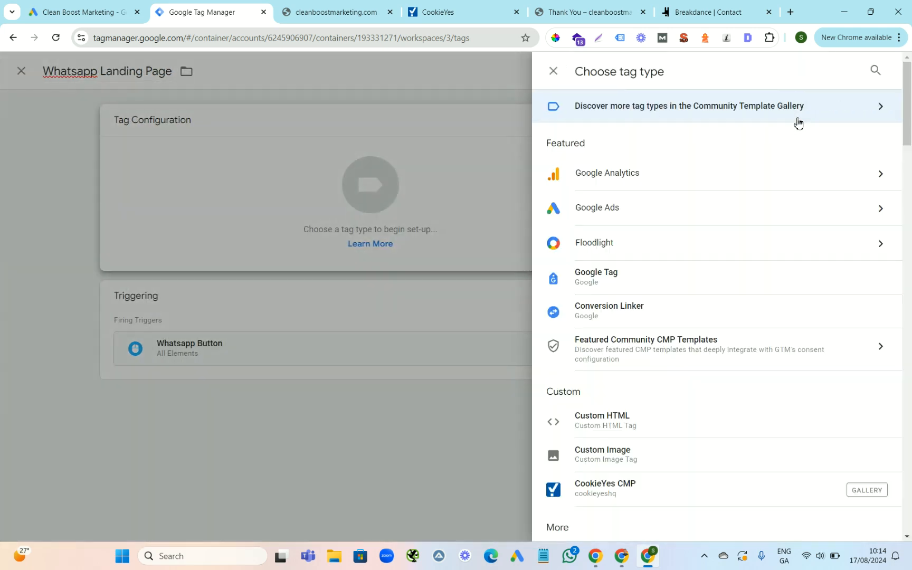
left_click(833, 210)
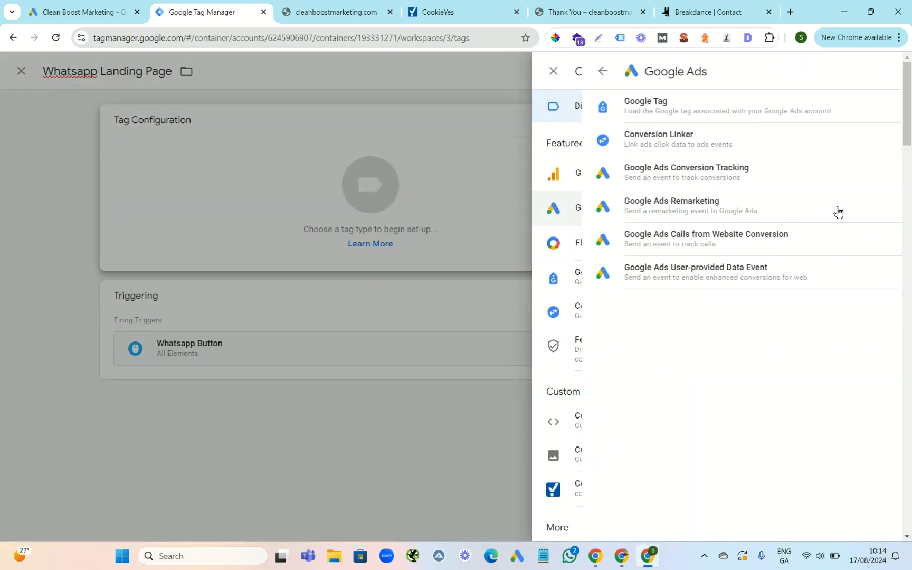
left_click(705, 173)
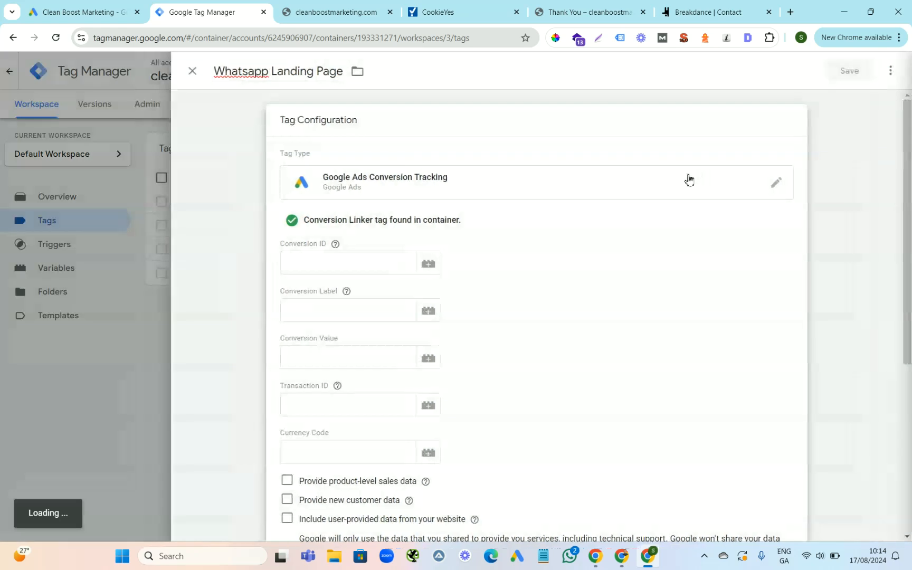
Copy the conversion ID from Google Ads into the Whatsapp Landing Page tag's Conversion ID.
left_click(85, 12)
left_click_drag(196, 326, 154, 325)
right_click(176, 326)
left_click(192, 333)
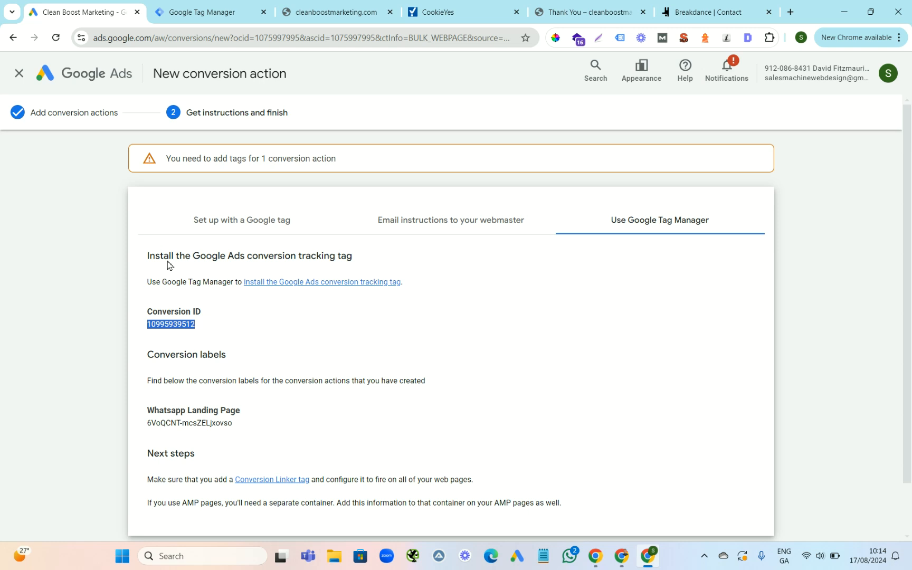
left_click(190, 12)
left_click(319, 251)
key("ctrl+v")
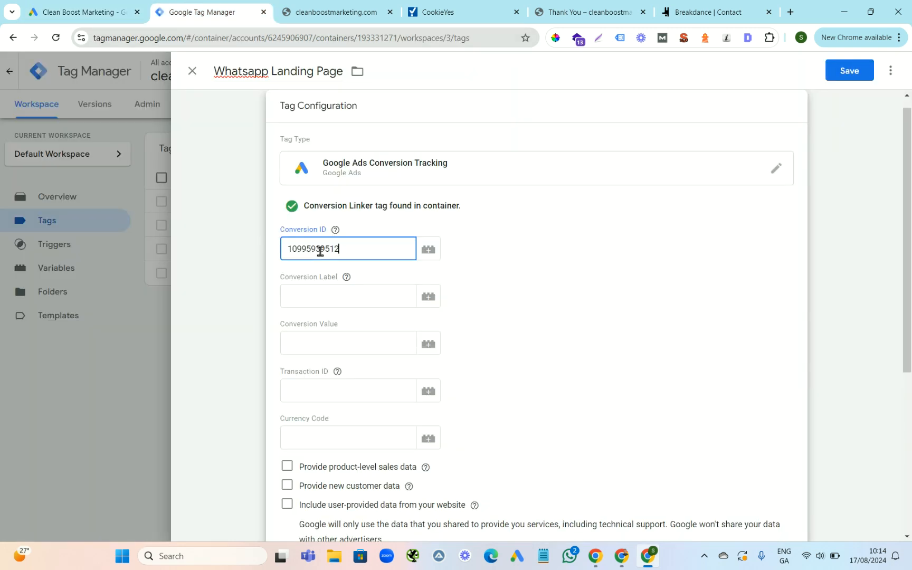
Copy the Whatsapp Landing Page conversion label from Google Ads into the tag's Conversion Label and save the tag.
left_click(74, 8)
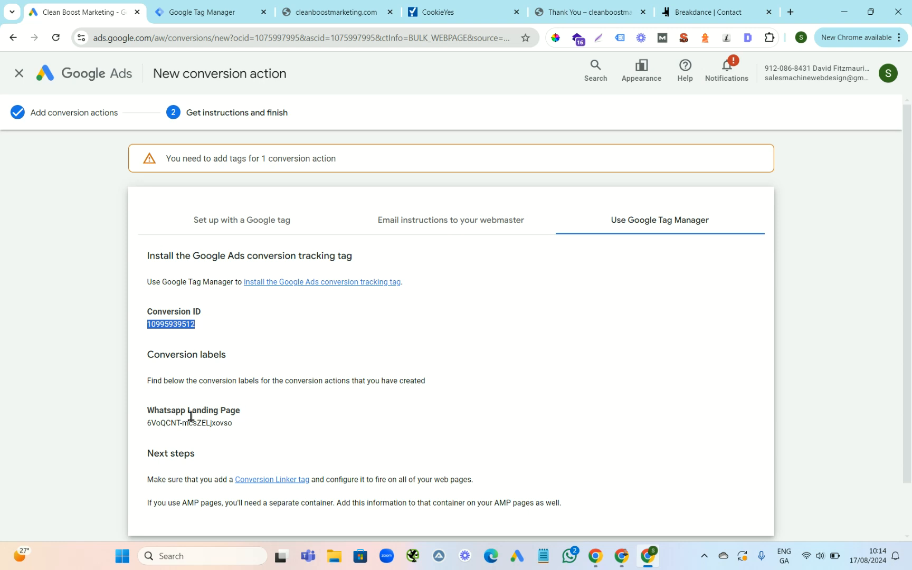
left_click_drag(234, 424, 151, 426)
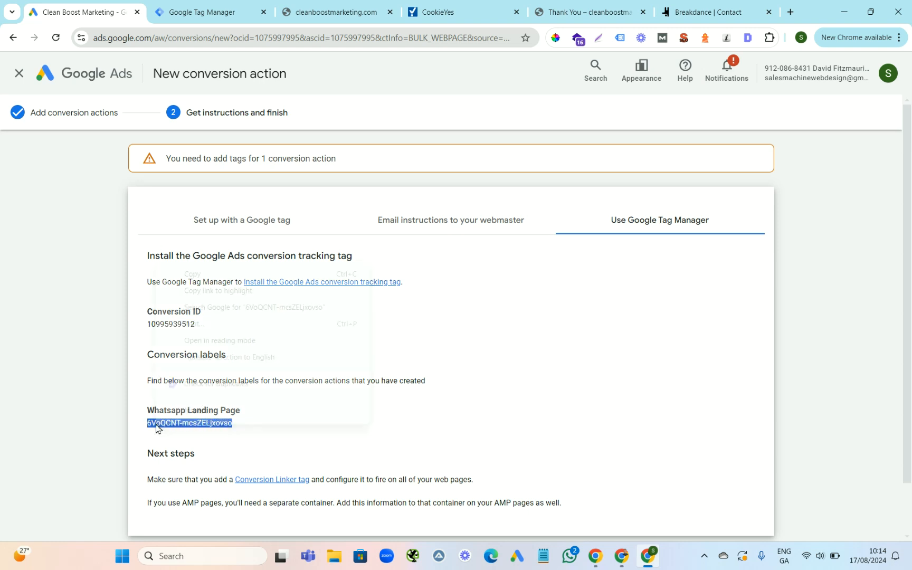
right_click(157, 428)
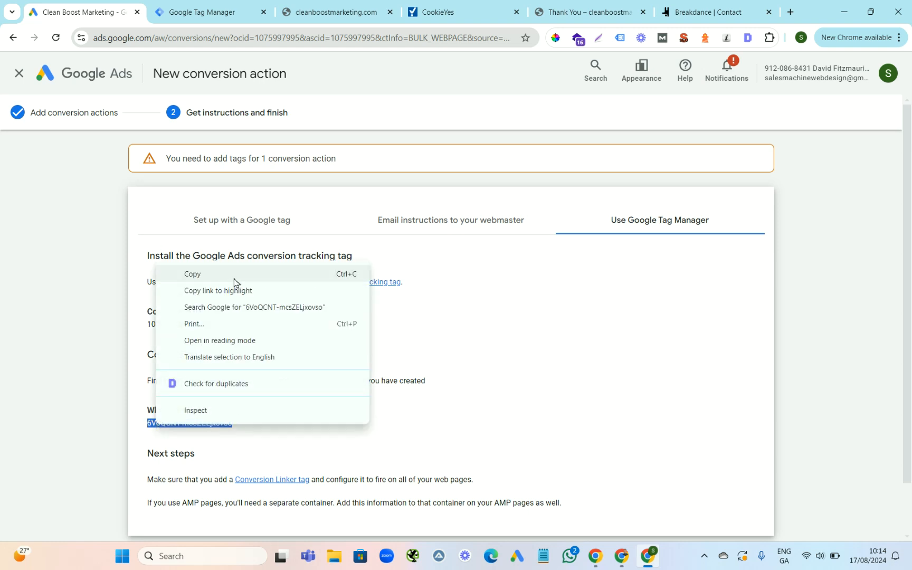
left_click(200, 275)
left_click(200, 13)
left_click(310, 292)
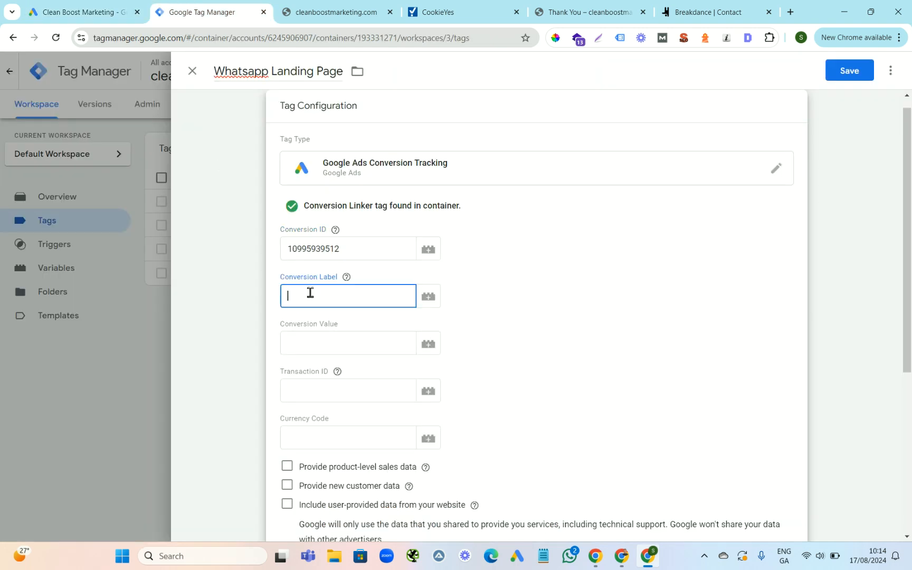
key("ctrl+v")
left_click_drag(907, 195, 910, 154)
left_click(850, 69)
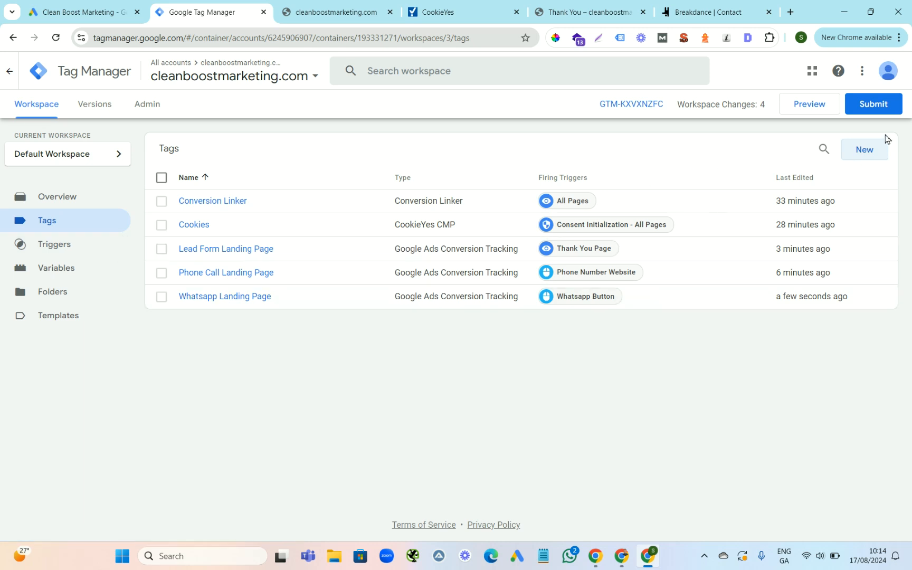
Publish the workspace changes to the Live environment as a container version named Ads and close the version summary.
left_click(871, 106)
left_click(315, 205)
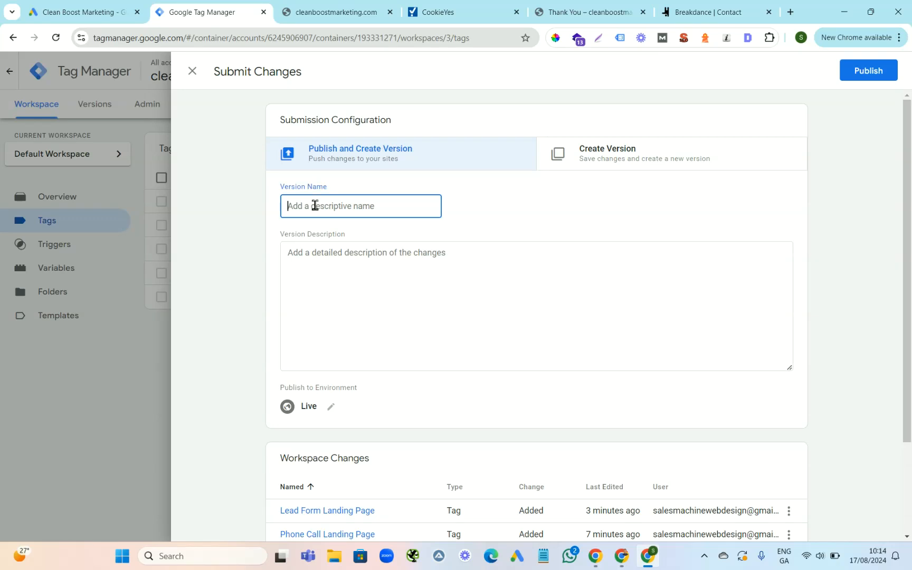
type("Ads")
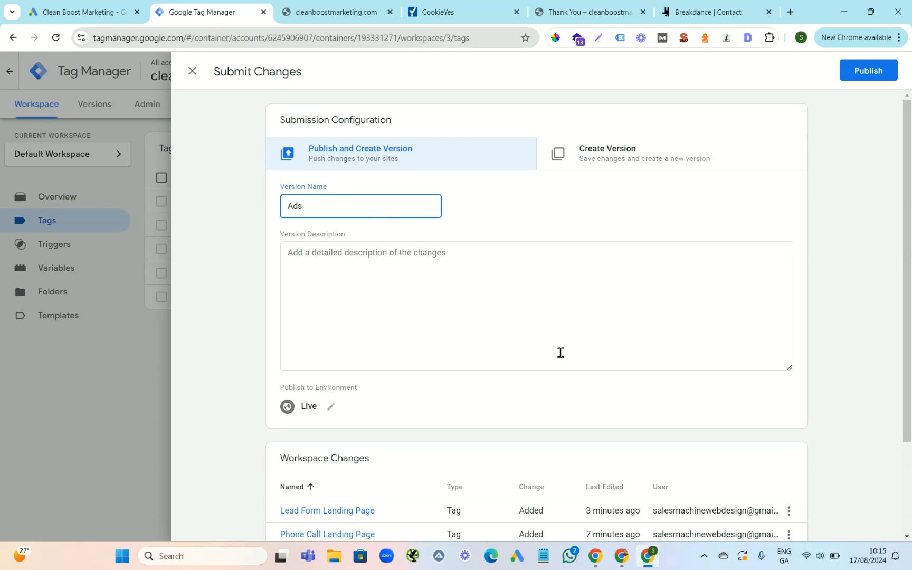
left_click(869, 74)
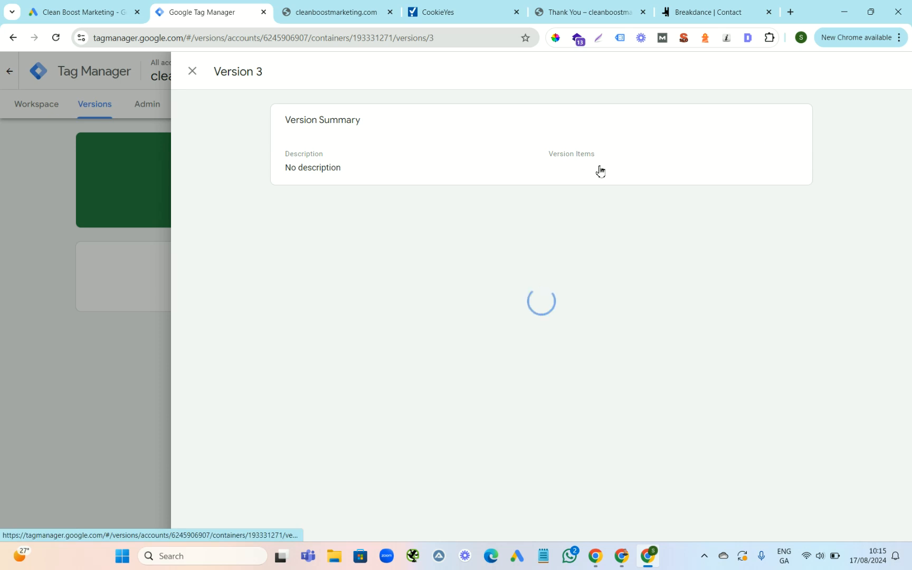
left_click(192, 72)
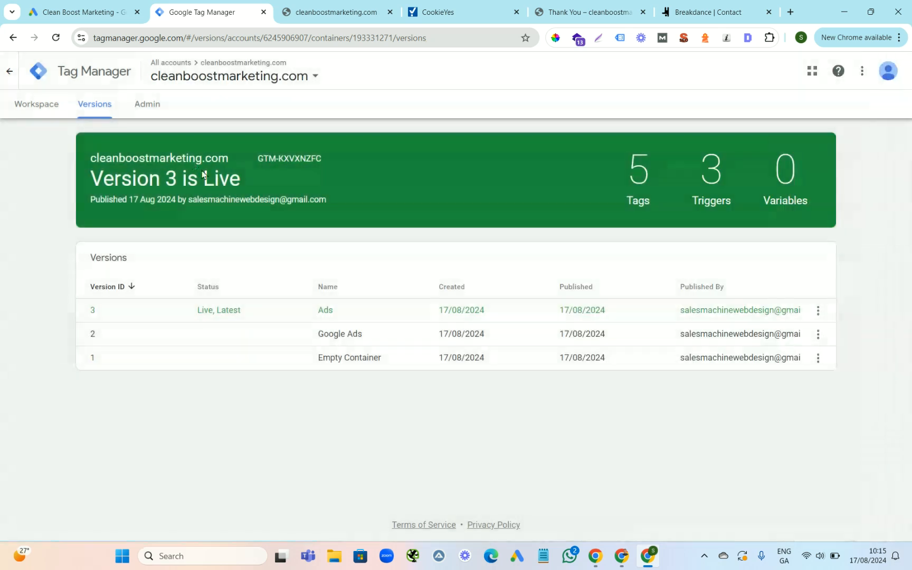
Start the container preview from the workspace and copy the URL of the website's Contact page.
left_click(49, 110)
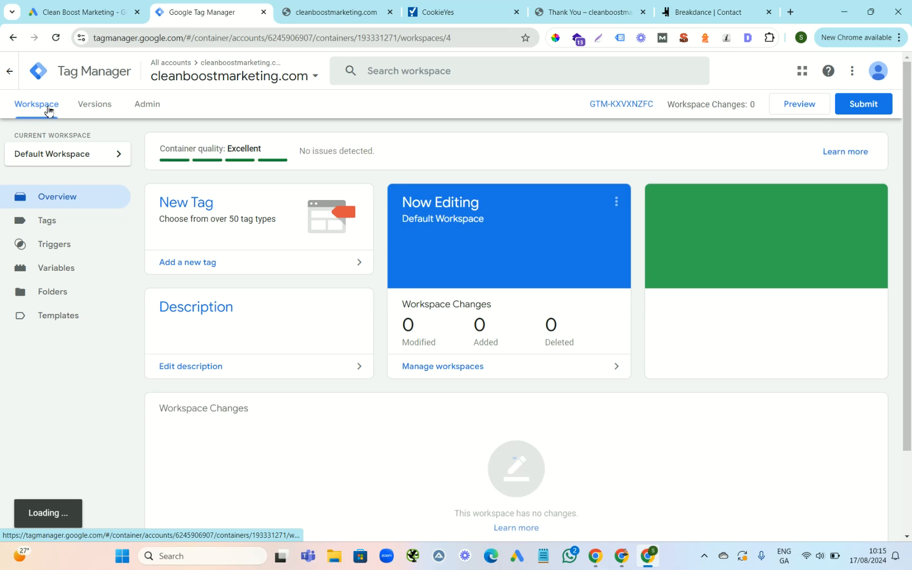
left_click(799, 106)
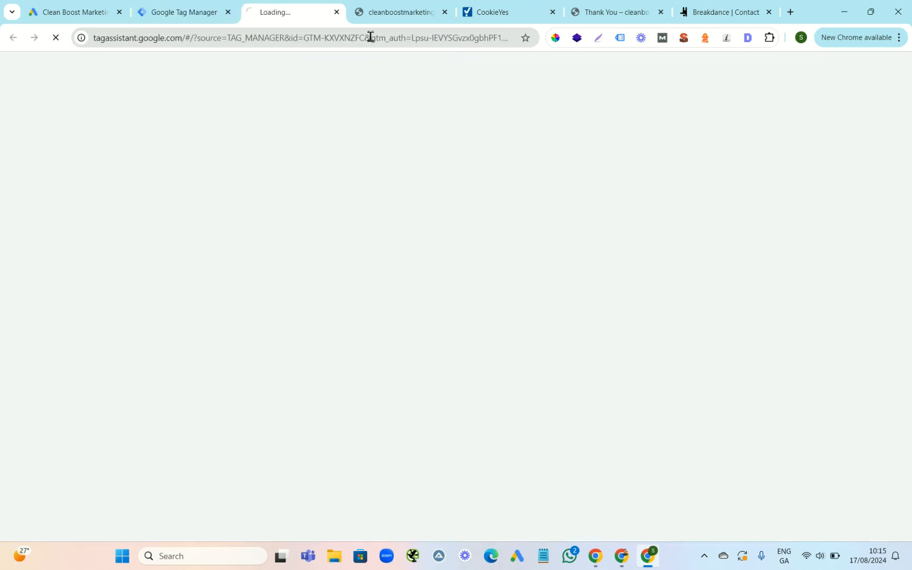
left_click(397, 15)
left_click(177, 38)
right_click(167, 38)
left_click(167, 38)
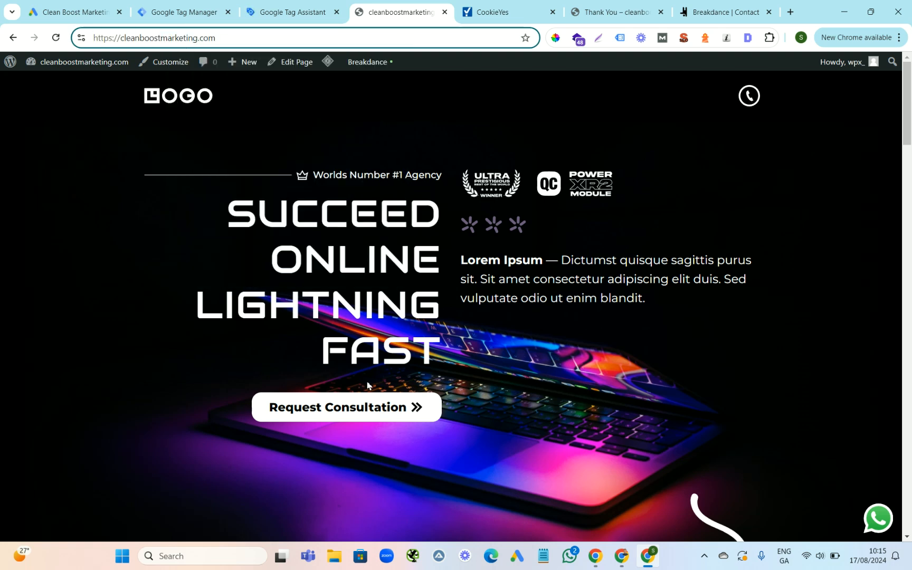
left_click(354, 411)
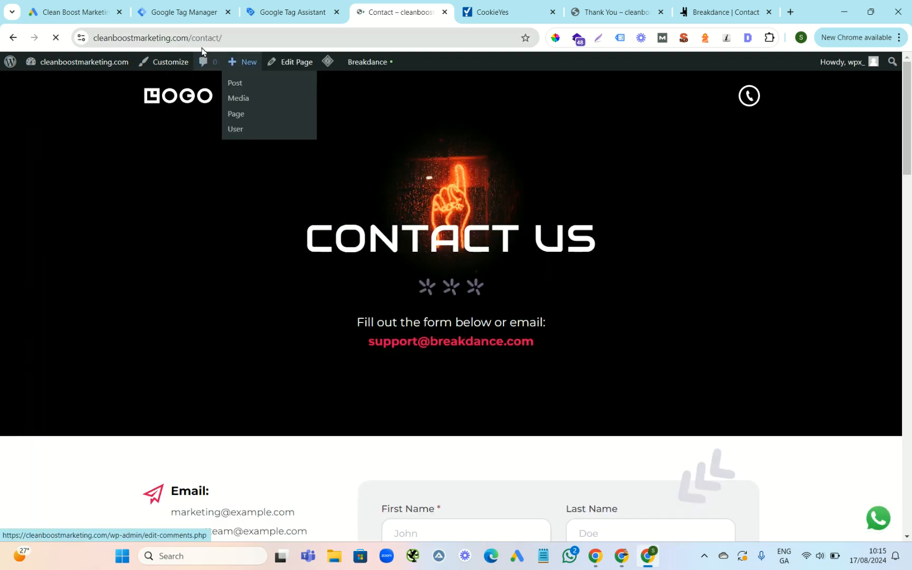
left_click(211, 38)
right_click(202, 38)
left_click(258, 151)
Close the Tag Assistant connection page and return to the Tag Manager workspace.
left_click(283, 14)
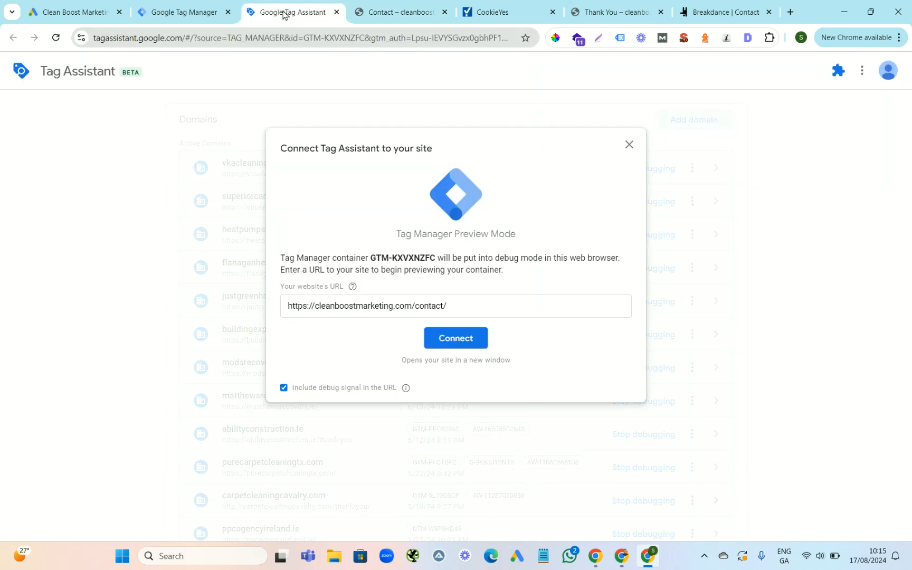
left_click(187, 10)
left_click(278, 7)
left_click(336, 12)
left_click(179, 12)
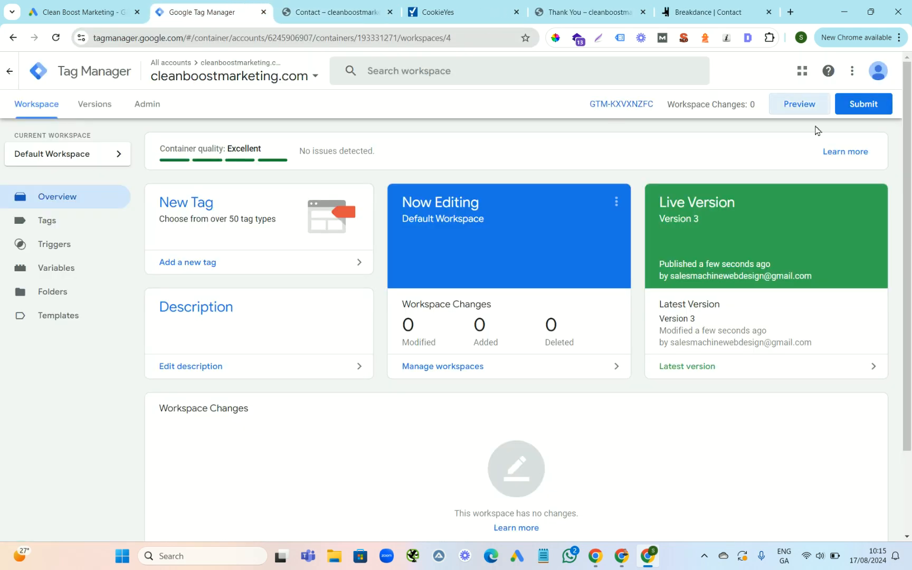
left_click(798, 108)
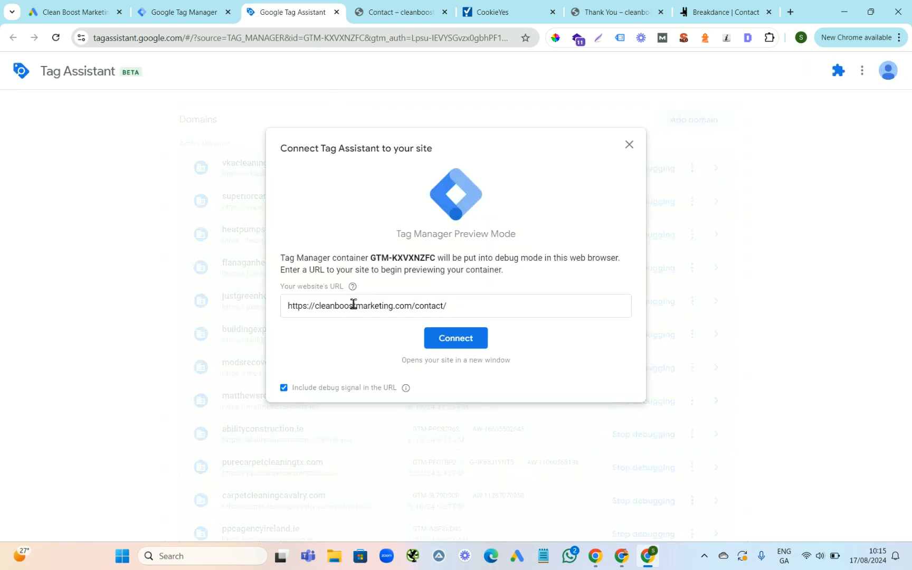
triple_click(382, 309)
key("End")
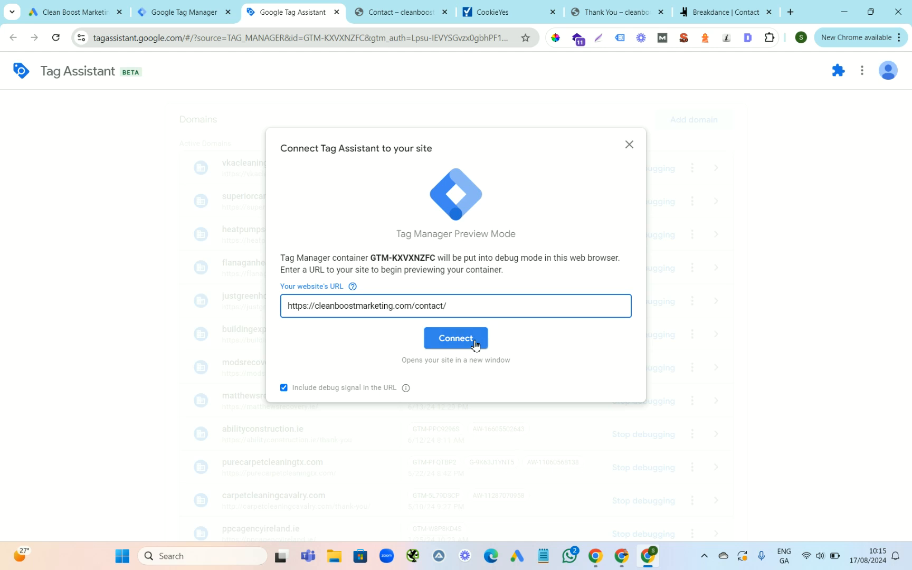
left_click(456, 343)
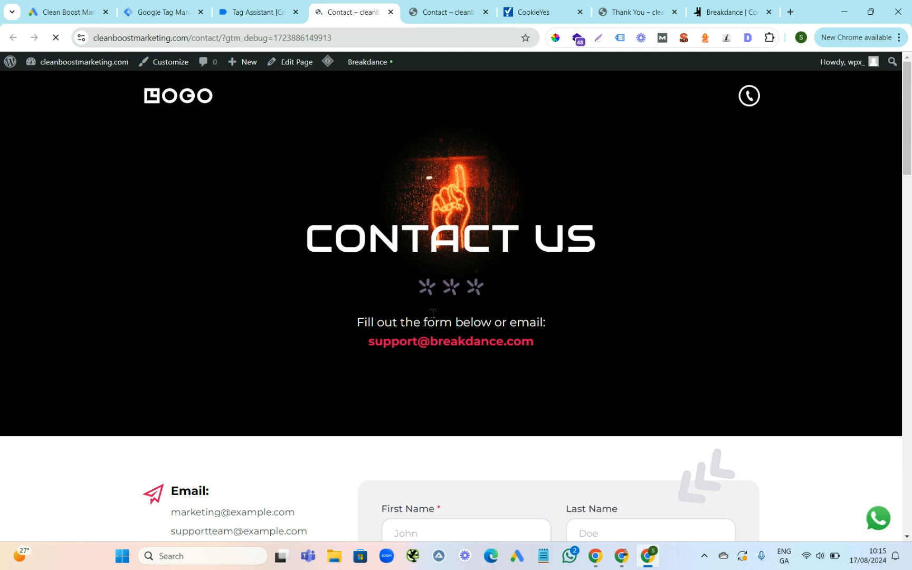
Test the phone call link on the previewed Contact page and check in Tag Assistant which tags fire.
left_click_drag(909, 101, 888, 173)
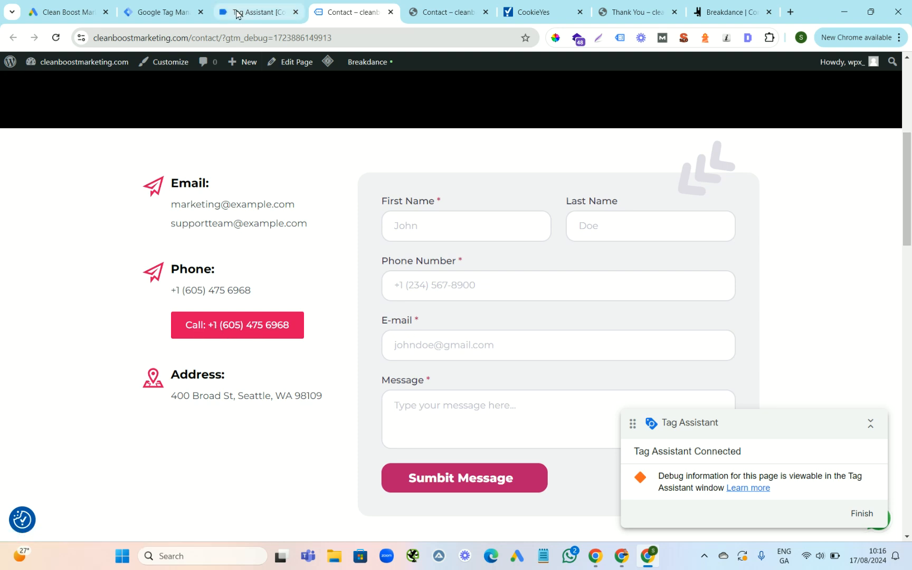
left_click(238, 12)
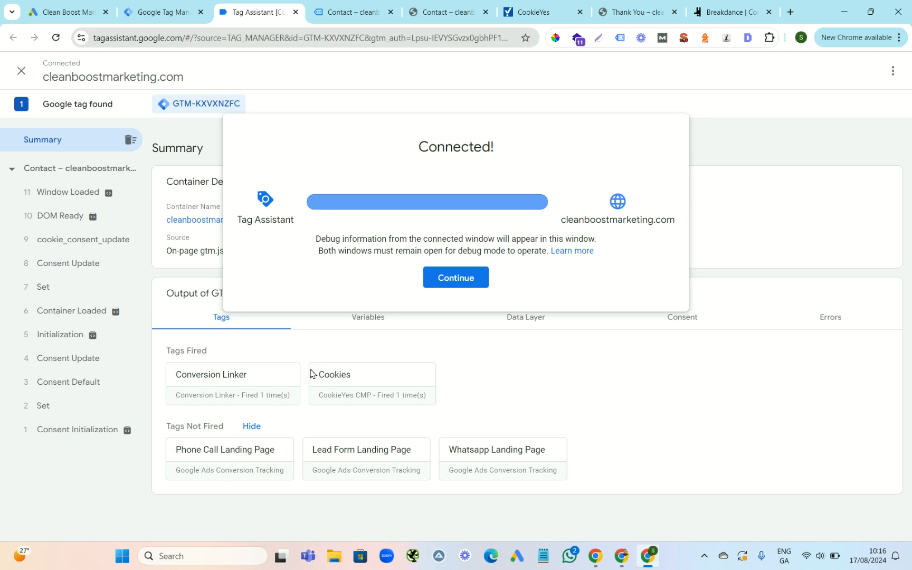
left_click(328, 13)
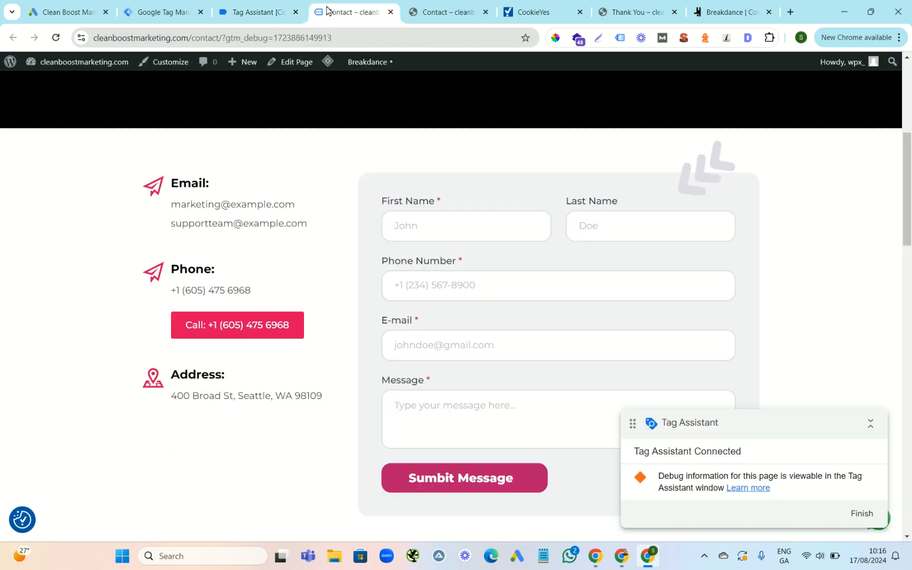
left_click(241, 13)
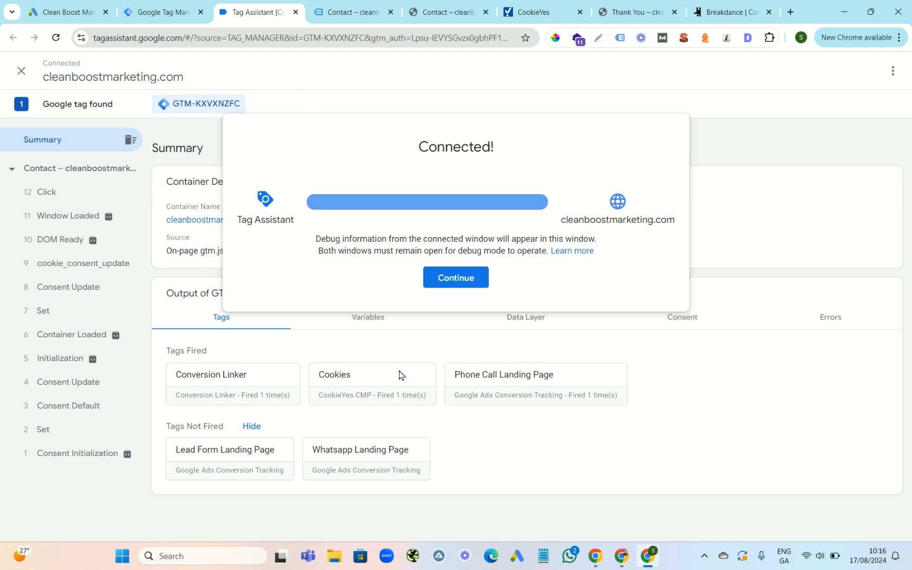
Open the WhatsApp chat link on the previewed Contact page and check in Tag Assistant which tags fire.
left_click(340, 13)
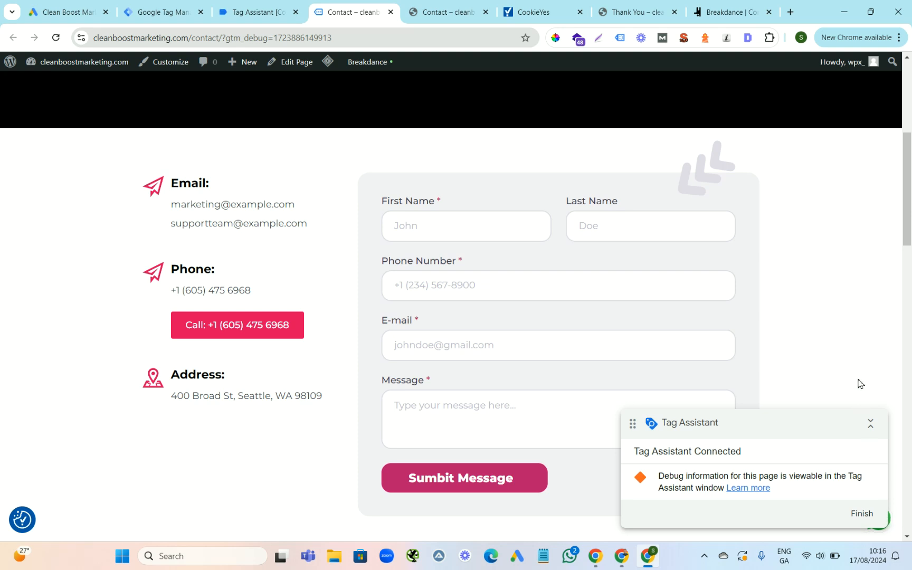
left_click(891, 526)
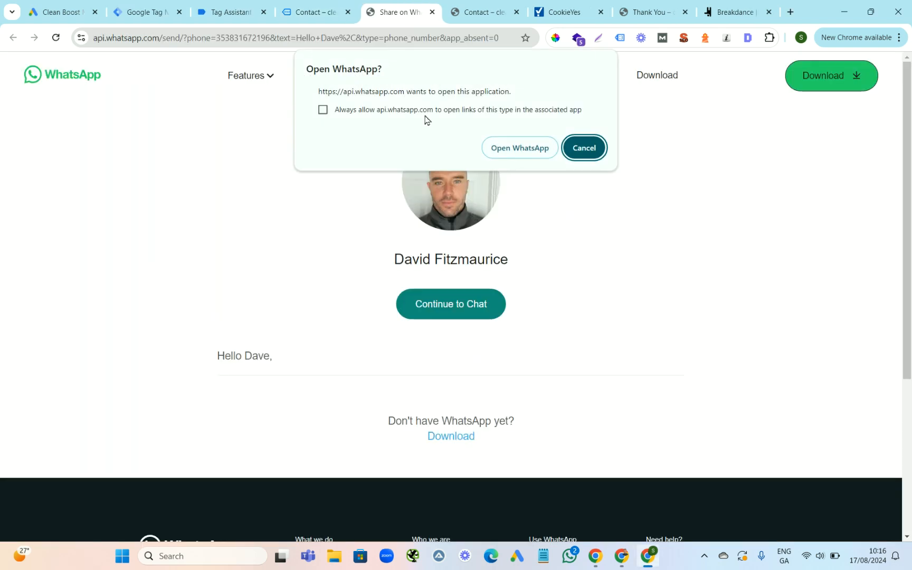
left_click(232, 11)
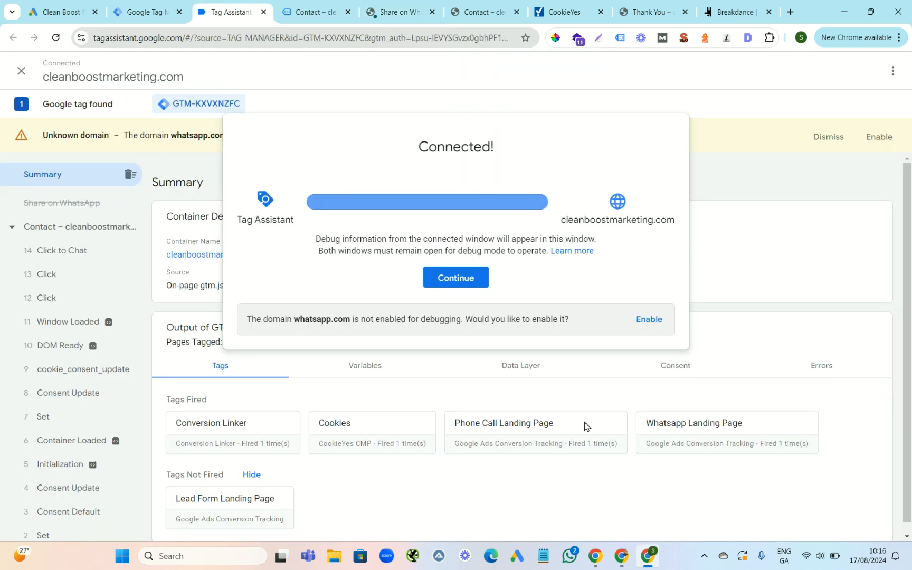
left_click(310, 16)
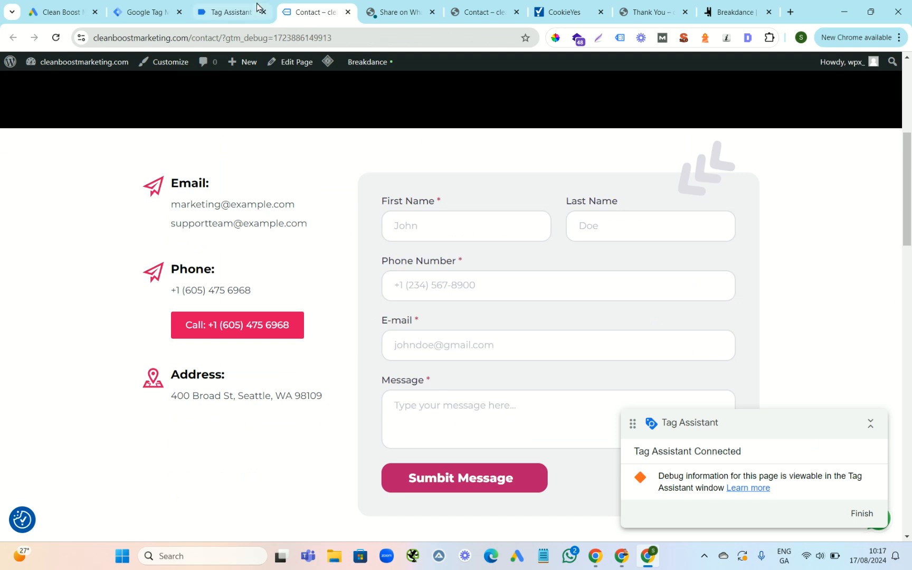
left_click(224, 9)
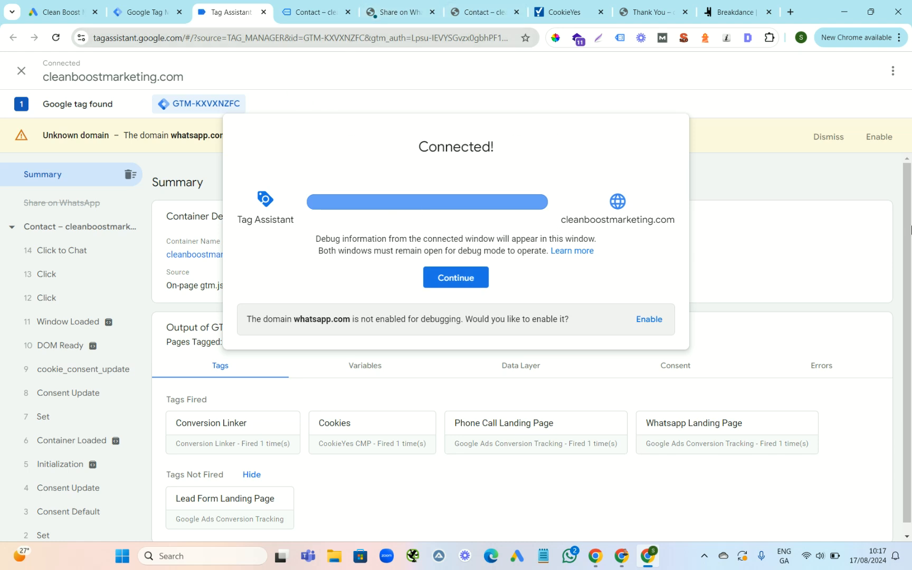
left_click(862, 231)
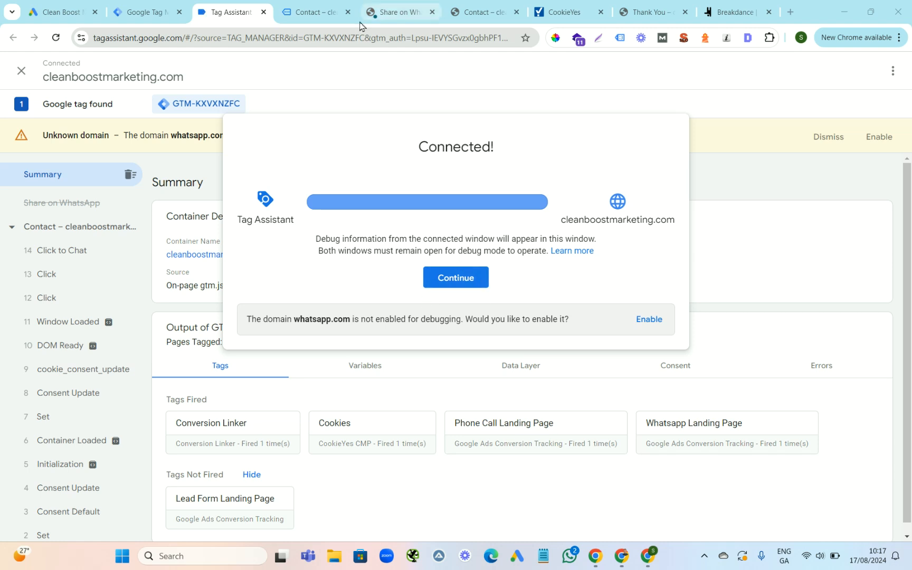
Finish the debugging session on the Contact page and close the preview, WhatsApp and Tag Assistant pages.
left_click(306, 12)
left_click(864, 515)
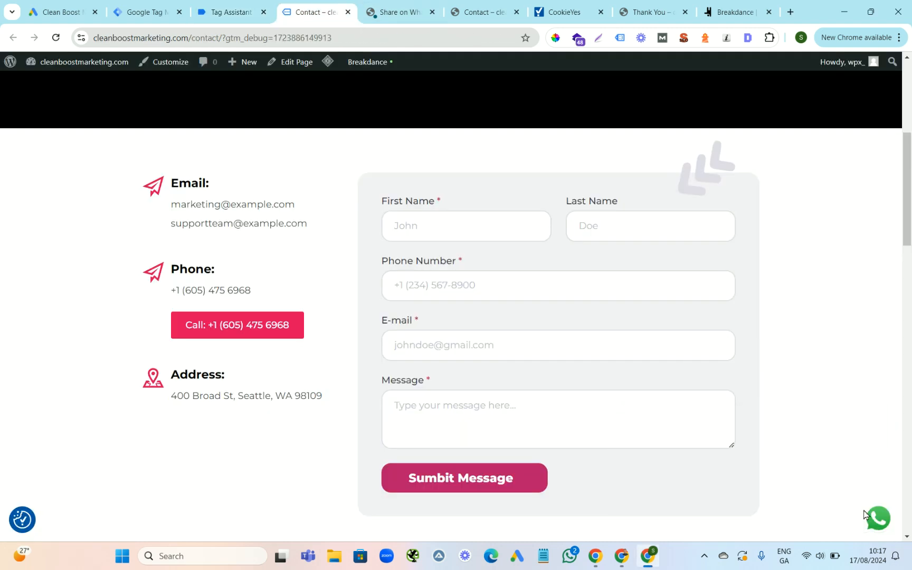
key("ctrl+w")
left_click(391, 12)
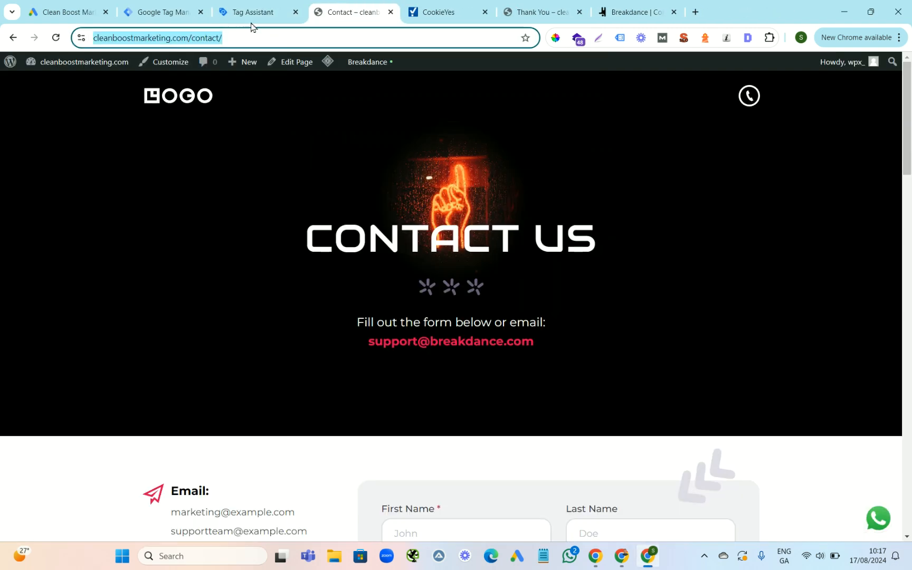
left_click(240, 13)
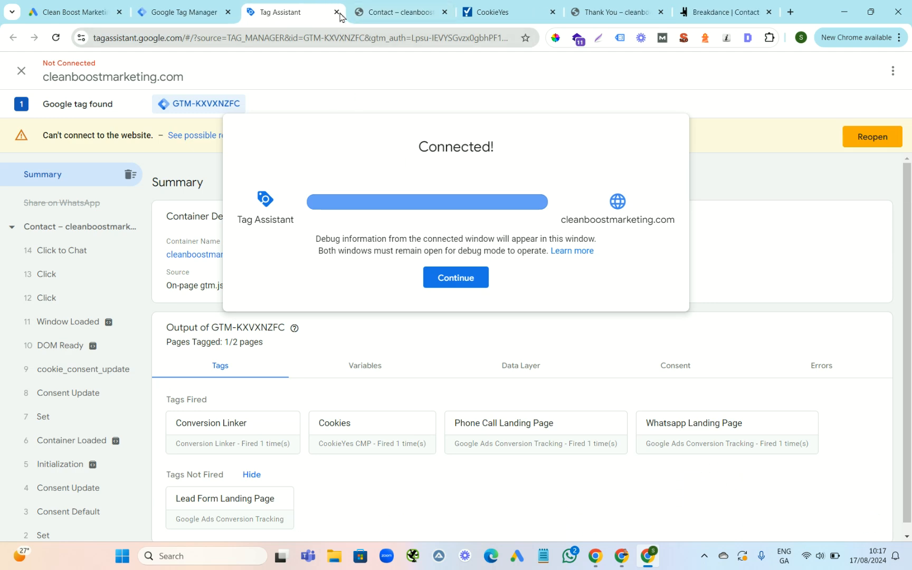
left_click(337, 12)
left_click(182, 13)
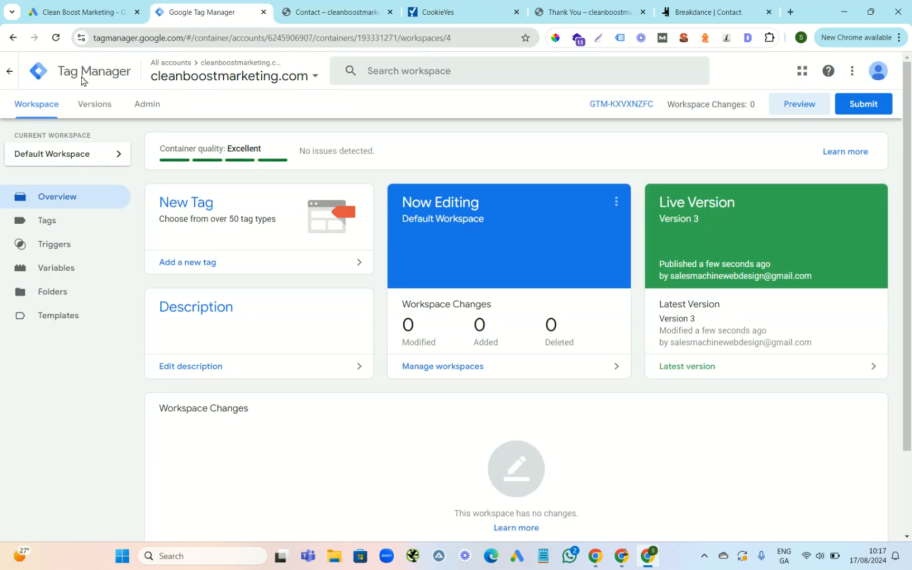
left_click(786, 109)
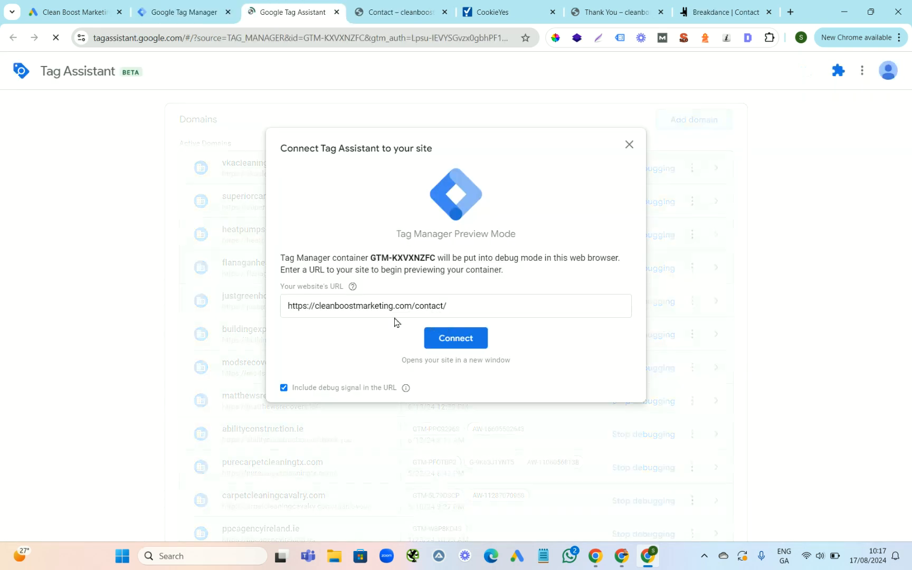
left_click(465, 308)
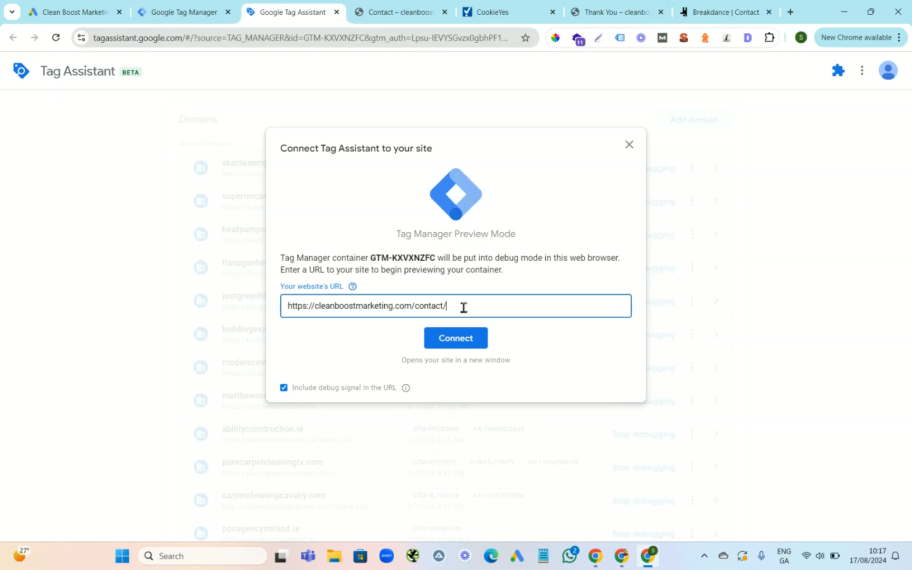
key("BackSpace")
key("BackSpace")
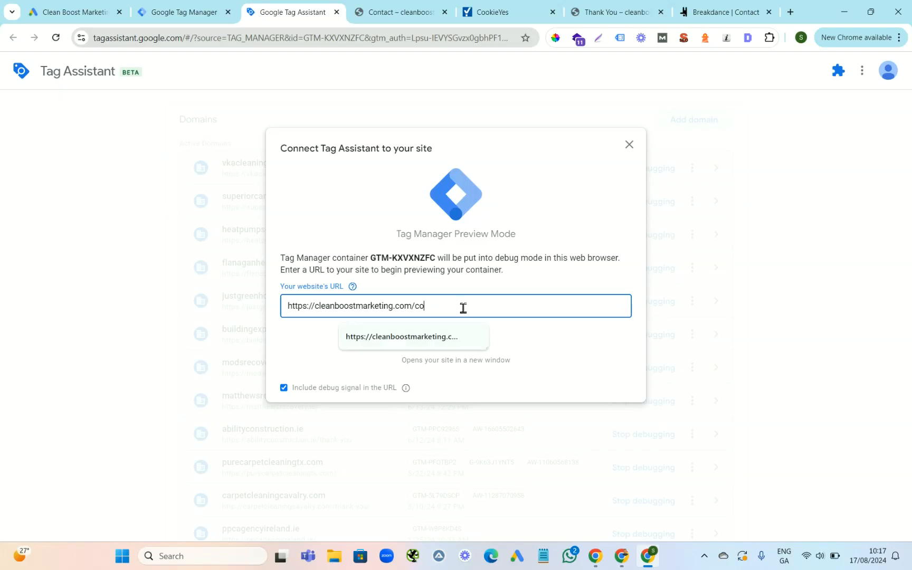
type("thank-you")
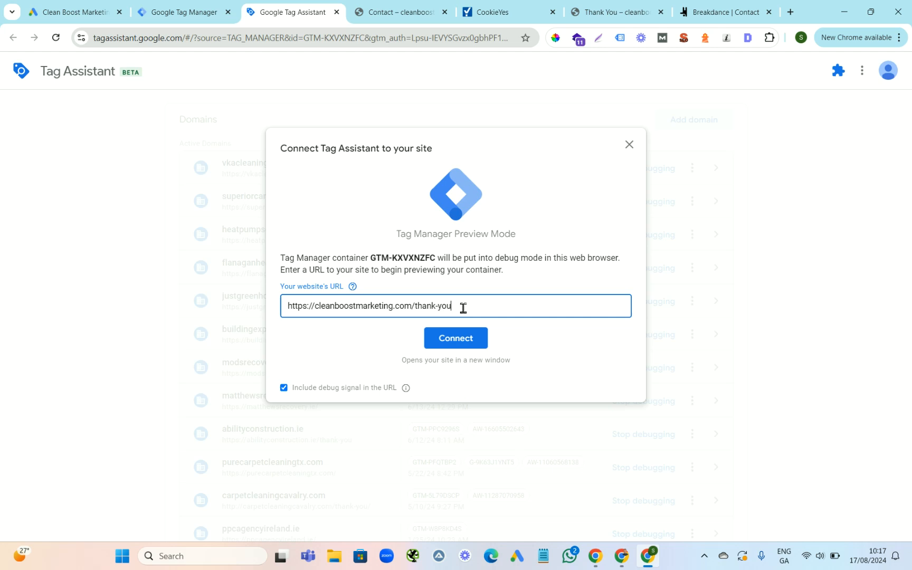
left_click(473, 341)
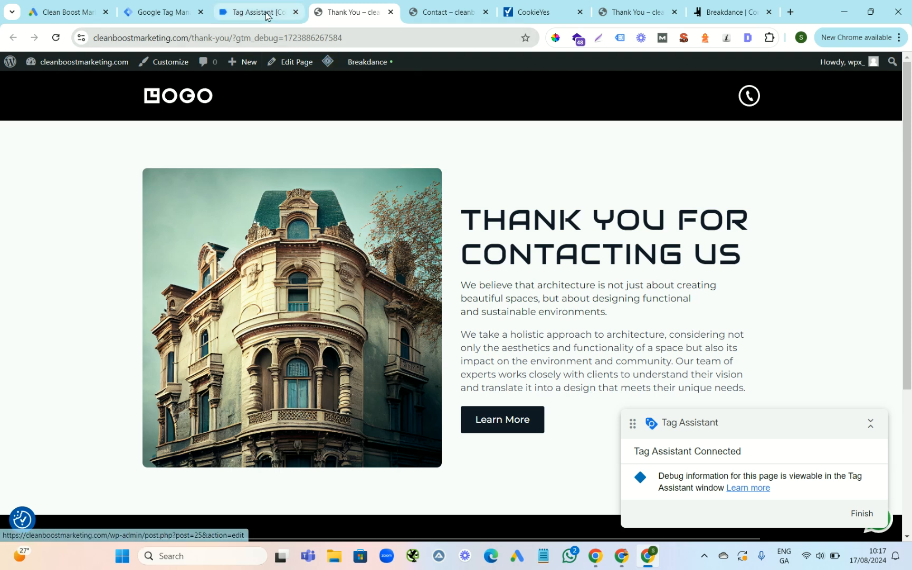
Check in Tag Assistant which tags fire on the Thank You page, and end the debugging session by closing its pages.
left_click(245, 12)
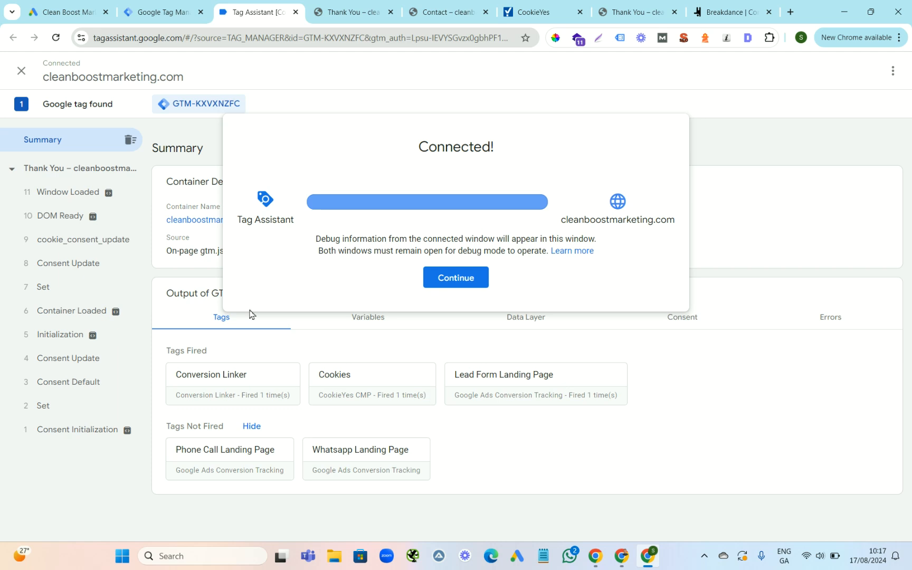
left_click(362, 15)
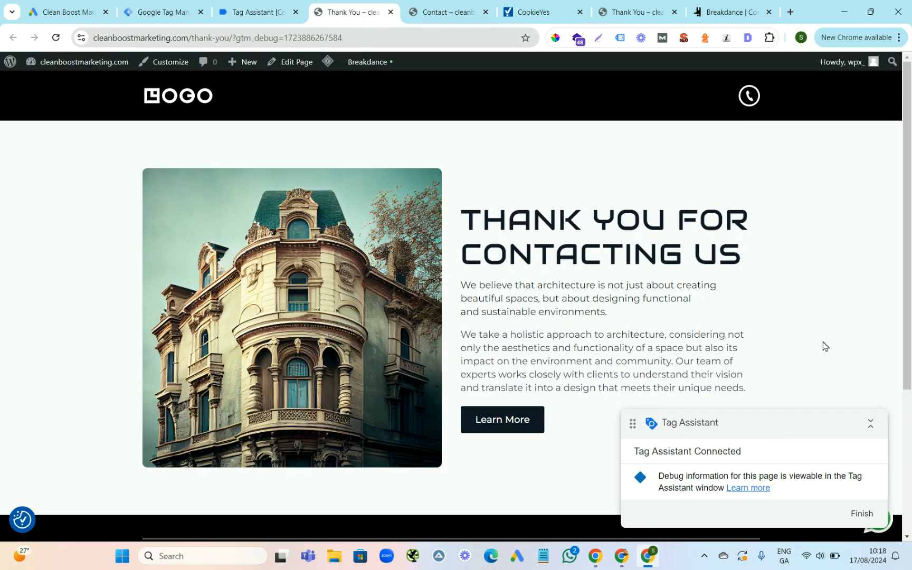
left_click(859, 513)
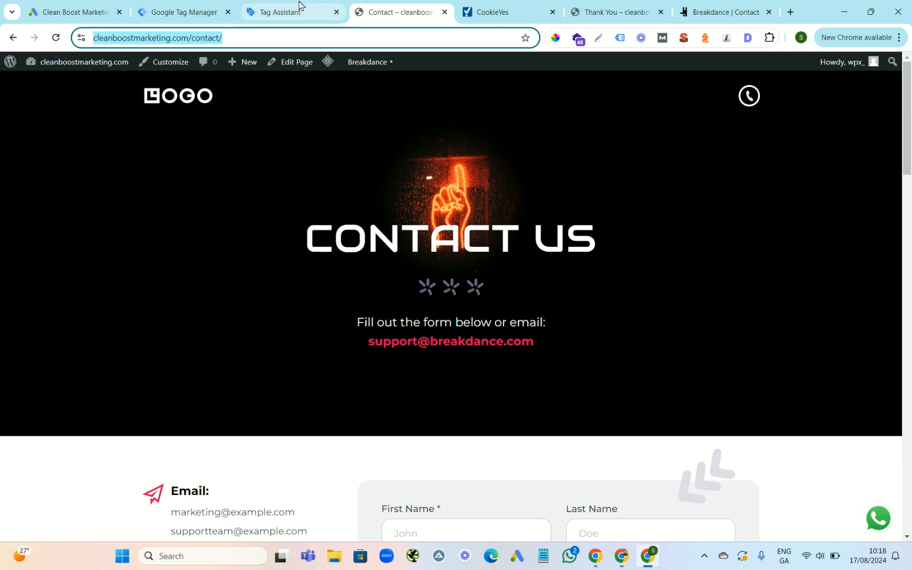
left_click(284, 6)
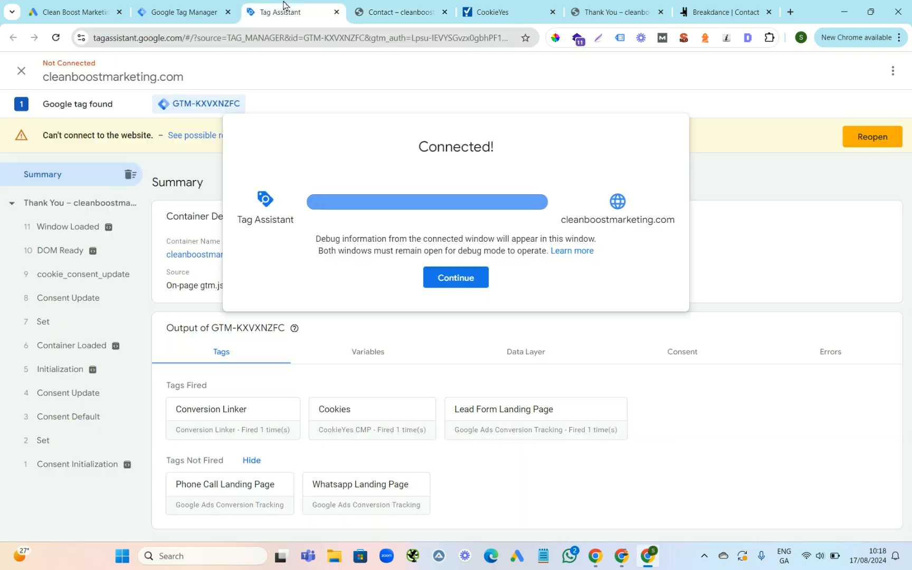
left_click(336, 12)
Complete the Whatsapp Landing Page conversion action setup in Google Ads and review the statuses of the lead form and contact conversion actions.
left_click(173, 12)
left_click(92, 8)
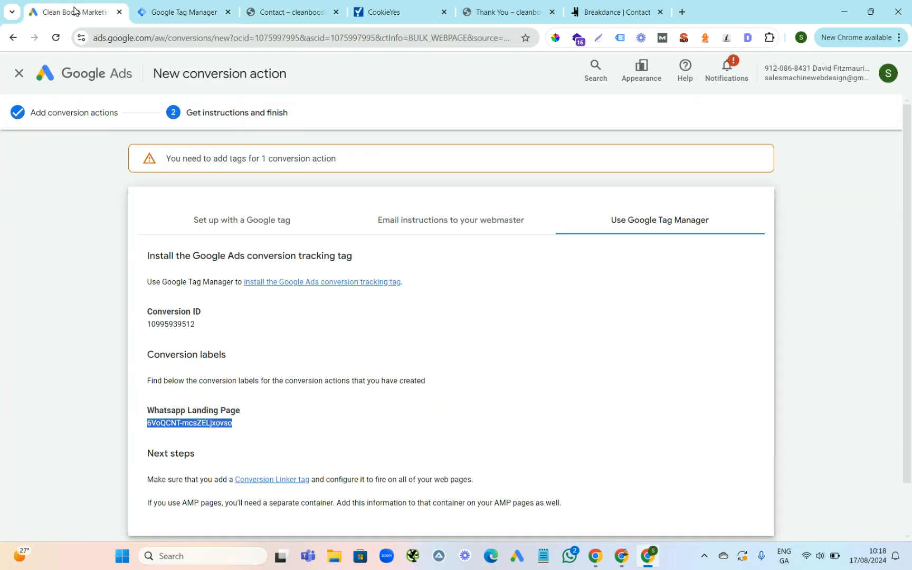
left_click_drag(909, 191, 910, 351)
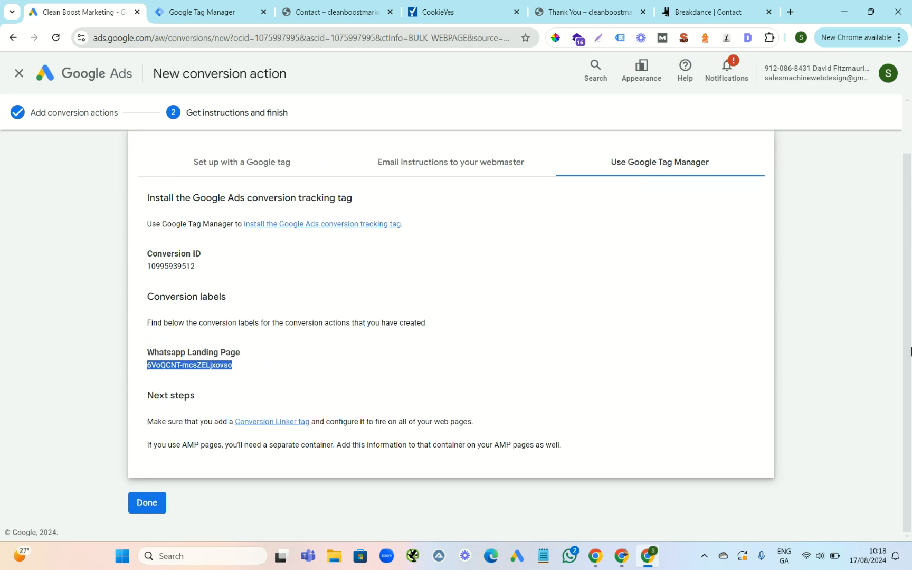
left_click(151, 506)
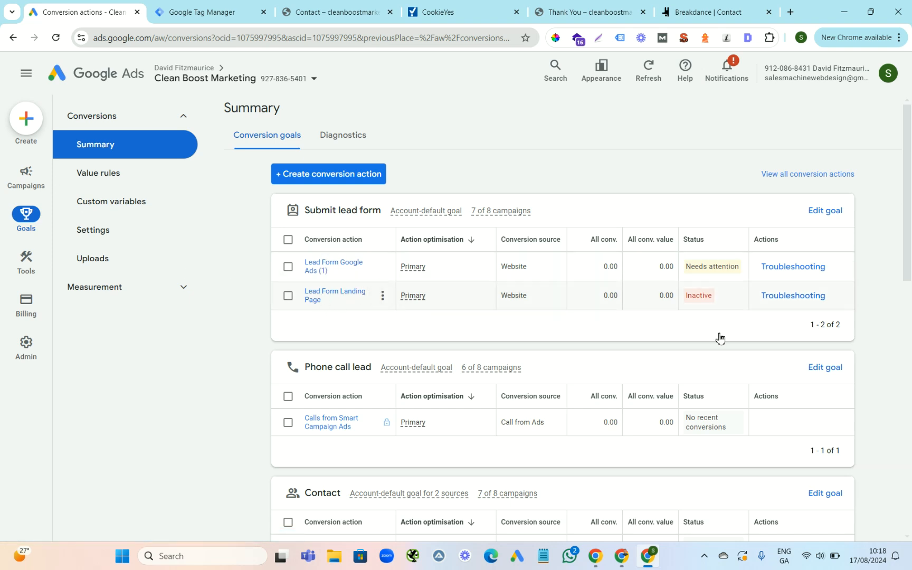
left_click_drag(905, 168, 898, 252)
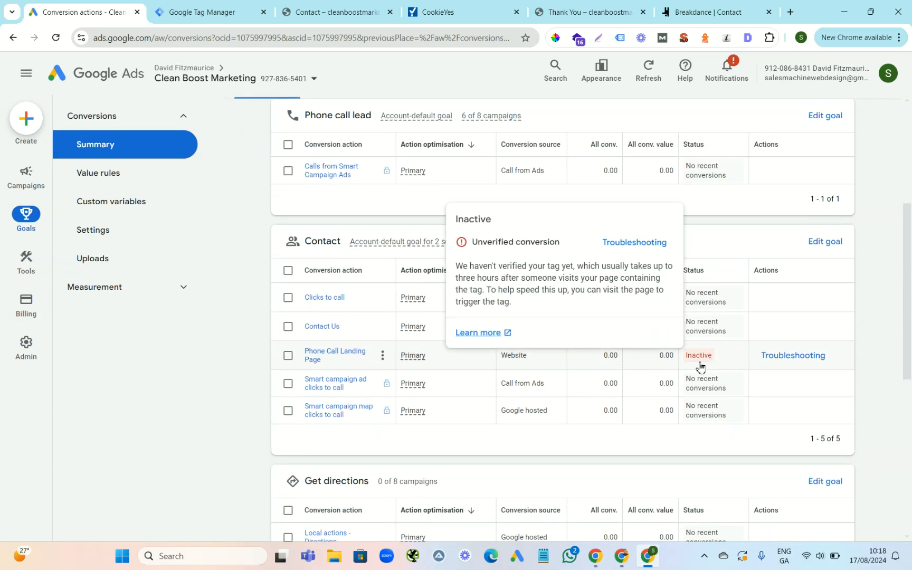
left_click_drag(909, 281, 907, 209)
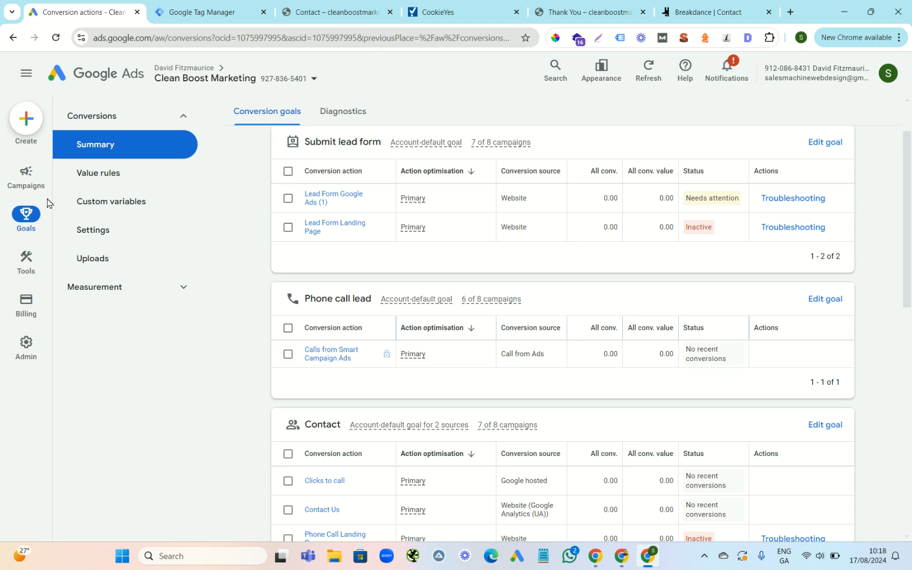
Open the campaigns list in Google Ads and view the conversion rate, conversions and cost per conversion columns for Marketing Campaign.
mouse_move(26, 186)
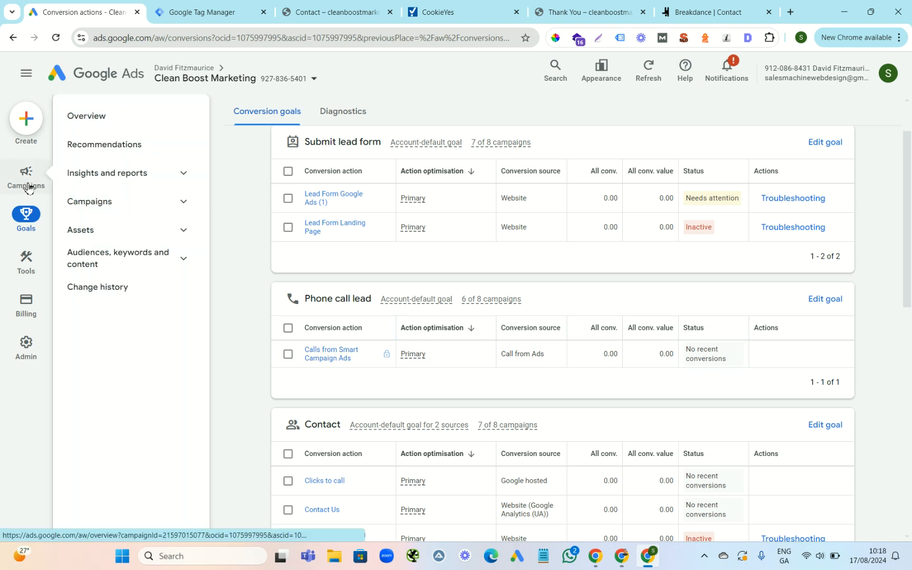
left_click(27, 184)
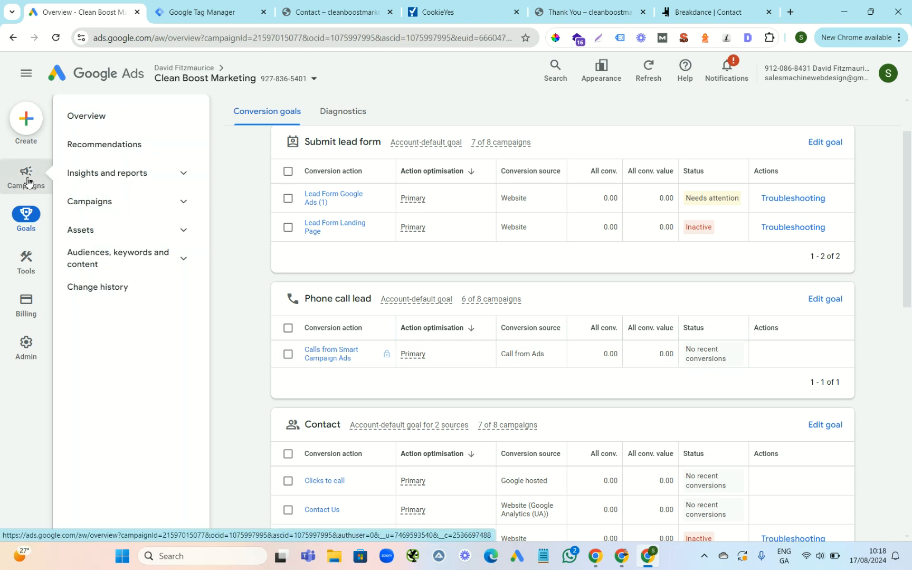
left_click(183, 203)
left_click(131, 231)
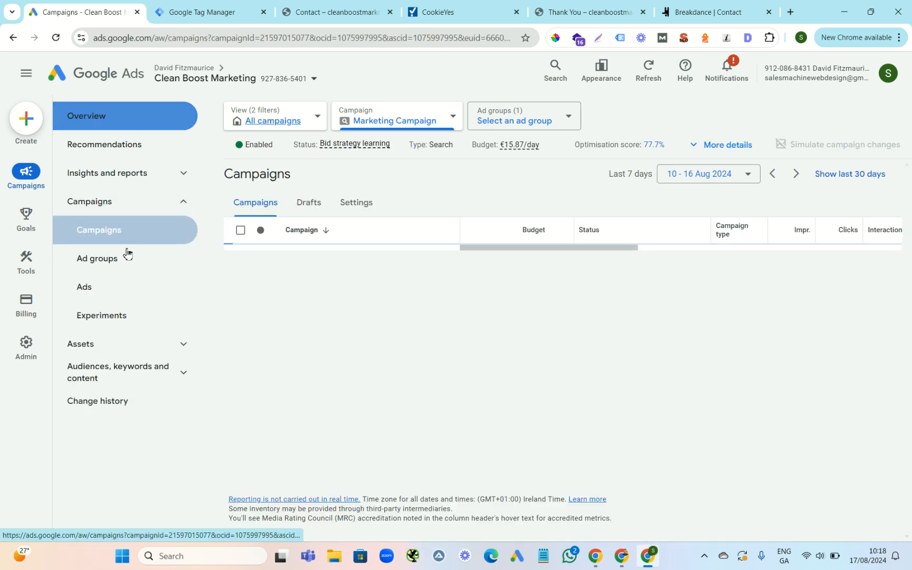
left_click_drag(539, 360, 881, 375)
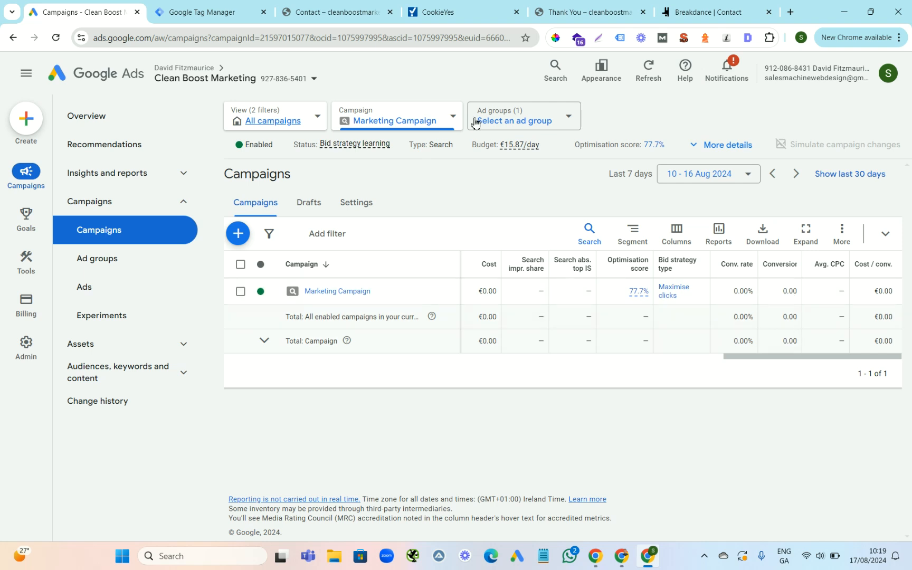
left_click(216, 14)
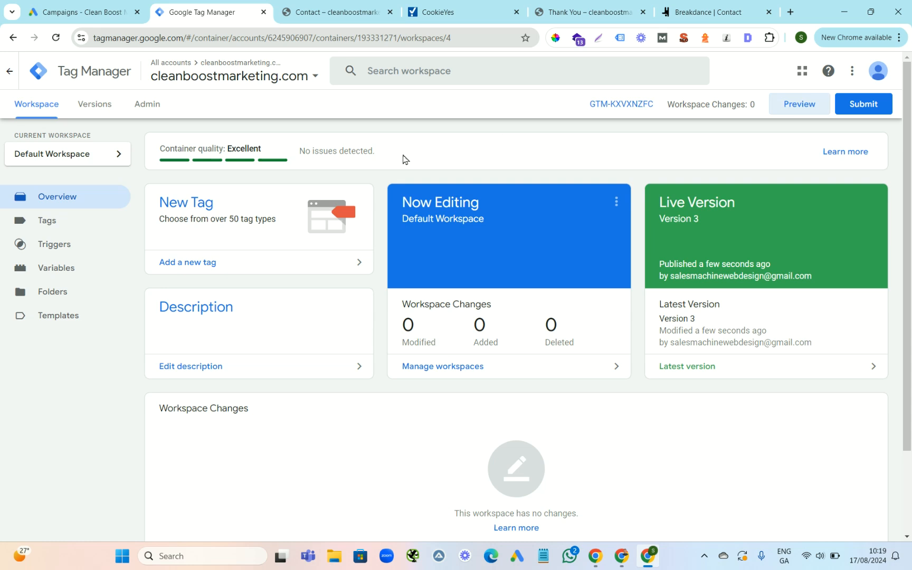
left_click(336, 12)
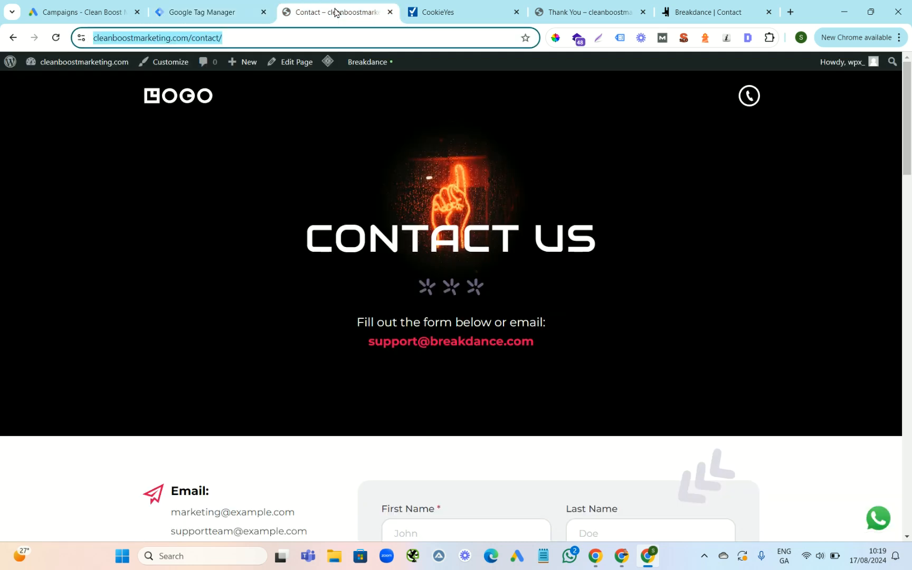
left_click(210, 12)
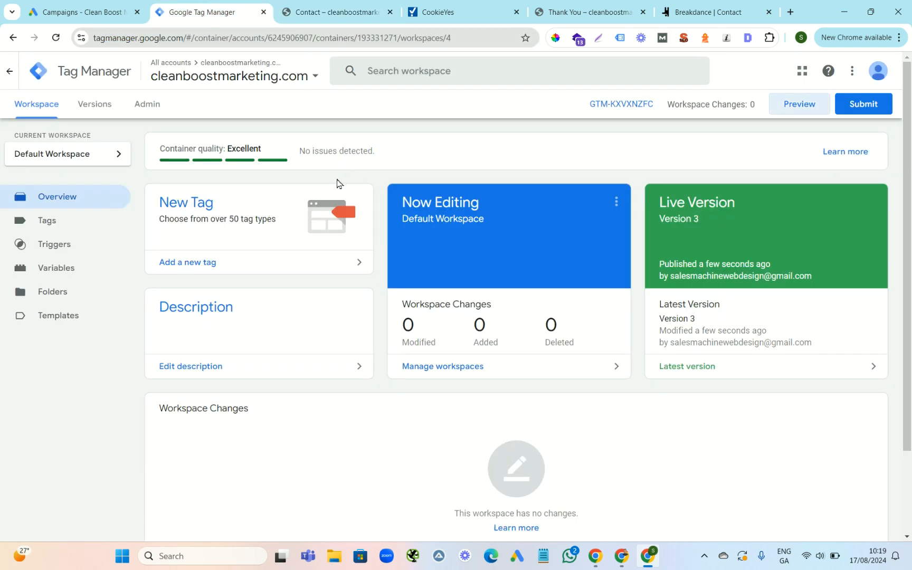